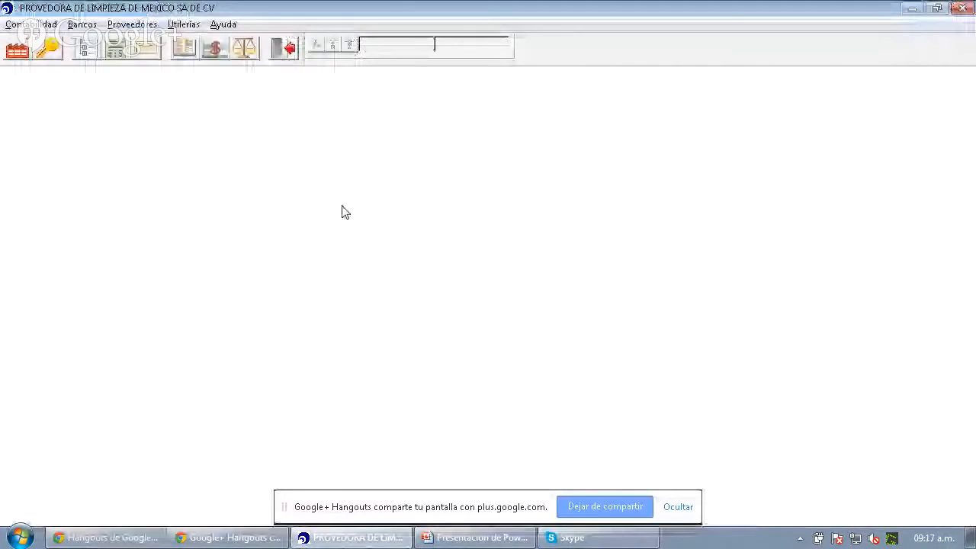
{"action": "left_click", "coordinate": [680, 509]}
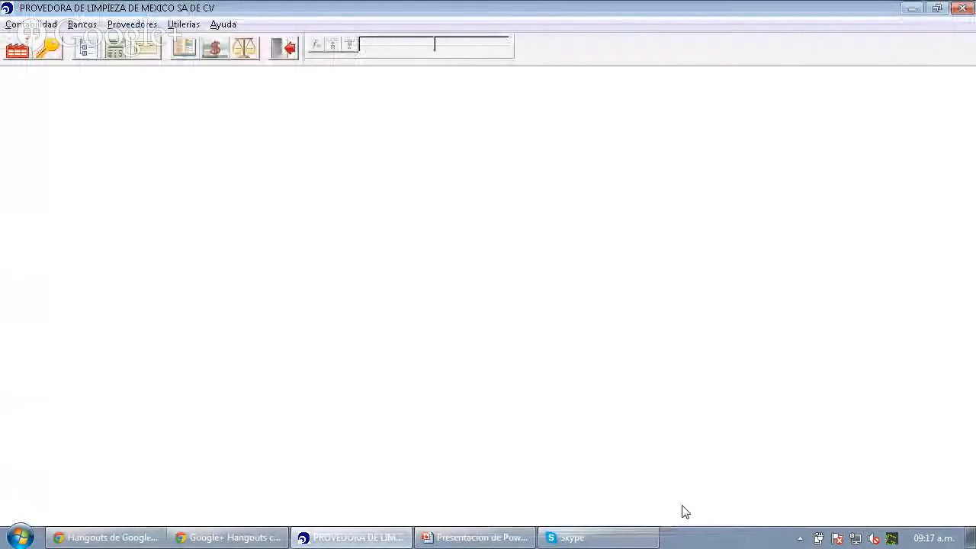
{"action": "key", "text": "alt+Tab"}
{"action": "key", "text": "alt+Tab"}
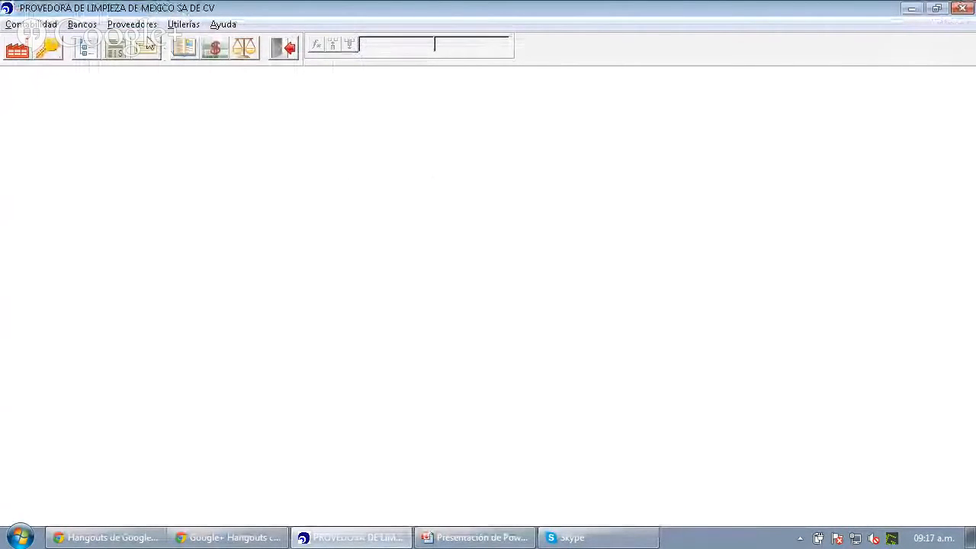
Open the expense type definitions for suppliers and look at the types from Energia Electrica up to Papeleria
{"action": "left_click", "coordinate": [134, 25]}
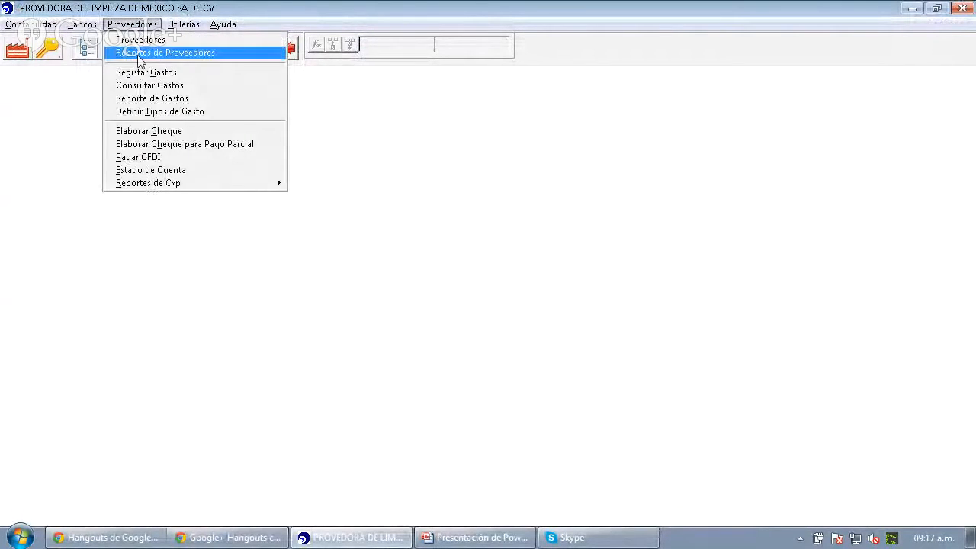
{"action": "left_click", "coordinate": [156, 112]}
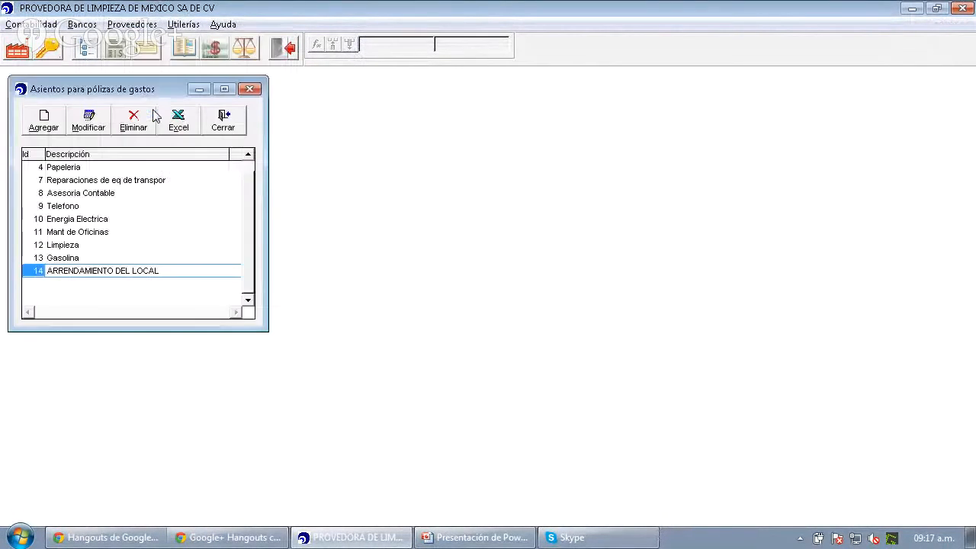
{"action": "left_click", "coordinate": [119, 221]}
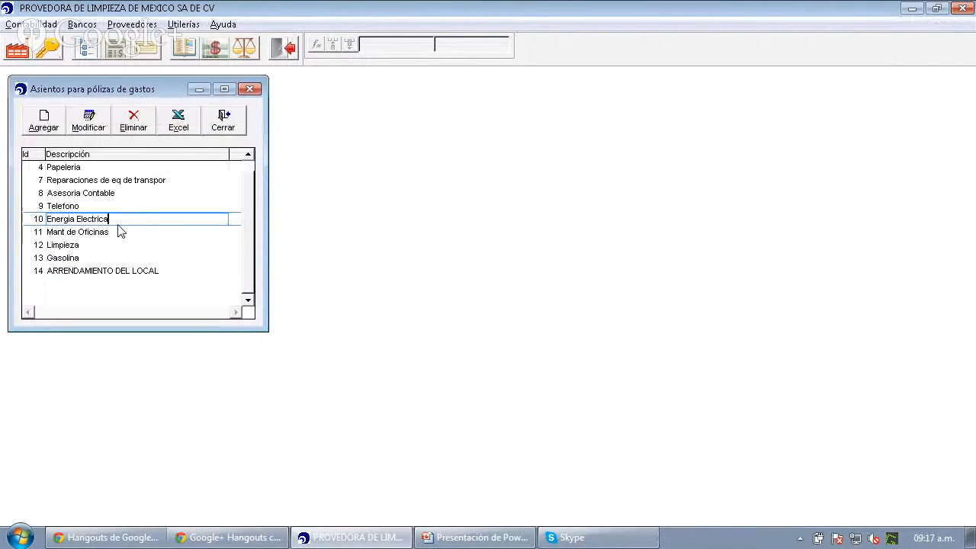
{"action": "key", "text": "Up"}
{"action": "key", "text": "Up"}
{"action": "key", "text": "Up"}
{"action": "key", "text": "Up"}
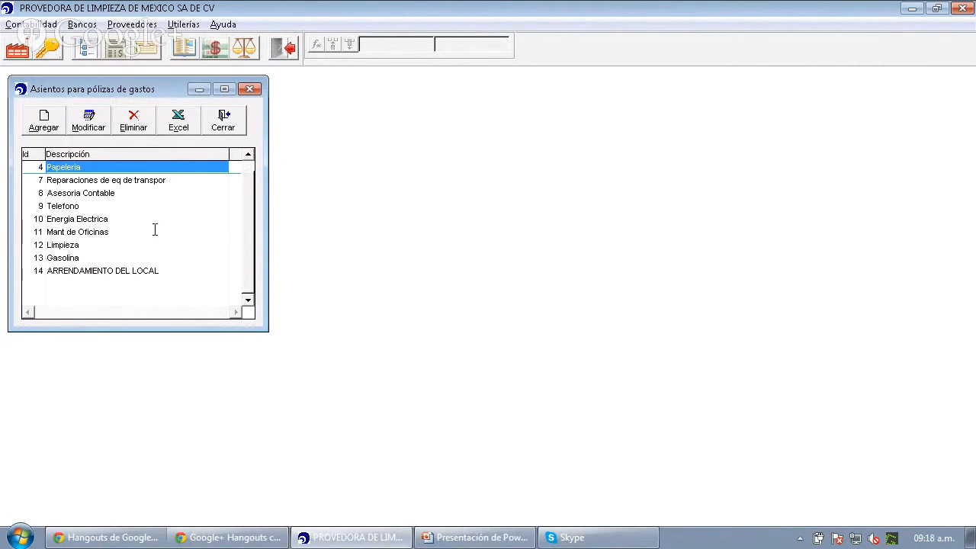
Look through the defined expense types from Papeleria down to ARRENDAMIENTO DEL LOCAL
{"action": "left_click", "coordinate": [150, 224]}
{"action": "key", "text": "Up"}
{"action": "key", "text": "Up"}
{"action": "key", "text": "Up"}
{"action": "key", "text": "Up"}
{"action": "key", "text": "Down"}
{"action": "key", "text": "Down"}
{"action": "key", "text": "Down"}
{"action": "key", "text": "Down"}
{"action": "key", "text": "Down"}
{"action": "key", "text": "Down"}
{"action": "key", "text": "Down"}
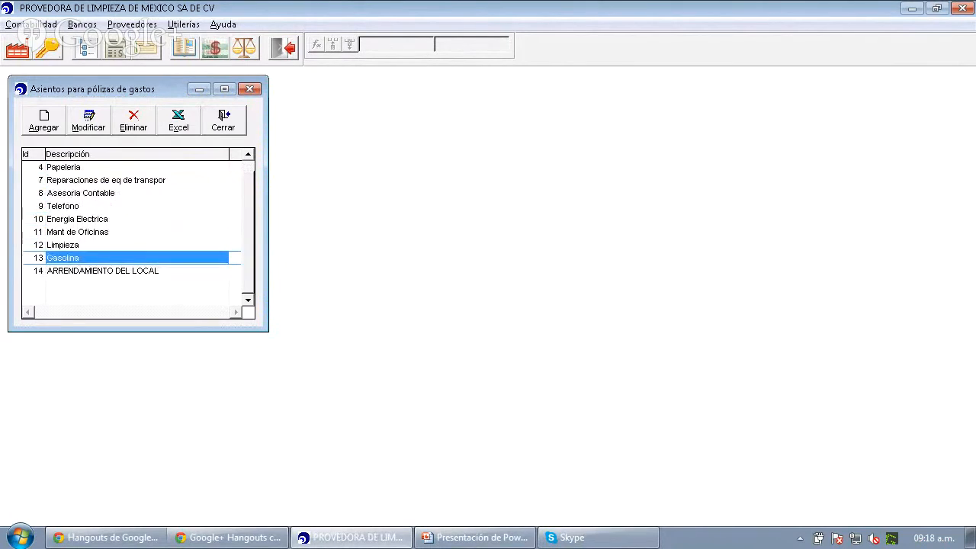
{"action": "key", "text": "Up"}
{"action": "key", "text": "Up"}
{"action": "key", "text": "Up"}
{"action": "key", "text": "Up"}
{"action": "key", "text": "Up"}
{"action": "key", "text": "Up"}
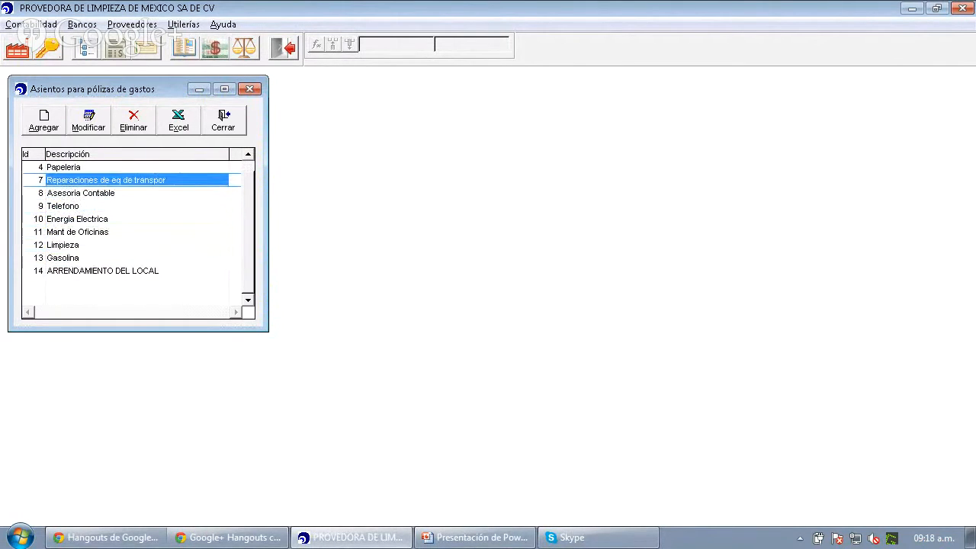
{"action": "key", "text": "Up"}
{"action": "key", "text": "Down"}
{"action": "key", "text": "Down"}
{"action": "key", "text": "Down"}
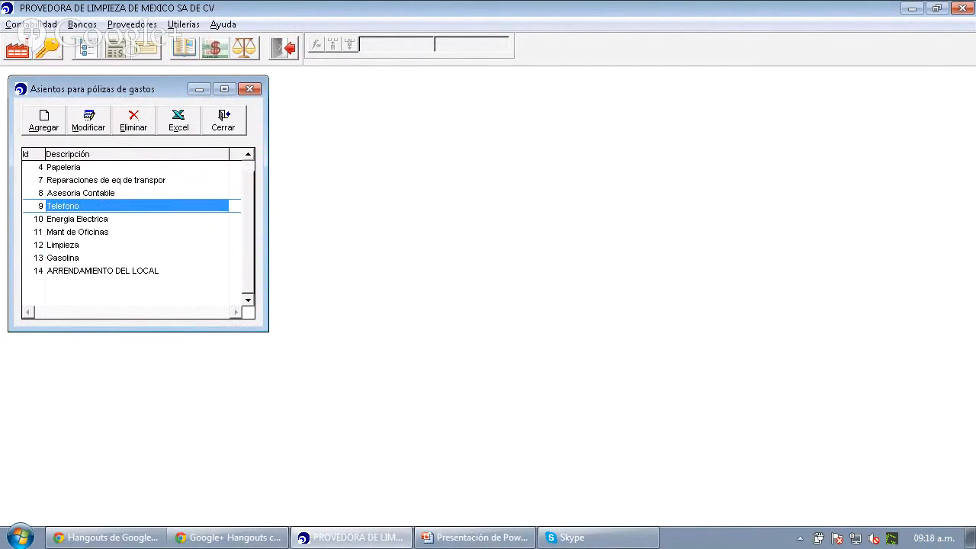
{"action": "key", "text": "Down"}
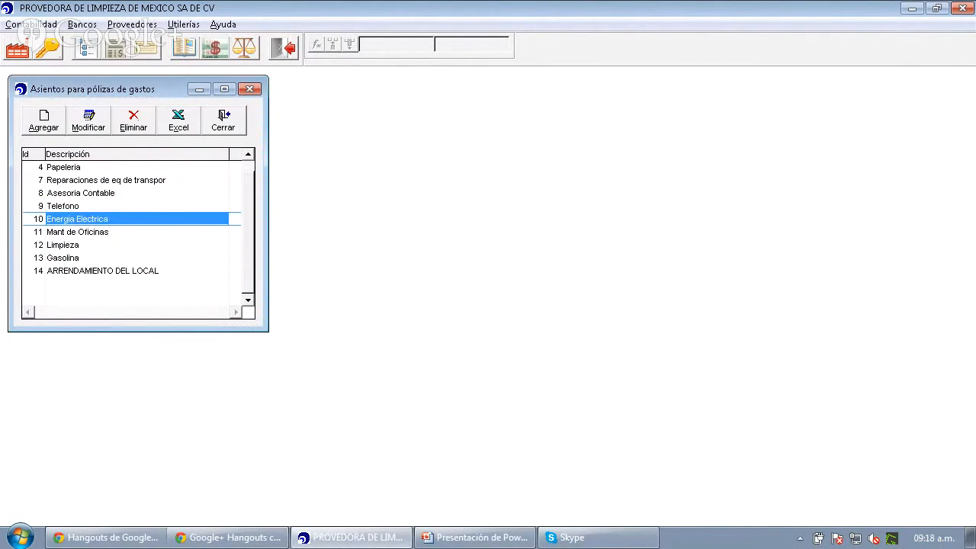
{"action": "key", "text": "Down"}
{"action": "key", "text": "Down"}
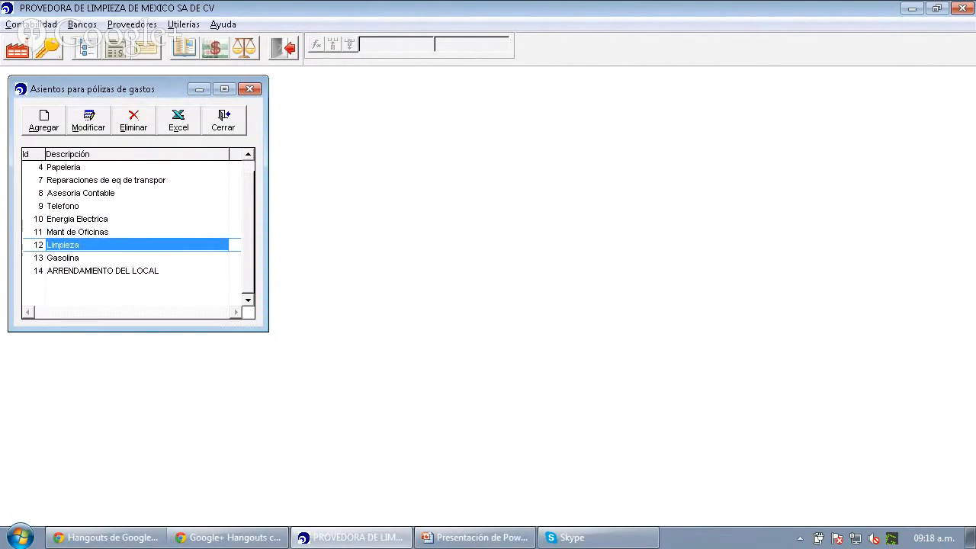
{"action": "key", "text": "Down"}
{"action": "key", "text": "Down"}
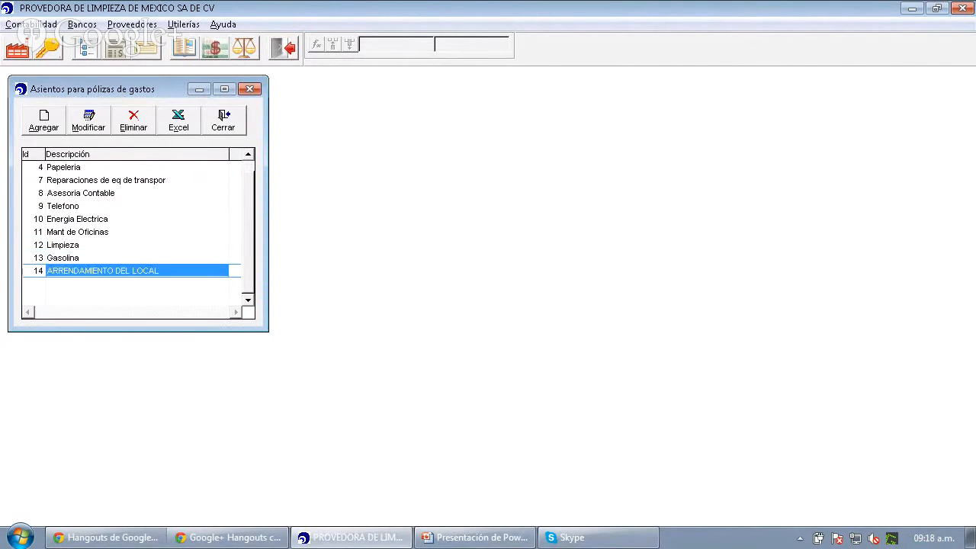
{"action": "key", "text": "Up"}
{"action": "key", "text": "Up"}
{"action": "key", "text": "Down"}
{"action": "key", "text": "Down"}
{"action": "key", "text": "Up"}
{"action": "key", "text": "Up"}
{"action": "key", "text": "Up"}
{"action": "key", "text": "Up"}
{"action": "key", "text": "Up"}
{"action": "key", "text": "Up"}
{"action": "key", "text": "Up"}
{"action": "key", "text": "Up"}
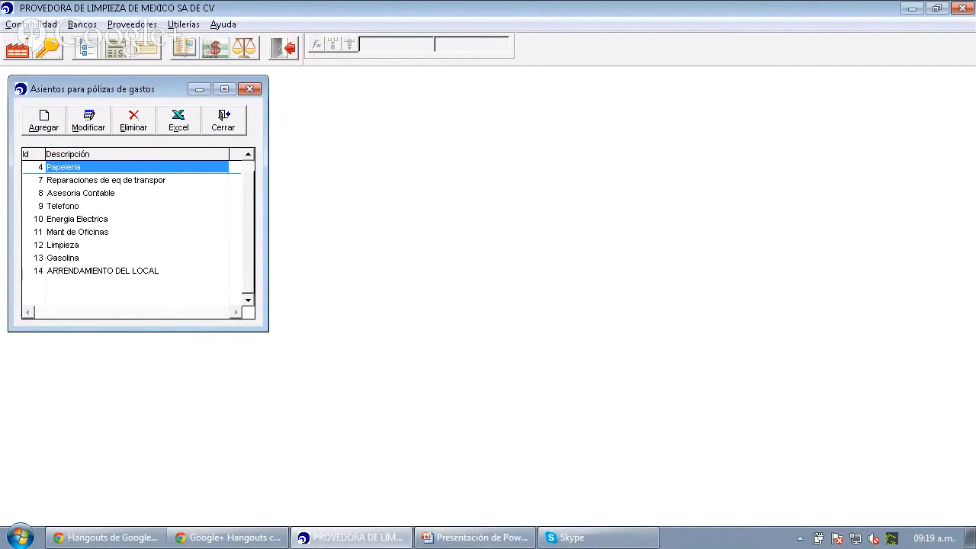
{"action": "key", "text": "Down"}
{"action": "key", "text": "Down"}
{"action": "key", "text": "Down"}
{"action": "key", "text": "Down"}
{"action": "key", "text": "Up"}
{"action": "key", "text": "Up"}
{"action": "key", "text": "Up"}
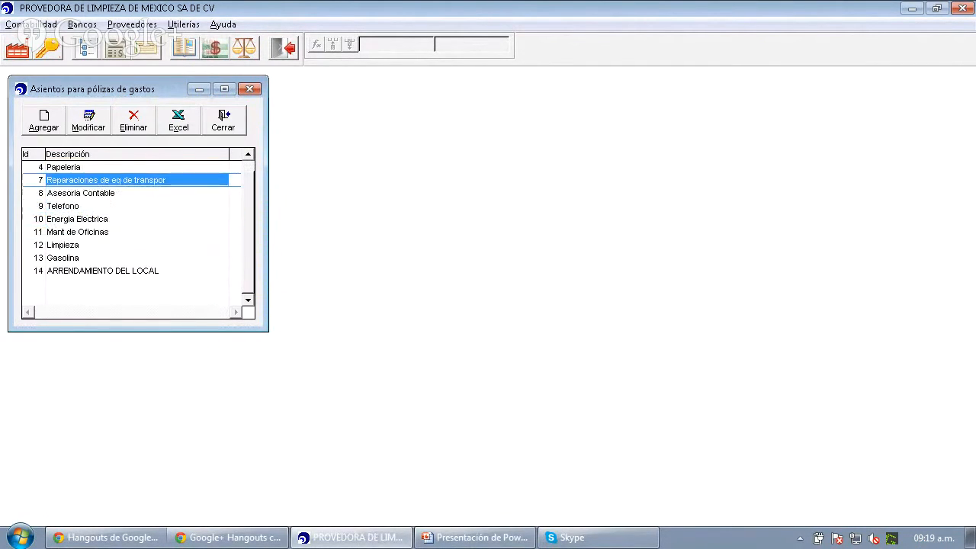
{"action": "key", "text": "Down"}
{"action": "key", "text": "Down"}
{"action": "key", "text": "Down"}
{"action": "key", "text": "Down"}
{"action": "key", "text": "Down"}
{"action": "key", "text": "Down"}
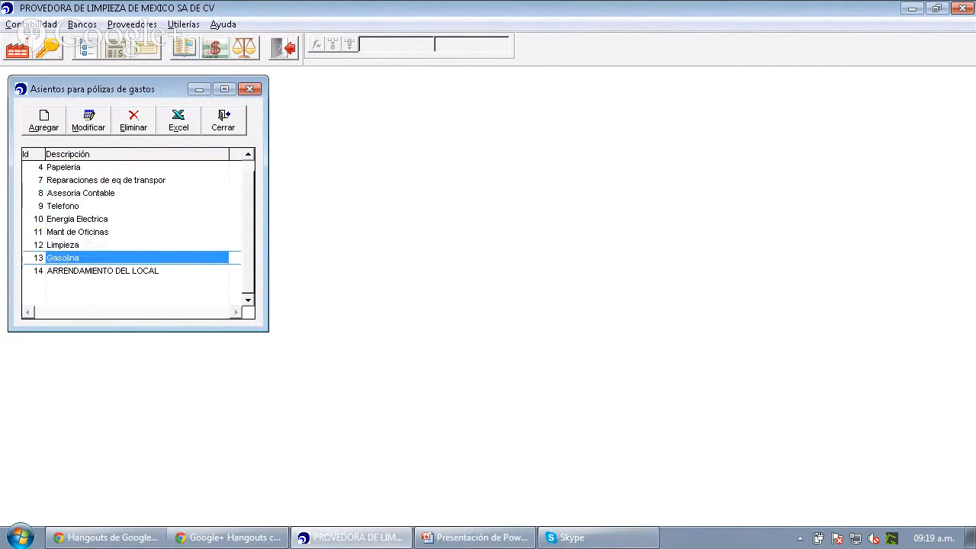
{"action": "key", "text": "Up"}
{"action": "key", "text": "Up"}
{"action": "key", "text": "Up"}
{"action": "key", "text": "Up"}
{"action": "key", "text": "Up"}
{"action": "key", "text": "Down"}
{"action": "key", "text": "Down"}
{"action": "key", "text": "Down"}
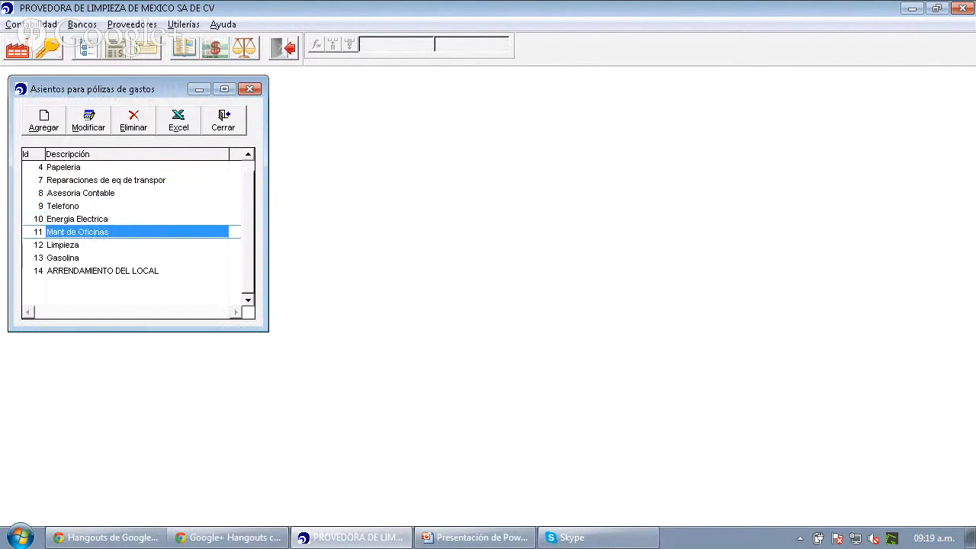
{"action": "key", "text": "Up"}
{"action": "key", "text": "Up"}
{"action": "key", "text": "Down"}
{"action": "key", "text": "Up"}
{"action": "key", "text": "Down"}
{"action": "key", "text": "Down"}
{"action": "key", "text": "Up"}
{"action": "key", "text": "Up"}
{"action": "key", "text": "Up"}
{"action": "key", "text": "Up"}
{"action": "key", "text": "Up"}
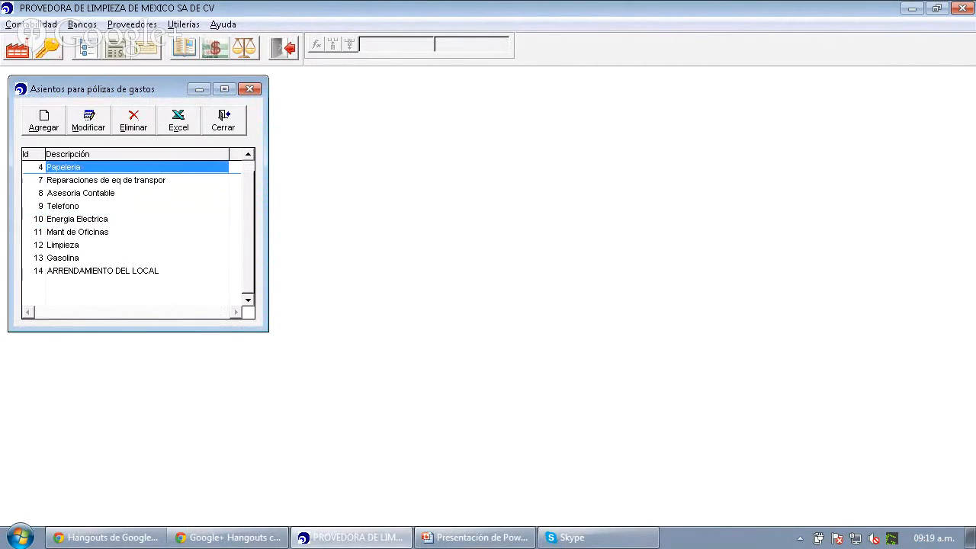
{"action": "key", "text": "Down"}
{"action": "key", "text": "Down"}
{"action": "key", "text": "Down"}
{"action": "key", "text": "Up"}
{"action": "key", "text": "Up"}
{"action": "key", "text": "Up"}
Open the Energia Electrica expense type for modification and move its window higher on the screen
{"action": "key", "text": "Down"}
{"action": "key", "text": "Down"}
{"action": "key", "text": "Down"}
{"action": "key", "text": "Down"}
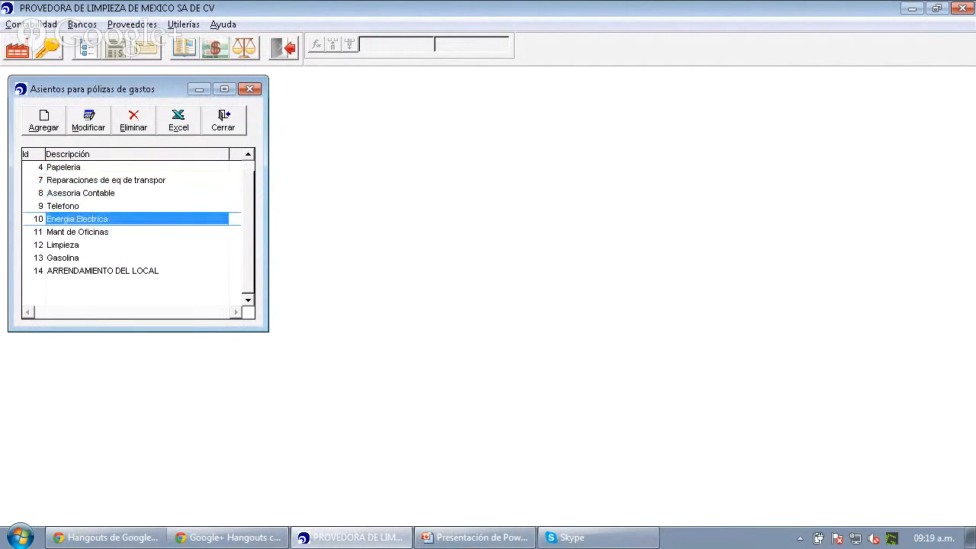
{"action": "key", "text": "Up"}
{"action": "key", "text": "Down"}
{"action": "left_click", "coordinate": [88, 124]}
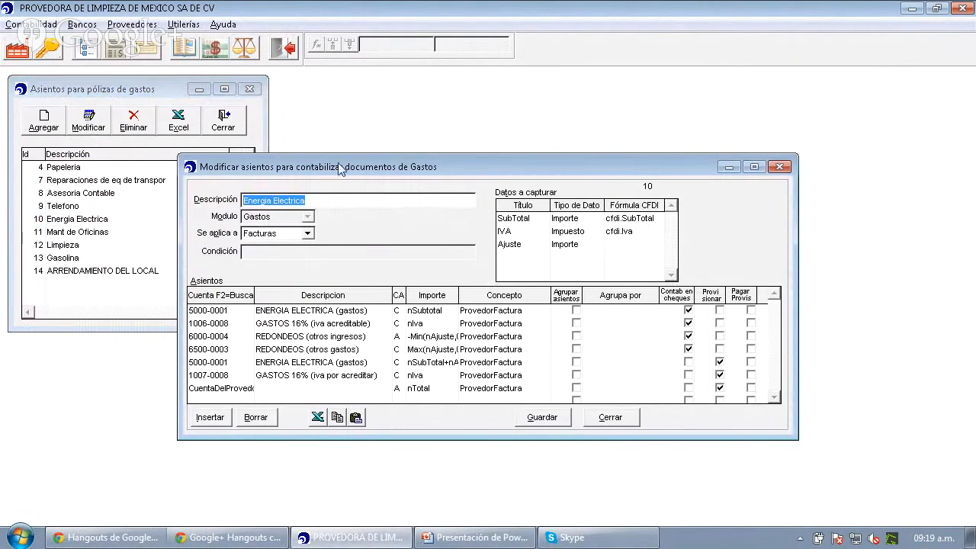
{"action": "left_click_drag", "start_coordinate": [340, 169], "coordinate": [364, 131]}
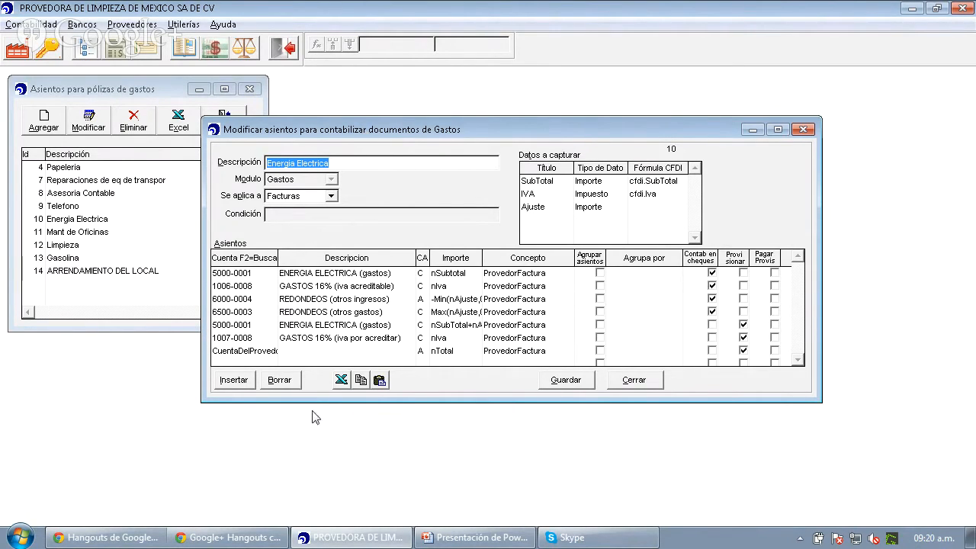
Examine the account, description, charge/credit type and amount of the first accounting entry for ENERGIA ELECTRICA (gastos)
{"action": "left_click", "coordinate": [227, 288]}
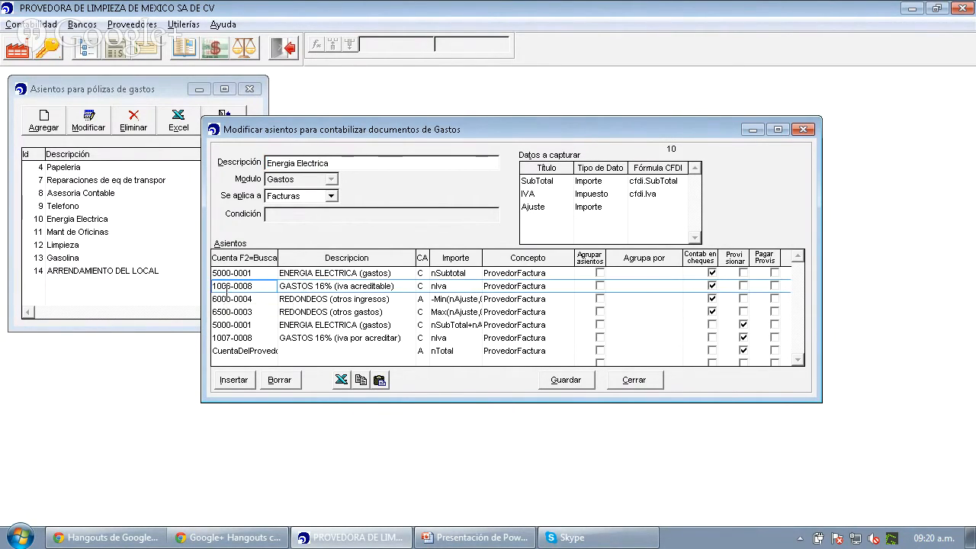
{"action": "key", "text": "Down"}
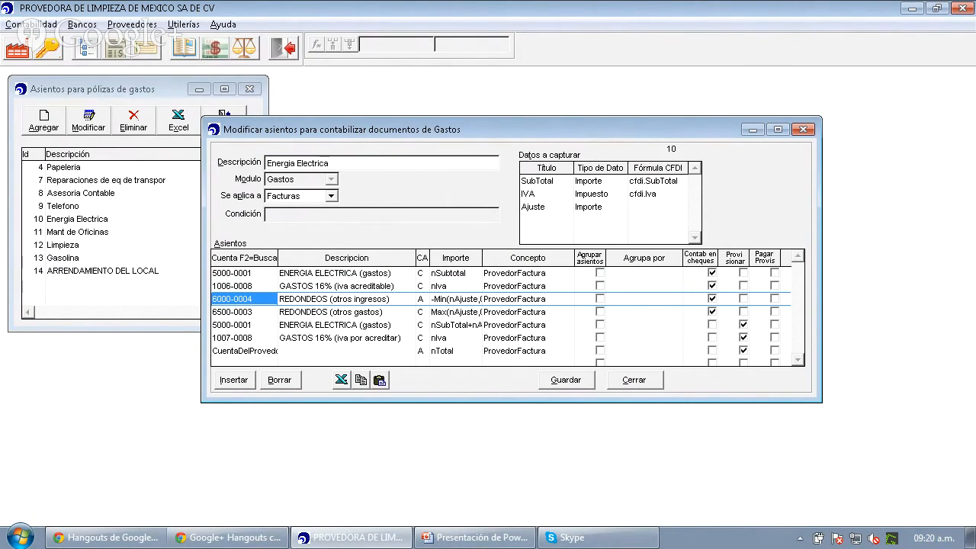
{"action": "key", "text": "Up"}
{"action": "key", "text": "Up"}
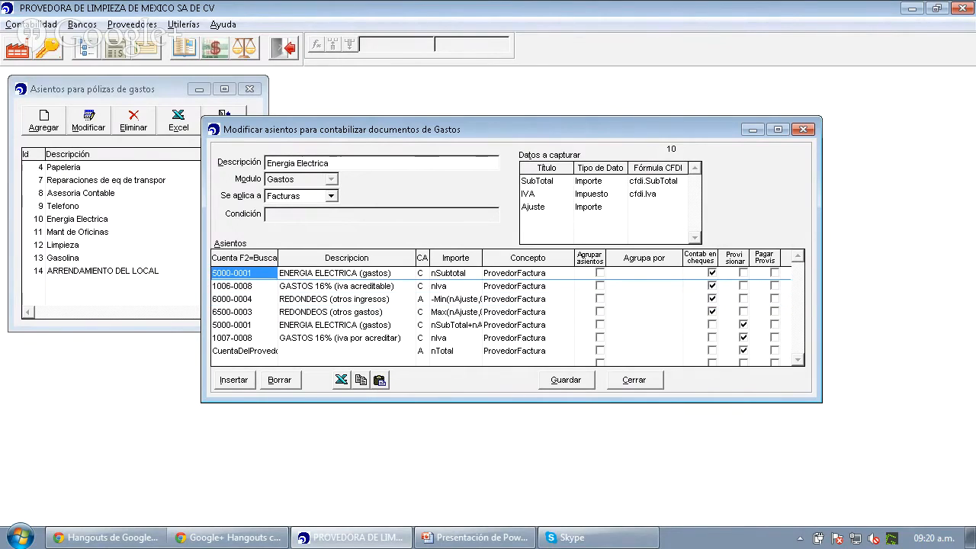
{"action": "key", "text": "Right"}
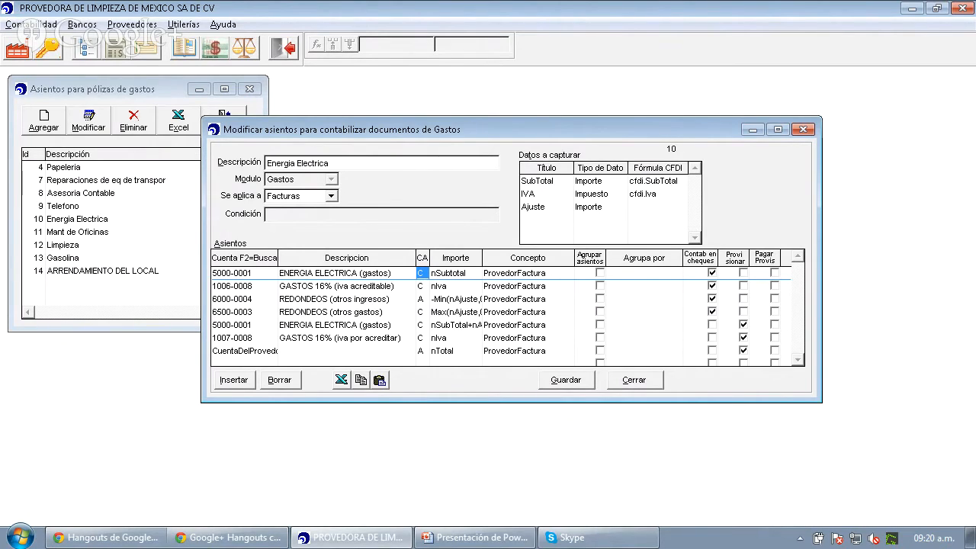
{"action": "left_click", "coordinate": [347, 272]}
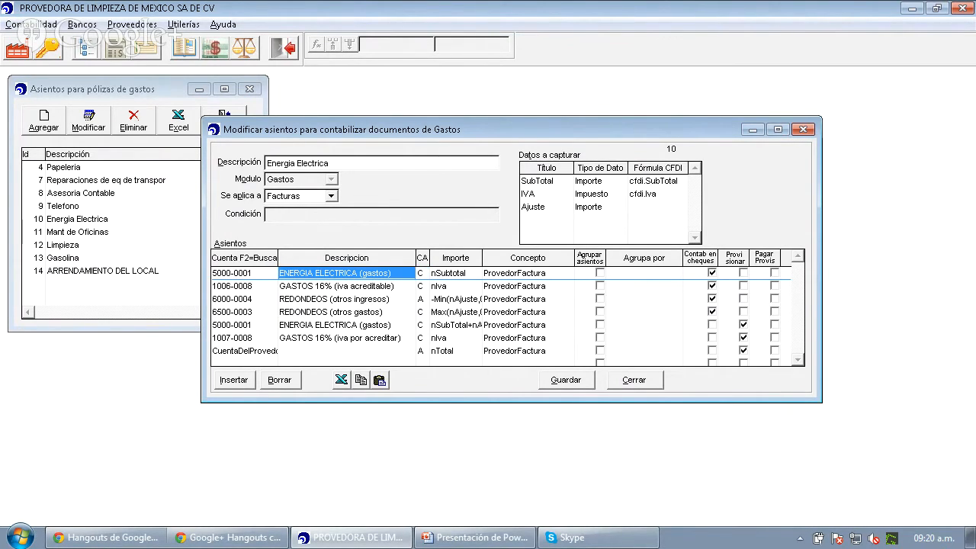
{"action": "key", "text": "Left"}
{"action": "key", "text": "Right"}
{"action": "key", "text": "Left"}
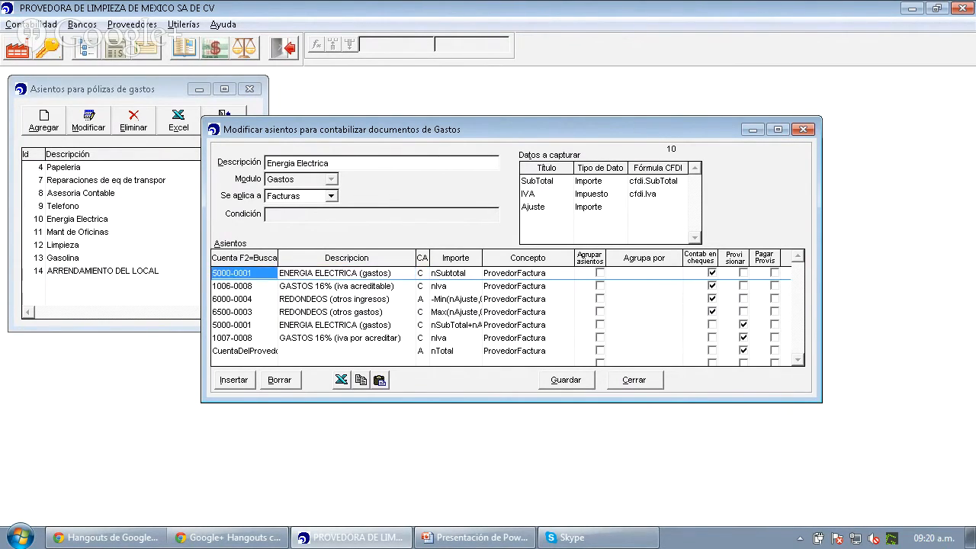
{"action": "key", "text": "Right"}
{"action": "key", "text": "Right"}
{"action": "key", "text": "Right"}
{"action": "key", "text": "Right"}
{"action": "key", "text": "Left"}
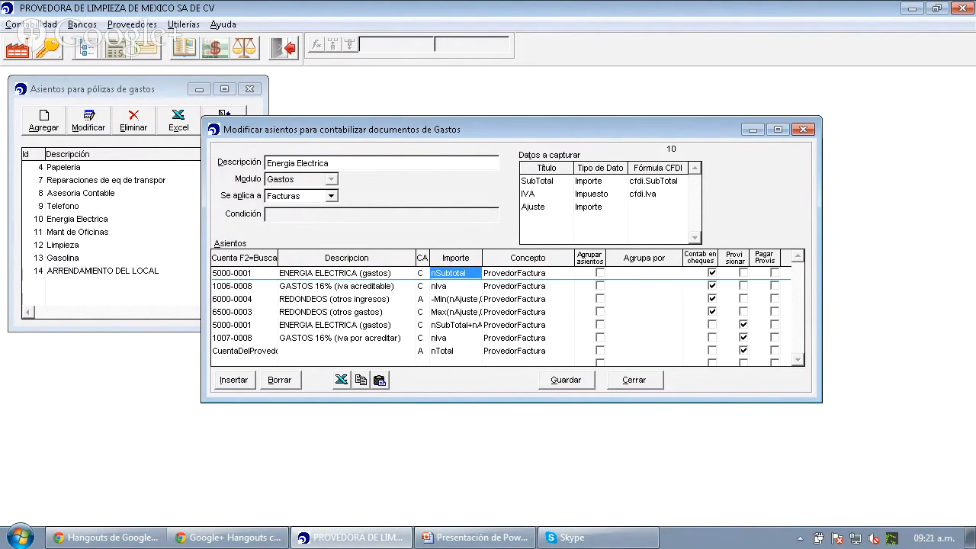
Compare the entries' amount formulas with the data to capture: SubTotal, IVA and Ajuste
{"action": "key", "text": "Down"}
{"action": "key", "text": "Down"}
{"action": "key", "text": "Up"}
{"action": "key", "text": "Up"}
{"action": "left_click", "coordinate": [549, 180]}
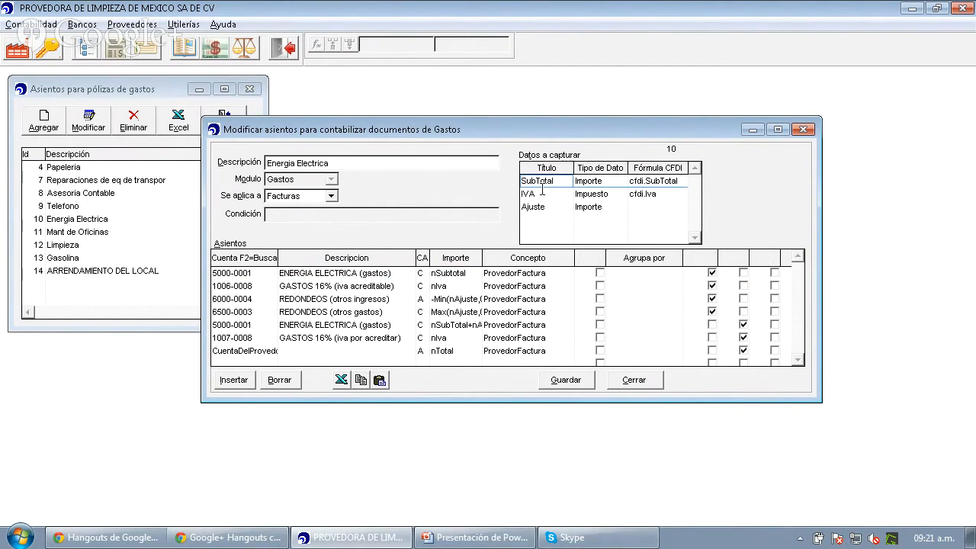
{"action": "left_click", "coordinate": [542, 193]}
{"action": "left_click", "coordinate": [540, 203]}
{"action": "left_click", "coordinate": [538, 181]}
Check the amount variables of the first two accounting entries and the concept of the first one
{"action": "left_click", "coordinate": [462, 276]}
{"action": "key", "text": "Down"}
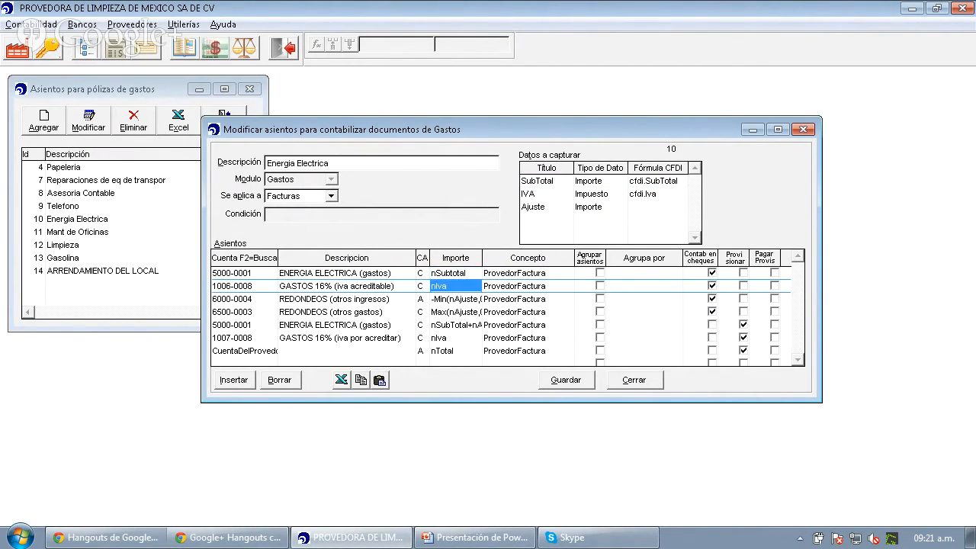
{"action": "key", "text": "Up"}
{"action": "key", "text": "Right"}
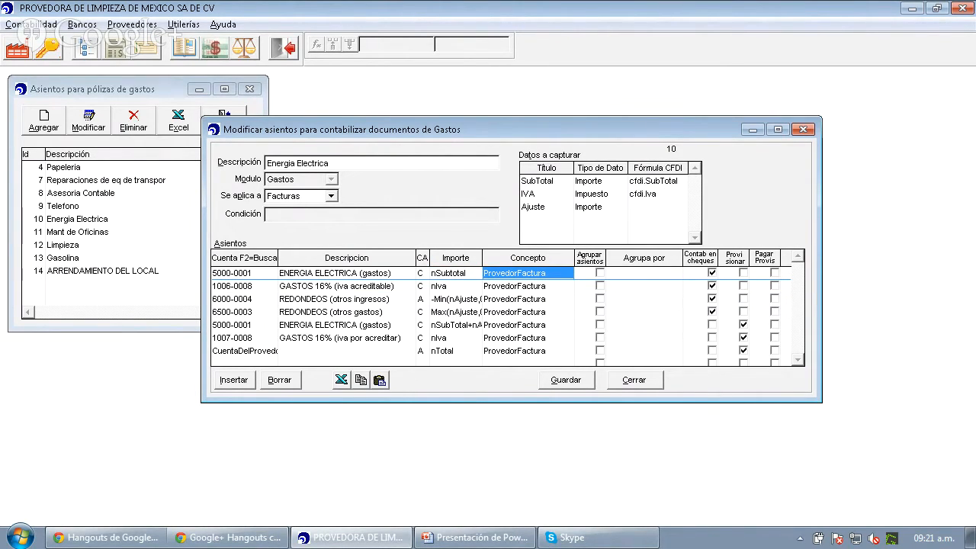
{"action": "key", "text": "Right"}
{"action": "key", "text": "Left"}
{"action": "key", "text": "Left"}
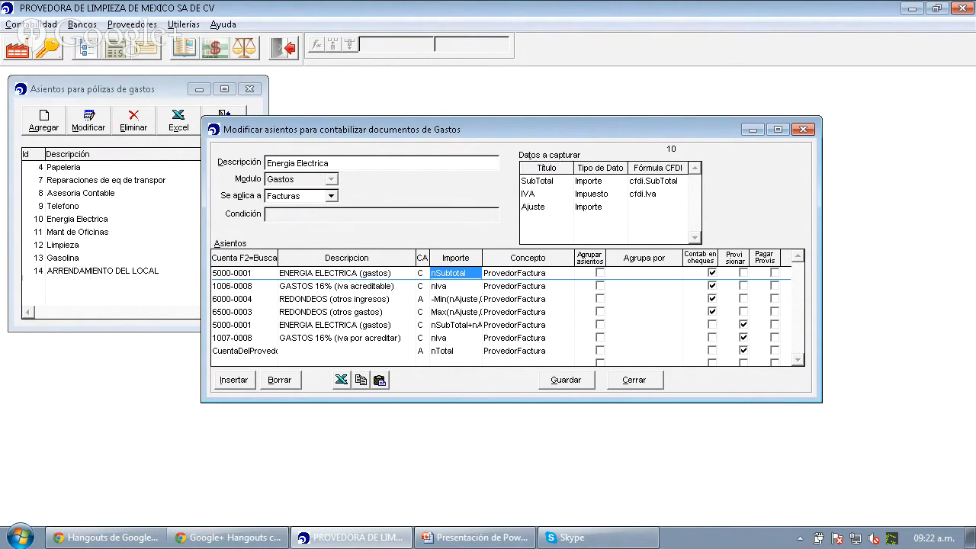
Examine the amount formulas of the second ENERGIA ELECTRICA entry, the iva por acreditar entry and the supplier account entry
{"action": "key", "text": "Down"}
{"action": "key", "text": "Down"}
{"action": "key", "text": "Down"}
{"action": "key", "text": "Down"}
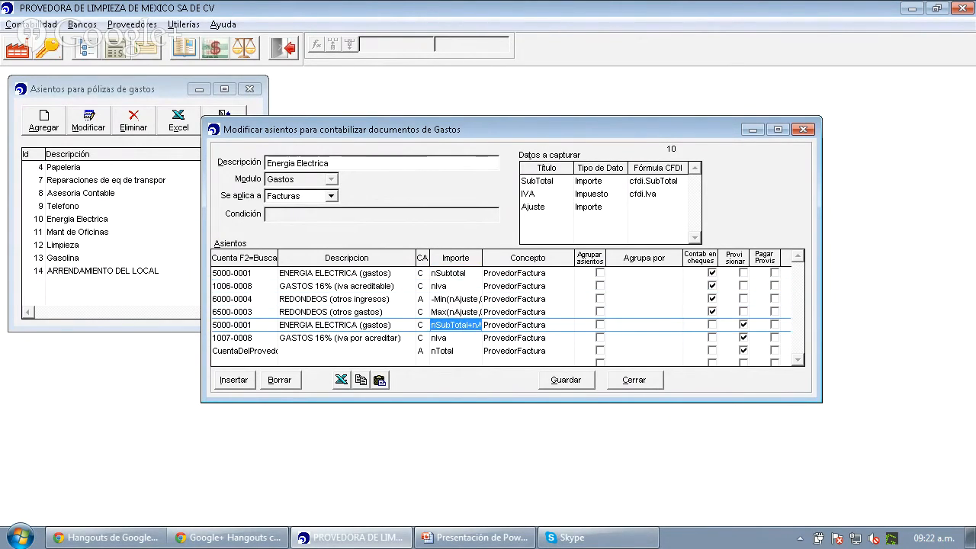
{"action": "key", "text": "Down"}
{"action": "key", "text": "Up"}
{"action": "key", "text": "Down"}
{"action": "key", "text": "Up"}
{"action": "key", "text": "Up"}
{"action": "key", "text": "Down"}
{"action": "key", "text": "Down"}
{"action": "key", "text": "Down"}
{"action": "key", "text": "Up"}
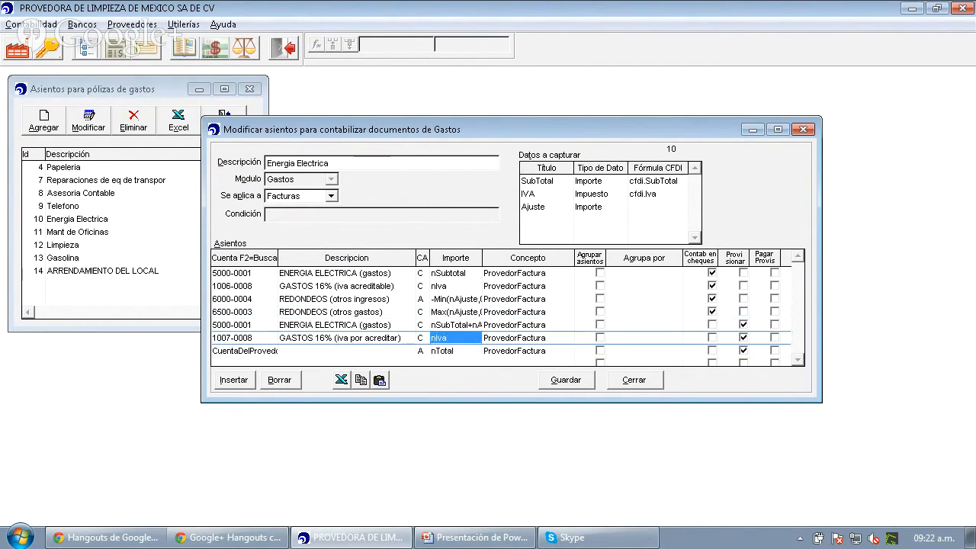
{"action": "key", "text": "Up"}
Check the Provisionar and Contab en cheques settings of the three provision entries
{"action": "key", "text": "Right"}
{"action": "key", "text": "Right"}
{"action": "key", "text": "Right"}
{"action": "key", "text": "Right"}
{"action": "key", "text": "Right"}
{"action": "key", "text": "Right"}
{"action": "key", "text": "Left"}
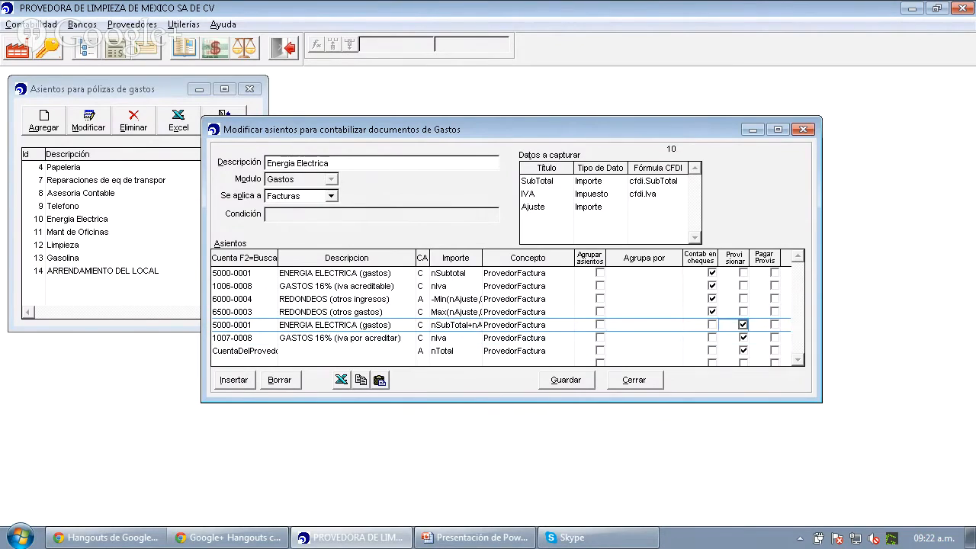
{"action": "key", "text": "Down"}
{"action": "key", "text": "Down"}
{"action": "key", "text": "Up"}
{"action": "key", "text": "Up"}
{"action": "key", "text": "Down"}
{"action": "key", "text": "Left"}
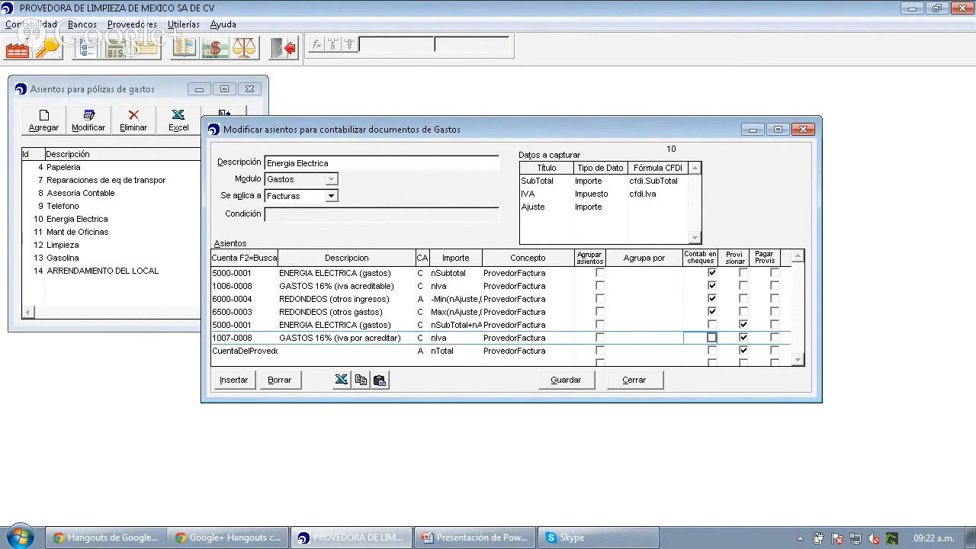
Check the account and description of the three provision entries: ENERGIA ELECTRICA, GASTOS 16% (iva por acreditar) and the supplier account
{"action": "key", "text": "Left"}
{"action": "key", "text": "Left"}
{"action": "key", "text": "Left"}
{"action": "key", "text": "Left"}
{"action": "key", "text": "Left"}
{"action": "key", "text": "Up"}
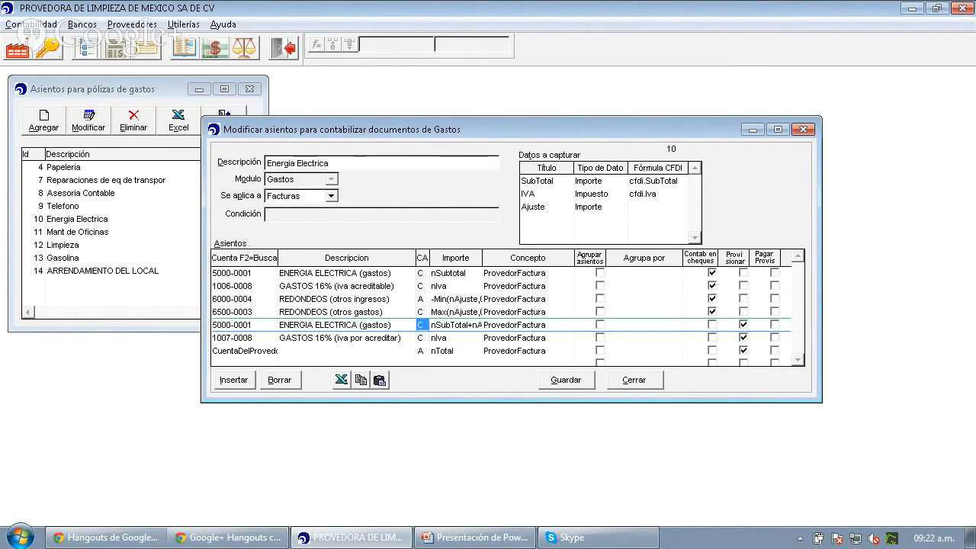
{"action": "key", "text": "Left"}
{"action": "key", "text": "Left"}
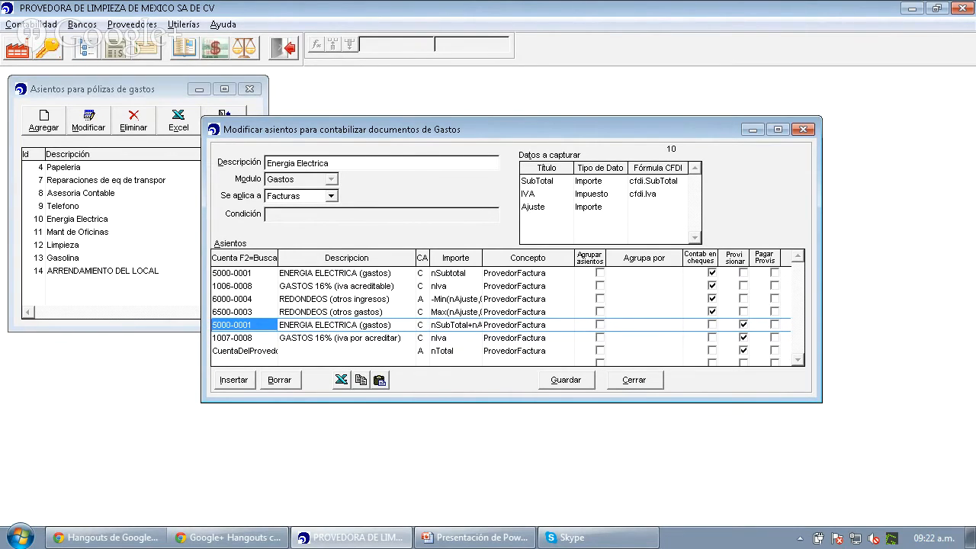
{"action": "key", "text": "Down"}
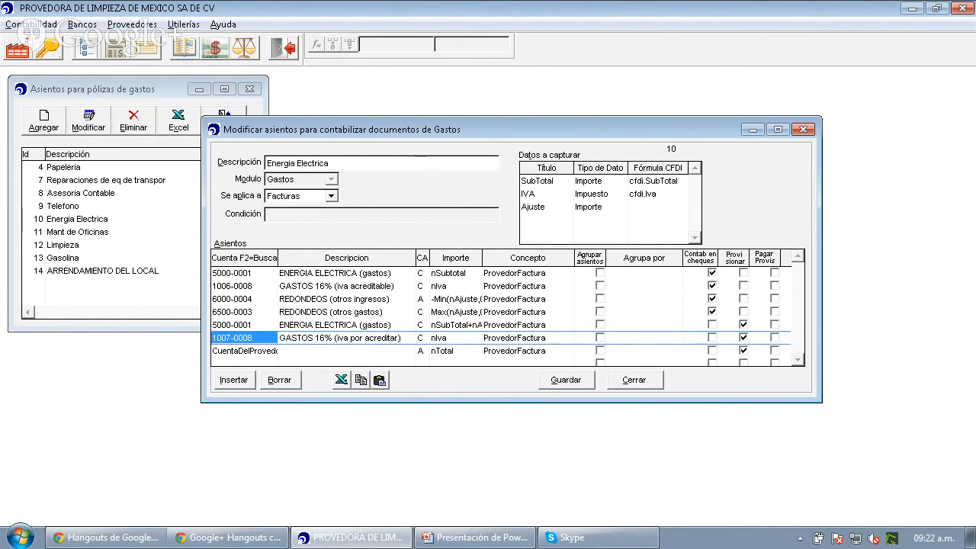
{"action": "key", "text": "Right"}
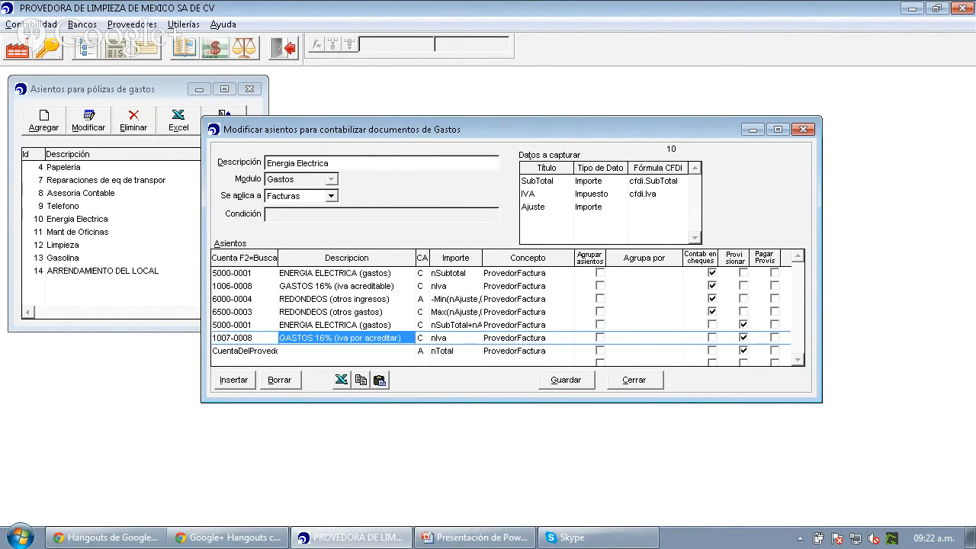
{"action": "key", "text": "Down"}
{"action": "key", "text": "Left"}
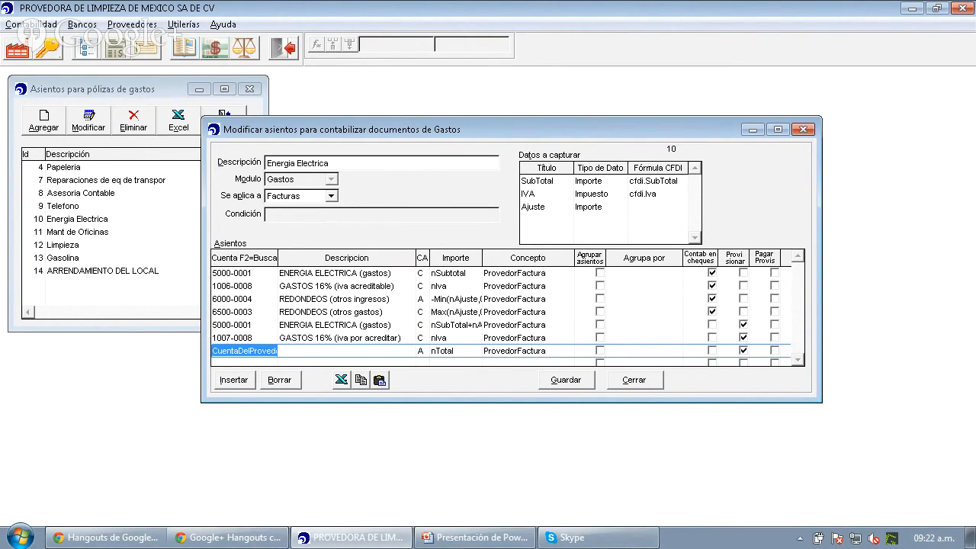
Review the group of entries marked Provisionar, from the second ENERGIA ELECTRICA entry through the supplier account entry
{"action": "key", "text": "Down"}
{"action": "key", "text": "Up"}
{"action": "key", "text": "Up"}
{"action": "key", "text": "Up"}
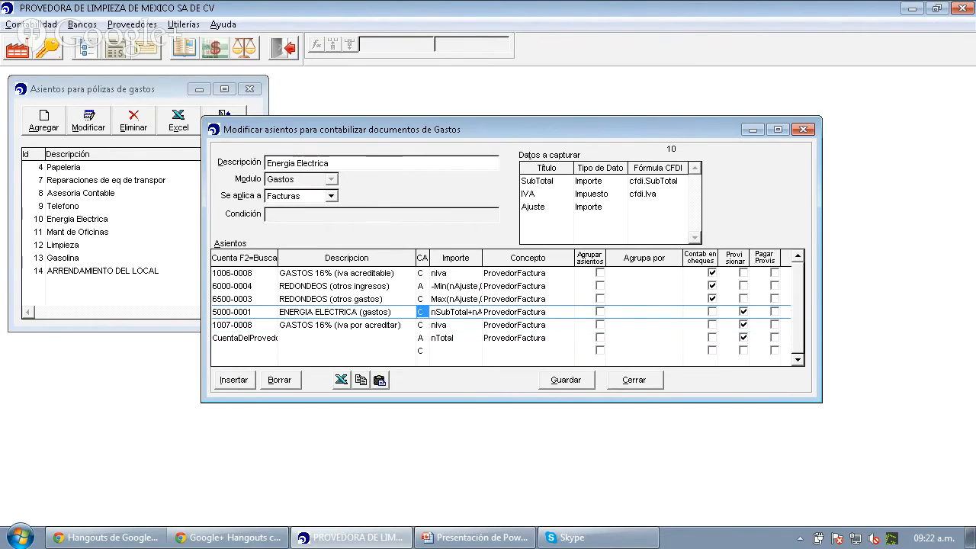
{"action": "key", "text": "Down"}
{"action": "key", "text": "Down"}
{"action": "key", "text": "Down"}
{"action": "key", "text": "Down"}
{"action": "key", "text": "Up"}
{"action": "key", "text": "Up"}
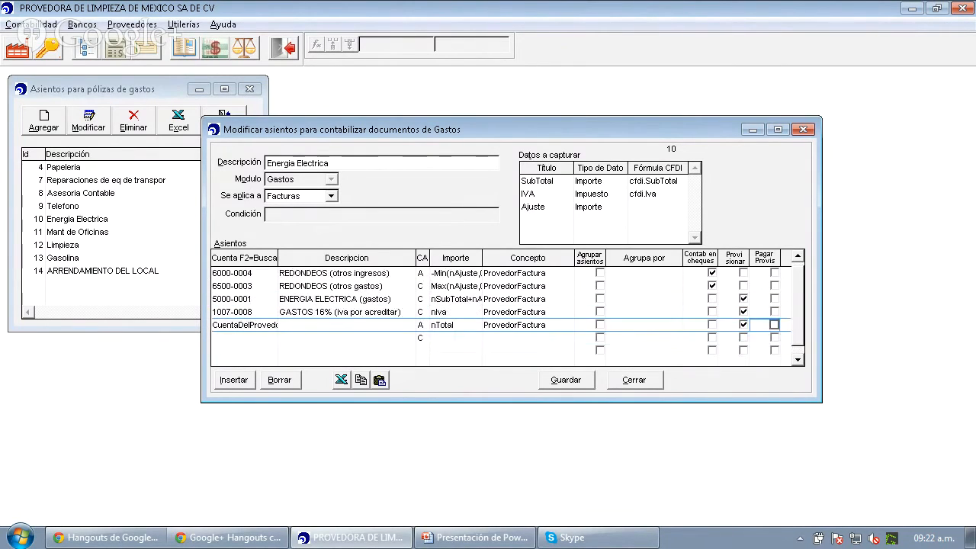
{"action": "key", "text": "Down"}
{"action": "key", "text": "Down"}
{"action": "key", "text": "Down"}
{"action": "key", "text": "Down"}
{"action": "key", "text": "Up"}
{"action": "key", "text": "Up"}
{"action": "key", "text": "Down"}
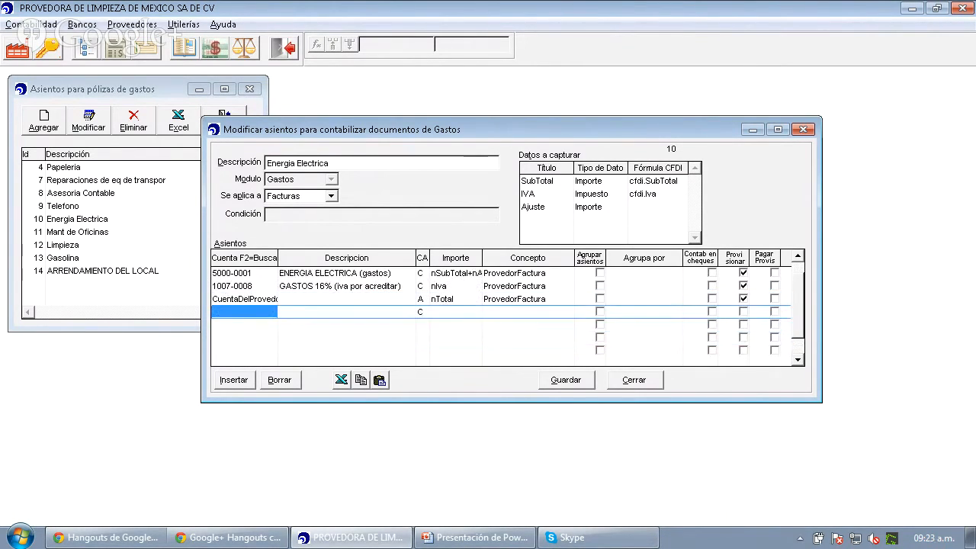
Go back over the entries up to the first ENERGIA ELECTRICA one and save the Energia Electrica expense type
{"action": "key", "text": "Up"}
{"action": "key", "text": "Up"}
{"action": "key", "text": "Up"}
{"action": "key", "text": "Up"}
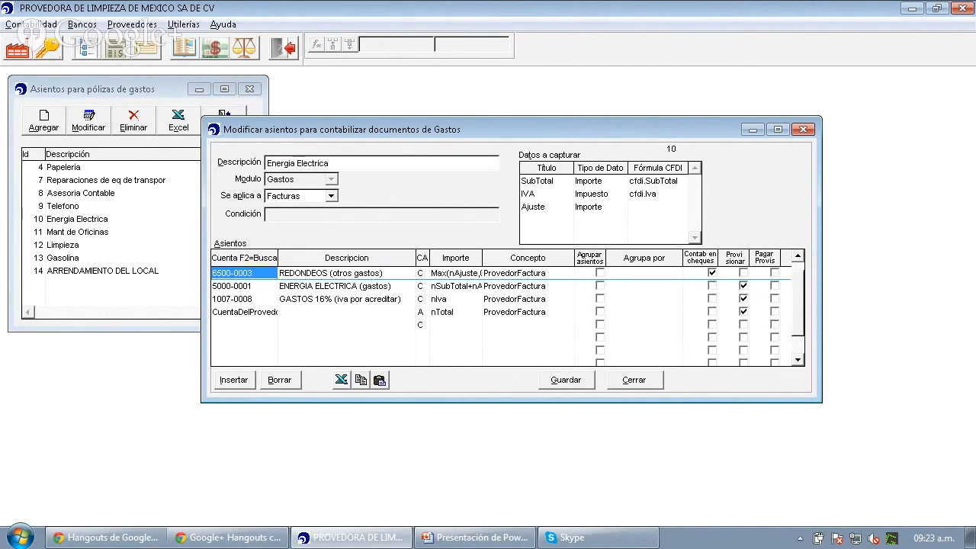
{"action": "key", "text": "Up"}
{"action": "key", "text": "Up"}
{"action": "key", "text": "Up"}
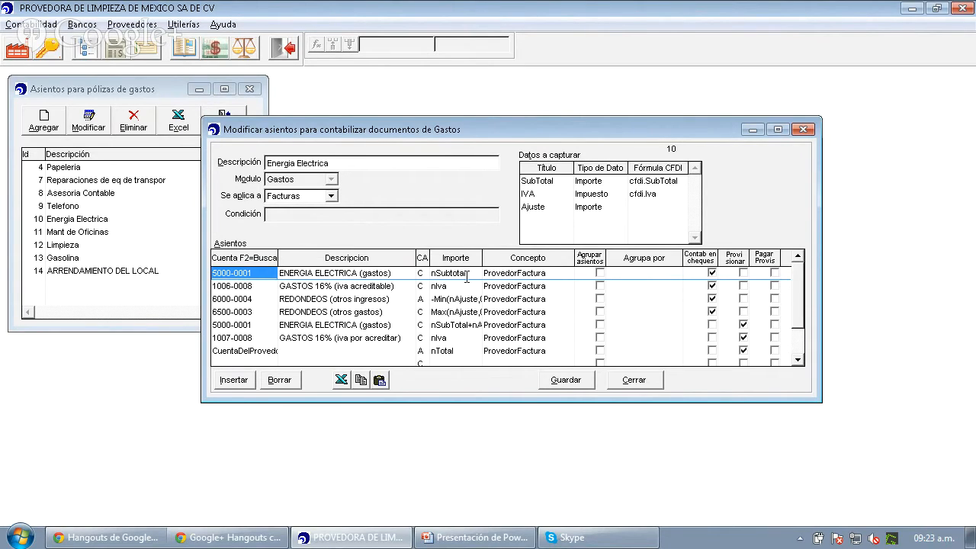
{"action": "left_click", "coordinate": [583, 383]}
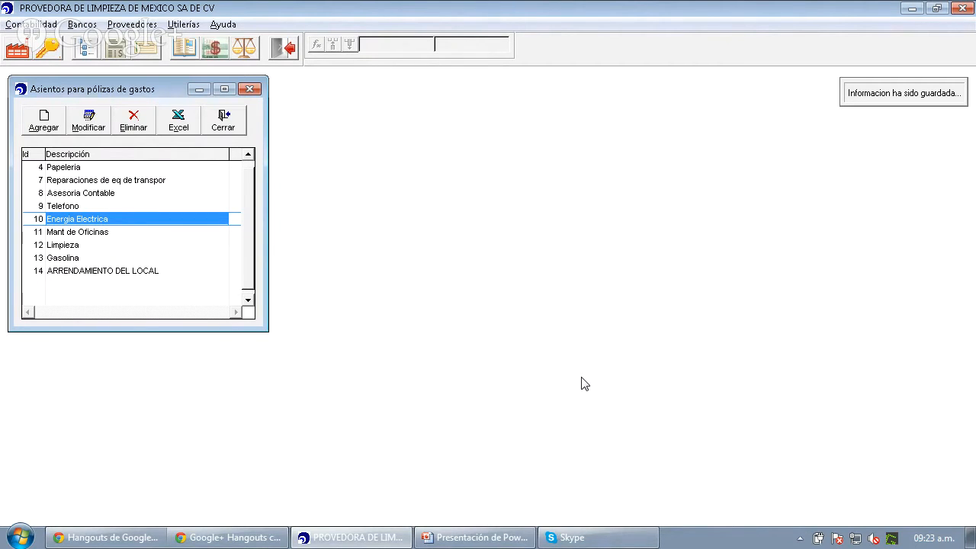
Start adding an expense type and look through the options: Factura, Factura con descuento, Recibo de honorarios, Recibo de arrendamiento and Otro
{"action": "left_click", "coordinate": [42, 112]}
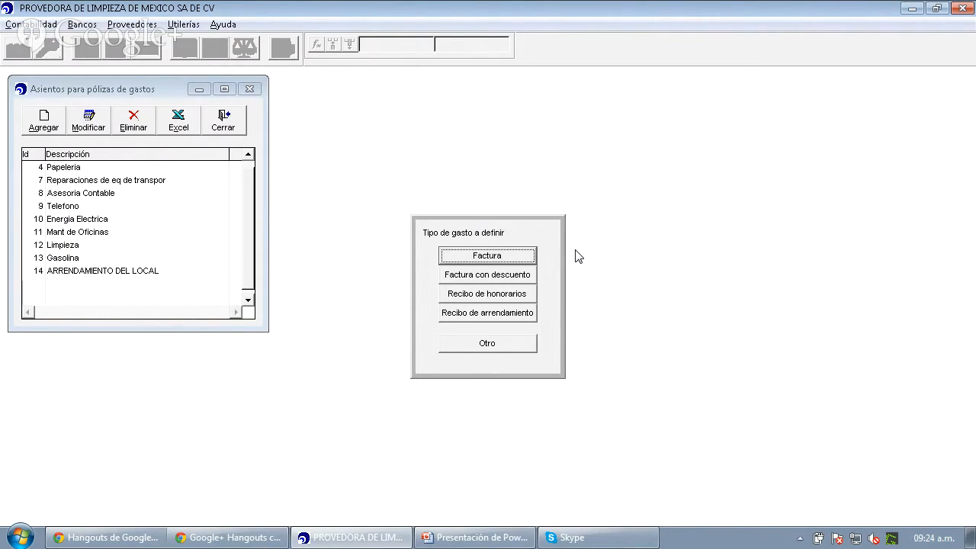
{"action": "key", "text": "Tab"}
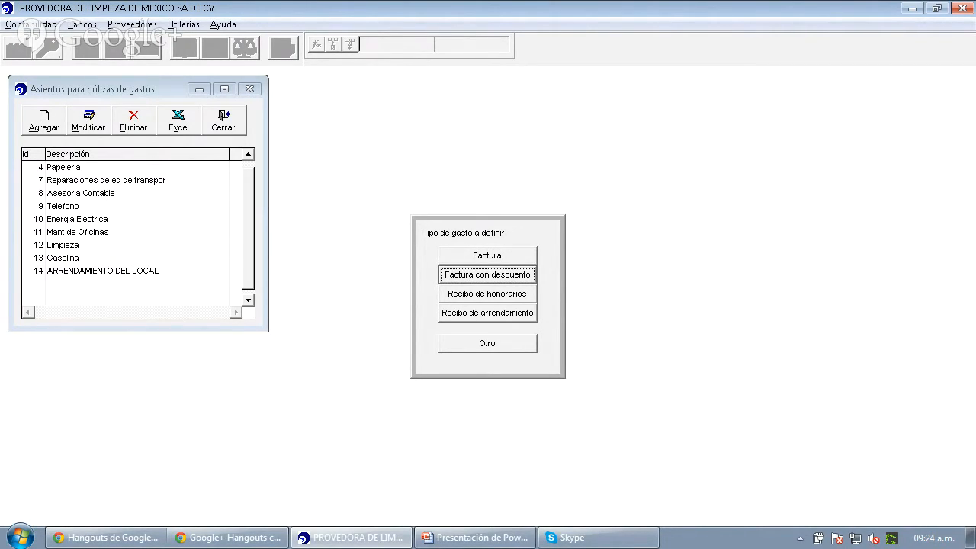
{"action": "key", "text": "Tab"}
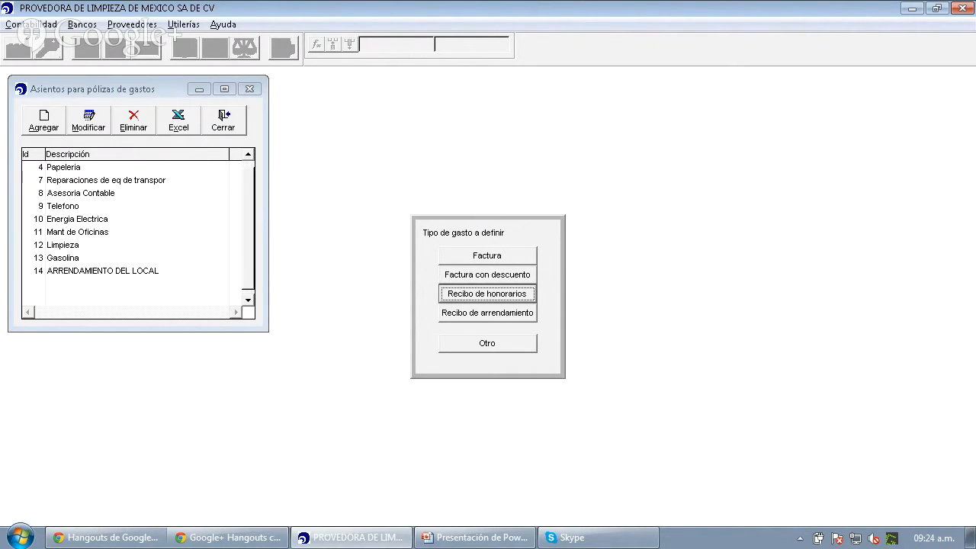
{"action": "key", "text": "Tab"}
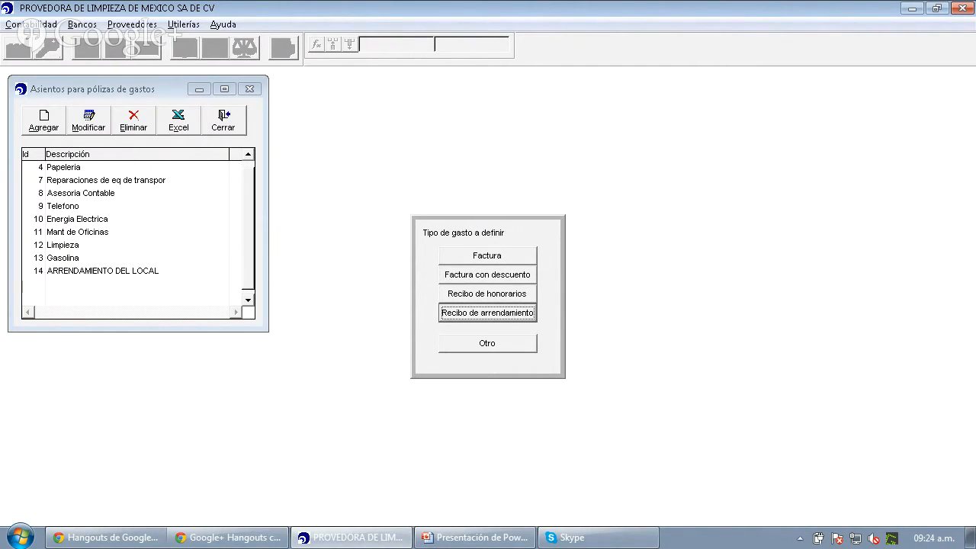
{"action": "key", "text": "Tab"}
{"action": "key", "text": "shift+Tab"}
{"action": "key", "text": "shift+Tab"}
{"action": "key", "text": "shift+Tab"}
{"action": "key", "text": "shift+Tab"}
{"action": "key", "text": "shift+Tab"}
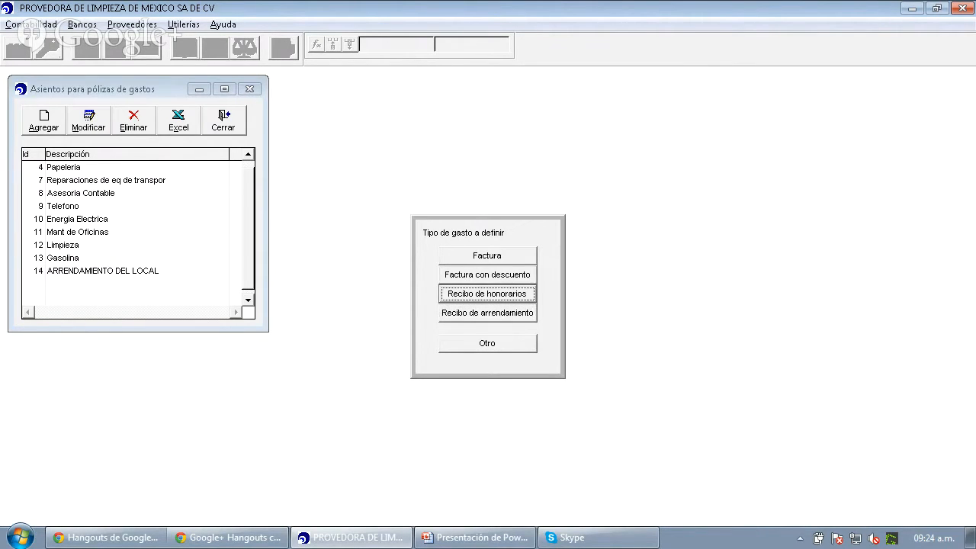
{"action": "key", "text": "Tab"}
{"action": "key", "text": "Tab"}
{"action": "key", "text": "Tab"}
{"action": "key", "text": "Tab"}
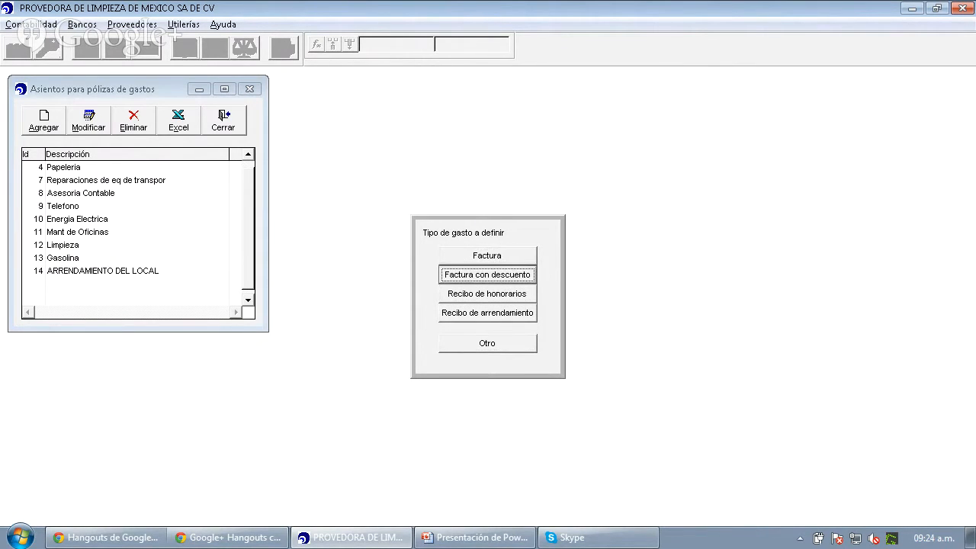
{"action": "key", "text": "shift+Tab"}
{"action": "key", "text": "Tab"}
{"action": "key", "text": "Tab"}
{"action": "key", "text": "Tab"}
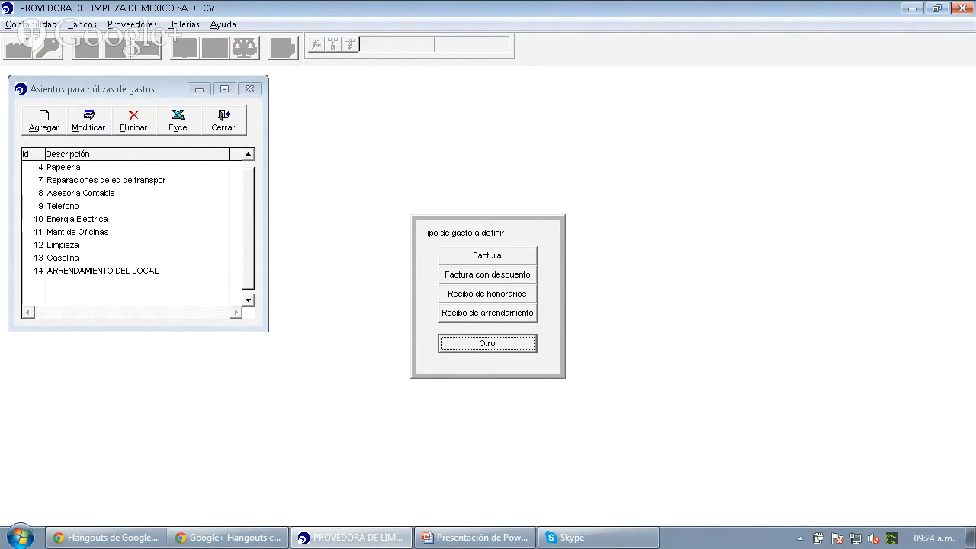
Choose Recibo de honorarios as the kind of expense to define
{"action": "key", "text": "Up"}
{"action": "key", "text": "Up"}
{"action": "key", "text": "Up"}
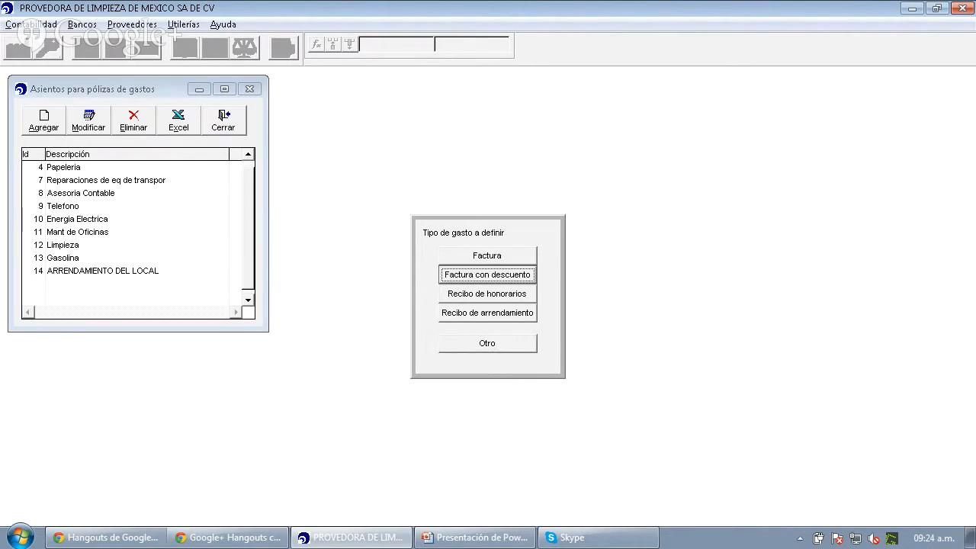
{"action": "key", "text": "Down"}
{"action": "key", "text": "Down"}
{"action": "key", "text": "Up"}
{"action": "key", "text": "Up"}
{"action": "key", "text": "Up"}
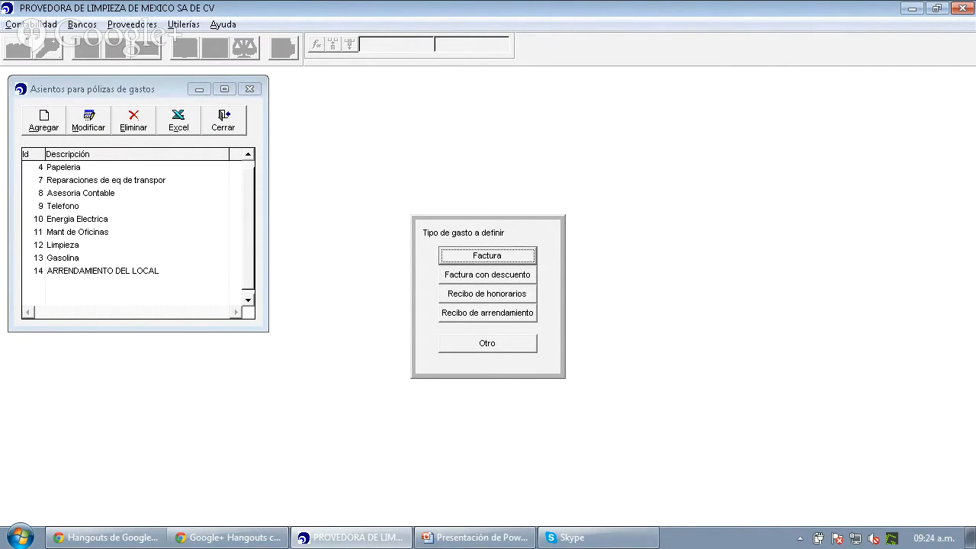
{"action": "key", "text": "Down"}
{"action": "key", "text": "Down"}
{"action": "key", "text": "Down"}
{"action": "key", "text": "Up"}
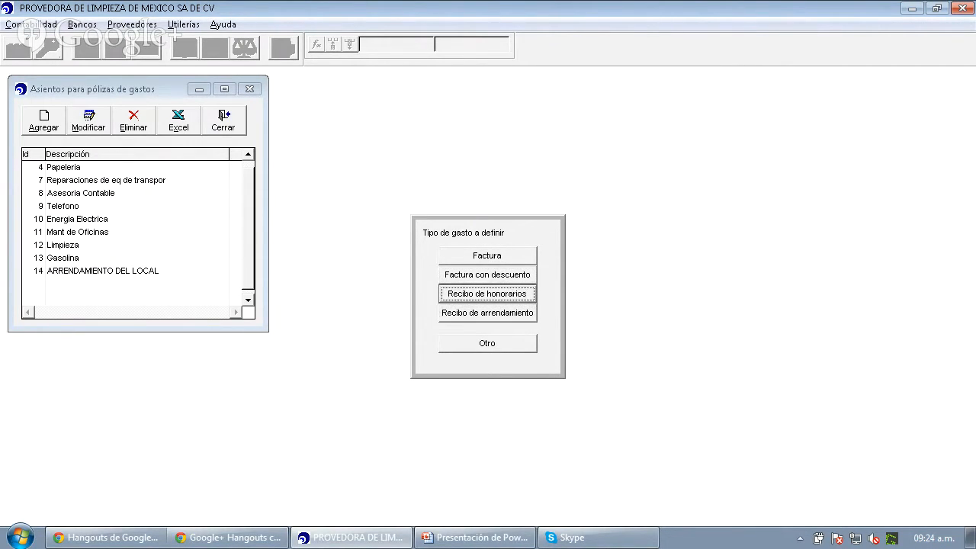
{"action": "key", "text": "Return"}
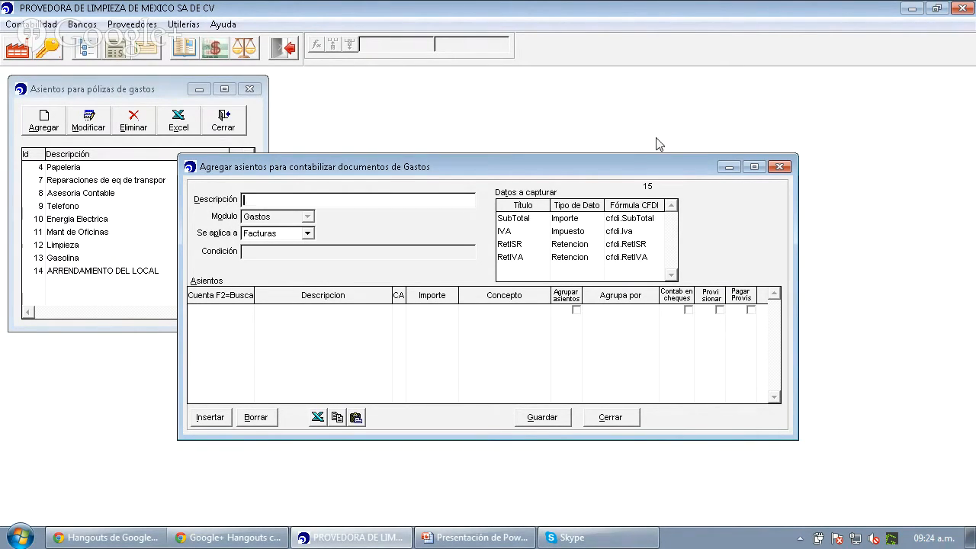
Examine the data to capture for the new fee receipt type: SubTotal, IVA, RetISR and RetIVA
{"action": "left_click", "coordinate": [518, 230]}
{"action": "key", "text": "Down"}
{"action": "key", "text": "Down"}
{"action": "key", "text": "Up"}
{"action": "key", "text": "Up"}
{"action": "key", "text": "Up"}
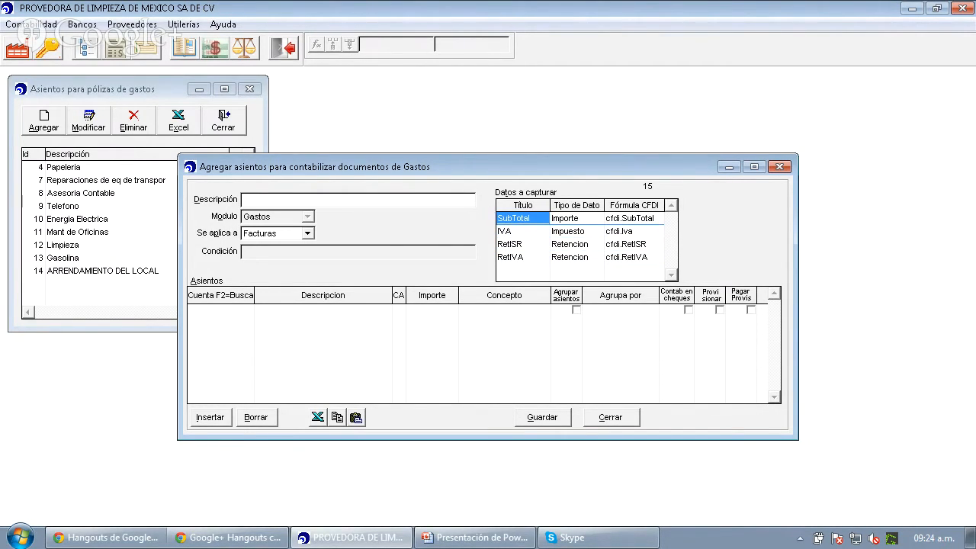
{"action": "key", "text": "Down"}
{"action": "key", "text": "Down"}
{"action": "key", "text": "Up"}
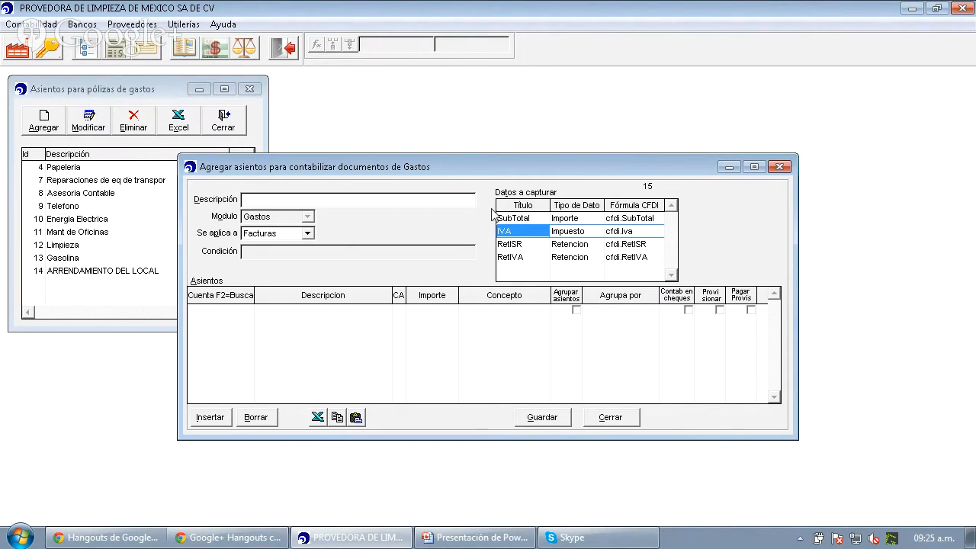
Describe the new expense type as ASESORIA EN SISTEMAS, keep it applied to Facturas, and save it
{"action": "left_click", "coordinate": [400, 201]}
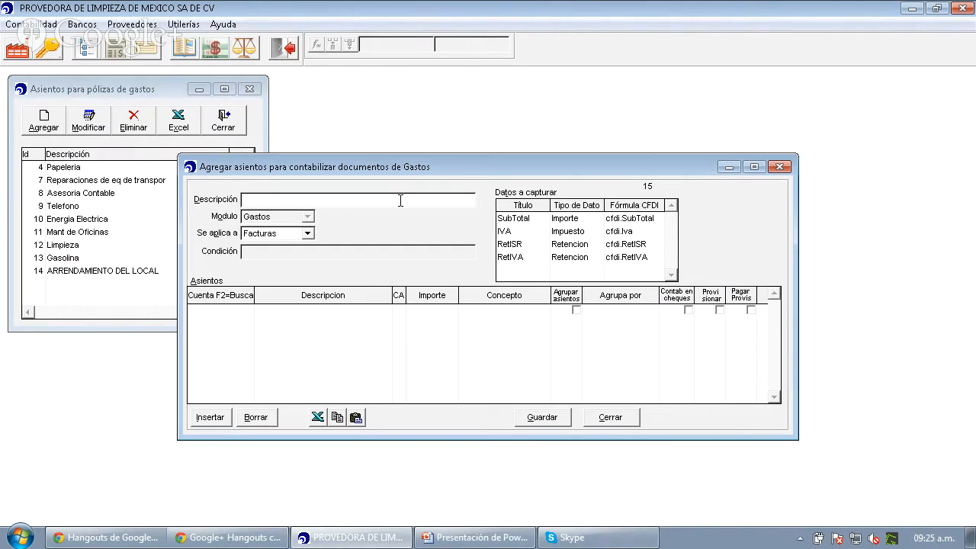
{"action": "type", "text": "ASESORIA CON"}
{"action": "key", "text": "BackSpace"}
{"action": "key", "text": "BackSpace"}
{"action": "key", "text": "BackSpace"}
{"action": "key", "text": "BackSpace"}
{"action": "key", "text": "BackSpace"}
{"action": "key", "text": "BackSpace"}
{"action": "key", "text": "BackSpace"}
{"action": "key", "text": "BackSpace"}
{"action": "key", "text": "BackSpace"}
{"action": "key", "text": "BackSpace"}
{"action": "key", "text": "BackSpace"}
{"action": "type", "text": "SESORIA ENSISTEMA"}
{"action": "key", "text": "BackSpace"}
{"action": "key", "text": "BackSpace"}
{"action": "key", "text": "BackSpace"}
{"action": "key", "text": "BackSpace"}
{"action": "key", "text": "BackSpace"}
{"action": "key", "text": "BackSpace"}
{"action": "key", "text": "BackSpace"}
{"action": "type", "text": "SISTEMAS"}
{"action": "key", "text": "Tab"}
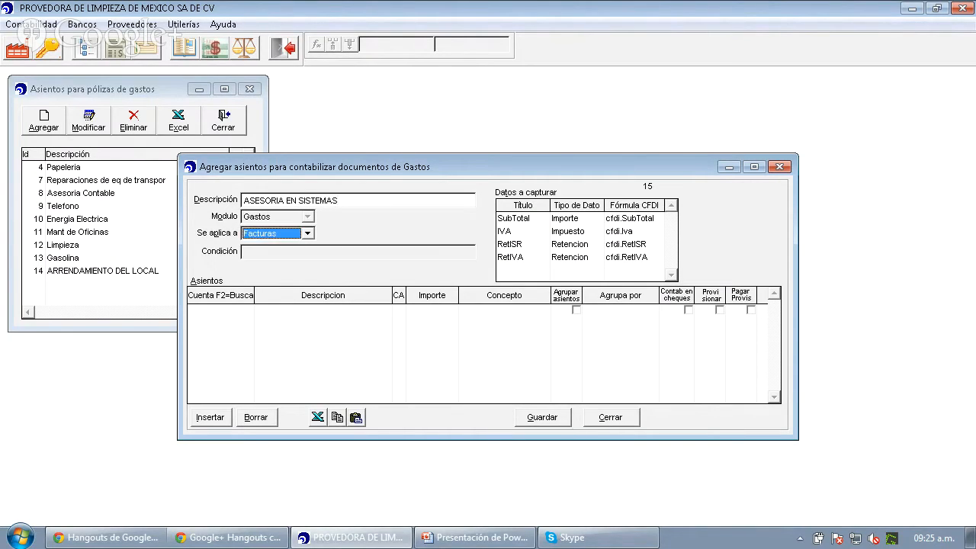
{"action": "key", "text": "Tab"}
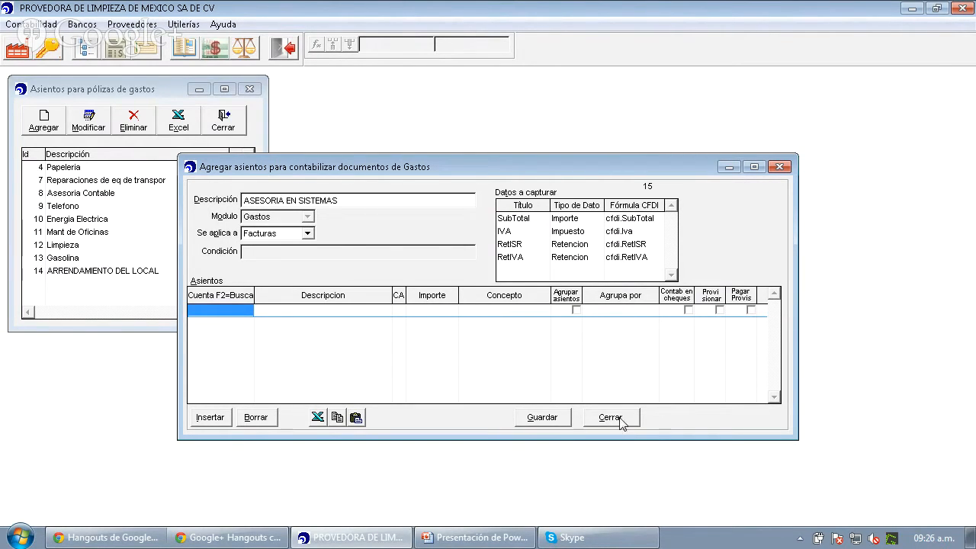
{"action": "left_click", "coordinate": [557, 419]}
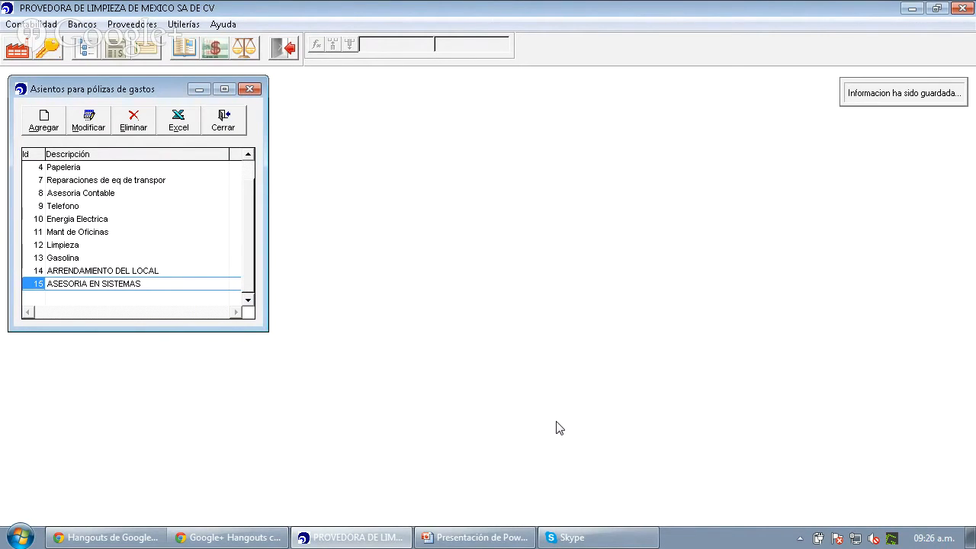
Reopen the ASESORIA EN SISTEMAS expense type for modification and add three more blank rows to its accounting entries
{"action": "left_click", "coordinate": [89, 123]}
{"action": "left_click", "coordinate": [223, 309]}
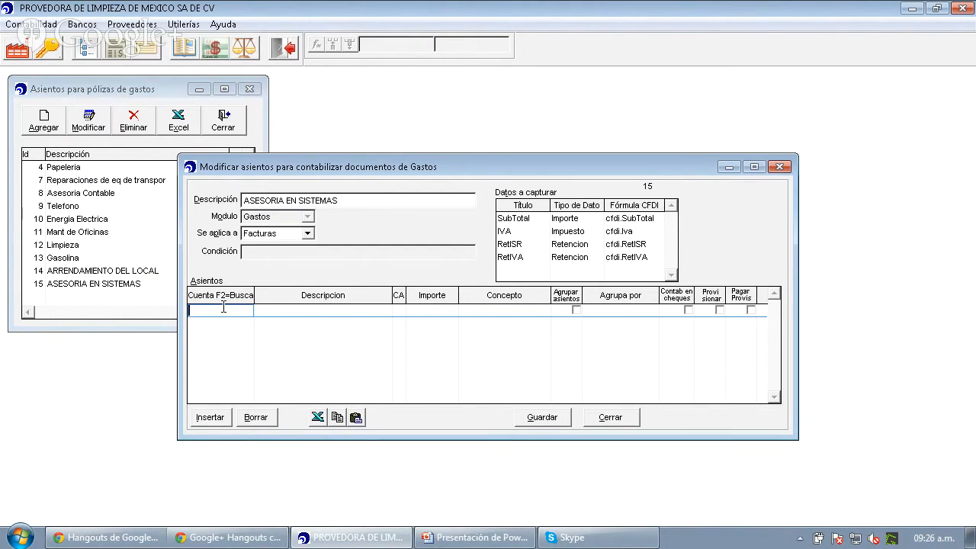
{"action": "key", "text": "Down"}
{"action": "key", "text": "Down"}
{"action": "key", "text": "Down"}
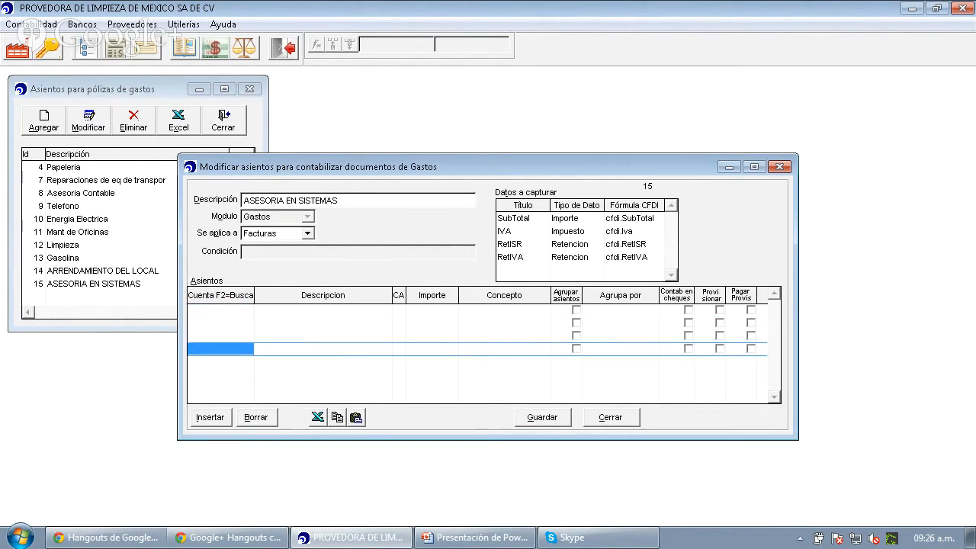
Fill CA with C in the third blank accounting entry and save the ASESORIA EN SISTEMAS expense type
{"action": "key", "text": "Up"}
{"action": "key", "text": "Up"}
{"action": "key", "text": "Up"}
{"action": "key", "text": "Down"}
{"action": "key", "text": "Down"}
{"action": "key", "text": "Right"}
{"action": "key", "text": "Right"}
{"action": "key", "text": "Right"}
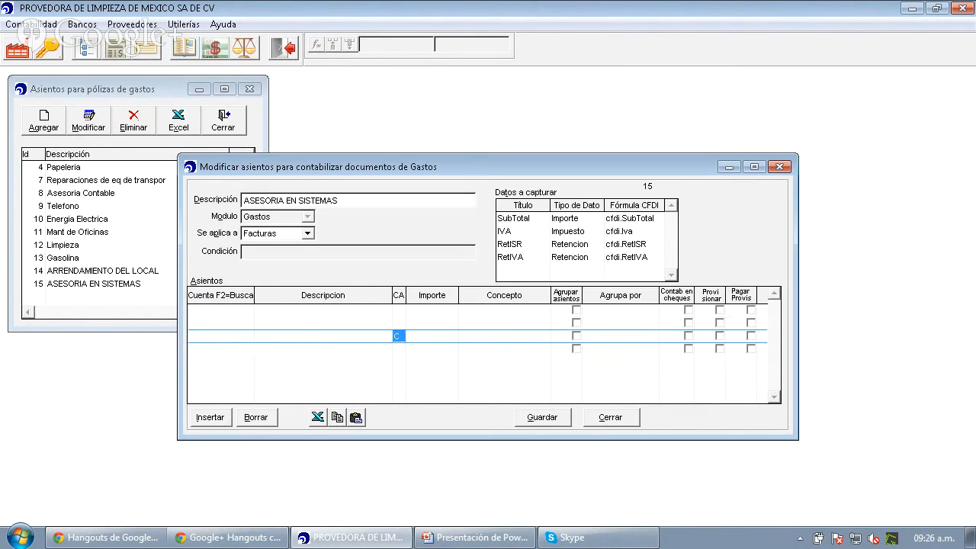
{"action": "key", "text": "Left"}
{"action": "key", "text": "Left"}
{"action": "key", "text": "Left"}
{"action": "key", "text": "Up"}
{"action": "key", "text": "Up"}
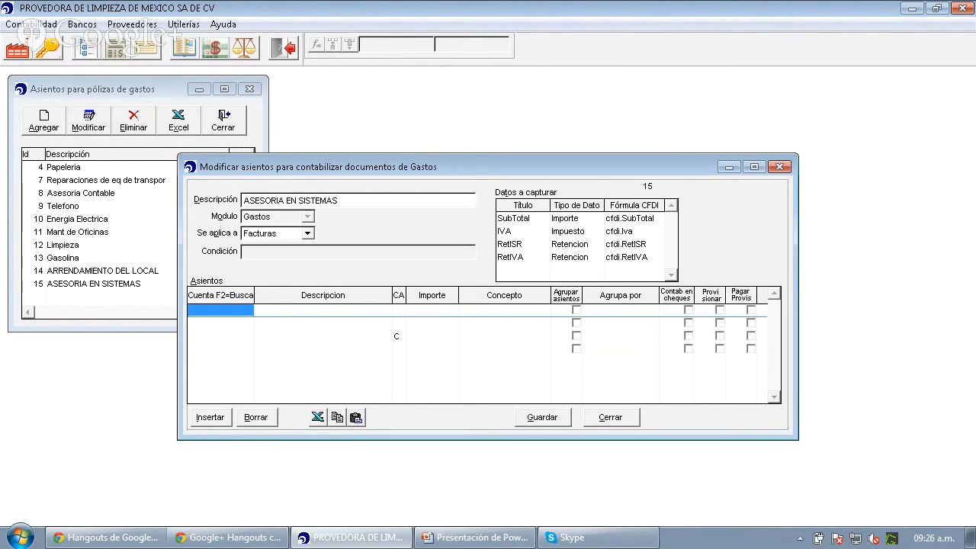
{"action": "left_click", "coordinate": [544, 422]}
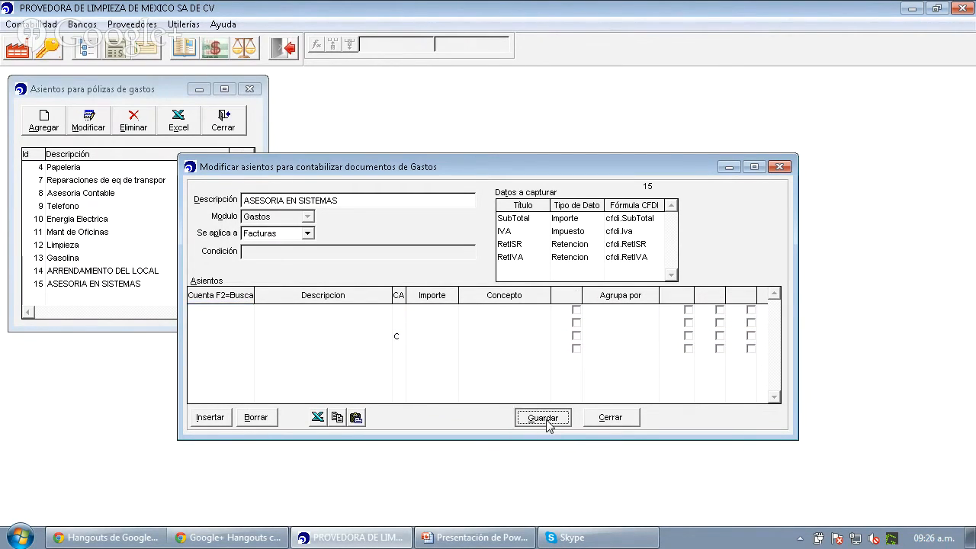
Switch to the PowerPoint presentation and return from the Definición de Tipos de Gastos slide to the Temario slide
{"action": "key", "text": "alt+Tab"}
{"action": "key", "text": "alt+Tab"}
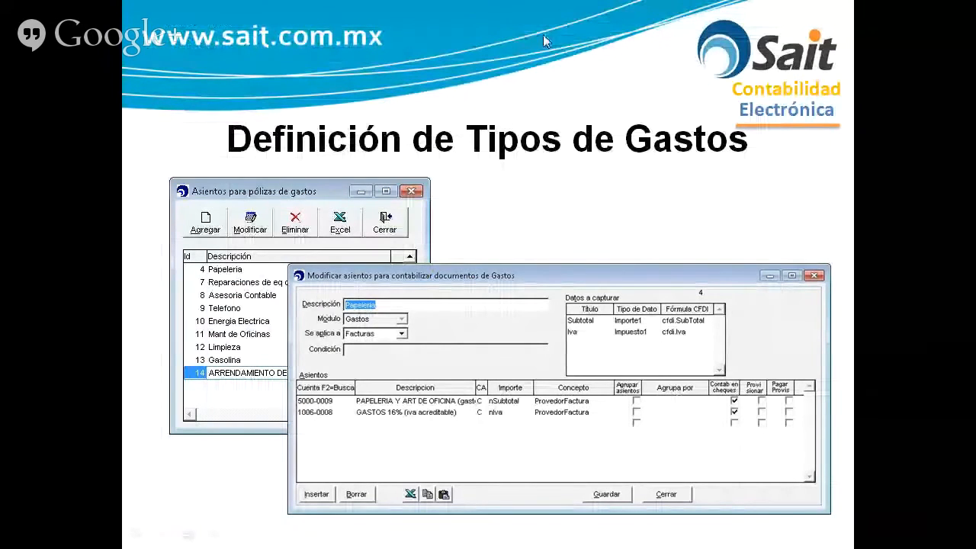
{"action": "left_click", "coordinate": [794, 63]}
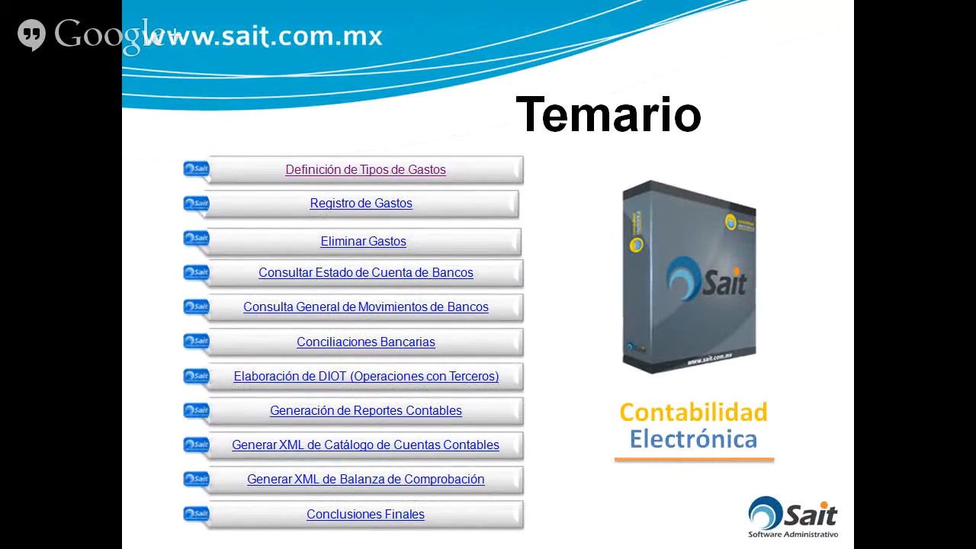
Open the Registro de Gastos slide from the Temario and switch back to the SAIT accounting program
{"action": "left_click", "coordinate": [388, 210]}
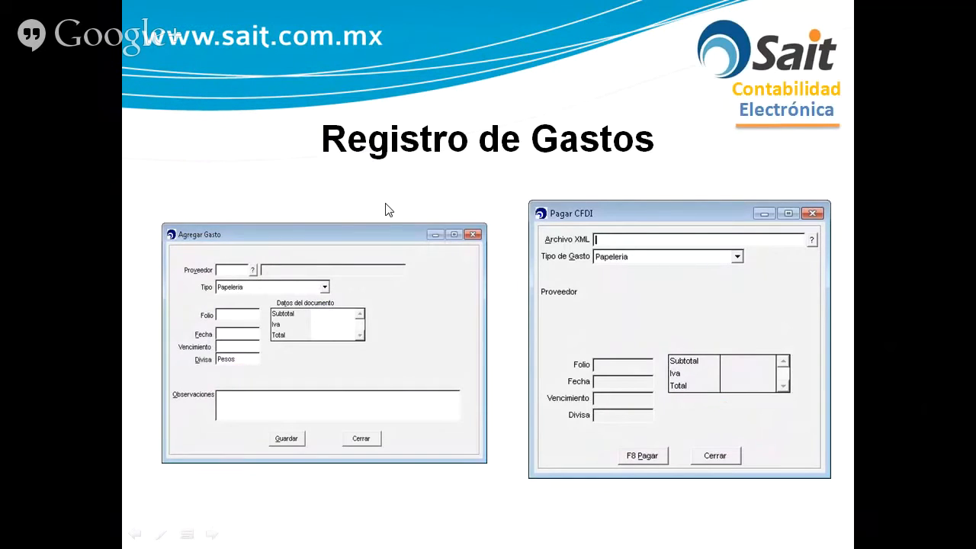
{"action": "key", "text": "alt+Tab"}
{"action": "key", "text": "alt+Tab"}
{"action": "key", "text": "alt+Tab"}
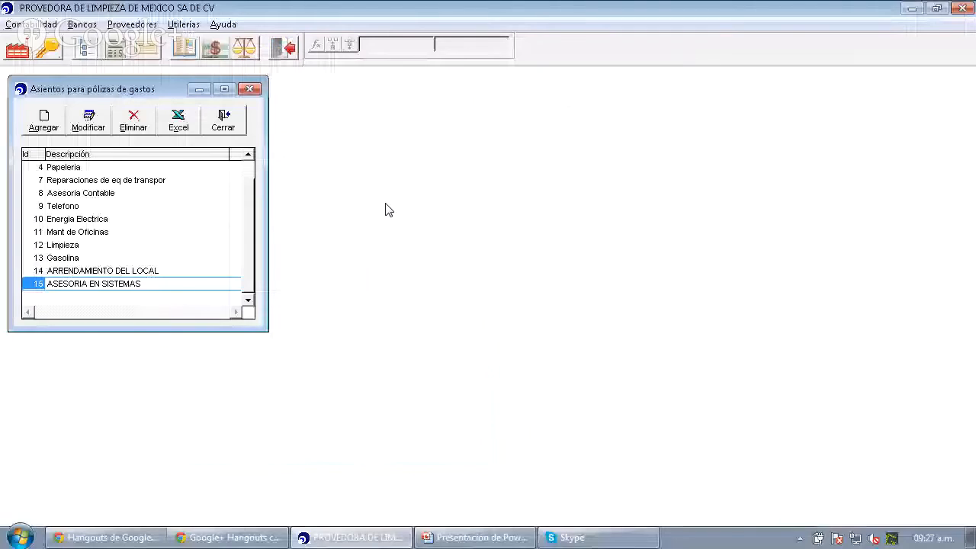
Close the list of accounting entries for expense types and open the Pagar CFDI form
{"action": "left_click", "coordinate": [231, 126]}
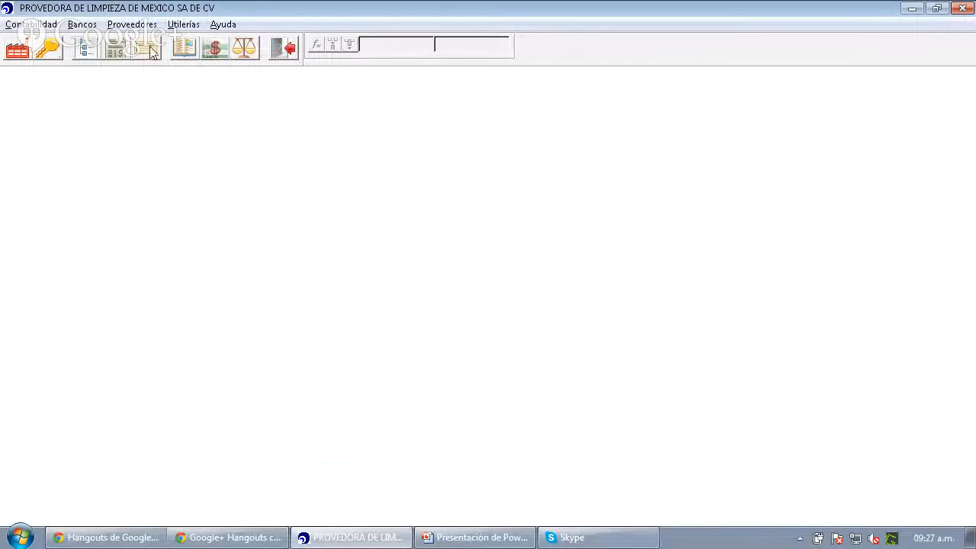
{"action": "left_click", "coordinate": [131, 24]}
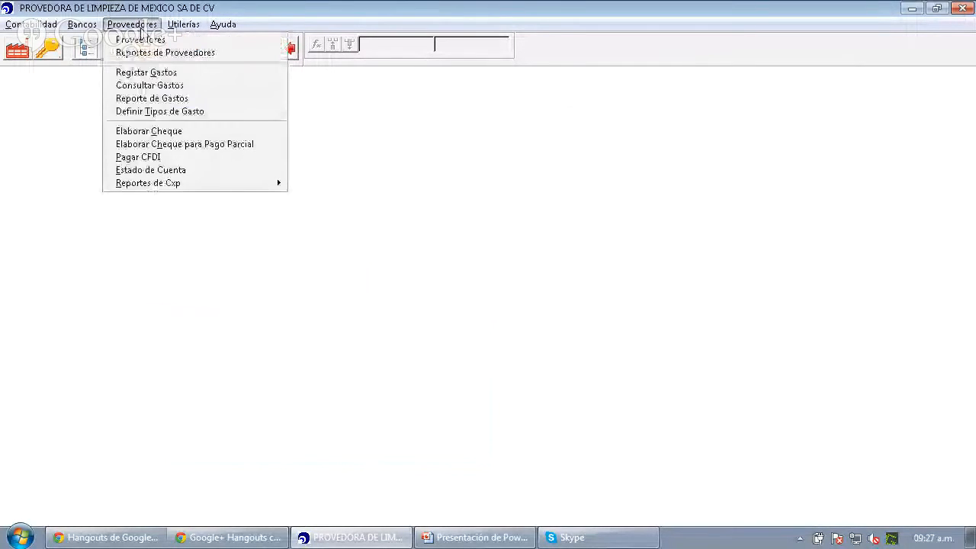
{"action": "left_click", "coordinate": [172, 158]}
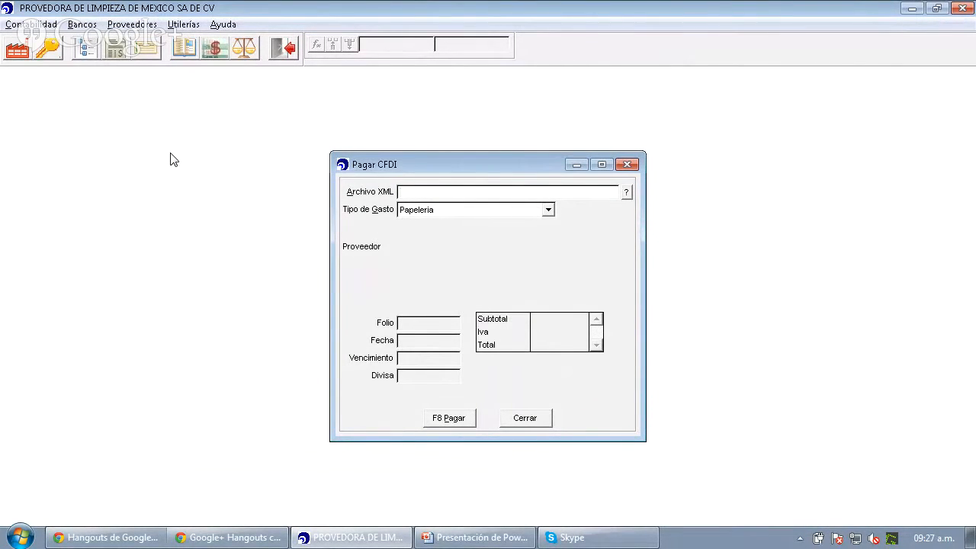
Load the FA45 XML invoice from the CFD folder as the CFDI to pay
{"action": "left_click", "coordinate": [628, 194]}
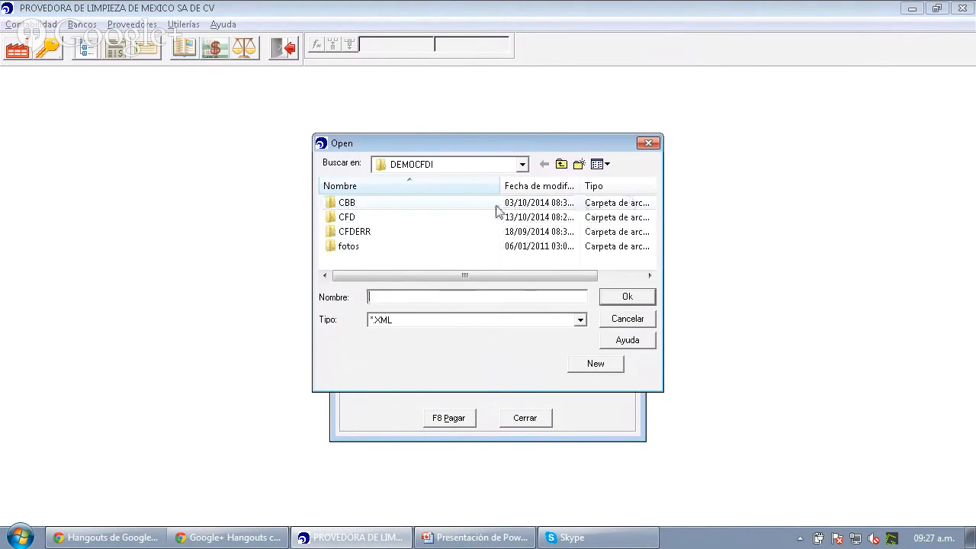
{"action": "double_click", "coordinate": [438, 220]}
{"action": "left_click", "coordinate": [388, 246]}
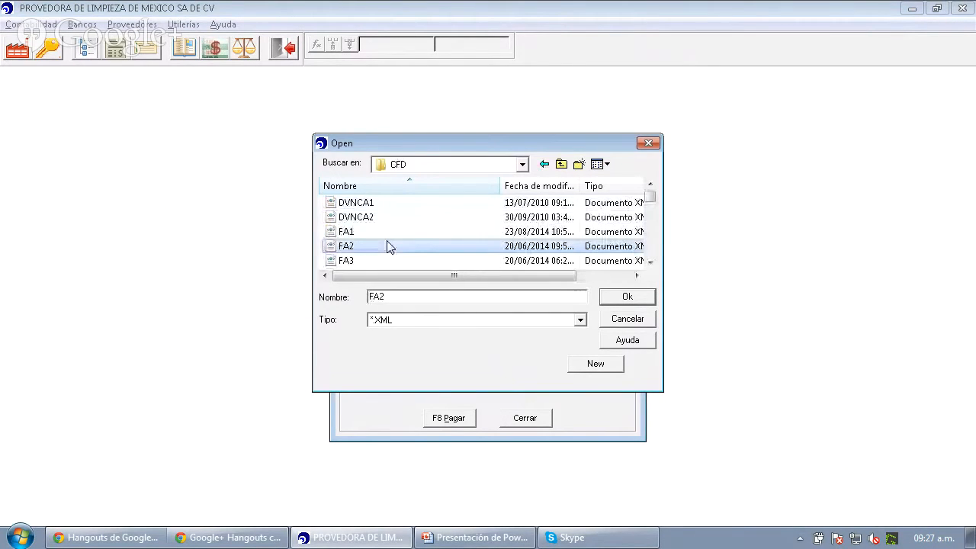
{"action": "key", "text": "Down"}
{"action": "key", "text": "Down"}
{"action": "key", "text": "Down"}
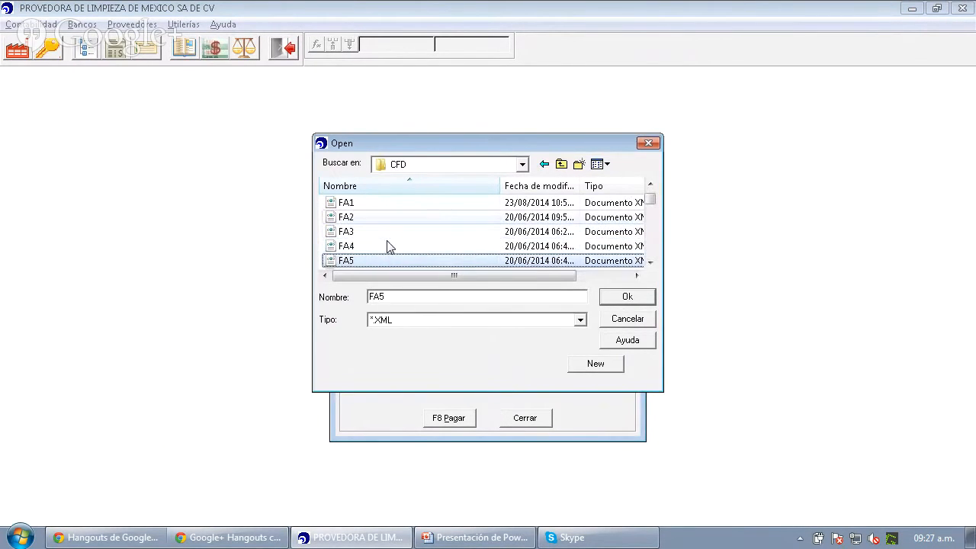
{"action": "key", "text": "Down"}
{"action": "key", "text": "Down"}
{"action": "key", "text": "Down"}
{"action": "key", "text": "Down"}
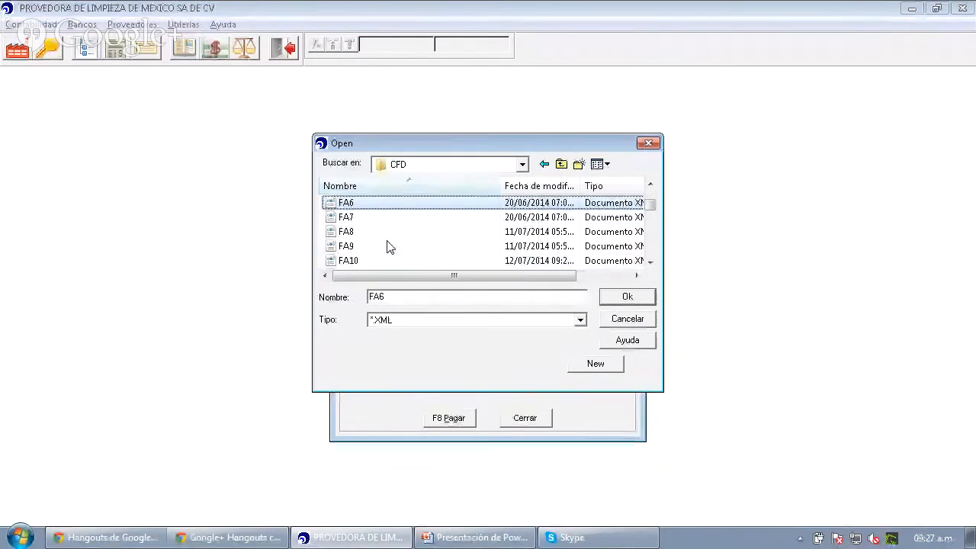
{"action": "key", "text": "Down"}
{"action": "key", "text": "Down"}
{"action": "key", "text": "Down"}
{"action": "key", "text": "Down"}
{"action": "key", "text": "Down"}
{"action": "key", "text": "Down"}
{"action": "key", "text": "Down"}
{"action": "key", "text": "Down"}
{"action": "key", "text": "Down"}
{"action": "key", "text": "Down"}
{"action": "key", "text": "Down"}
{"action": "key", "text": "Down"}
{"action": "key", "text": "Down"}
{"action": "key", "text": "Down"}
{"action": "key", "text": "Down"}
{"action": "key", "text": "Down"}
{"action": "key", "text": "Down"}
{"action": "key", "text": "Down"}
{"action": "key", "text": "Down"}
{"action": "key", "text": "Down"}
{"action": "key", "text": "Up"}
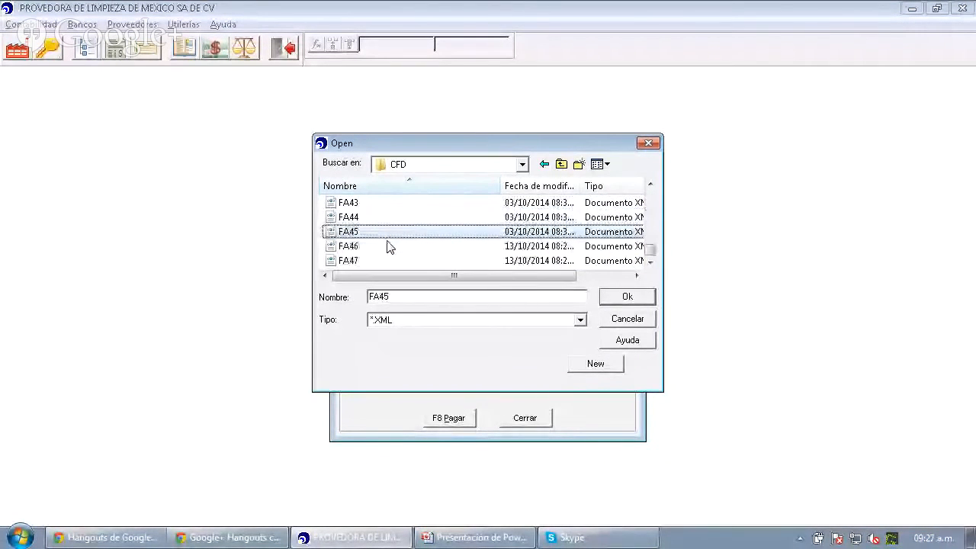
{"action": "key", "text": "Up"}
{"action": "key", "text": "Down"}
{"action": "key", "text": "Return"}
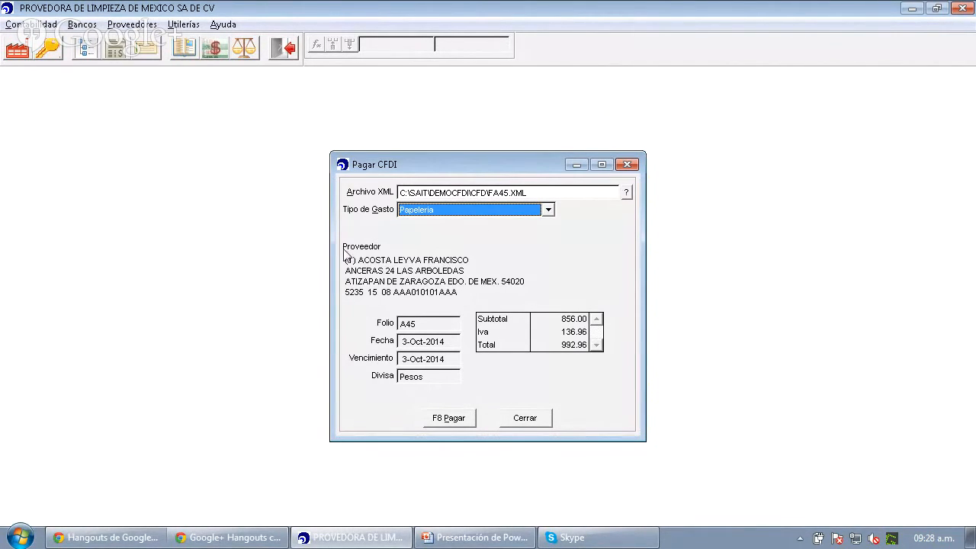
Keep Papeleria as the expense type and try to pay the FA45 CFDI
{"action": "left_click", "coordinate": [548, 210]}
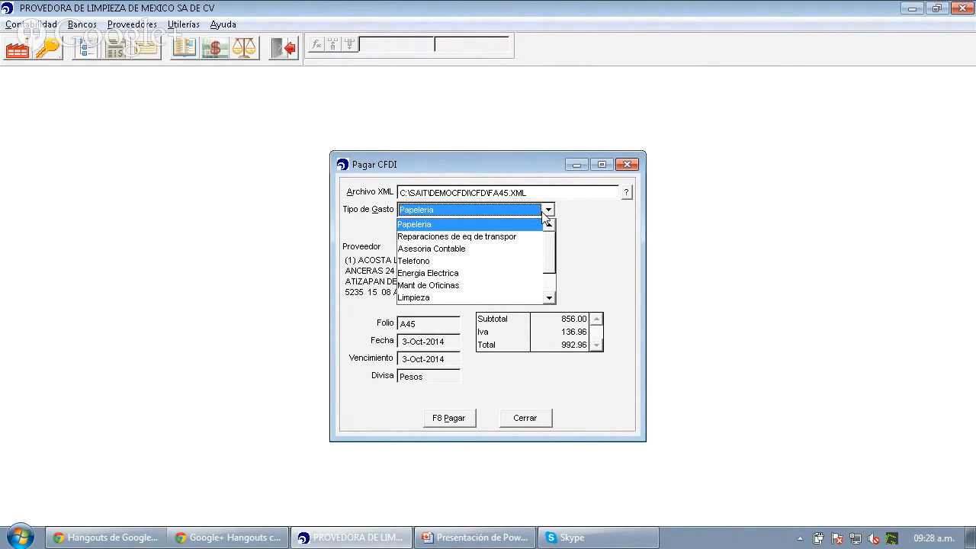
{"action": "left_click", "coordinate": [506, 227]}
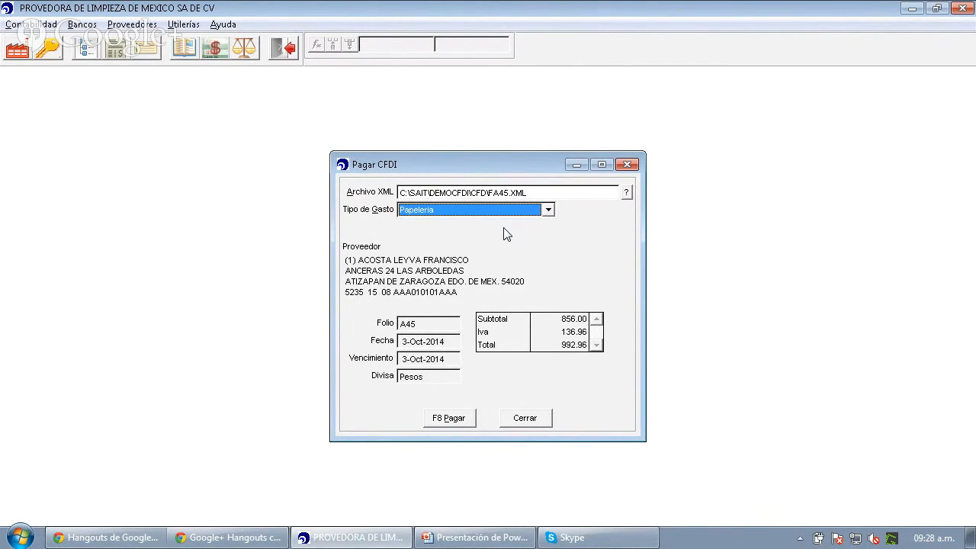
{"action": "left_click", "coordinate": [470, 424]}
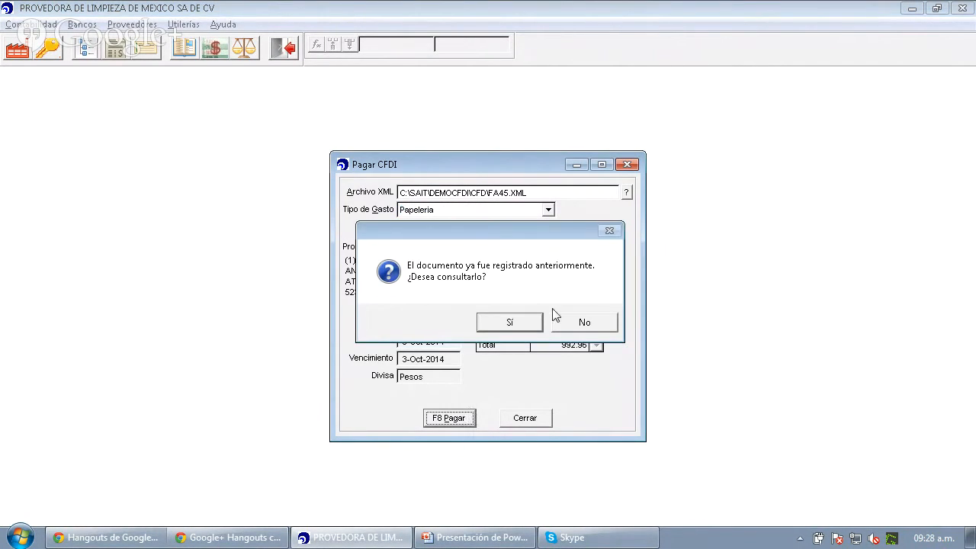
{"action": "left_click_drag", "start_coordinate": [513, 230], "coordinate": [511, 270]}
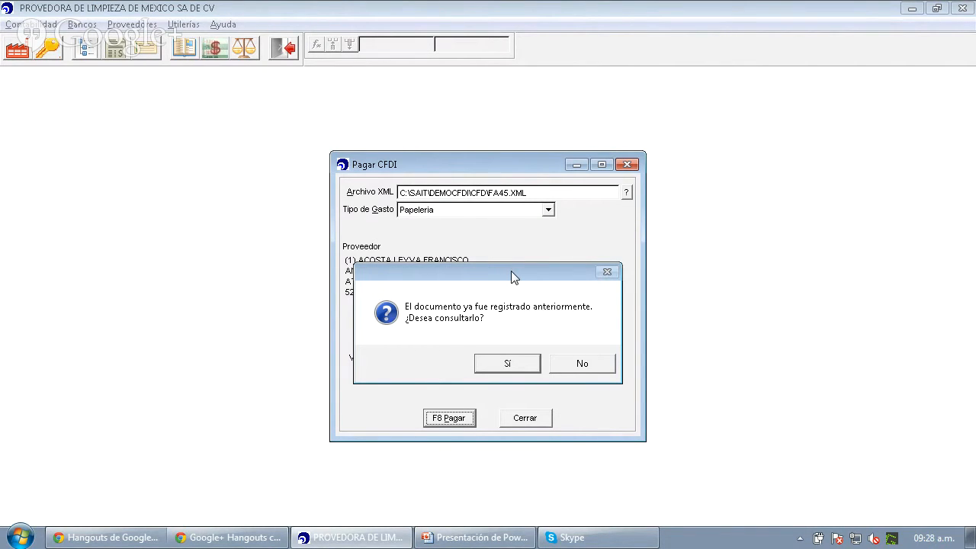
Consult the previously registered expense with folio A45 and delete it
{"action": "left_click", "coordinate": [507, 362]}
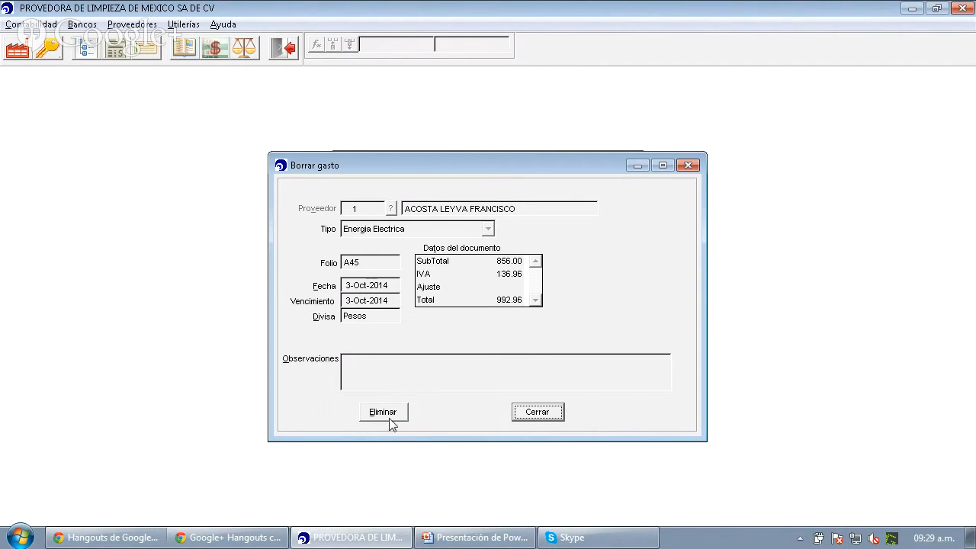
{"action": "left_click", "coordinate": [390, 420]}
{"action": "left_click", "coordinate": [508, 326]}
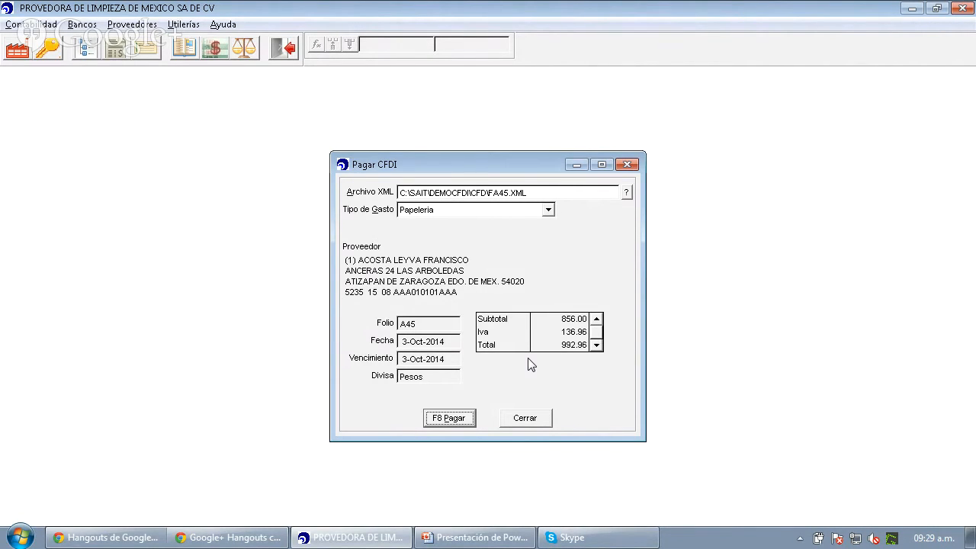
Pay the FA45 CFDI as Papeleria and close the supplier cheque form without processing it
{"action": "left_click", "coordinate": [452, 425]}
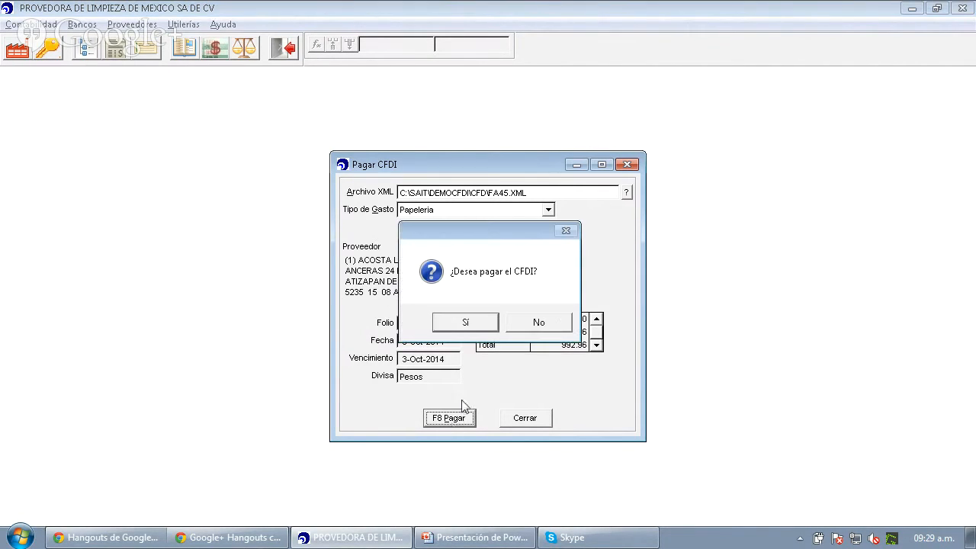
{"action": "left_click", "coordinate": [474, 320]}
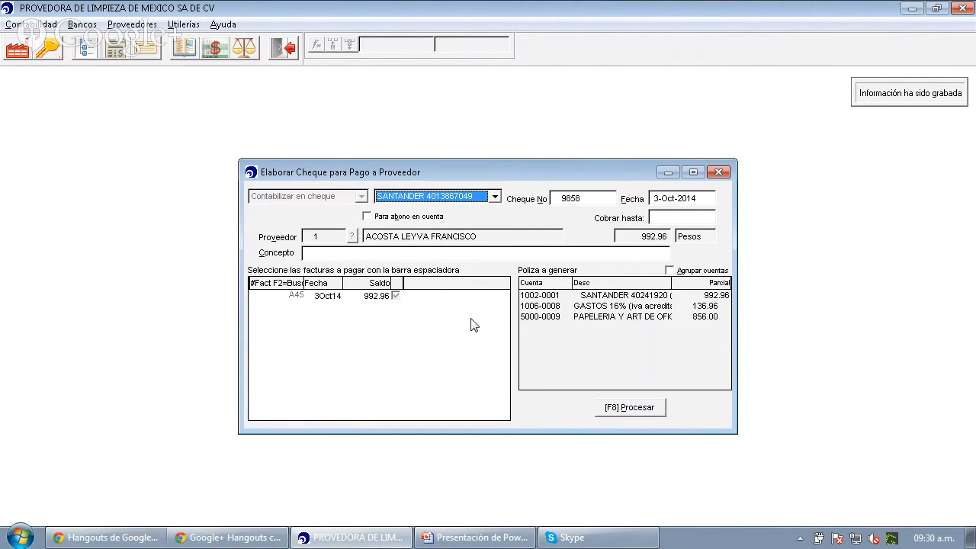
{"action": "left_click", "coordinate": [720, 173]}
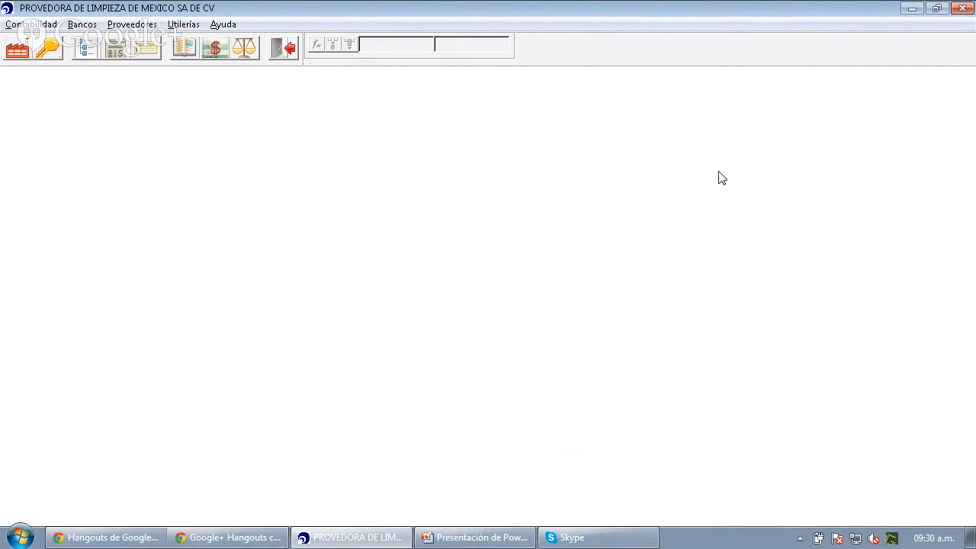
Return from the Registro de Gastos slide to the accounting program and start a new expense for supplier 1
{"action": "key", "text": "alt+Tab"}
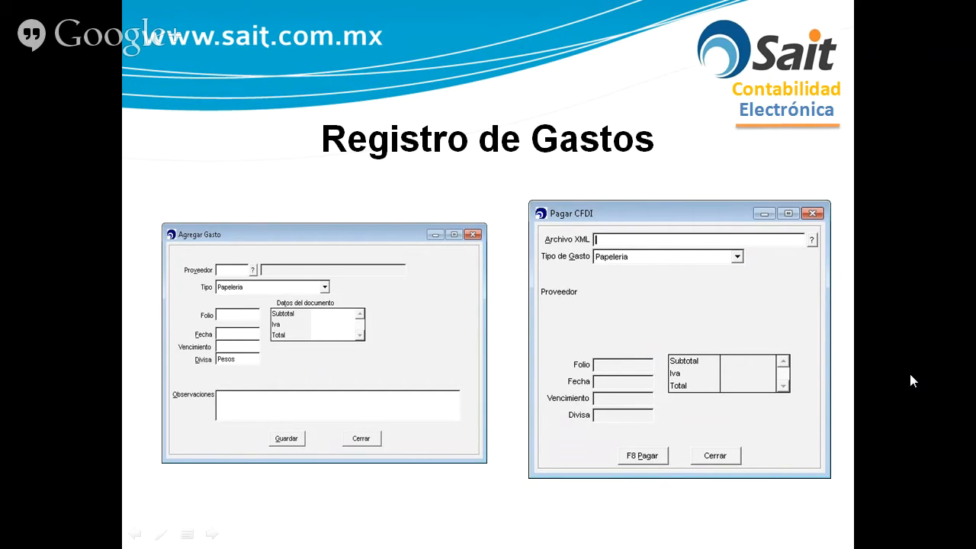
{"action": "key", "text": "alt+Tab"}
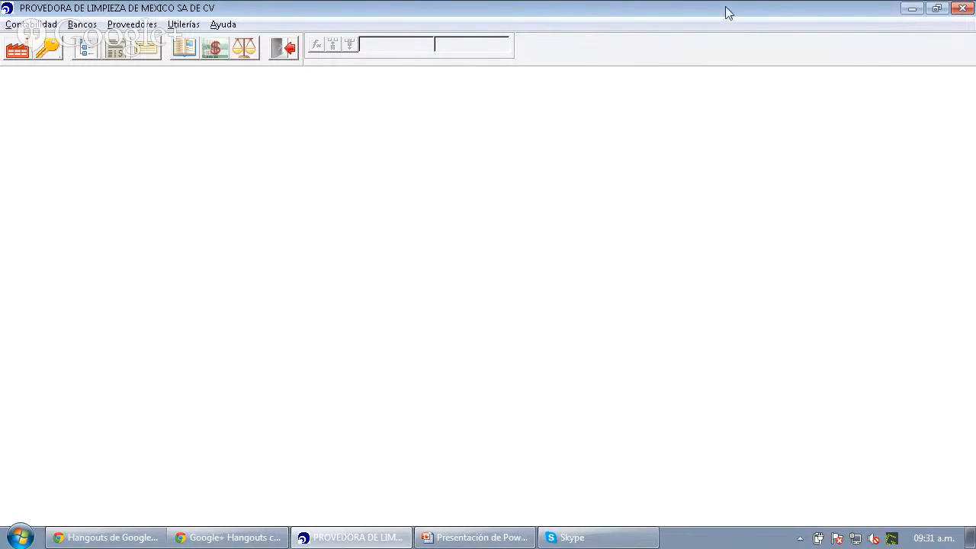
{"action": "left_click", "coordinate": [145, 25]}
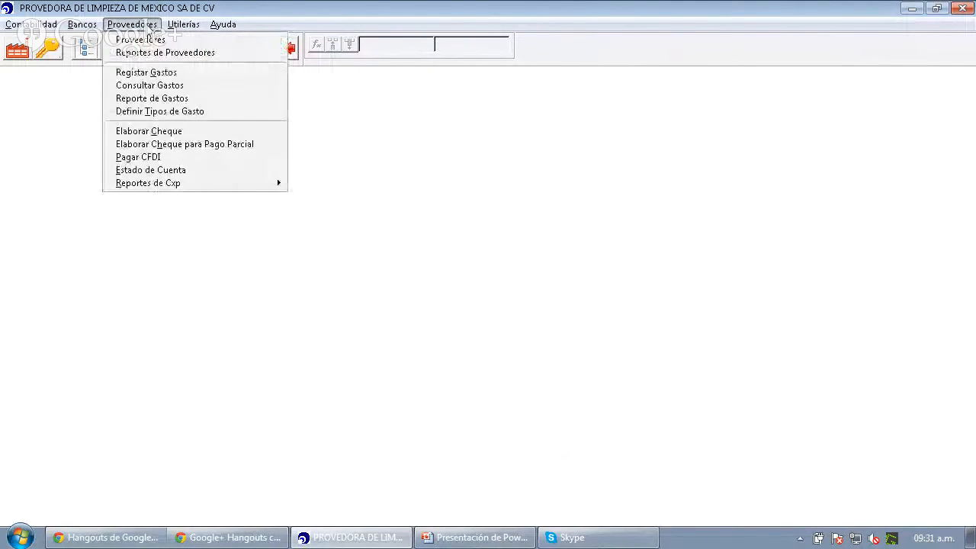
{"action": "left_click", "coordinate": [147, 74]}
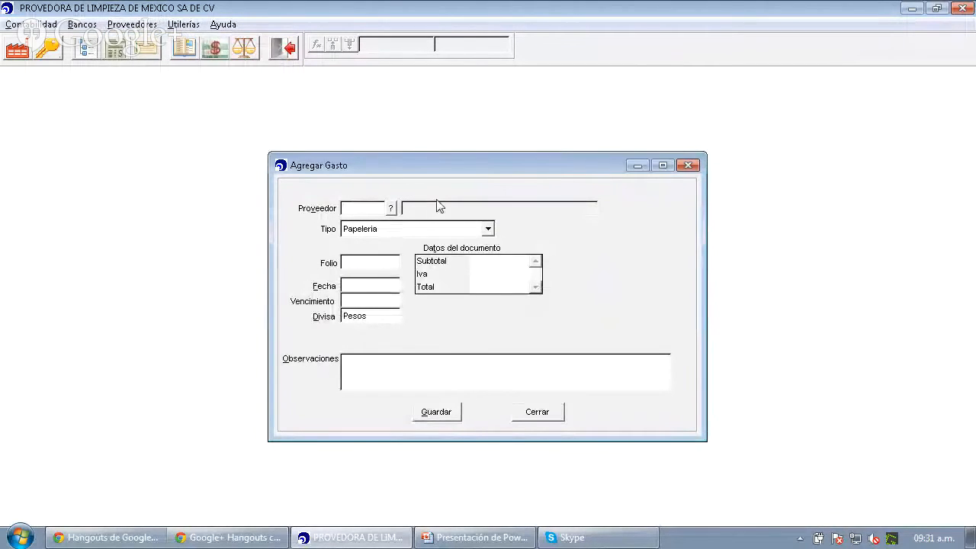
{"action": "left_click_drag", "start_coordinate": [481, 172], "coordinate": [447, 157]}
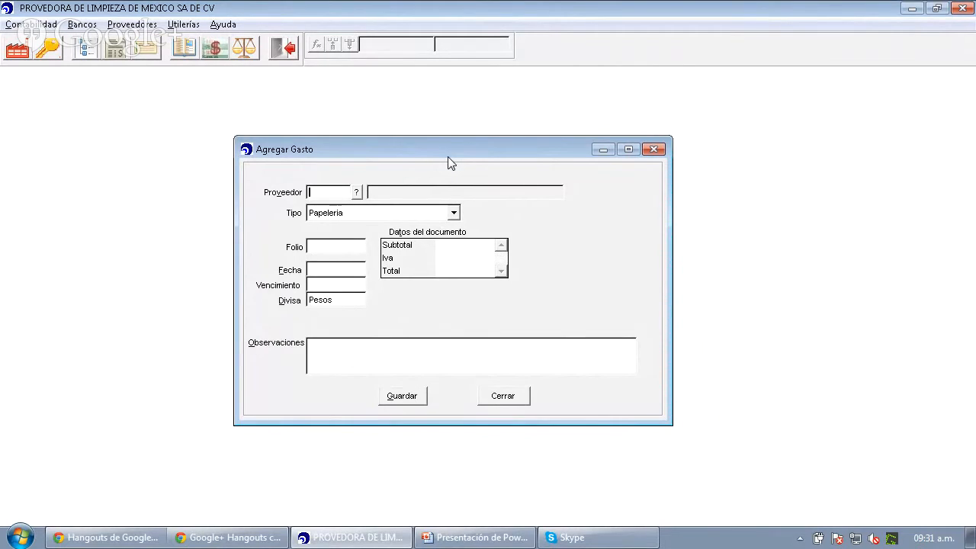
{"action": "type", "text": "1"}
{"action": "key", "text": "Tab"}
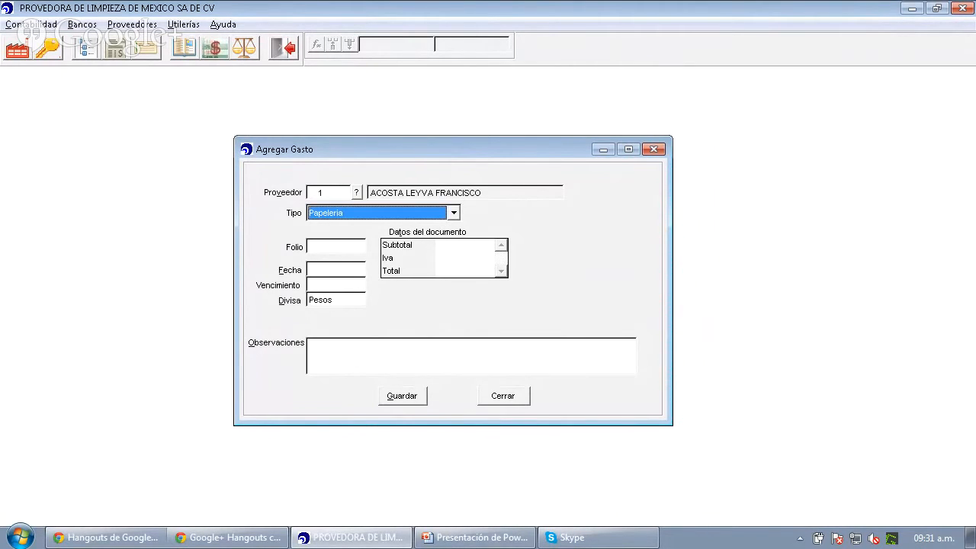
Browse the available expense types and set the new expense's type to Energia Electrica
{"action": "key", "text": "alt+Down"}
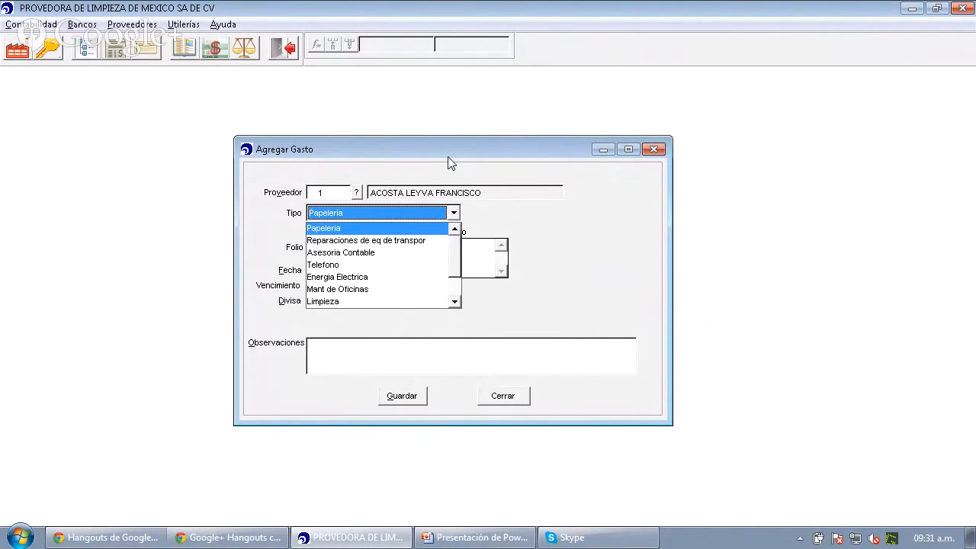
{"action": "key", "text": "Down"}
{"action": "key", "text": "Down"}
{"action": "key", "text": "Down"}
{"action": "key", "text": "Down"}
{"action": "key", "text": "Up"}
{"action": "key", "text": "Up"}
{"action": "key", "text": "Up"}
{"action": "key", "text": "Up"}
{"action": "key", "text": "Down"}
{"action": "key", "text": "Down"}
{"action": "key", "text": "Down"}
{"action": "key", "text": "Down"}
{"action": "key", "text": "Down"}
{"action": "key", "text": "Down"}
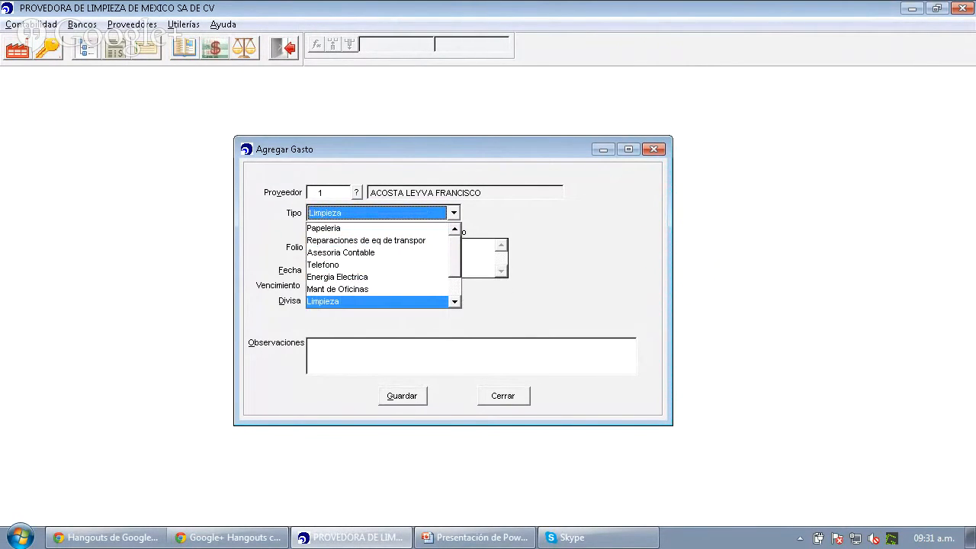
{"action": "key", "text": "Up"}
{"action": "key", "text": "Up"}
{"action": "key", "text": "Up"}
{"action": "key", "text": "Up"}
{"action": "key", "text": "Up"}
{"action": "key", "text": "Up"}
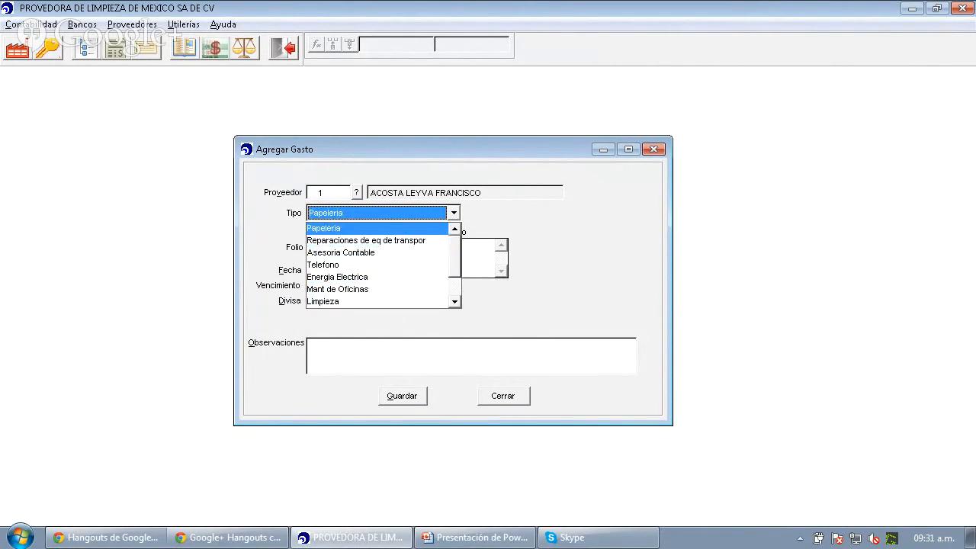
{"action": "key", "text": "Down"}
{"action": "key", "text": "Down"}
{"action": "key", "text": "Down"}
{"action": "key", "text": "Down"}
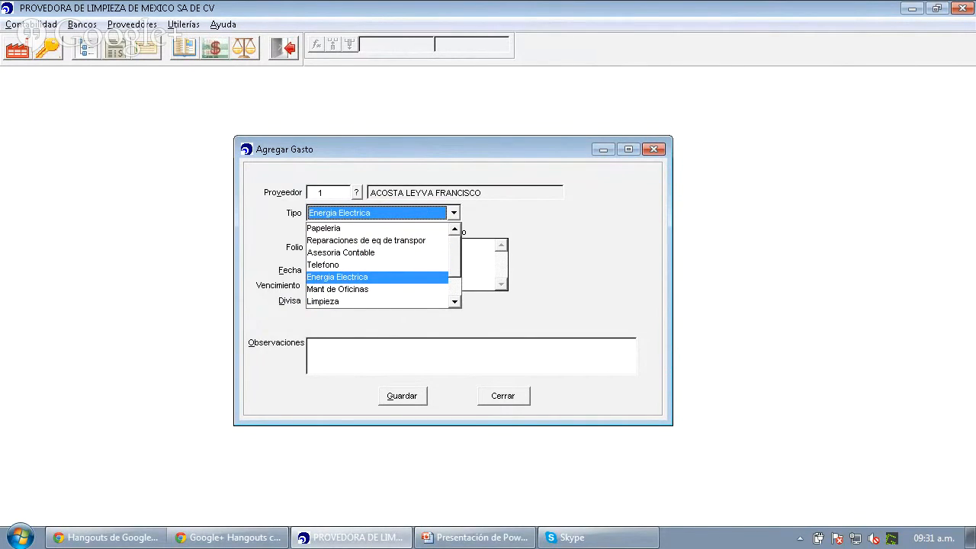
{"action": "key", "text": "Return"}
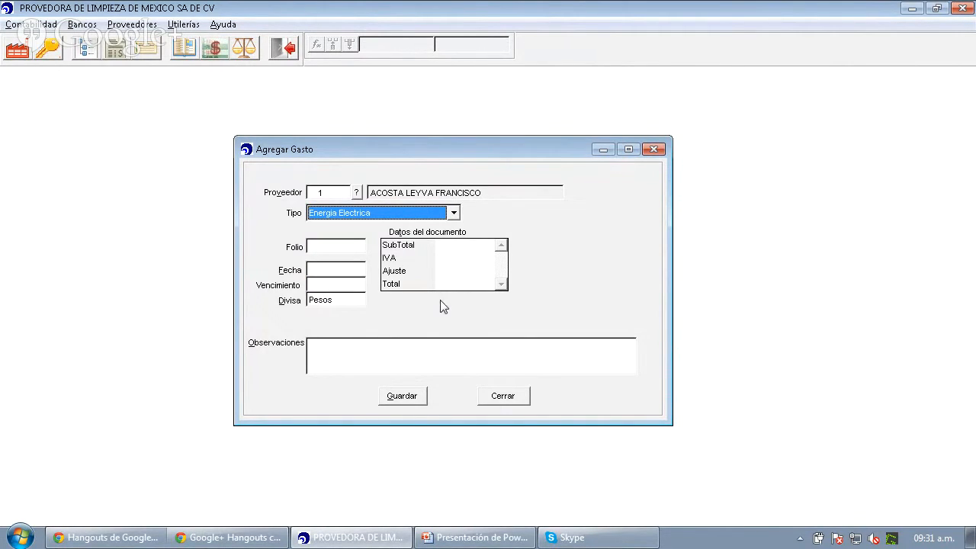
Change the new expense's type from the available expense types to Papeleria and look over its Subtotal and Iva entries
{"action": "left_click", "coordinate": [452, 244]}
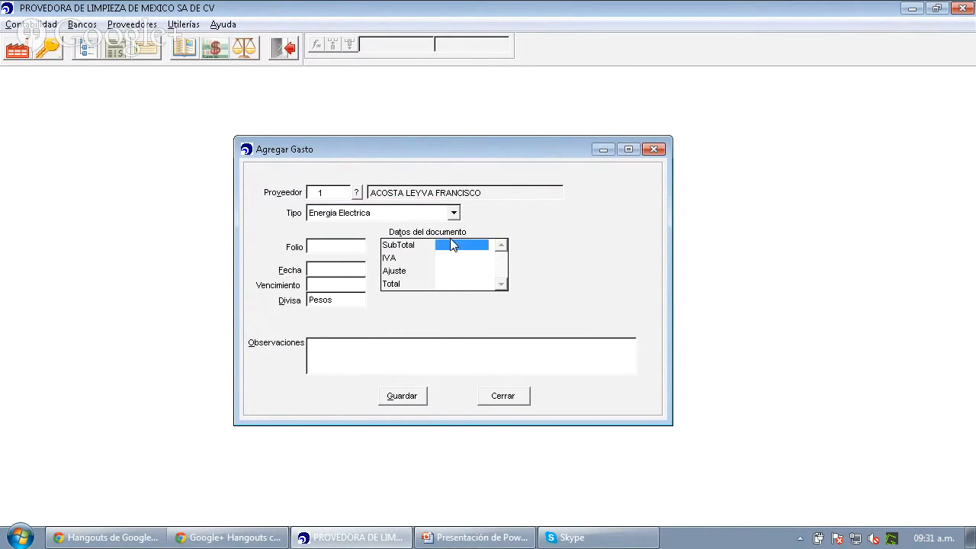
{"action": "left_click_drag", "start_coordinate": [520, 155], "coordinate": [741, 110]}
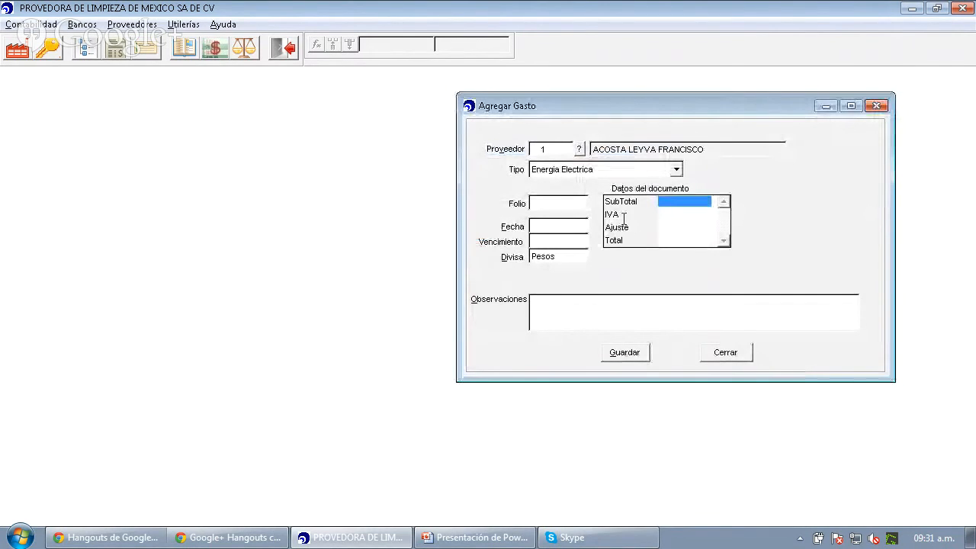
{"action": "left_click", "coordinate": [675, 169]}
{"action": "left_click", "coordinate": [676, 188]}
{"action": "left_click", "coordinate": [677, 188]}
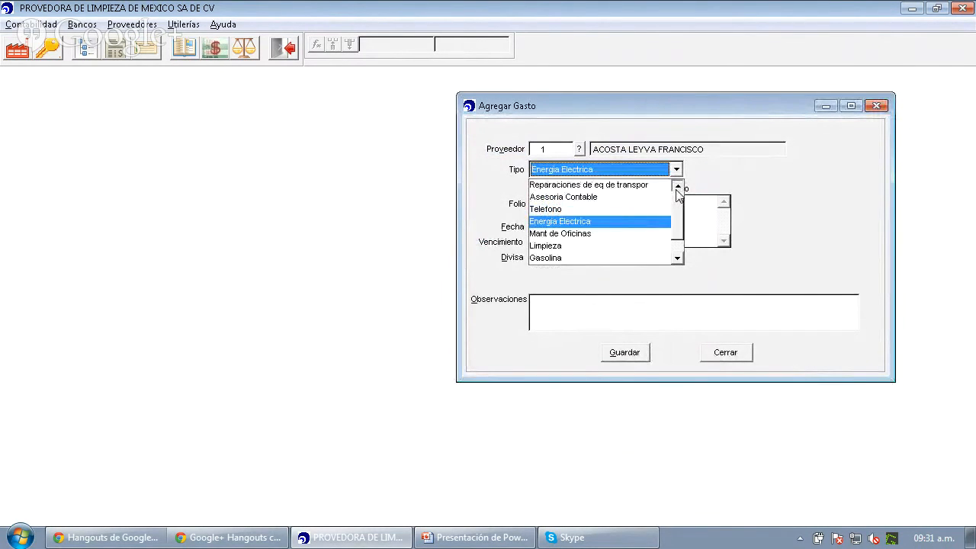
{"action": "left_click", "coordinate": [676, 187]}
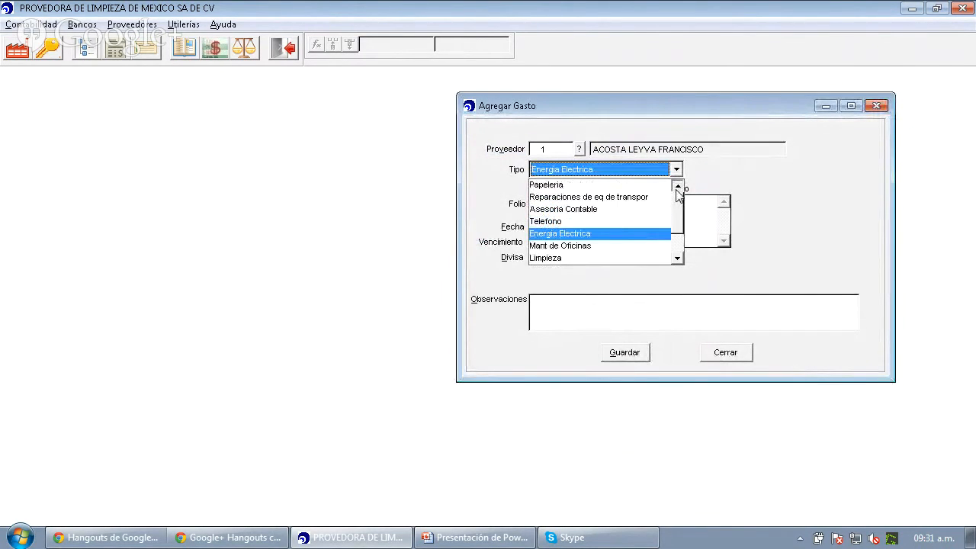
{"action": "left_click", "coordinate": [566, 186]}
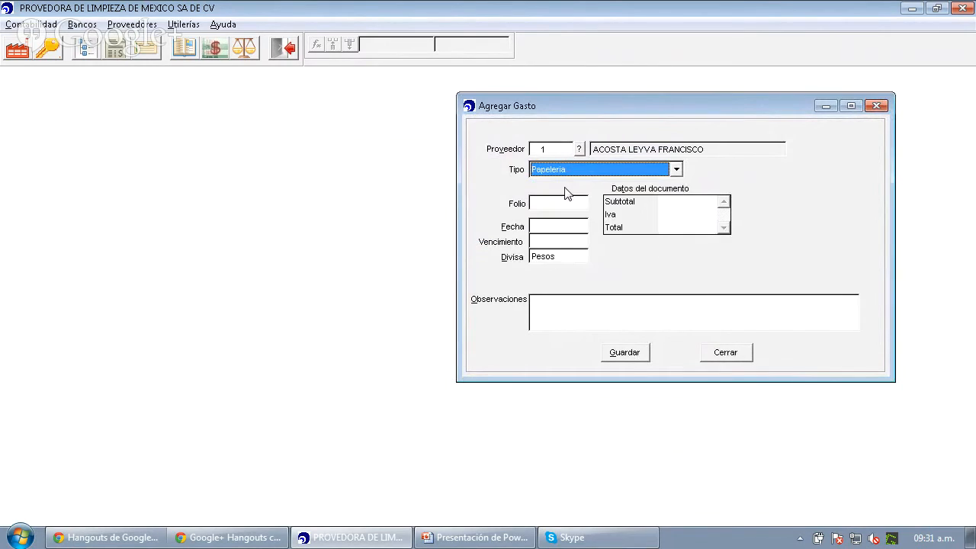
{"action": "left_click", "coordinate": [685, 202]}
{"action": "key", "text": "Return"}
{"action": "key", "text": "Return"}
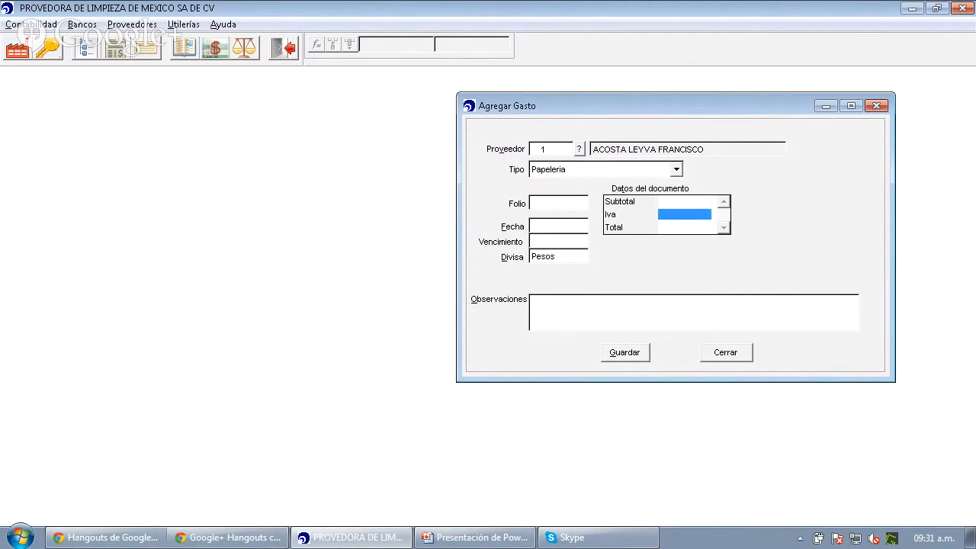
{"action": "left_click", "coordinate": [685, 202]}
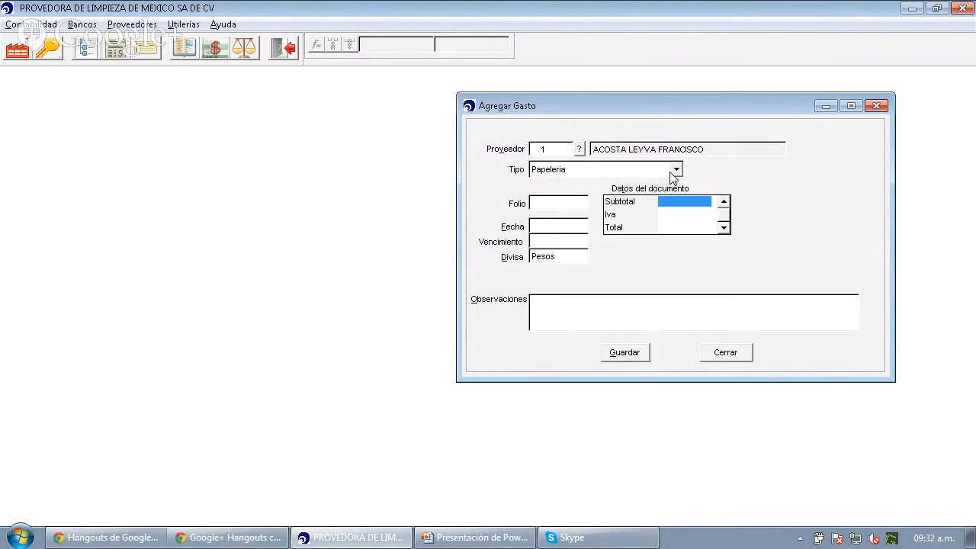
Enter folio AS23443 and the date 14-Oct-2014 for the Papeleria expense
{"action": "left_click", "coordinate": [563, 205]}
{"action": "type", "text": "AS23443"}
{"action": "key", "text": "Tab"}
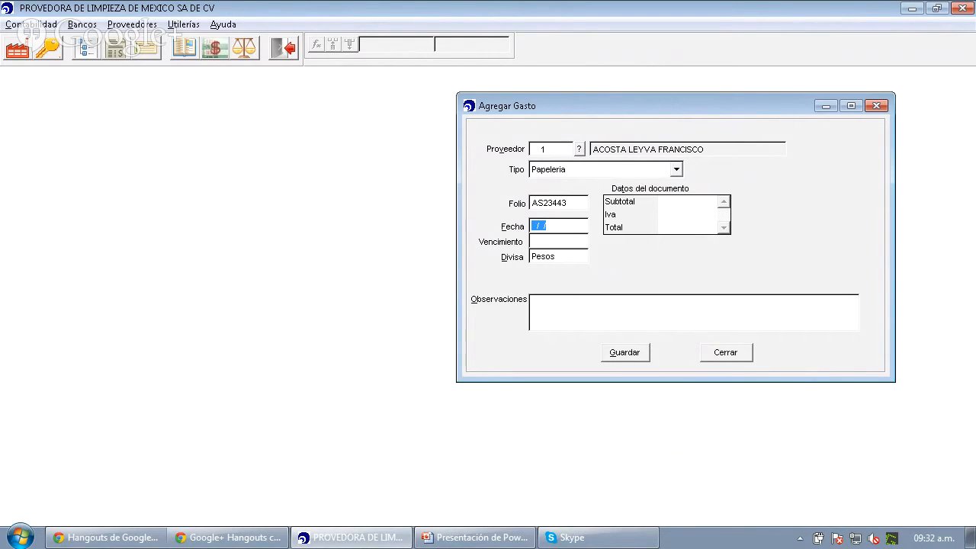
{"action": "type", "text": "141014"}
{"action": "key", "text": "Tab"}
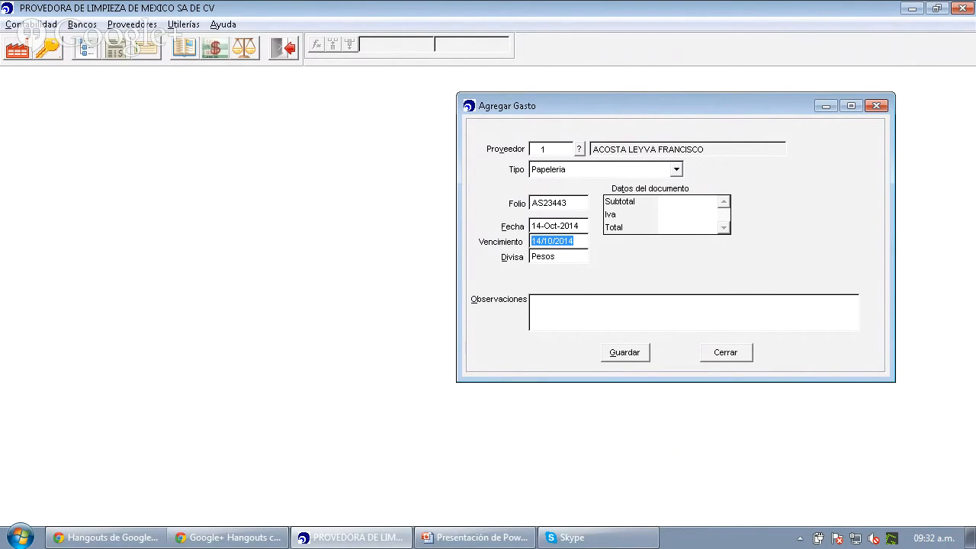
Consult supplier 1's credit days in the supplier catalogue alongside the expense's due date, and close the catalogue
{"action": "left_click", "coordinate": [126, 24]}
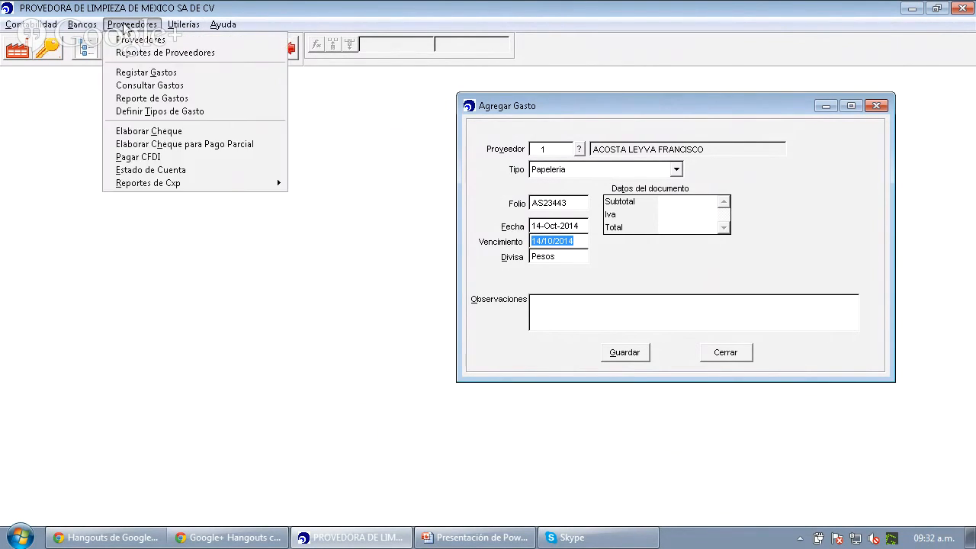
{"action": "left_click", "coordinate": [134, 39]}
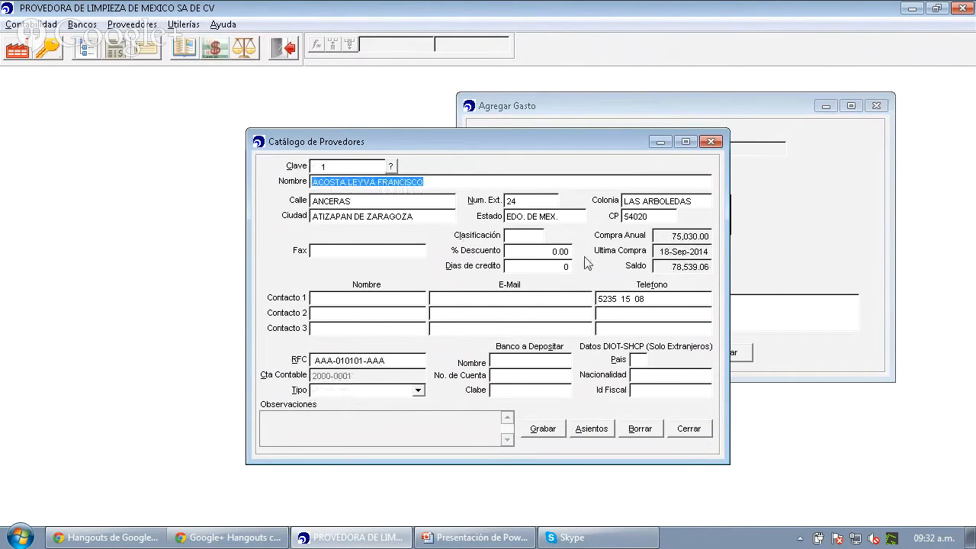
{"action": "left_click_drag", "start_coordinate": [611, 147], "coordinate": [362, 186]}
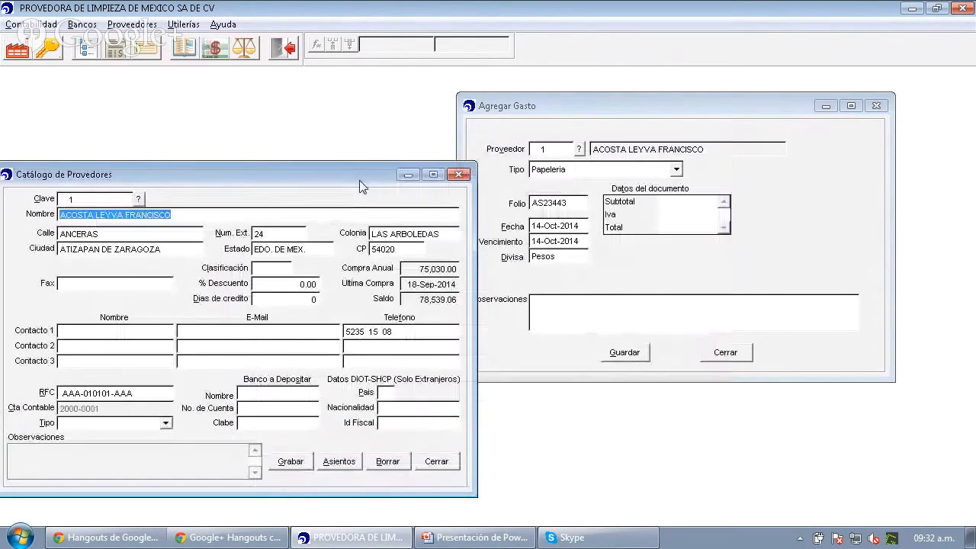
{"action": "left_click", "coordinate": [549, 241]}
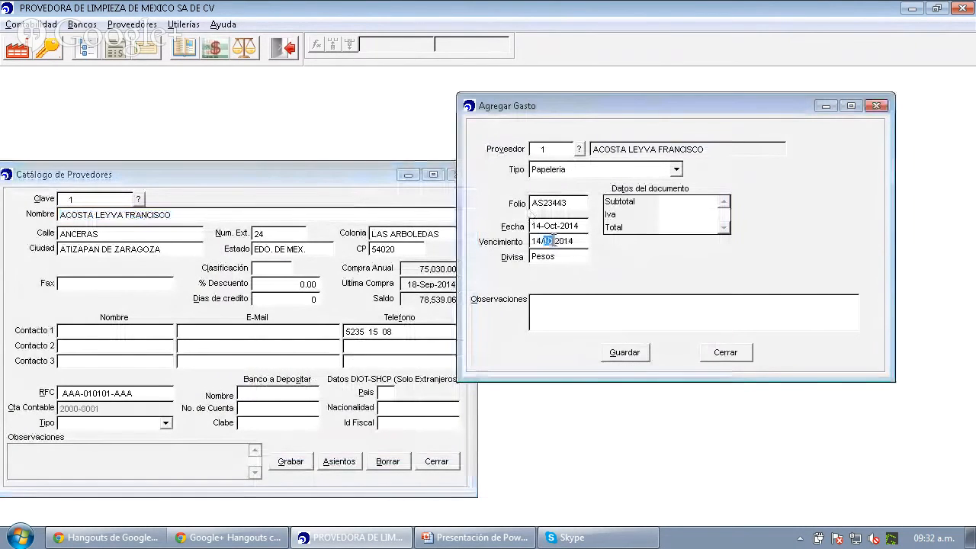
{"action": "left_click", "coordinate": [352, 181]}
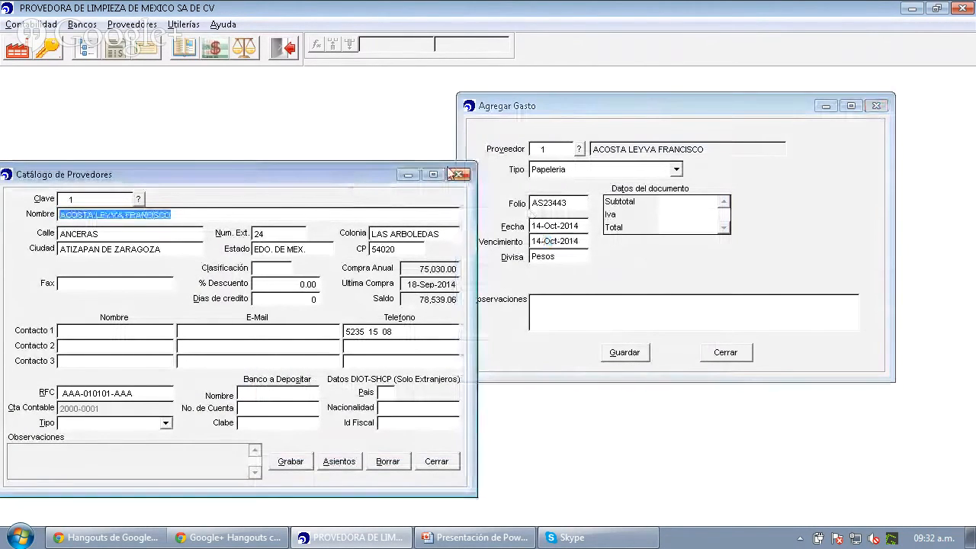
{"action": "left_click", "coordinate": [458, 175]}
Cycle through the currencies available for the expense and leave it in Pesos
{"action": "key", "text": "Tab"}
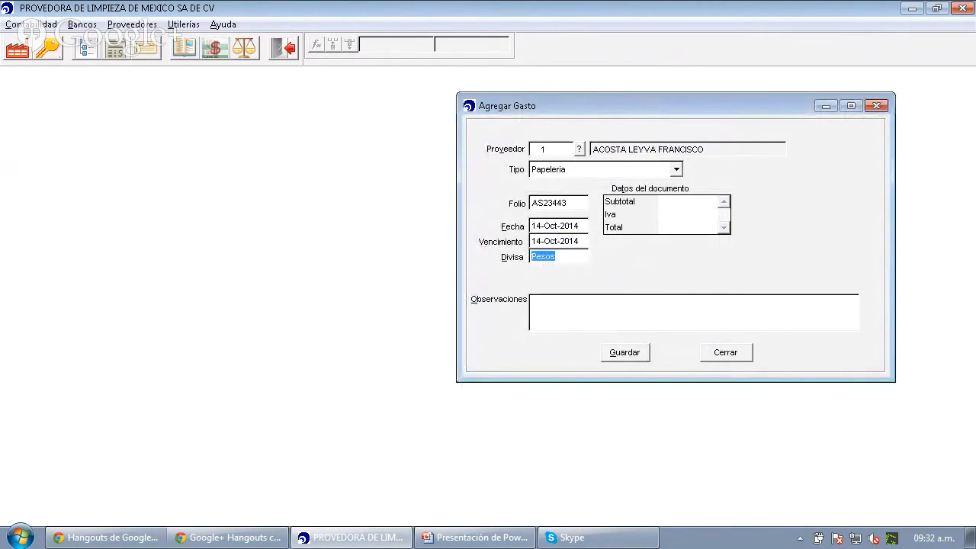
{"action": "key", "text": "space"}
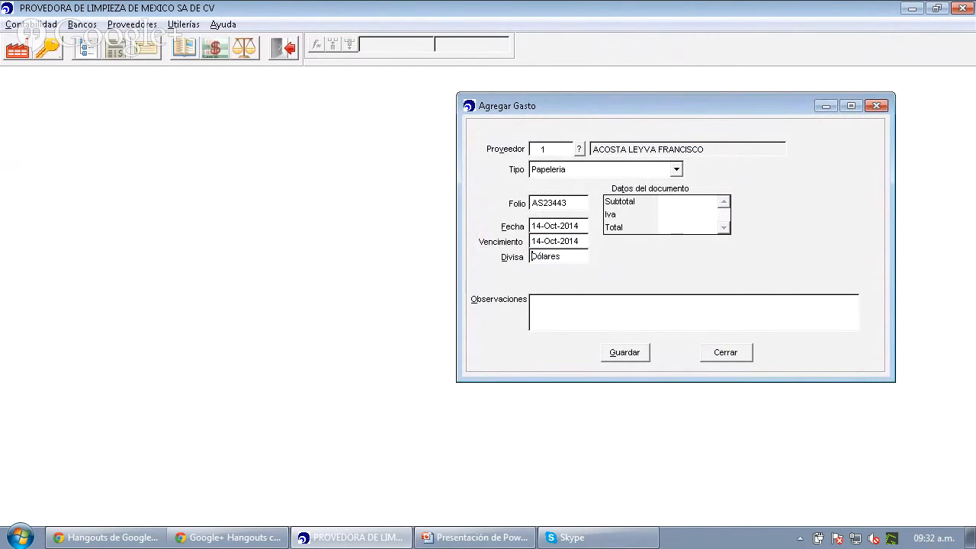
{"action": "key", "text": "space"}
{"action": "key", "text": "space"}
{"action": "key", "text": "space"}
{"action": "key", "text": "space"}
{"action": "key", "text": "space"}
{"action": "key", "text": "space"}
{"action": "key", "text": "space"}
{"action": "key", "text": "space"}
{"action": "key", "text": "space"}
{"action": "key", "text": "space"}
{"action": "key", "text": "space"}
{"action": "key", "text": "Tab"}
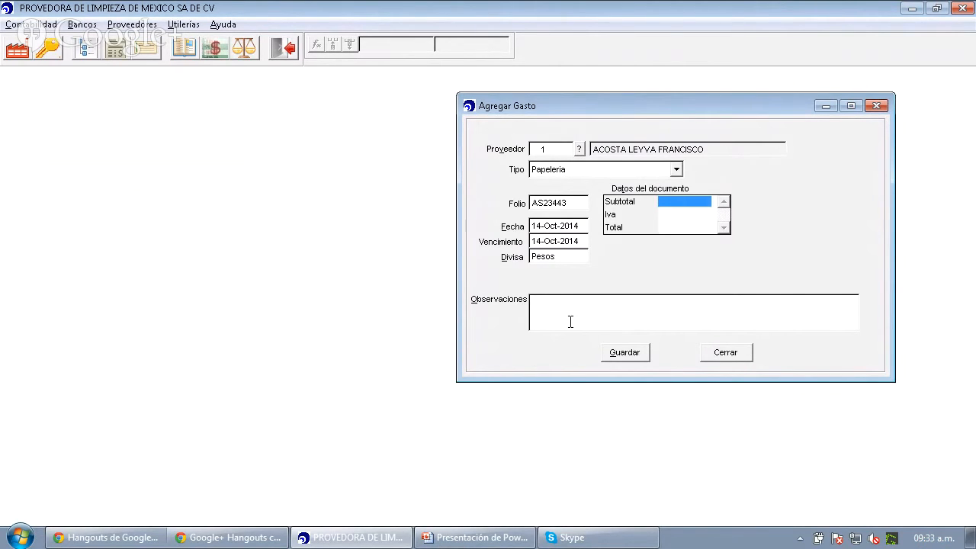
Enter a subtotal of 100 and an Iva of 16 for the expense
{"action": "type", "text": "100"}
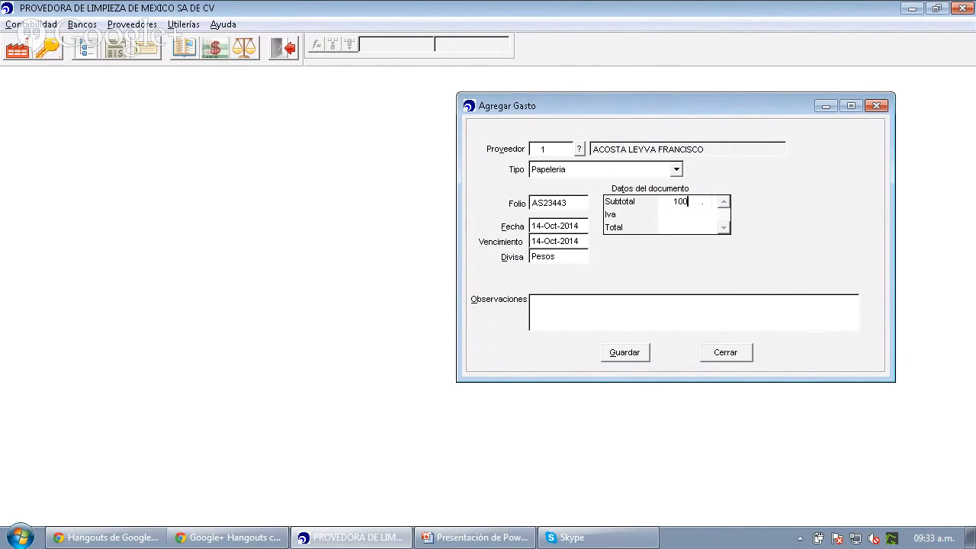
{"action": "key", "text": "Return"}
{"action": "type", "text": "16"}
{"action": "key", "text": "Return"}
Add the observation "PAPELERIA DEL DEPTO. ADMINISTRACIÓN." and save the expense
{"action": "type", "text": "PAPELERIA DEL DEPT"}
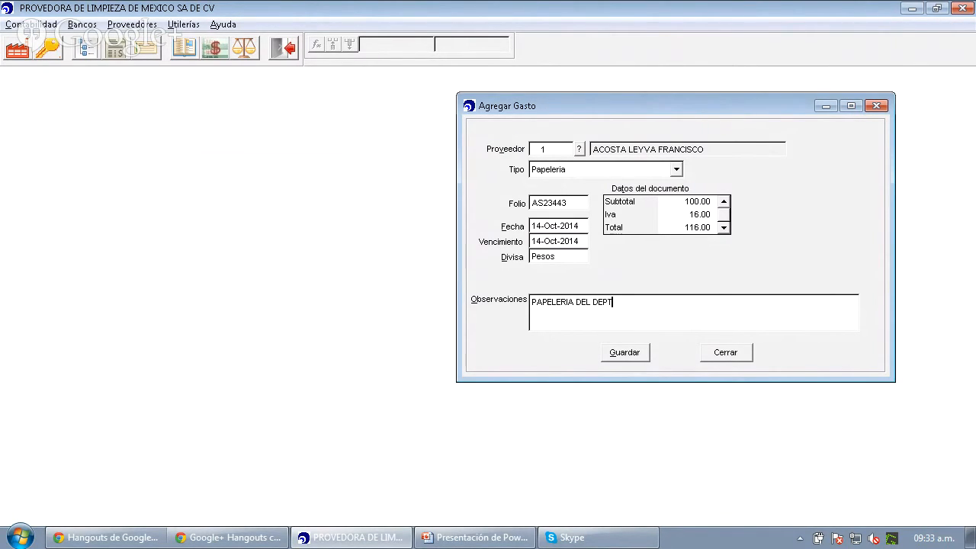
{"action": "type", "text": "O. ADMINISTRACIÓN."}
{"action": "key", "text": "Tab"}
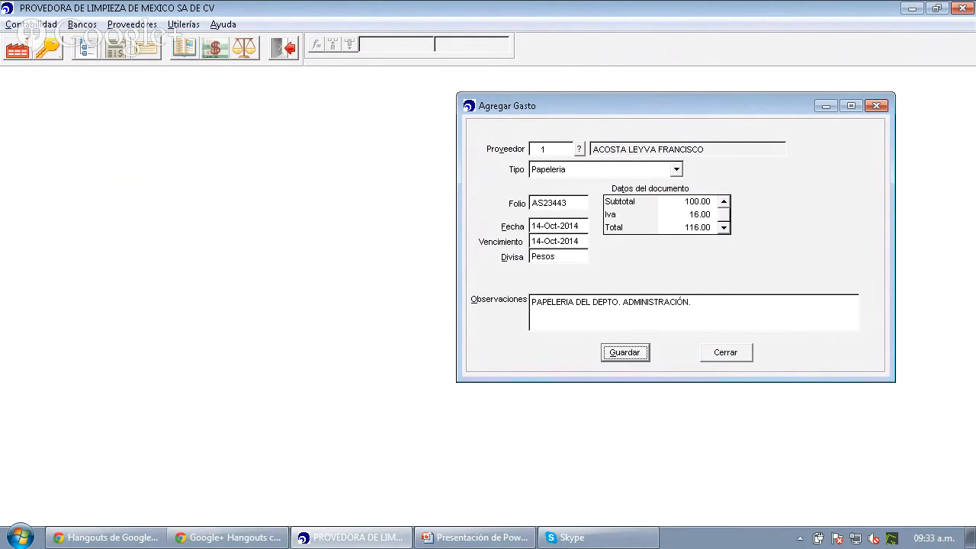
{"action": "key", "text": "Return"}
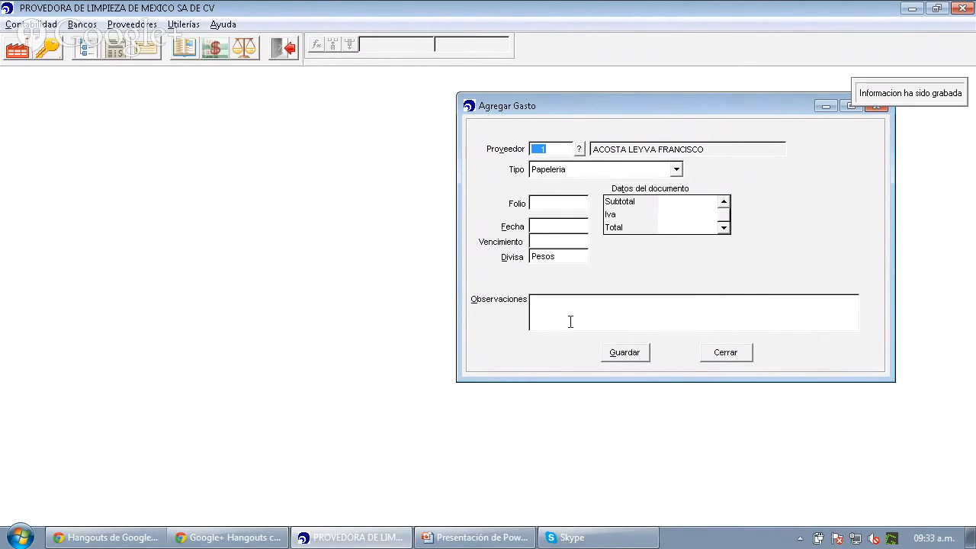
Close the expense form and switch to the PowerPoint presentation
{"action": "key", "text": "Escape"}
{"action": "key", "text": "alt+Tab"}
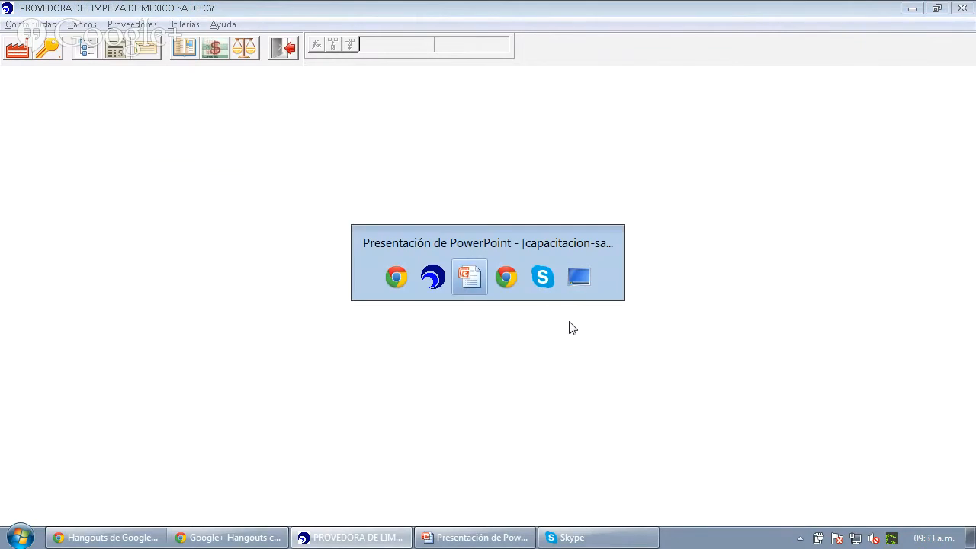
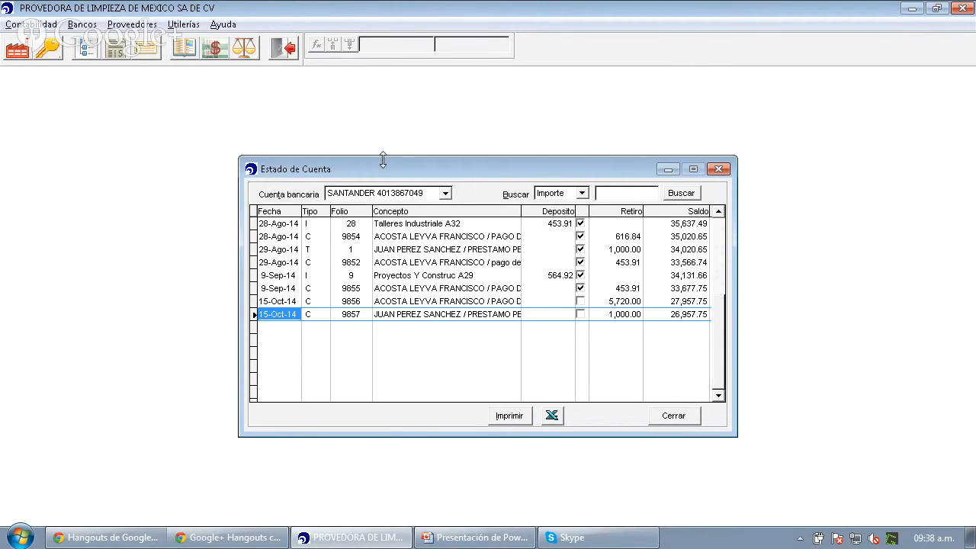
Show the bank statement of the first Santander account in the list and go back to its earliest movement
{"action": "left_click", "coordinate": [421, 194]}
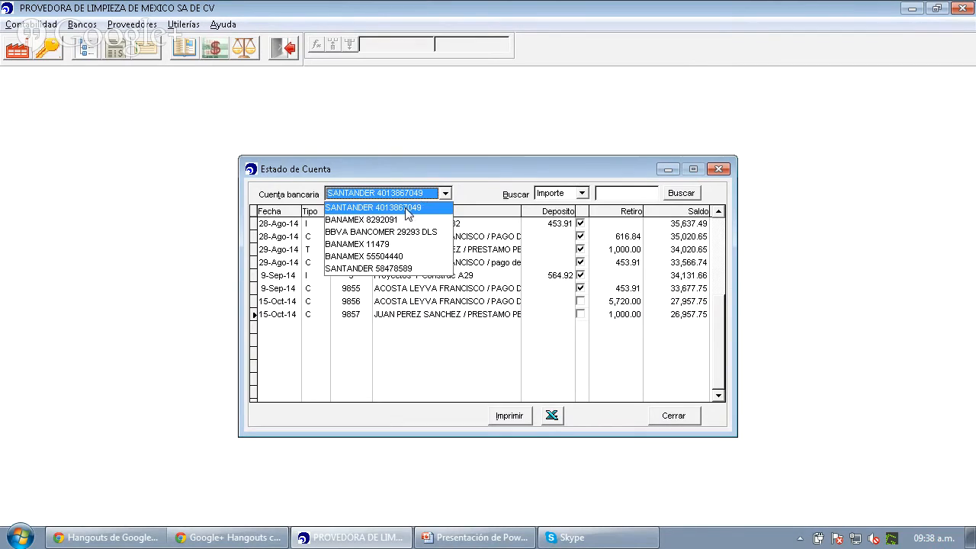
{"action": "left_click", "coordinate": [407, 213]}
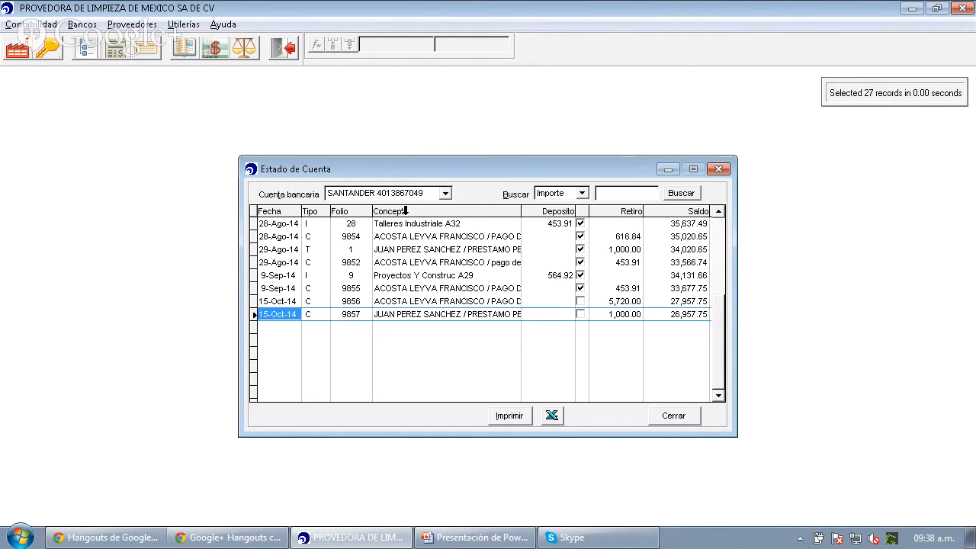
{"action": "key", "text": "Up"}
{"action": "key", "text": "Up"}
{"action": "key", "text": "Up"}
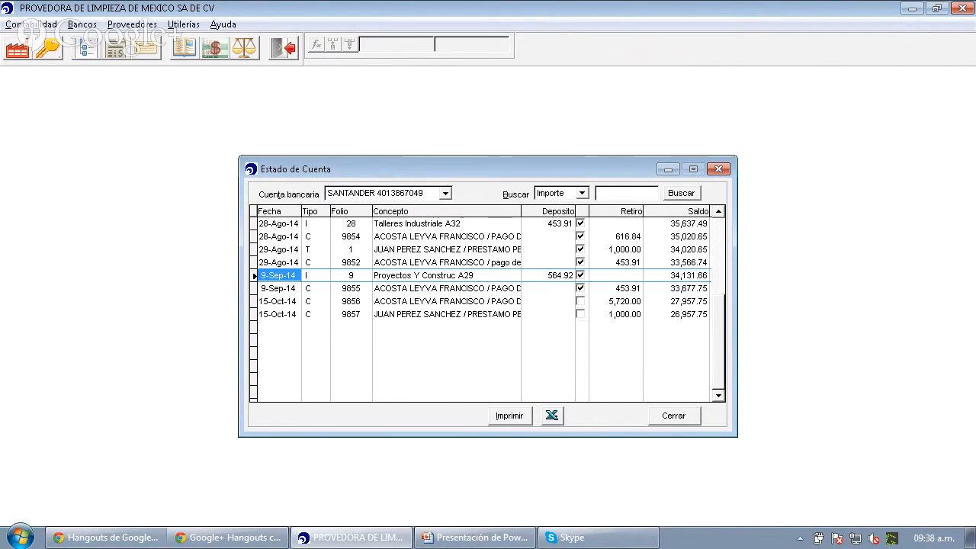
{"action": "key", "text": "Up"}
{"action": "key", "text": "Up"}
{"action": "key", "text": "Up"}
{"action": "key", "text": "Up"}
{"action": "key", "text": "Up"}
{"action": "key", "text": "Up"}
{"action": "key", "text": "Up"}
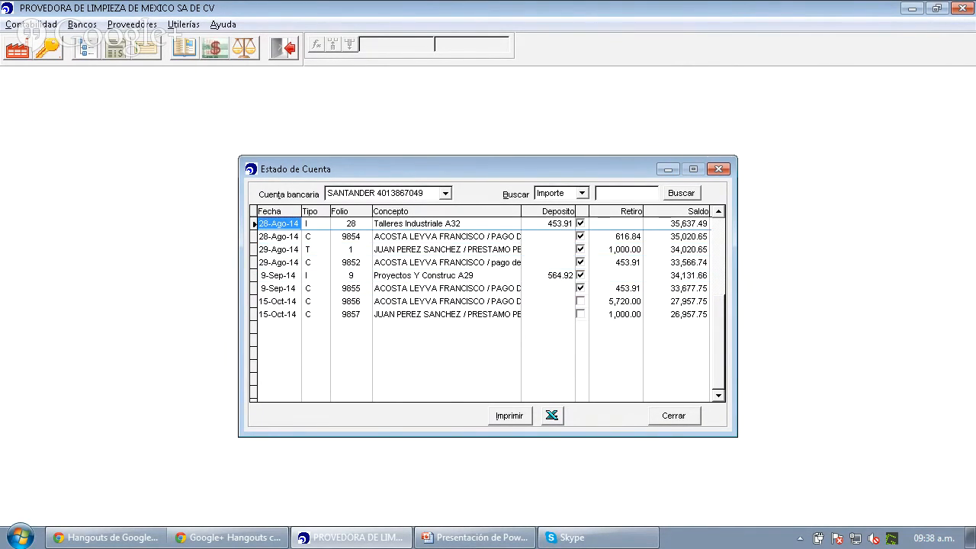
{"action": "key", "text": "Up"}
{"action": "key", "text": "Up"}
{"action": "key", "text": "Up"}
{"action": "key", "text": "Up"}
{"action": "key", "text": "Up"}
{"action": "key", "text": "Up"}
{"action": "key", "text": "Up"}
{"action": "key", "text": "Up"}
{"action": "key", "text": "Up"}
{"action": "key", "text": "Up"}
{"action": "key", "text": "Up"}
{"action": "key", "text": "Up"}
{"action": "key", "text": "Up"}
{"action": "key", "text": "Up"}
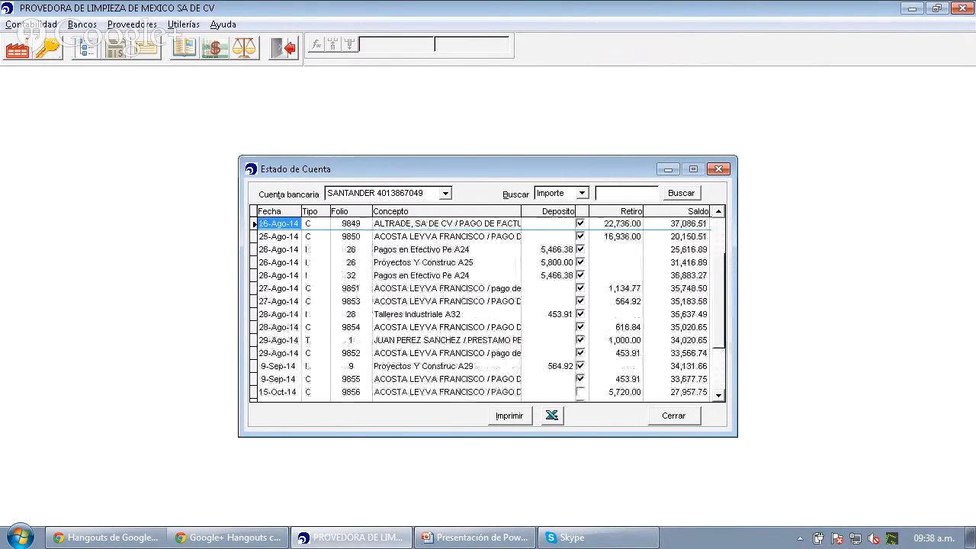
{"action": "key", "text": "Up"}
{"action": "key", "text": "Up"}
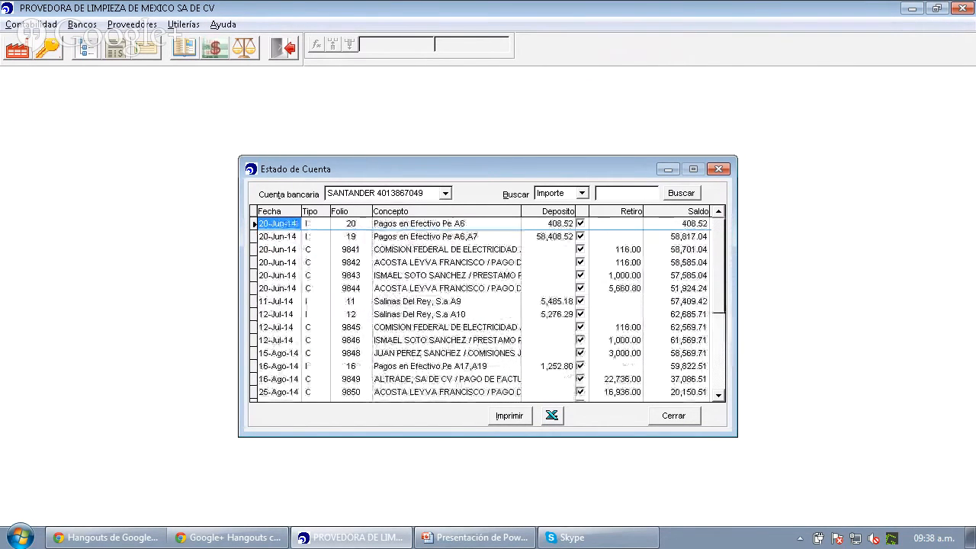
Examine the type, folio and concept of the movement with folio 19 and review the 20-Jun-14 cheques that follow it
{"action": "key", "text": "Down"}
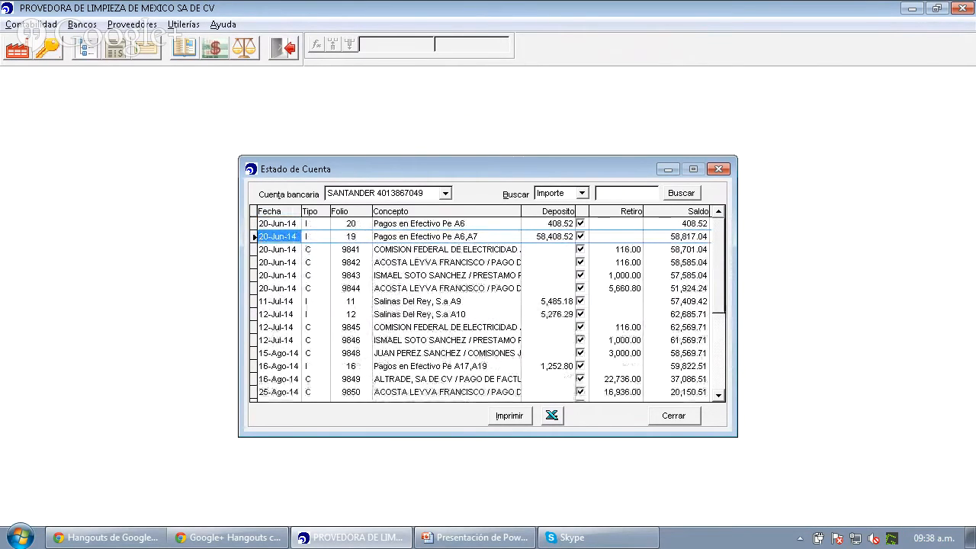
{"action": "key", "text": "Right"}
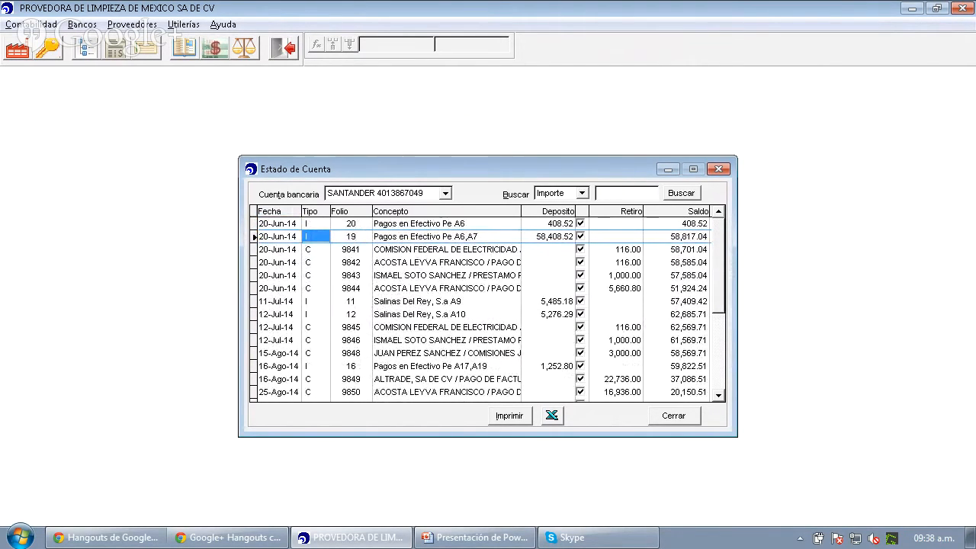
{"action": "key", "text": "Right"}
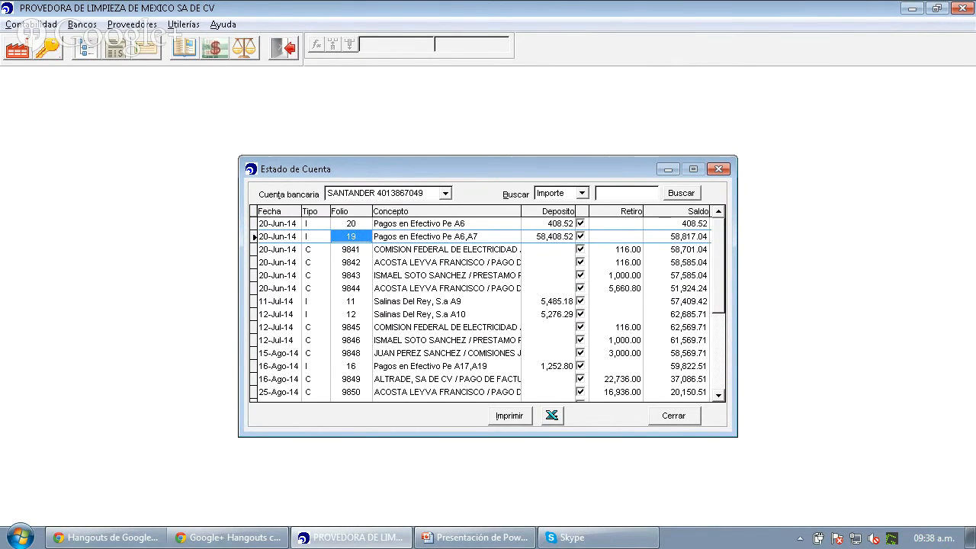
{"action": "left_click", "coordinate": [447, 236]}
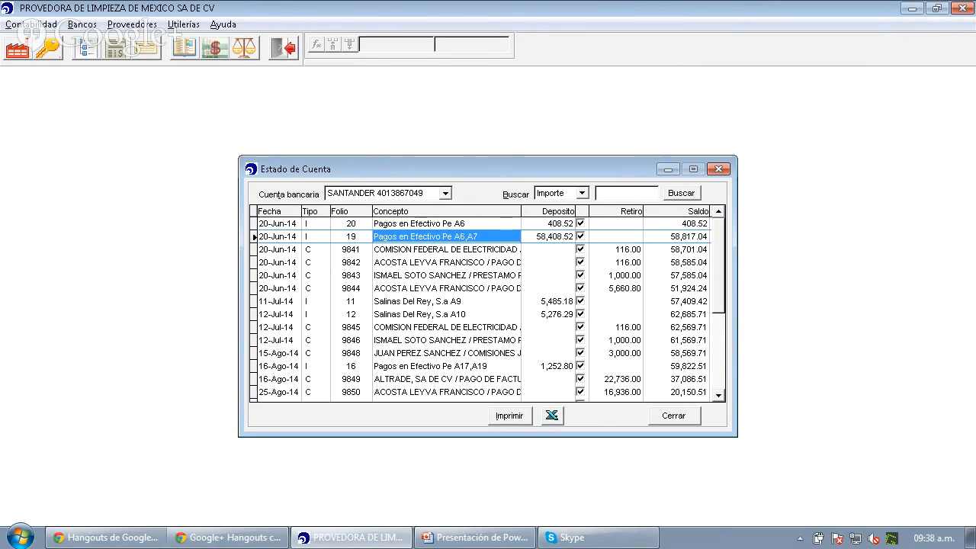
{"action": "key", "text": "Down"}
{"action": "key", "text": "Down"}
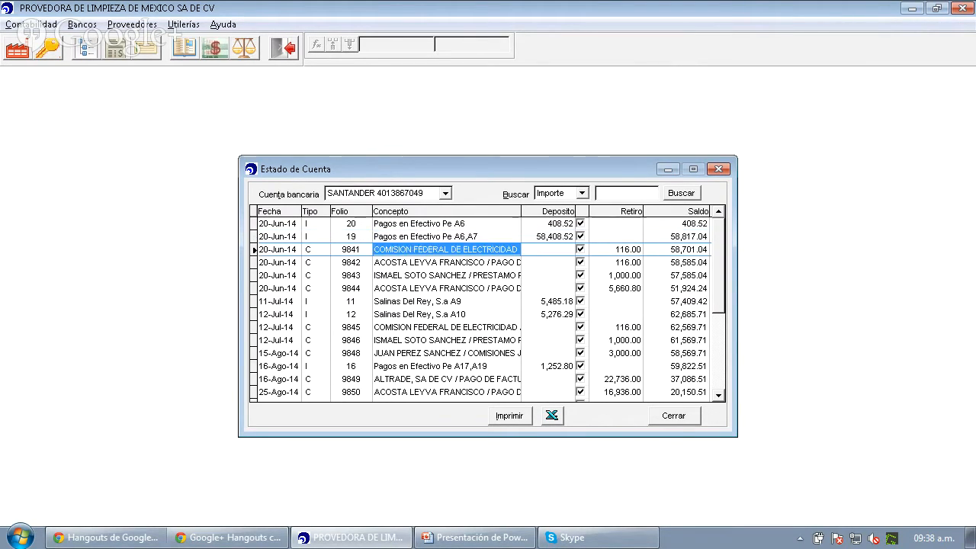
{"action": "key", "text": "Down"}
{"action": "key", "text": "Down"}
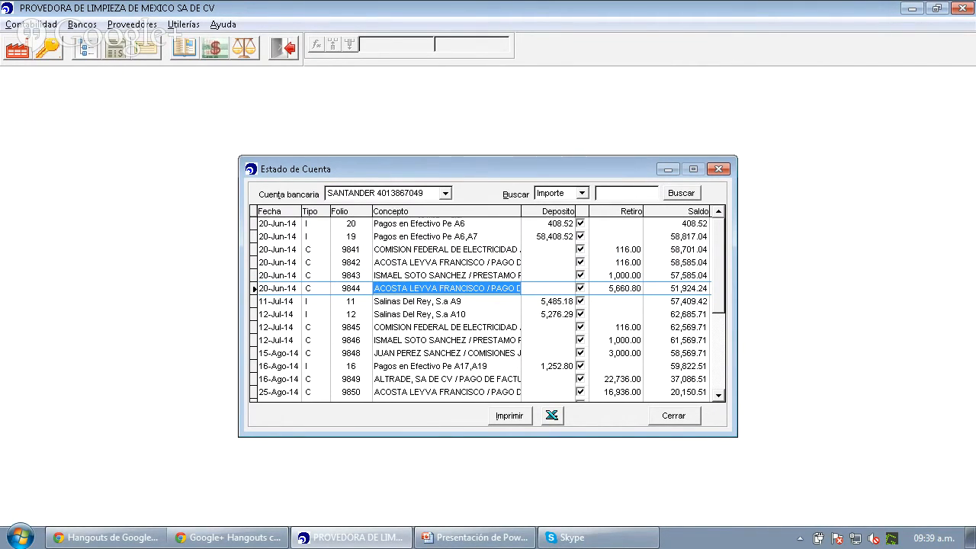
Examine the deposit, reconciliation mark and balance of the 20-Jun-14 cheques with folios 9844 and 9841
{"action": "left_click", "coordinate": [548, 288]}
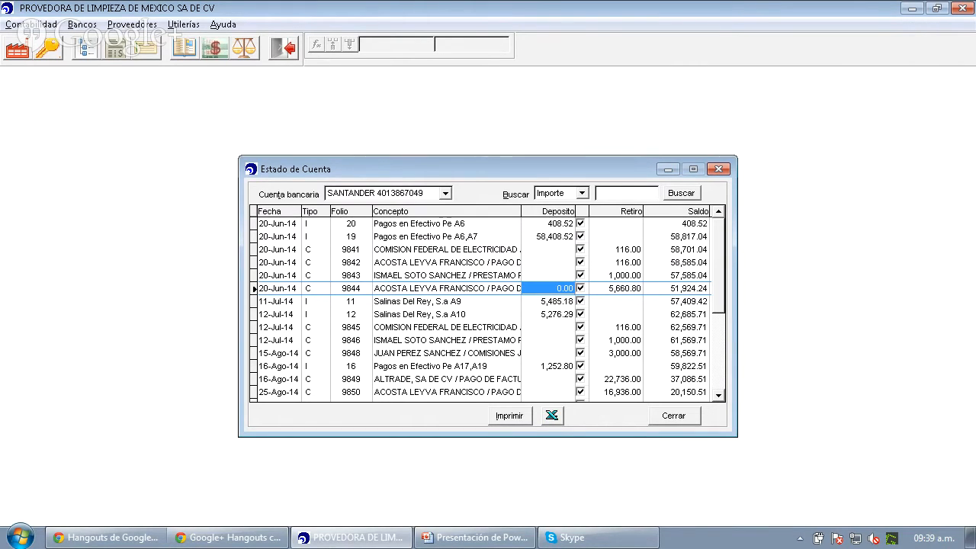
{"action": "left_click", "coordinate": [548, 249]}
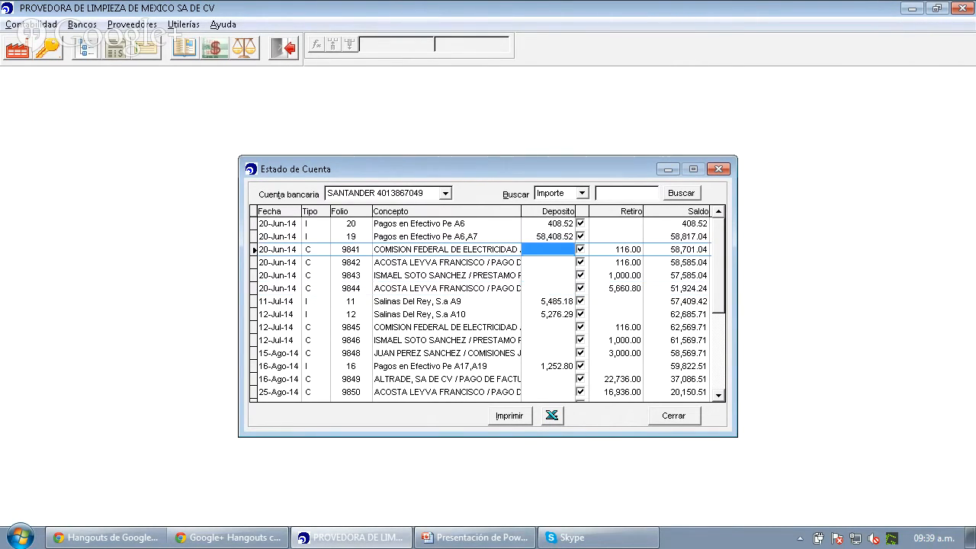
{"action": "left_click", "coordinate": [581, 249]}
{"action": "left_click", "coordinate": [676, 249]}
{"action": "key", "text": "Up"}
{"action": "key", "text": "Left"}
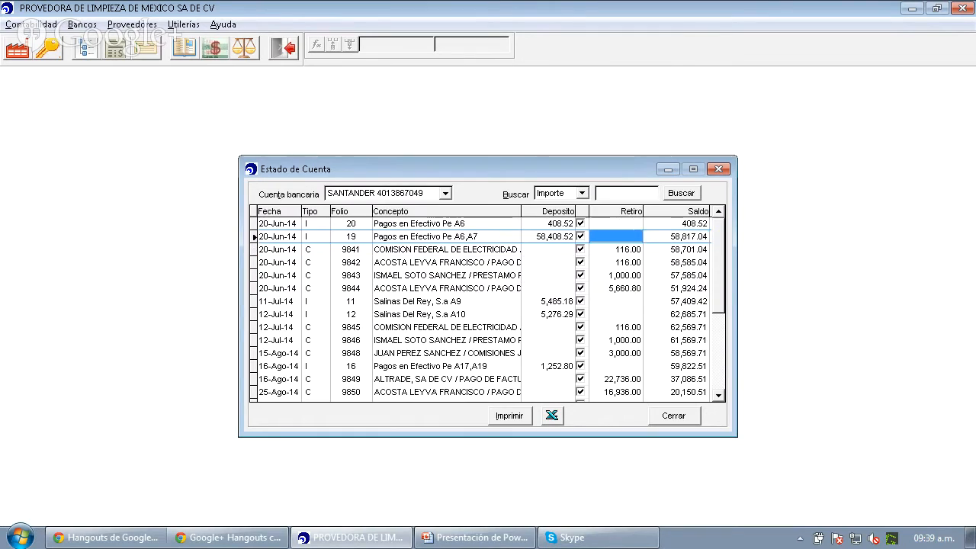
Review the withdrawals of the movements from 20-Jun-14 through the July deposits with folios 11 and 12
{"action": "key", "text": "Up"}
{"action": "key", "text": "Down"}
{"action": "key", "text": "Down"}
{"action": "key", "text": "Down"}
{"action": "key", "text": "Down"}
{"action": "key", "text": "Down"}
{"action": "key", "text": "Down"}
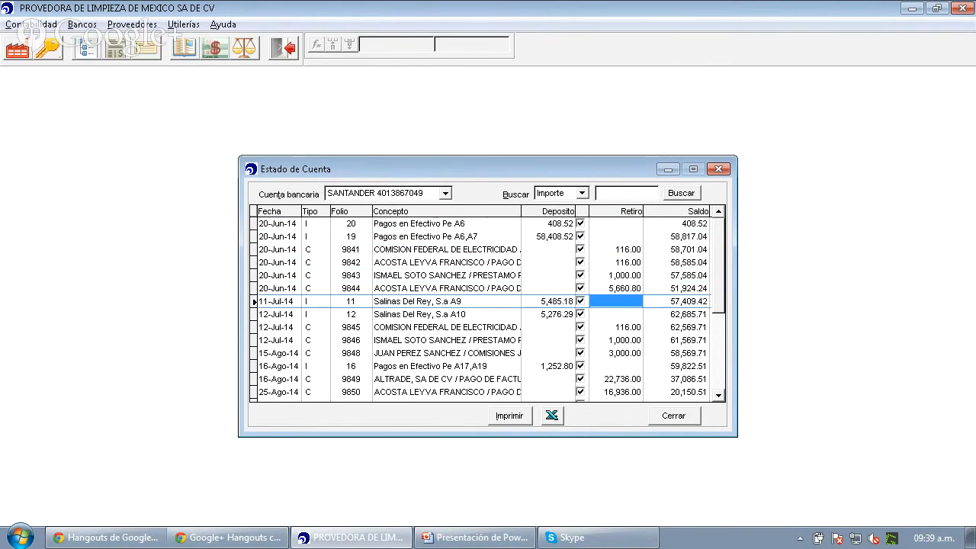
{"action": "key", "text": "Down"}
{"action": "key", "text": "Up"}
{"action": "key", "text": "Right"}
{"action": "key", "text": "Home"}
{"action": "key", "text": "Up"}
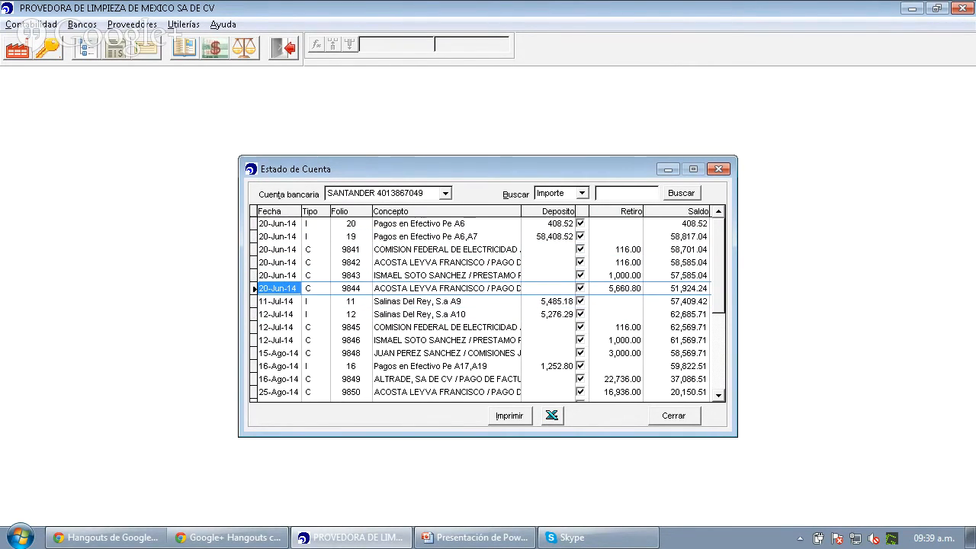
Go back through the 20-Jun-14 movements and examine the cheque with folio 9841 across to its reconciliation mark
{"action": "key", "text": "Up"}
{"action": "key", "text": "Up"}
{"action": "key", "text": "Up"}
{"action": "key", "text": "Up"}
{"action": "key", "text": "Up"}
{"action": "key", "text": "Down"}
{"action": "key", "text": "Down"}
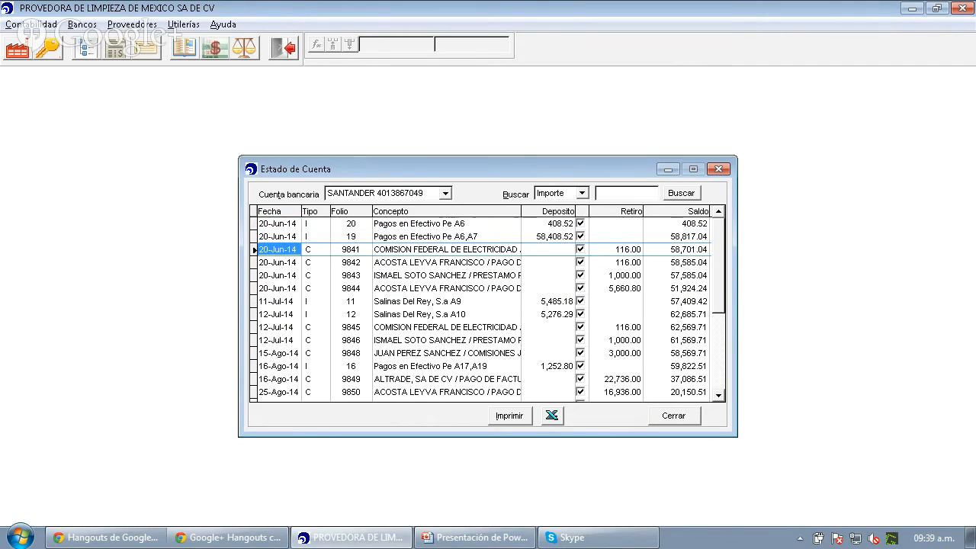
{"action": "key", "text": "Right"}
{"action": "key", "text": "Right"}
{"action": "key", "text": "Right"}
{"action": "key", "text": "Right"}
{"action": "key", "text": "Right"}
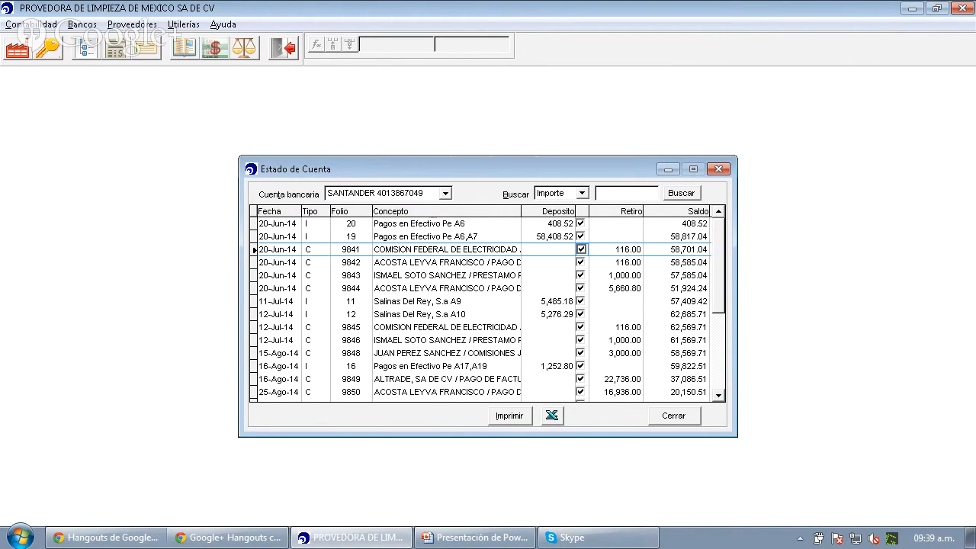
Compare the reconciliation marks of the movements between cheque folios 9841 and 9848
{"action": "key", "text": "Down"}
{"action": "key", "text": "Down"}
{"action": "key", "text": "Down"}
{"action": "key", "text": "Down"}
{"action": "key", "text": "Down"}
{"action": "key", "text": "Down"}
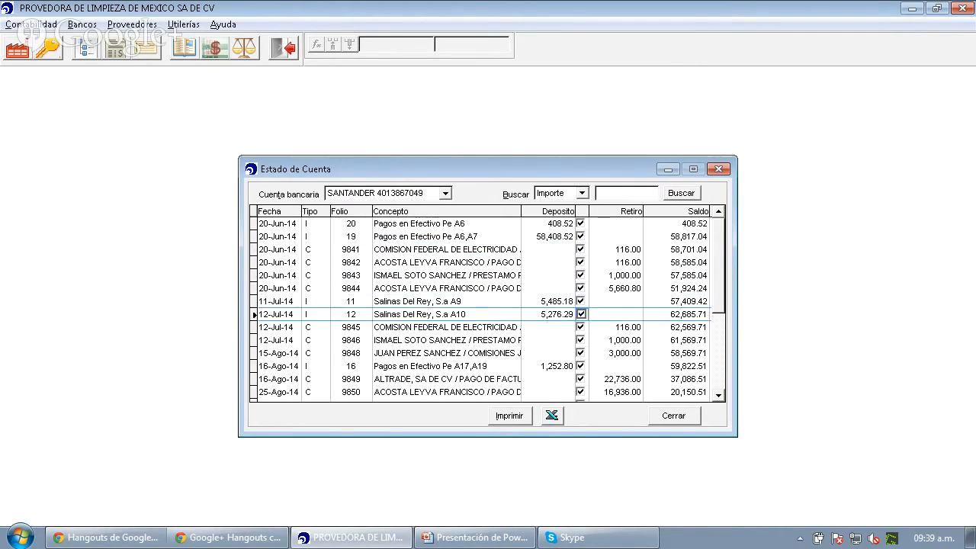
{"action": "key", "text": "Down"}
{"action": "key", "text": "Down"}
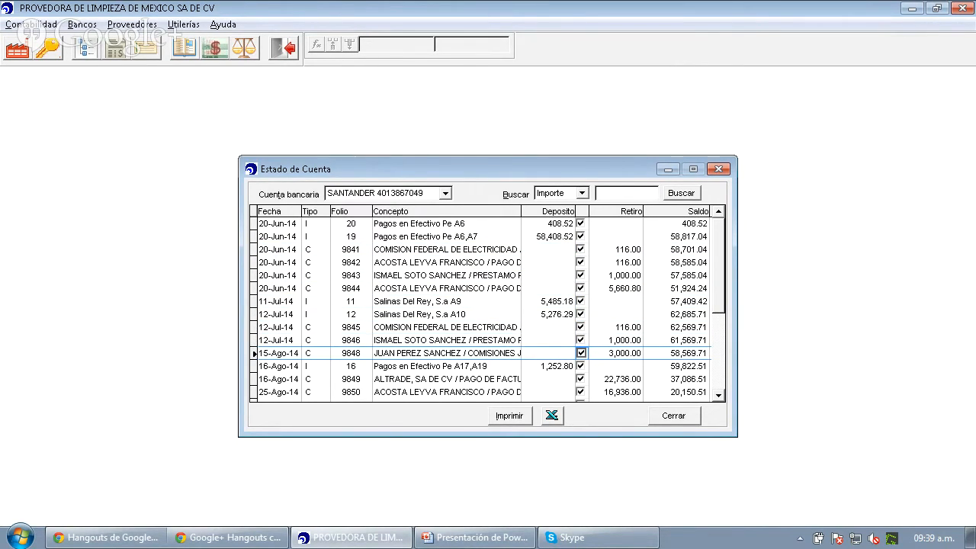
{"action": "key", "text": "Up"}
{"action": "key", "text": "Up"}
{"action": "key", "text": "Up"}
{"action": "key", "text": "Up"}
{"action": "key", "text": "Up"}
{"action": "key", "text": "Up"}
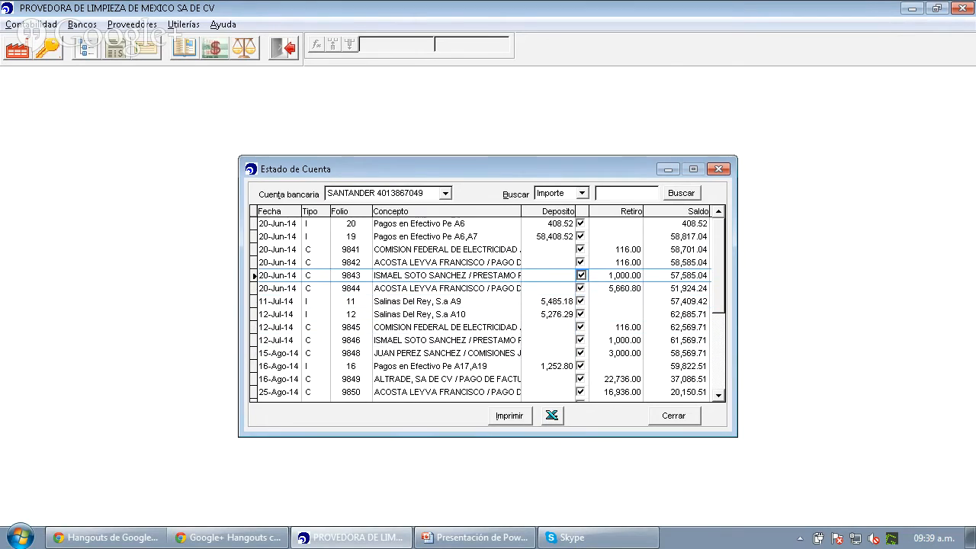
{"action": "key", "text": "Down"}
{"action": "key", "text": "Down"}
{"action": "key", "text": "Down"}
{"action": "key", "text": "Down"}
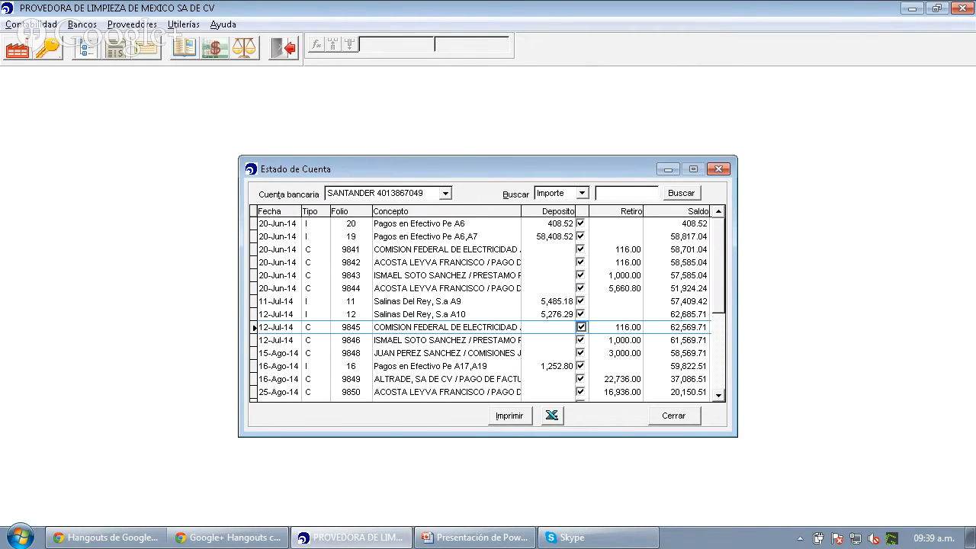
Review the reconciliation marks of the August and September movements through the final 15-Oct-14 cheques
{"action": "key", "text": "Down"}
{"action": "key", "text": "Down"}
{"action": "key", "text": "Down"}
{"action": "key", "text": "Down"}
{"action": "key", "text": "Down"}
{"action": "key", "text": "Down"}
{"action": "key", "text": "Down"}
{"action": "key", "text": "Down"}
{"action": "key", "text": "Down"}
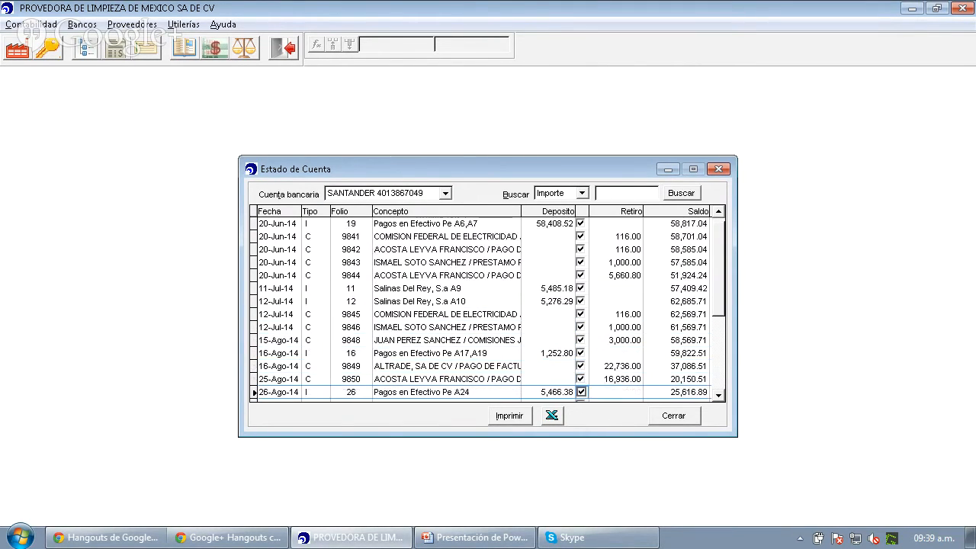
{"action": "key", "text": "Down"}
{"action": "key", "text": "Down"}
{"action": "key", "text": "Down"}
{"action": "key", "text": "Down"}
{"action": "key", "text": "Down"}
{"action": "key", "text": "Down"}
{"action": "key", "text": "Down"}
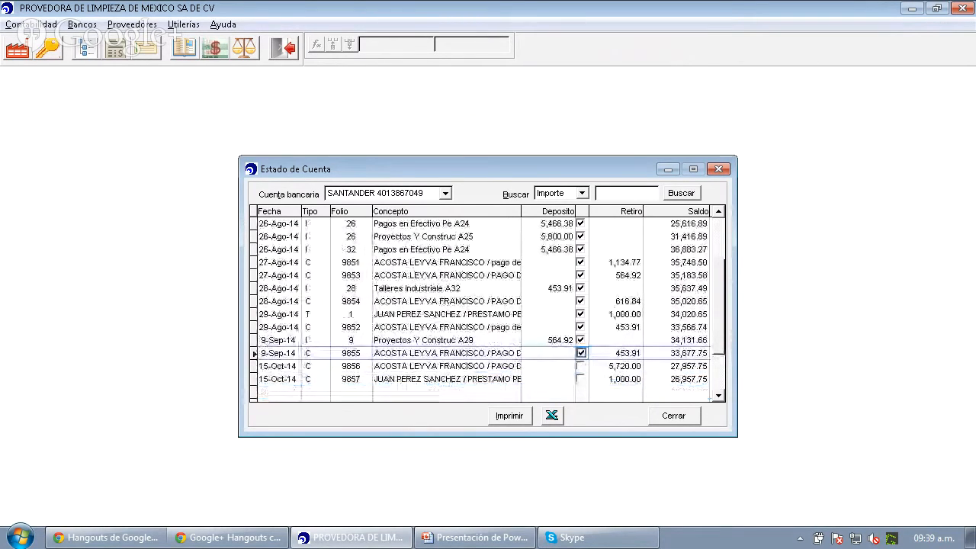
{"action": "key", "text": "Down"}
{"action": "key", "text": "Down"}
{"action": "key", "text": "Left"}
{"action": "key", "text": "Up"}
{"action": "key", "text": "Up"}
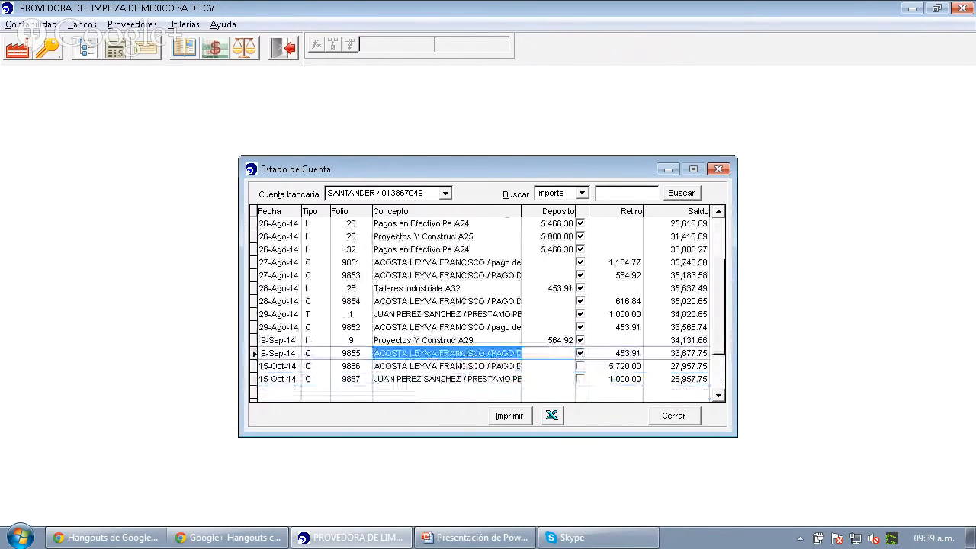
{"action": "key", "text": "Down"}
{"action": "key", "text": "Down"}
Go back through the concepts of the movements to the 26-Ago-14 cash payment with folio 26
{"action": "key", "text": "Up"}
{"action": "key", "text": "Up"}
{"action": "key", "text": "Up"}
{"action": "key", "text": "Up"}
{"action": "key", "text": "Up"}
{"action": "key", "text": "Up"}
{"action": "key", "text": "Up"}
{"action": "key", "text": "Up"}
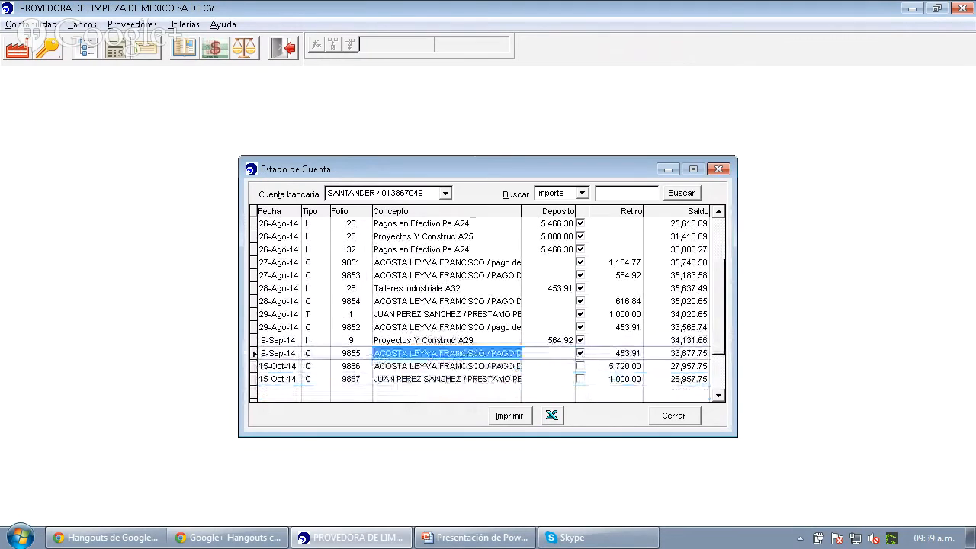
{"action": "key", "text": "Up"}
{"action": "key", "text": "Up"}
{"action": "key", "text": "Up"}
{"action": "key", "text": "Up"}
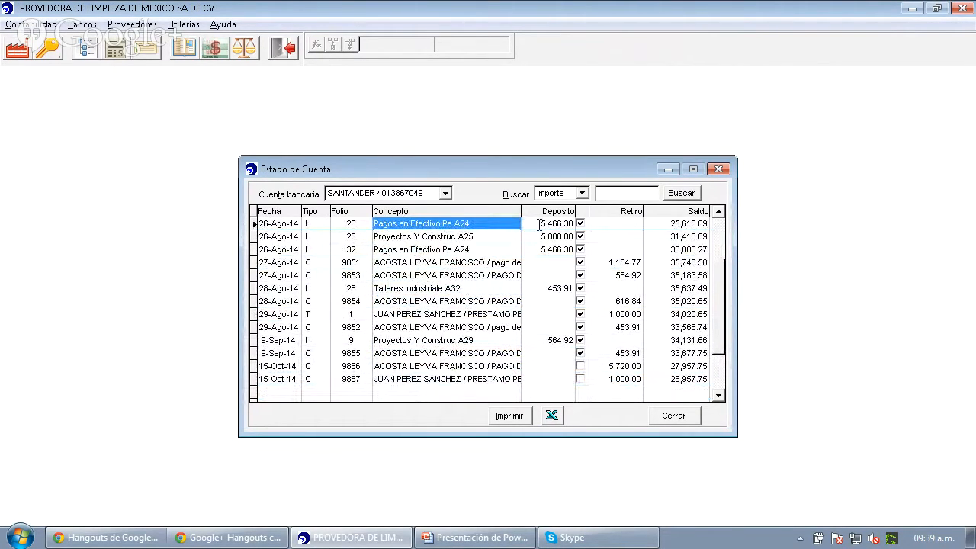
Show the available search criteria of the bank statement by choosing Folio and Concepto in turn
{"action": "left_click", "coordinate": [581, 193]}
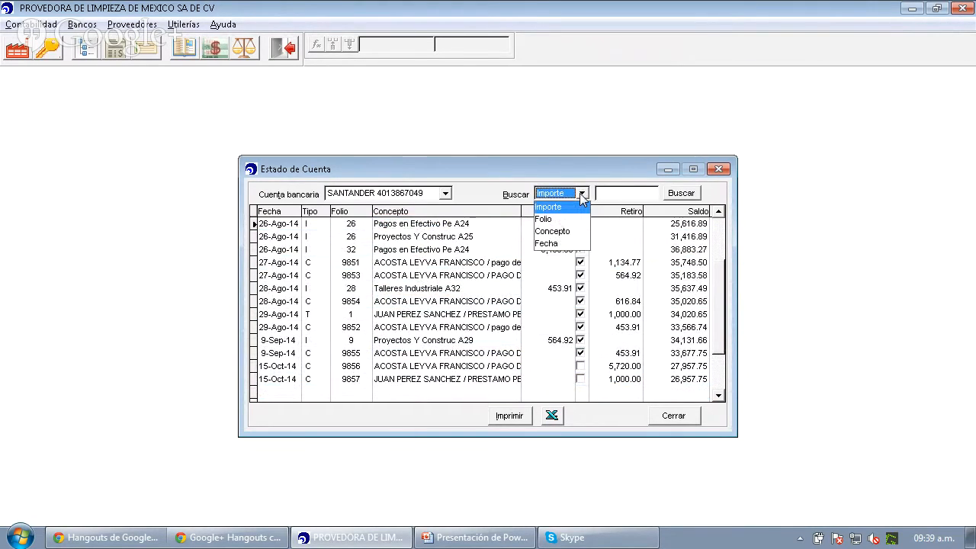
{"action": "left_click", "coordinate": [570, 215]}
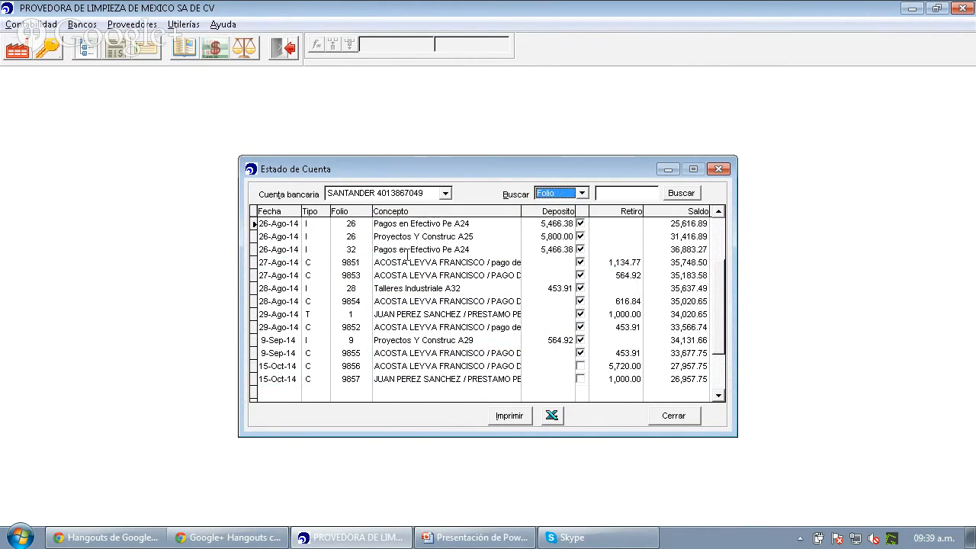
{"action": "left_click", "coordinate": [582, 194]}
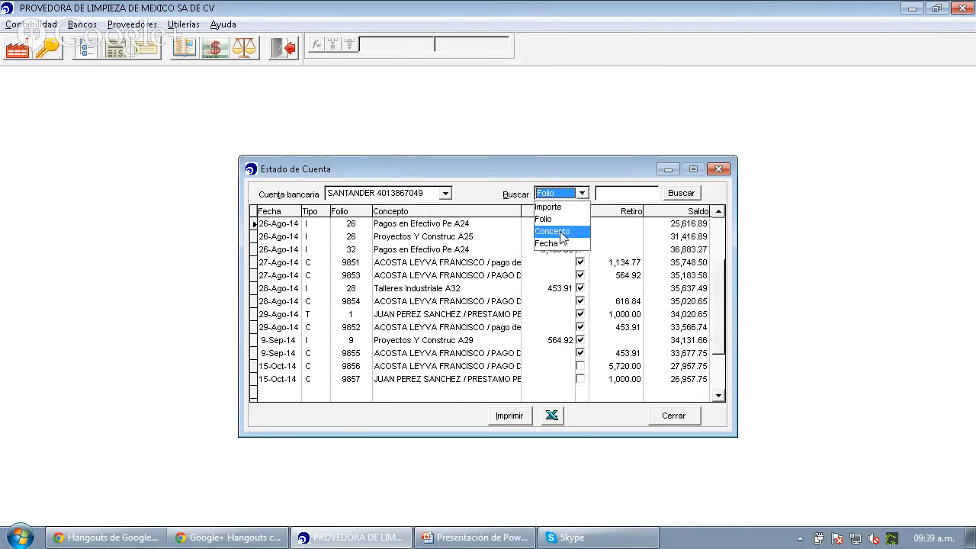
{"action": "left_click", "coordinate": [558, 230]}
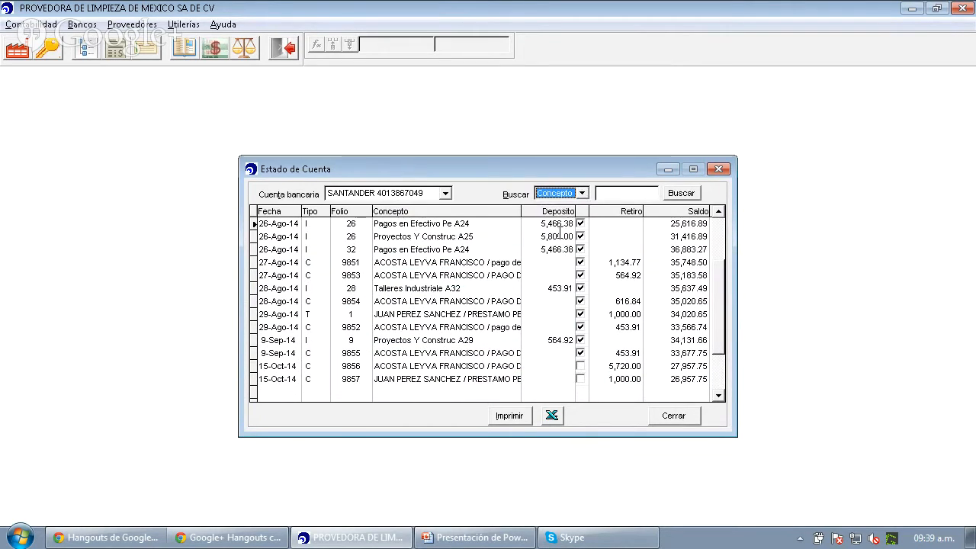
Search the statement by Fecha for 28/08/2014 and select the 28-Ago-14 movement with folio 28
{"action": "left_click", "coordinate": [582, 193]}
{"action": "left_click", "coordinate": [546, 244]}
{"action": "left_click", "coordinate": [611, 194]}
{"action": "type", "text": "2"}
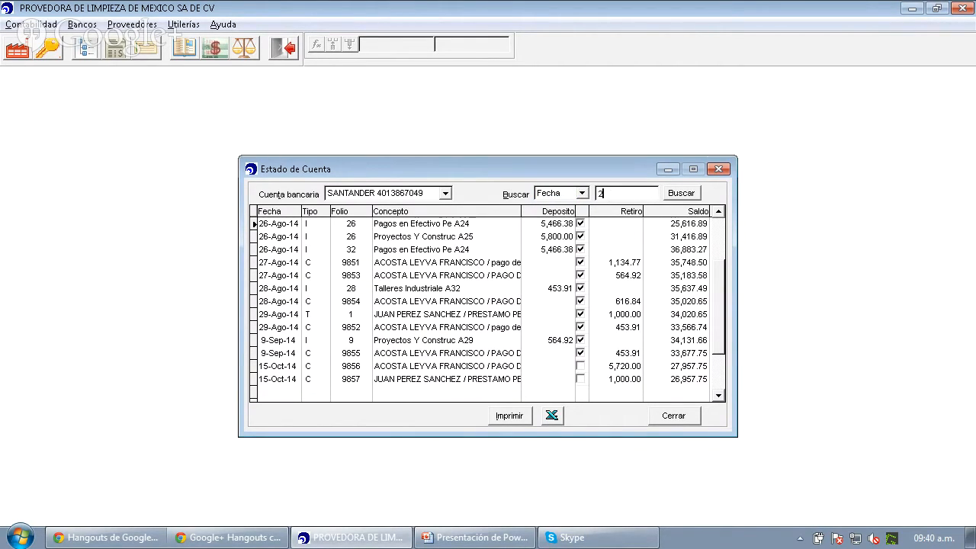
{"action": "type", "text": "8/08/2014"}
{"action": "key", "text": "Return"}
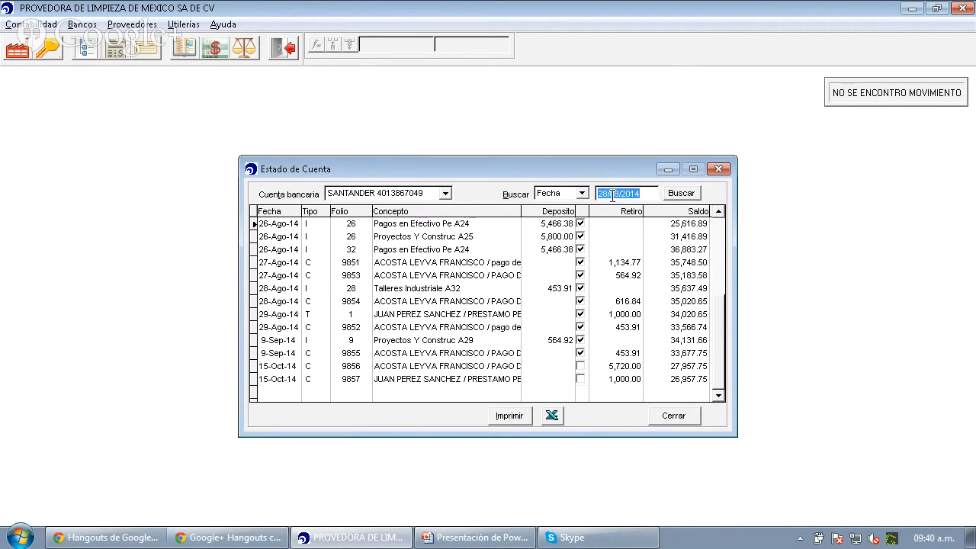
{"action": "key", "text": "Tab"}
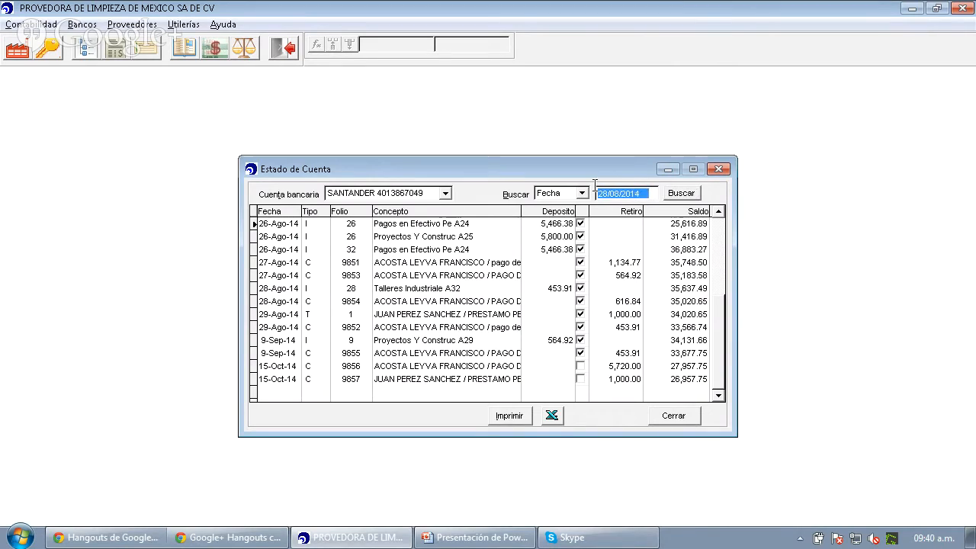
{"action": "left_click", "coordinate": [598, 194]}
{"action": "left_click", "coordinate": [288, 288]}
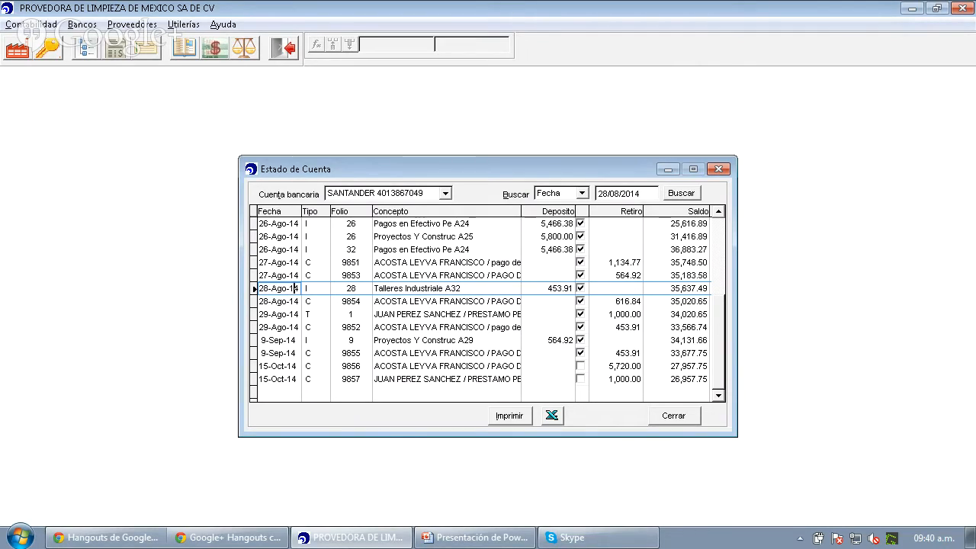
Set the statement's search criterion back to Importe and clear the search value
{"action": "left_click", "coordinate": [582, 193]}
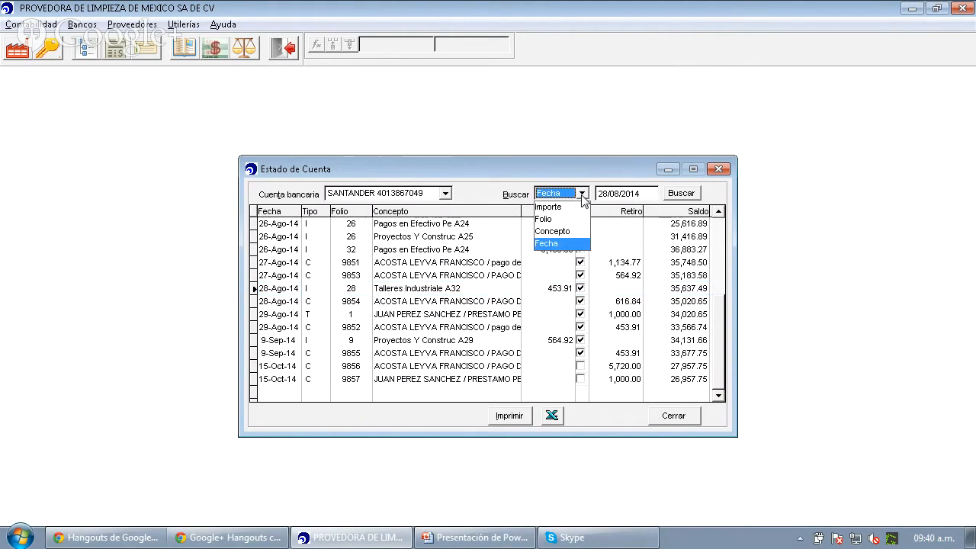
{"action": "left_click", "coordinate": [574, 213]}
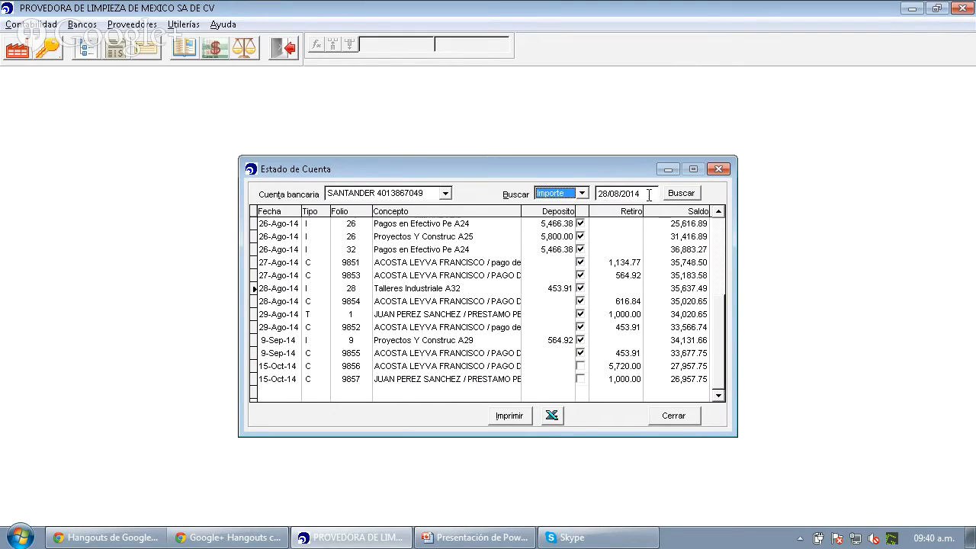
{"action": "key", "text": "Tab"}
{"action": "key", "text": "BackSpace"}
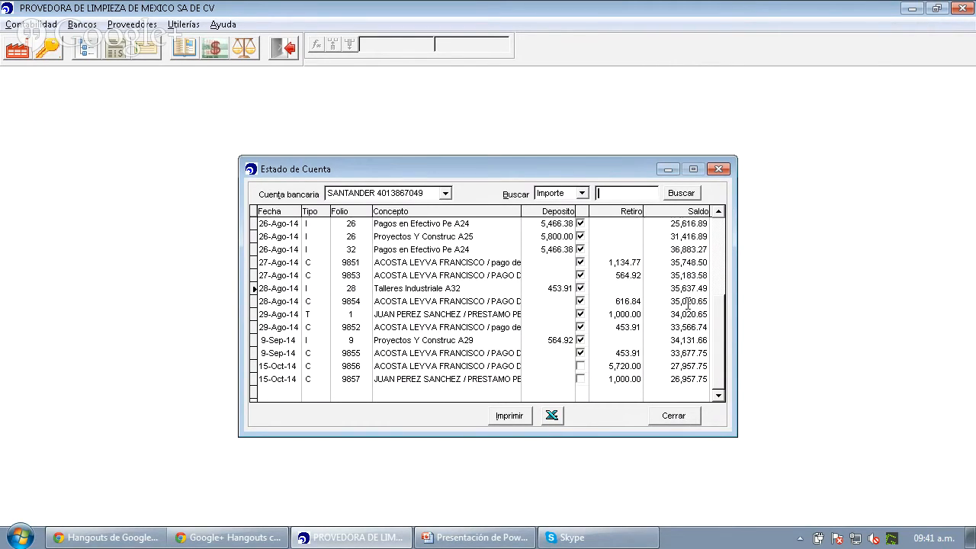
Close the bank statement and return to the presentation's Temario slide
{"action": "left_click", "coordinate": [684, 422]}
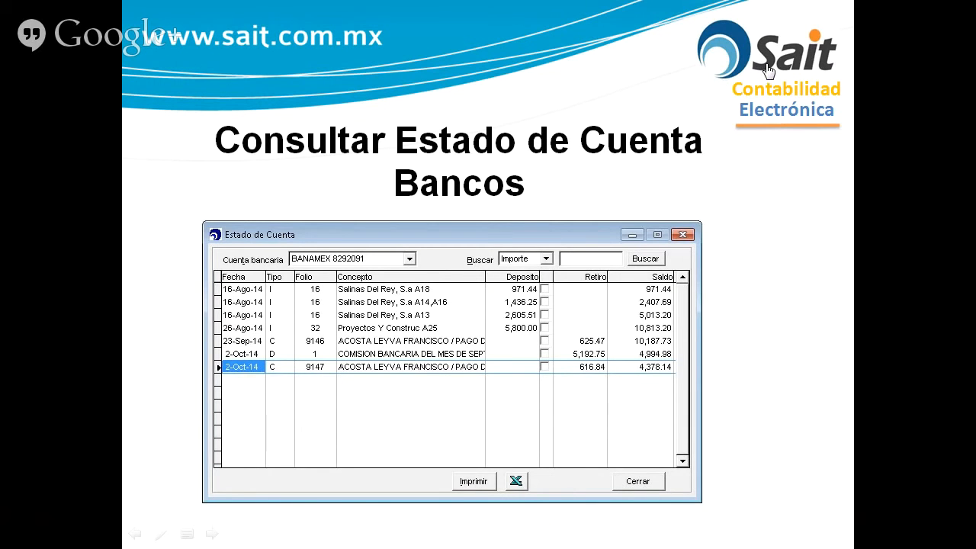
{"action": "left_click", "coordinate": [768, 71]}
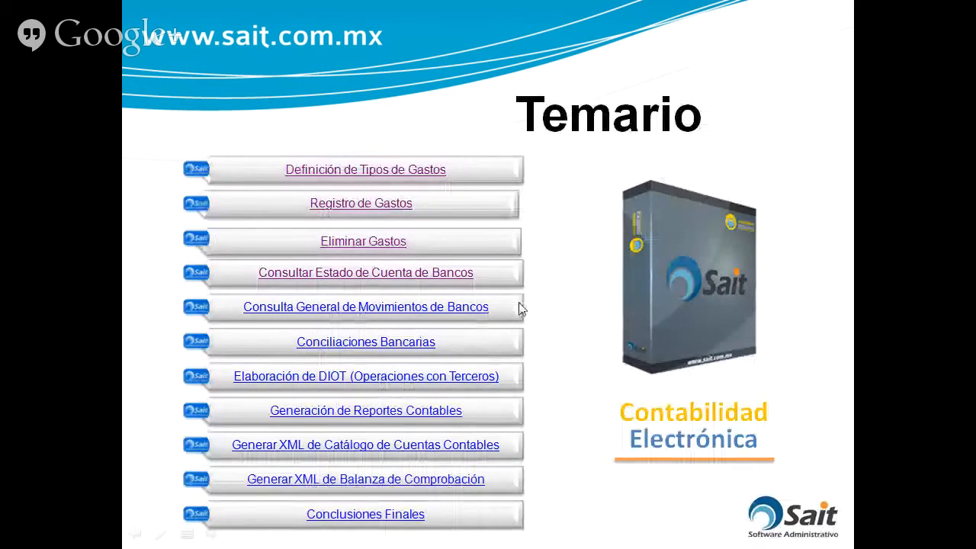
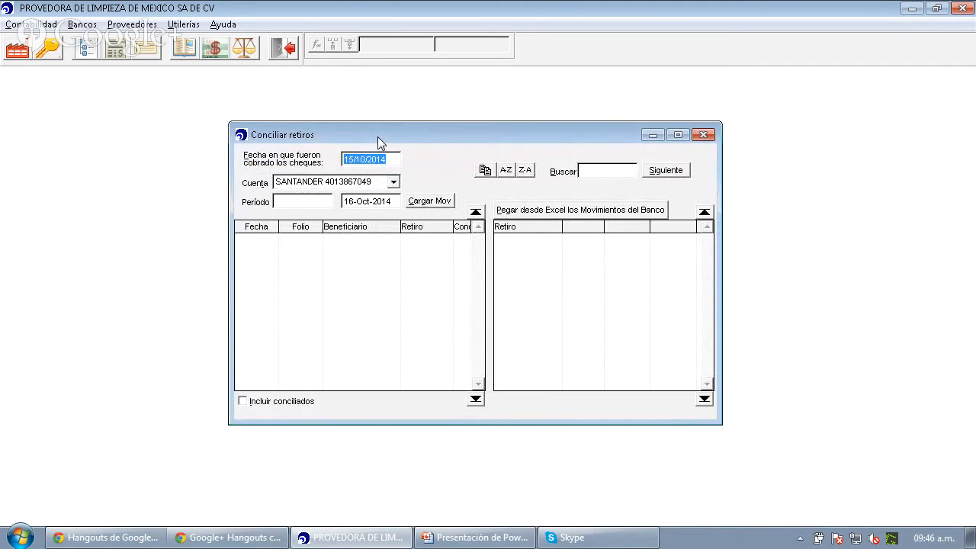
Load the Santander account's withdrawals for reconciliation over the period from 1-Oct-2014 to 16-Oct-2014
{"action": "left_click", "coordinate": [393, 183]}
{"action": "left_click", "coordinate": [377, 196]}
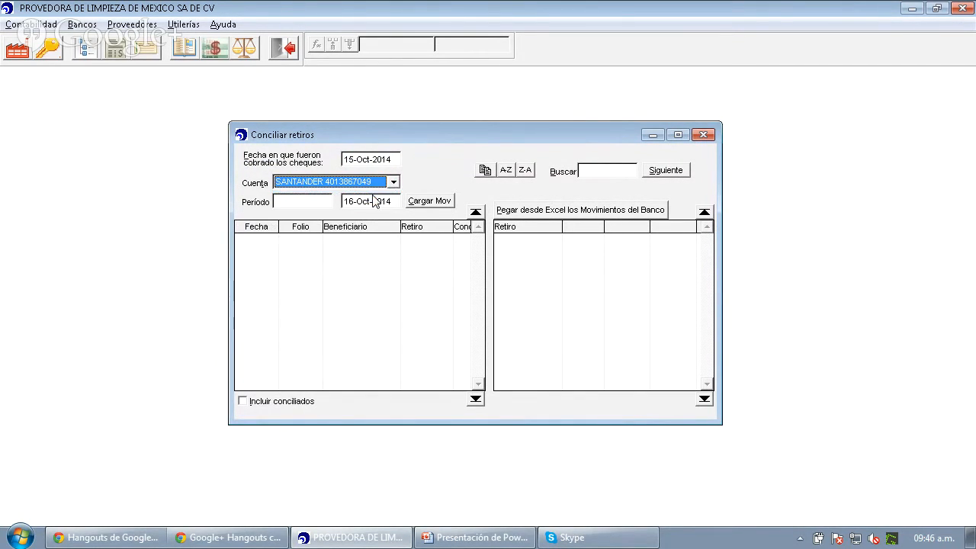
{"action": "left_click", "coordinate": [319, 201]}
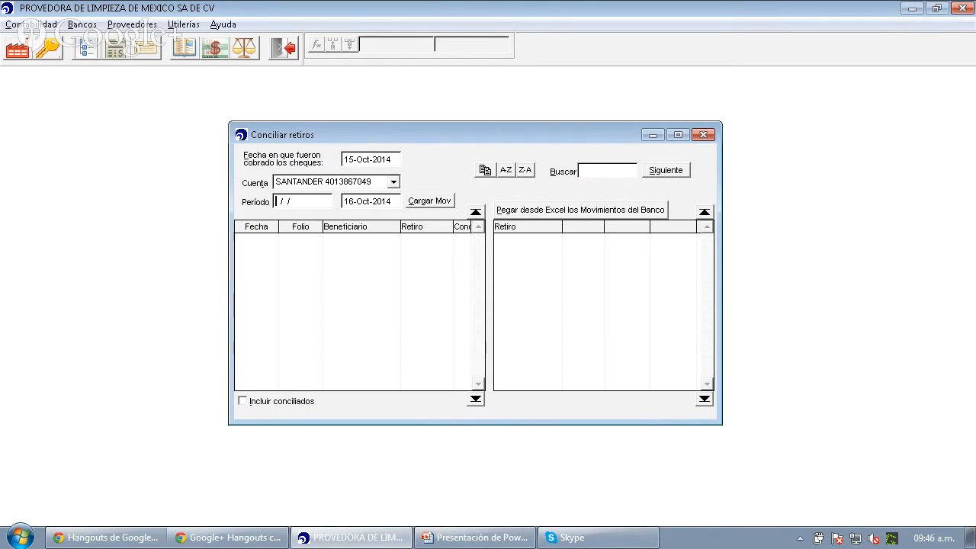
{"action": "type", "text": "01"}
{"action": "type", "text": "1014"}
{"action": "key", "text": "Tab"}
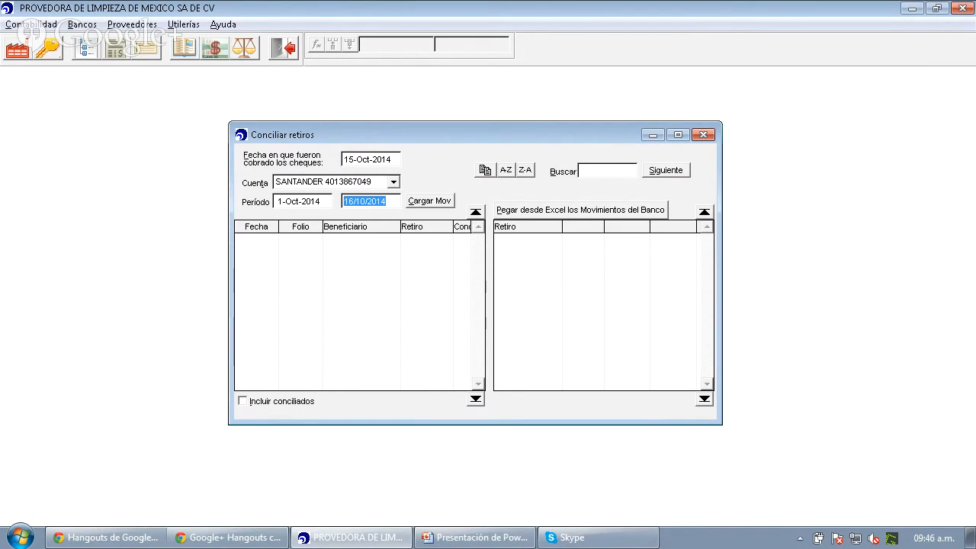
{"action": "key", "text": "Tab"}
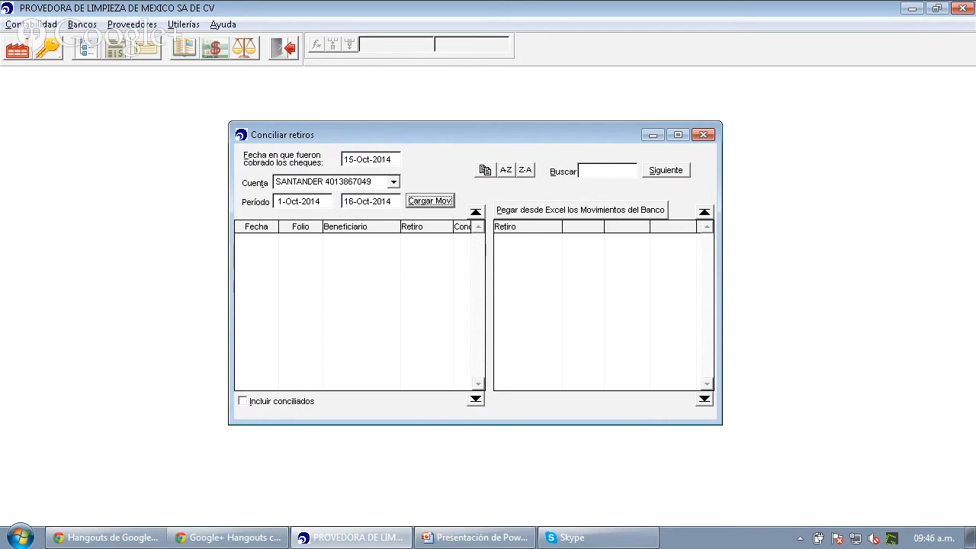
{"action": "key", "text": "Return"}
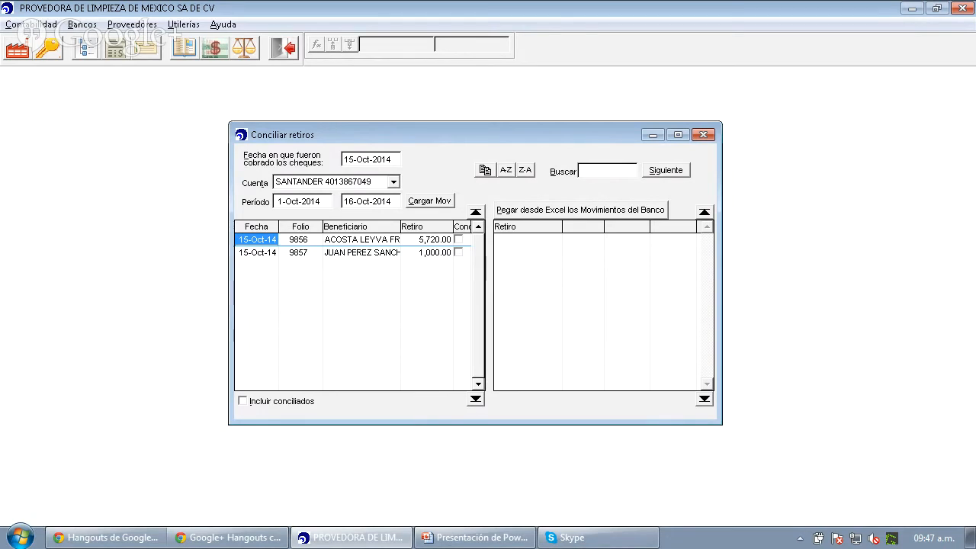
Review the folio, beneficiary, amount and reconciliation mark of the two loaded withdrawals, folios 9856 and 9857
{"action": "left_click", "coordinate": [300, 240]}
{"action": "left_click", "coordinate": [361, 239]}
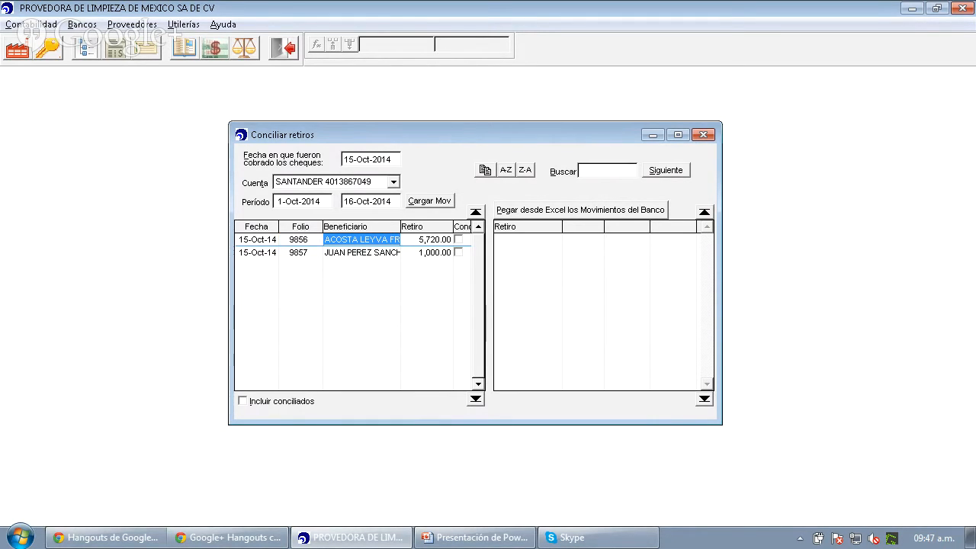
{"action": "key", "text": "Right"}
{"action": "key", "text": "Right"}
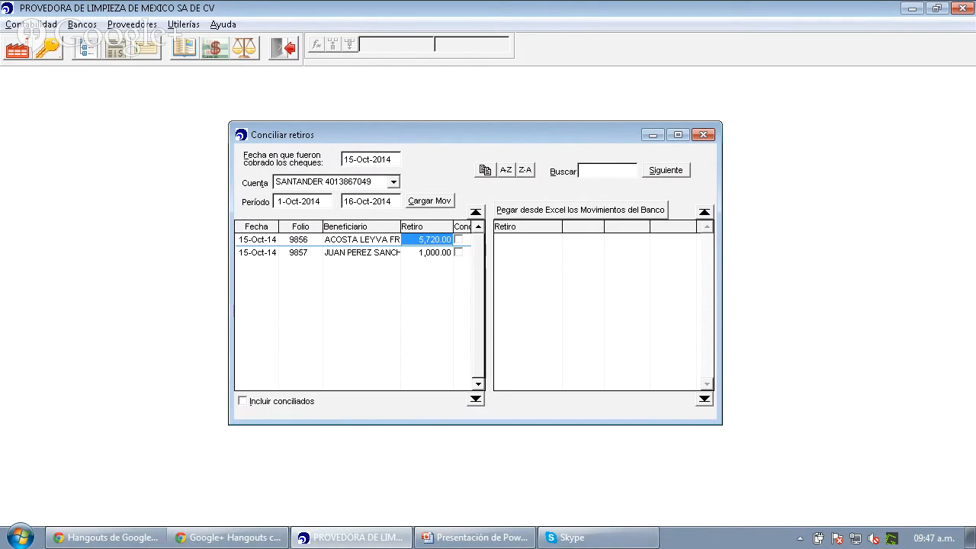
{"action": "left_click", "coordinate": [362, 252]}
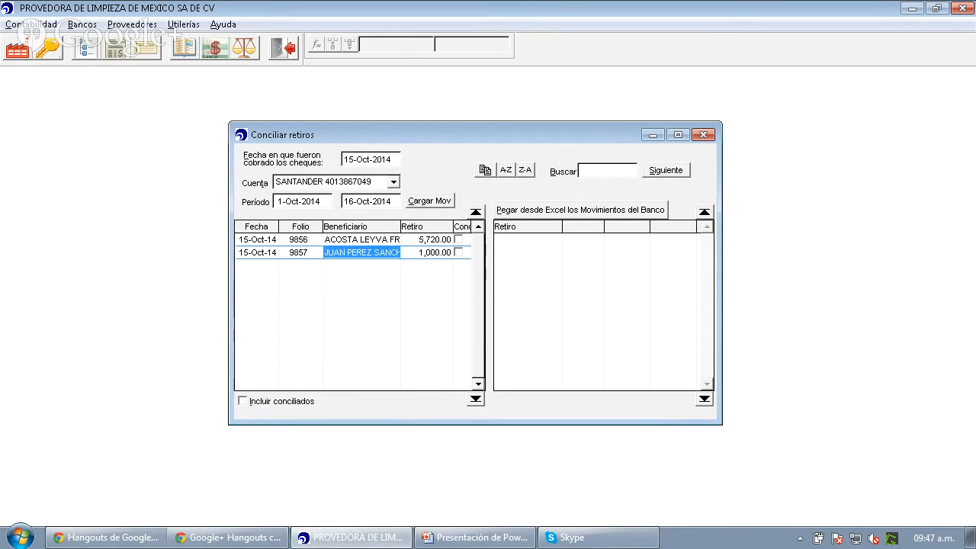
{"action": "left_click", "coordinate": [257, 253]}
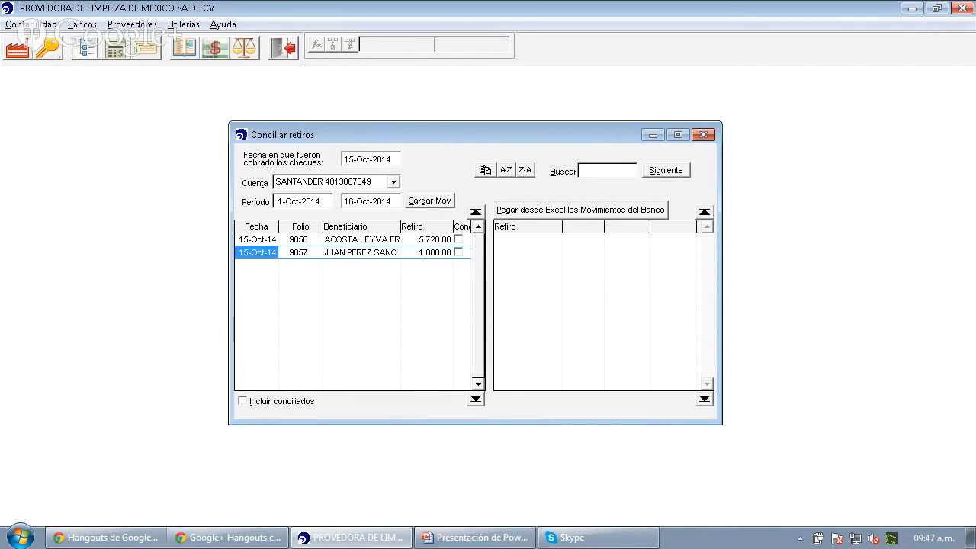
{"action": "left_click", "coordinate": [300, 252]}
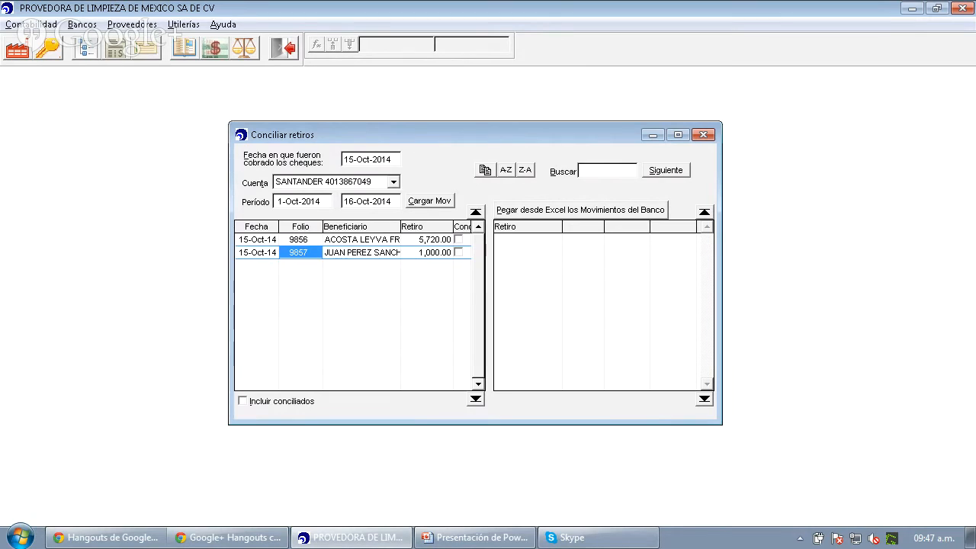
{"action": "key", "text": "Right"}
{"action": "key", "text": "Right"}
{"action": "key", "text": "Left"}
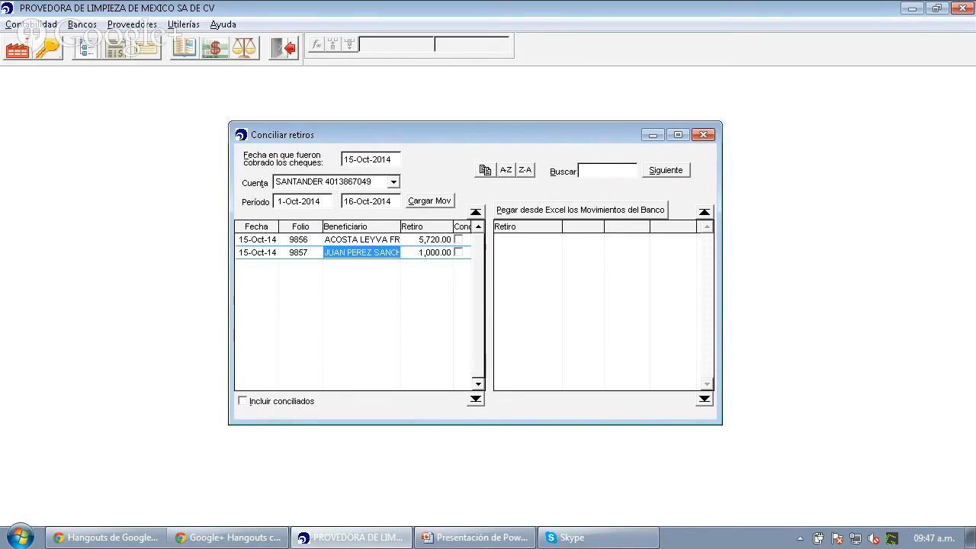
{"action": "key", "text": "Right"}
{"action": "key", "text": "Right"}
{"action": "key", "text": "Left"}
{"action": "key", "text": "Left"}
{"action": "key", "text": "Left"}
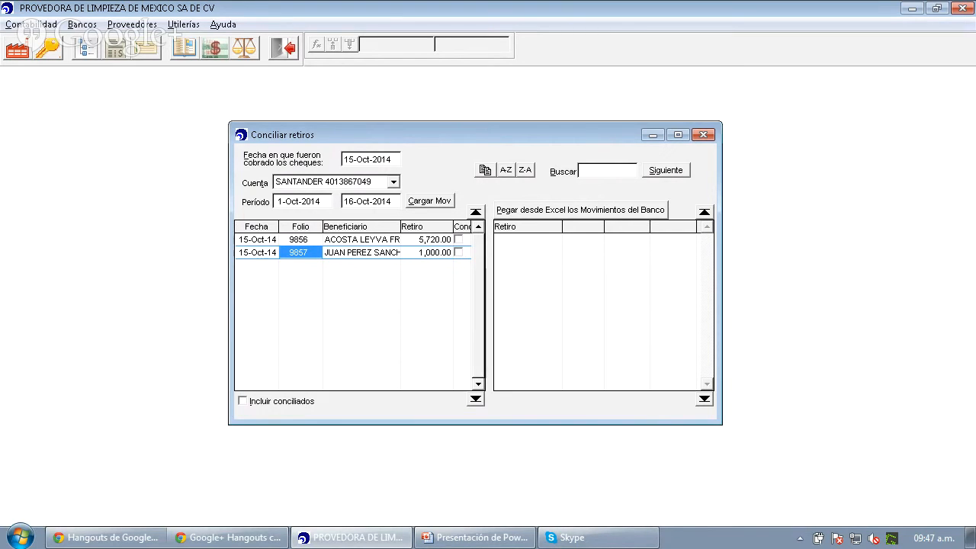
{"action": "key", "text": "Left"}
{"action": "key", "text": "Up"}
{"action": "key", "text": "Right"}
{"action": "key", "text": "Right"}
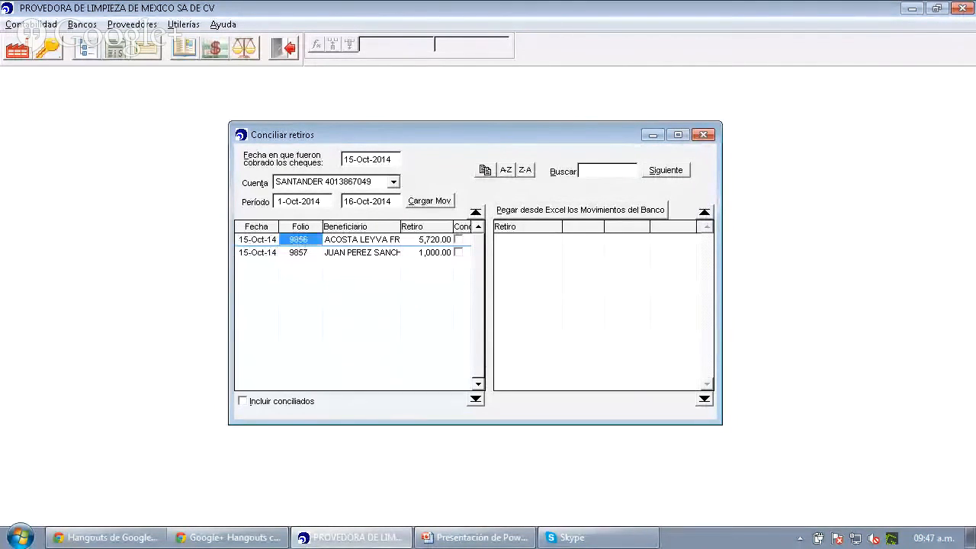
{"action": "key", "text": "Right"}
{"action": "key", "text": "Down"}
{"action": "key", "text": "Up"}
{"action": "key", "text": "Down"}
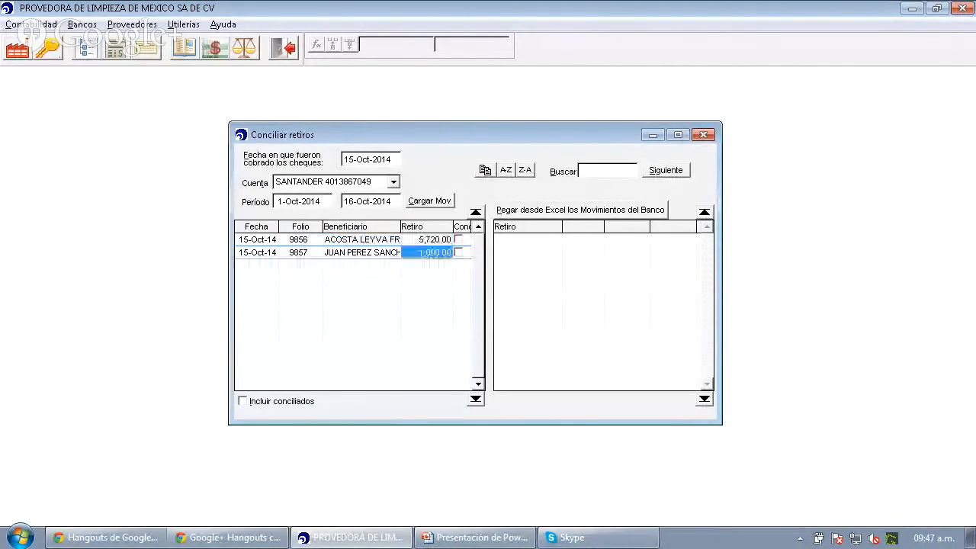
{"action": "key", "text": "Up"}
{"action": "key", "text": "Right"}
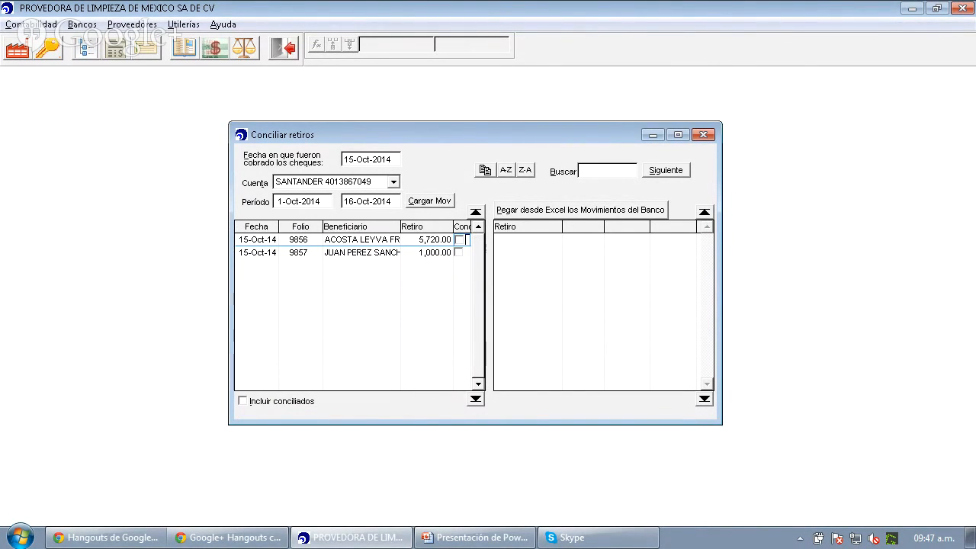
Mark the folio 9857 withdrawal as reconciled and close the withdrawal reconciliation
{"action": "left_click", "coordinate": [369, 252]}
{"action": "left_click", "coordinate": [459, 253]}
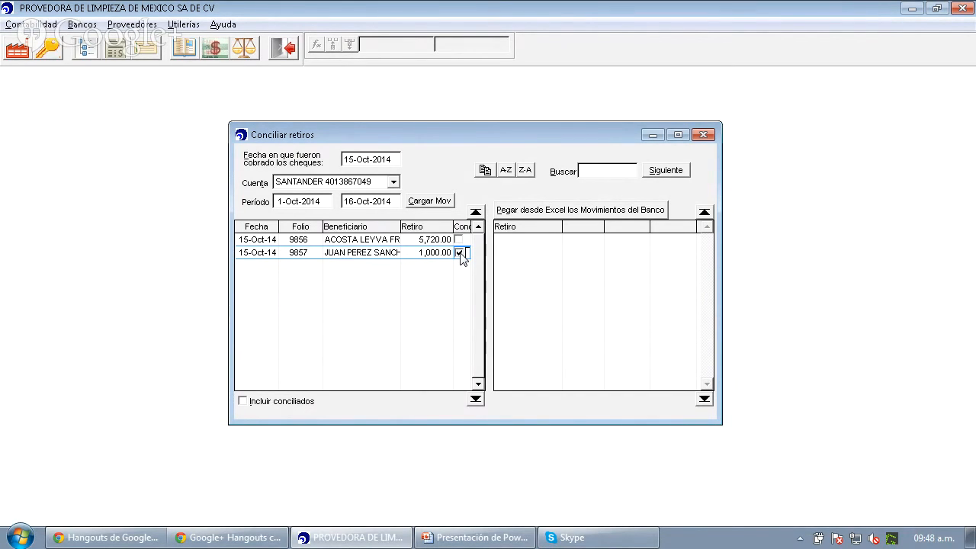
{"action": "left_click", "coordinate": [382, 241]}
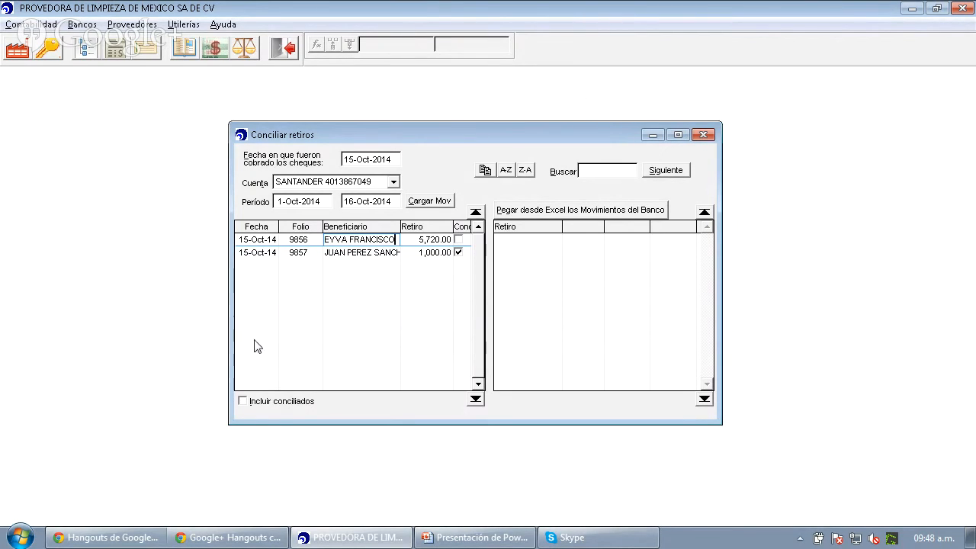
{"action": "left_click", "coordinate": [704, 135]}
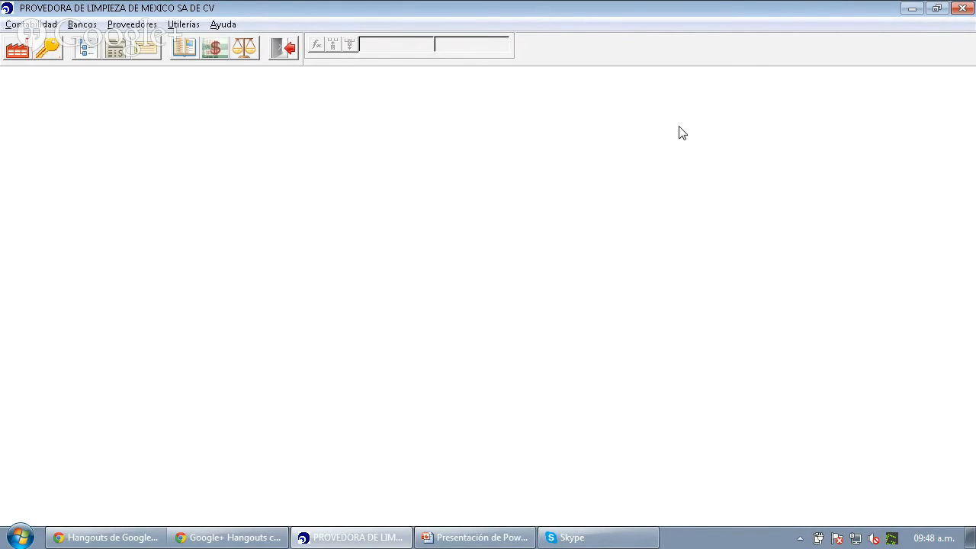
Check the reconciliation marks and balances of the latest movements in the Santander account's Estado de Cuenta, including folios 9856 and 9857
{"action": "left_click", "coordinate": [82, 25]}
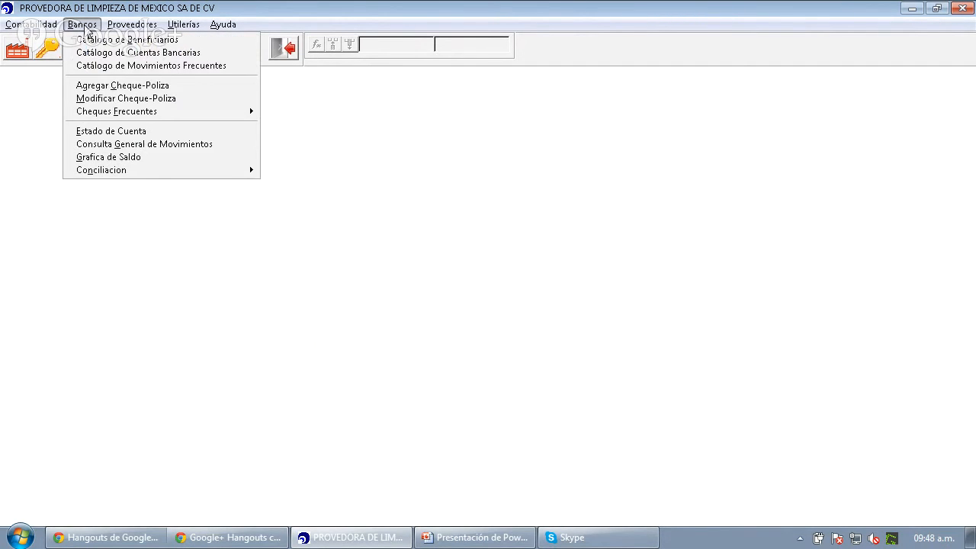
{"action": "left_click", "coordinate": [120, 137]}
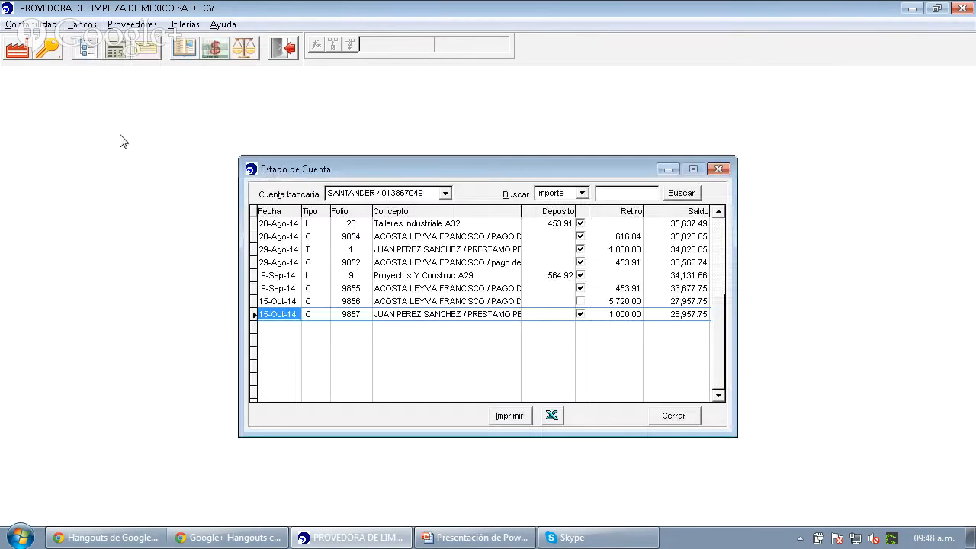
{"action": "left_click", "coordinate": [359, 290]}
{"action": "key", "text": "Down"}
{"action": "key", "text": "Down"}
{"action": "key", "text": "Up"}
{"action": "key", "text": "Down"}
{"action": "key", "text": "Right"}
{"action": "key", "text": "Right"}
{"action": "key", "text": "Left"}
{"action": "key", "text": "Left"}
{"action": "key", "text": "Right"}
{"action": "key", "text": "Right"}
{"action": "key", "text": "Right"}
{"action": "key", "text": "Right"}
{"action": "key", "text": "Left"}
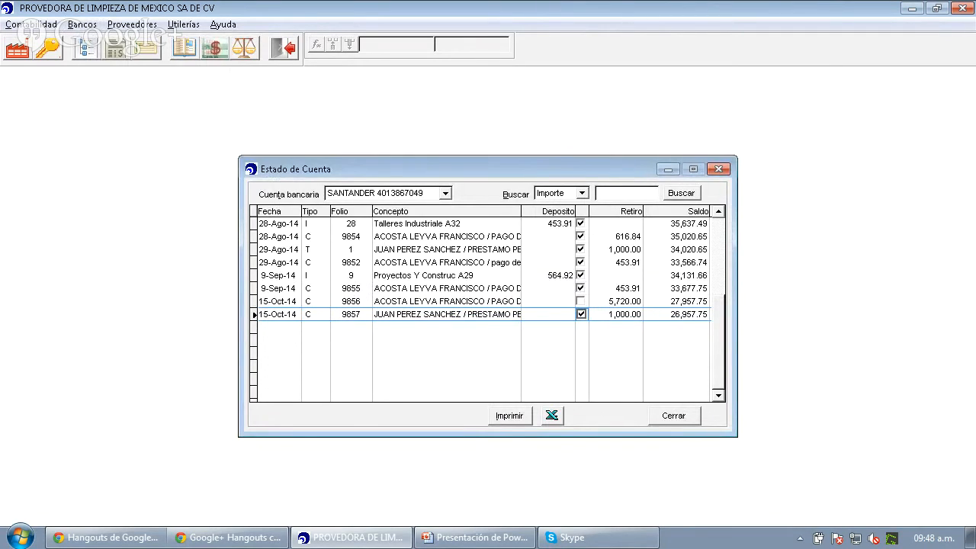
{"action": "key", "text": "Left"}
{"action": "key", "text": "Left"}
{"action": "key", "text": "Left"}
{"action": "key", "text": "Right"}
{"action": "key", "text": "Right"}
{"action": "key", "text": "Right"}
{"action": "key", "text": "Right"}
{"action": "key", "text": "Right"}
{"action": "key", "text": "Right"}
{"action": "key", "text": "Up"}
{"action": "key", "text": "Up"}
{"action": "key", "text": "Up"}
{"action": "key", "text": "Up"}
{"action": "key", "text": "Down"}
{"action": "key", "text": "Down"}
{"action": "key", "text": "Down"}
{"action": "key", "text": "Down"}
{"action": "key", "text": "Right"}
{"action": "key", "text": "Right"}
{"action": "key", "text": "Up"}
{"action": "key", "text": "Right"}
{"action": "key", "text": "Up"}
{"action": "key", "text": "Right"}
{"action": "key", "text": "Down"}
{"action": "key", "text": "Right"}
{"action": "key", "text": "Right"}
{"action": "key", "text": "Right"}
{"action": "key", "text": "Right"}
{"action": "key", "text": "Down"}
{"action": "key", "text": "Right"}
{"action": "key", "text": "Right"}
{"action": "key", "text": "Right"}
{"action": "key", "text": "Right"}
{"action": "key", "text": "Right"}
{"action": "key", "text": "Right"}
{"action": "key", "text": "Right"}
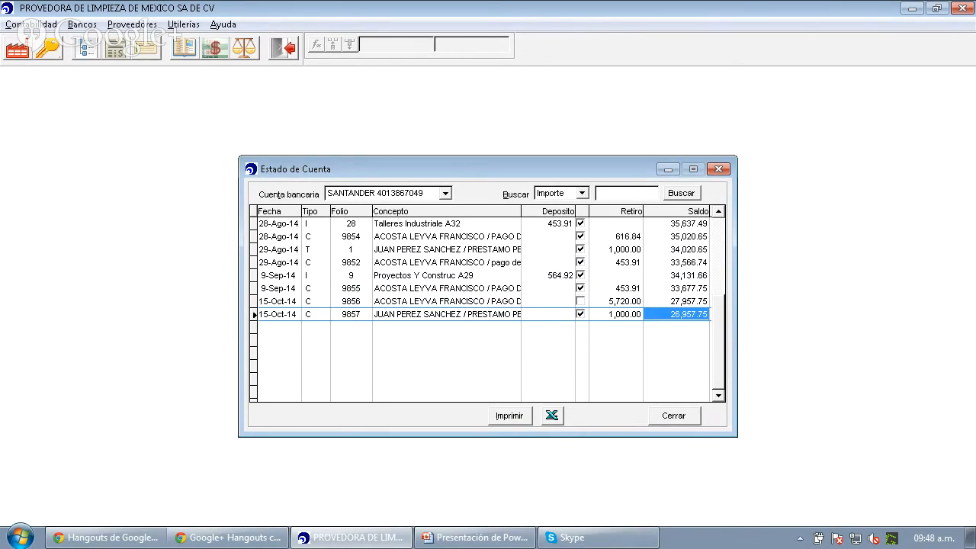
{"action": "left_click", "coordinate": [677, 418]}
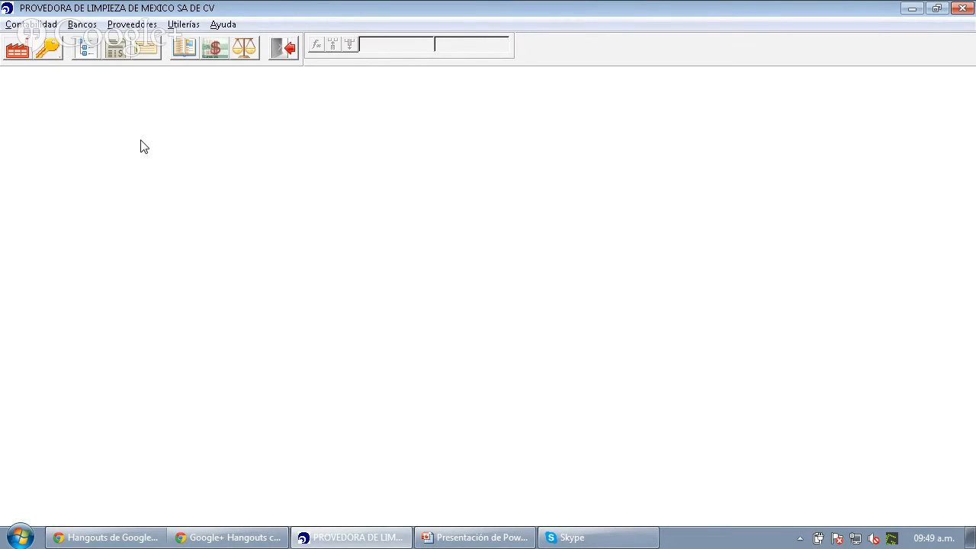
Switch to the presentation and return from the Conciliaciones Bancarias slide to the Temario slide
{"action": "key", "text": "alt+Tab"}
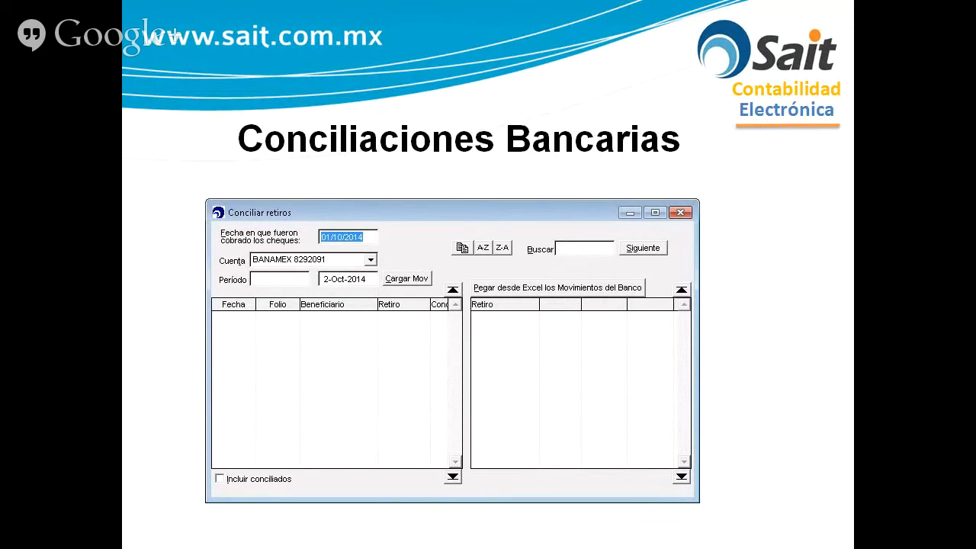
{"action": "key", "text": "alt+Tab"}
{"action": "key", "text": "alt+Tab"}
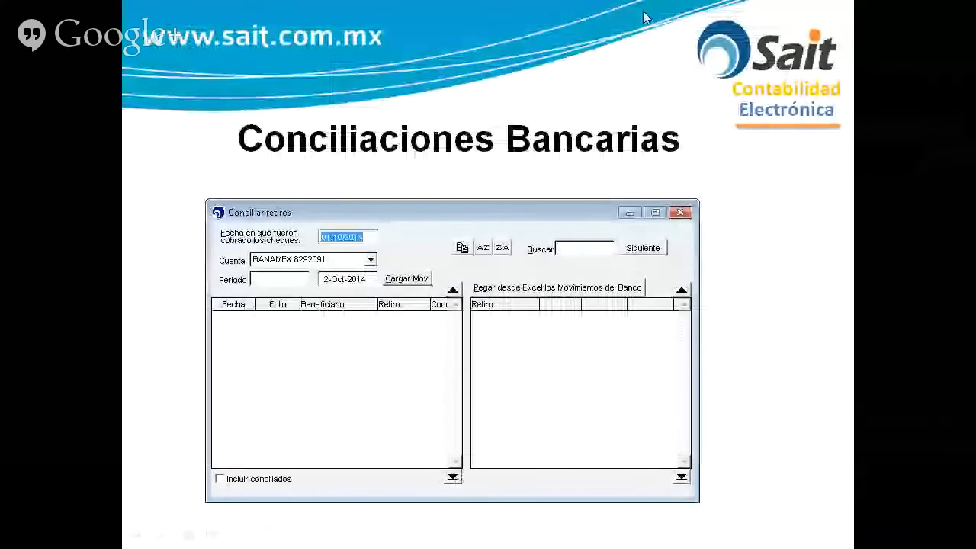
{"action": "left_click", "coordinate": [788, 49]}
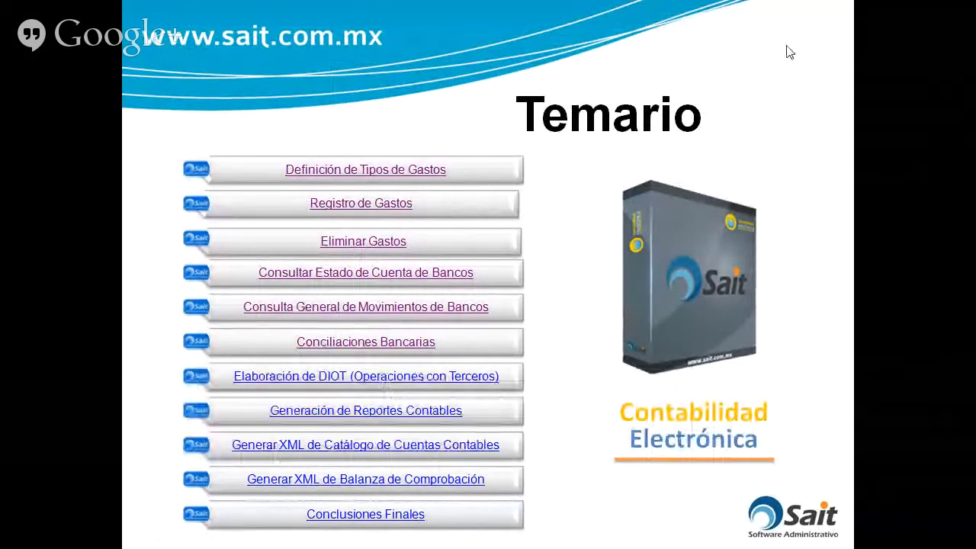
Switch back to SAIT, open the printable bank reconciliation and set its cut-off date to 15-Oct-2014
{"action": "key", "text": "alt+Tab"}
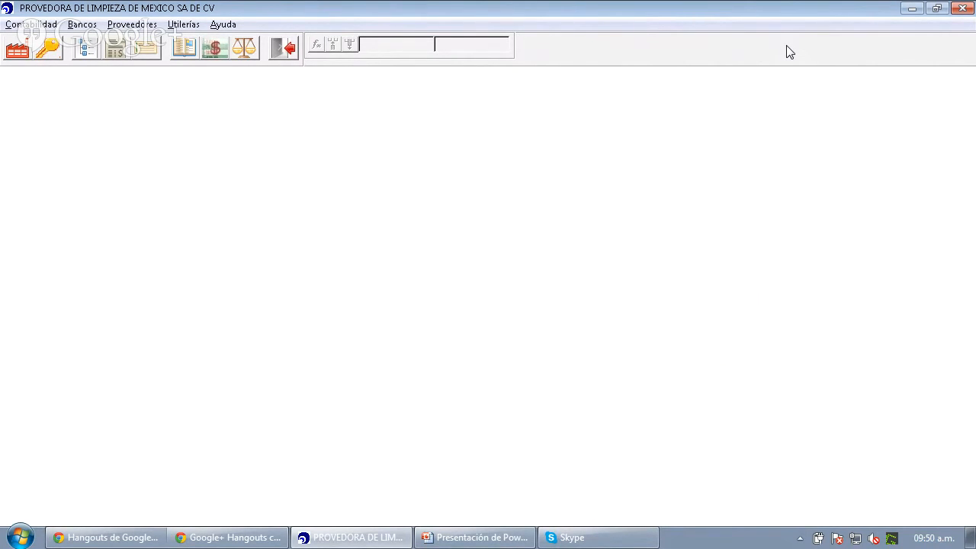
{"action": "left_click", "coordinate": [83, 24]}
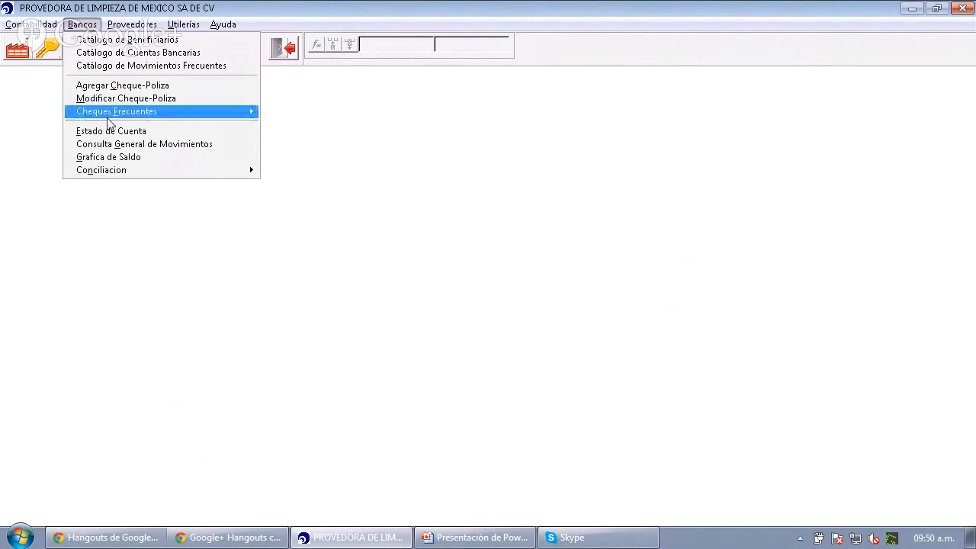
{"action": "mouse_move", "coordinate": [142, 180]}
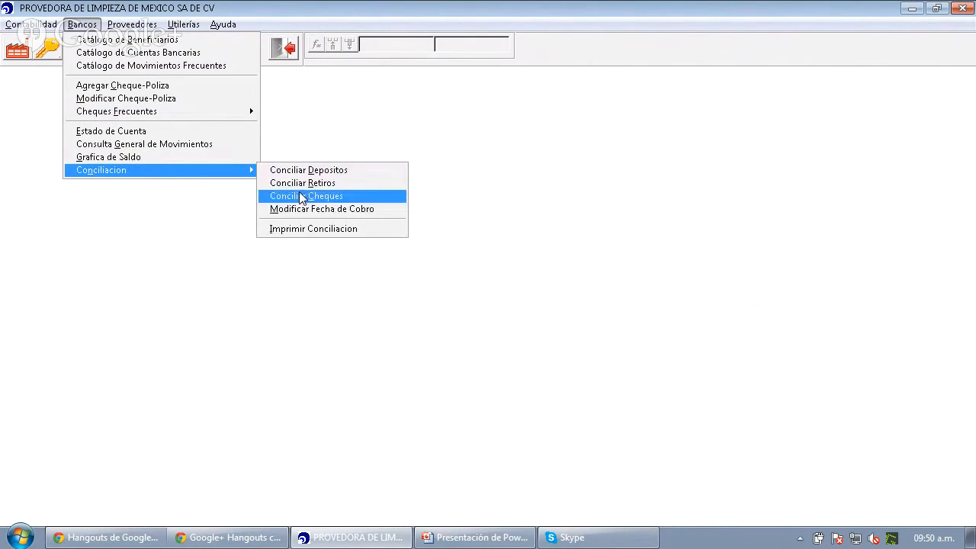
{"action": "left_click", "coordinate": [319, 230]}
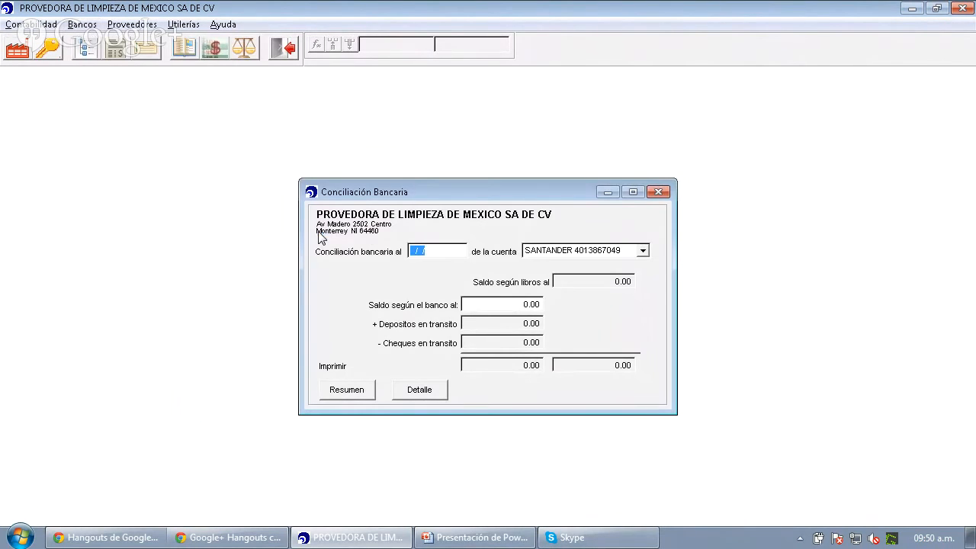
{"action": "left_click_drag", "start_coordinate": [438, 197], "coordinate": [391, 173]}
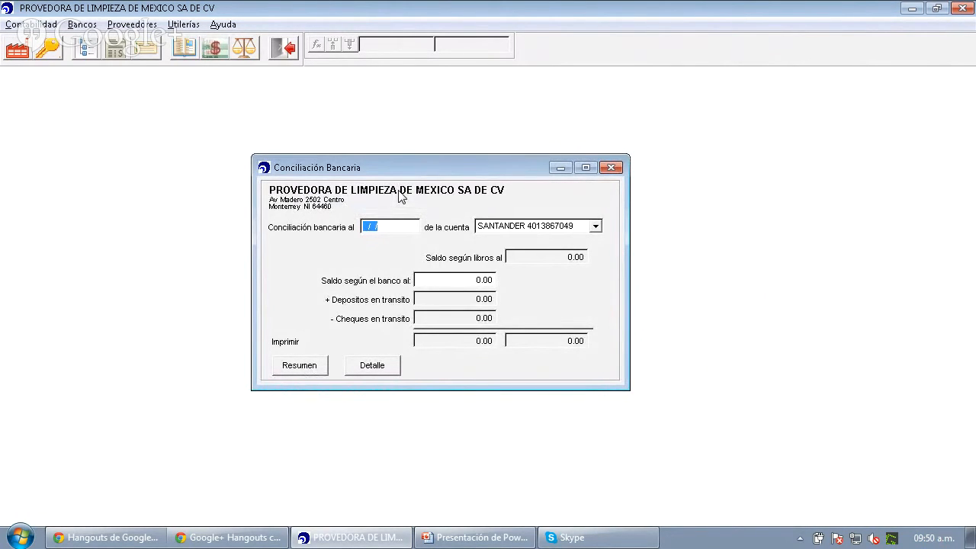
{"action": "type", "text": "1515"}
{"action": "key", "text": "BackSpace"}
{"action": "key", "text": "BackSpace"}
{"action": "key", "text": "BackSpace"}
{"action": "key", "text": "BackSpace"}
{"action": "type", "text": "1510"}
{"action": "key", "text": "Tab"}
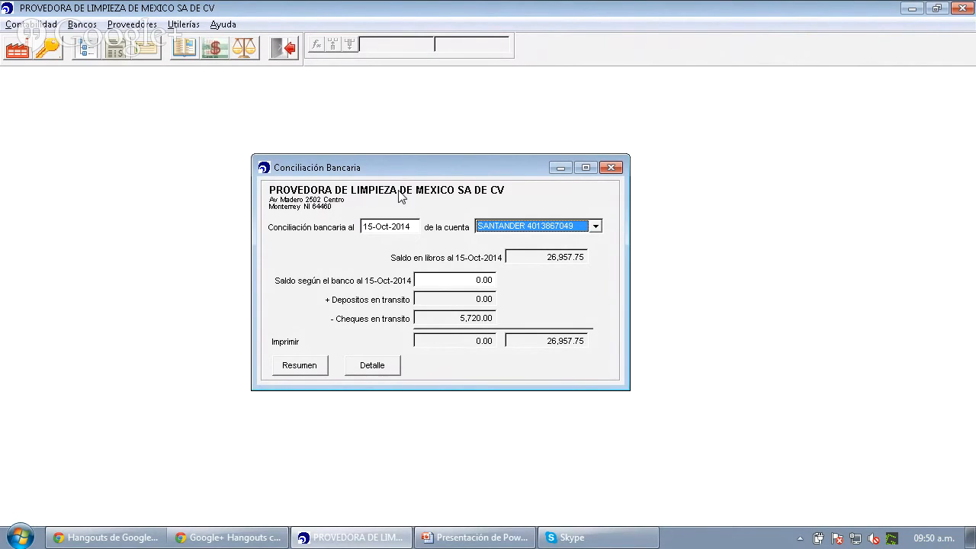
{"action": "key", "text": "Tab"}
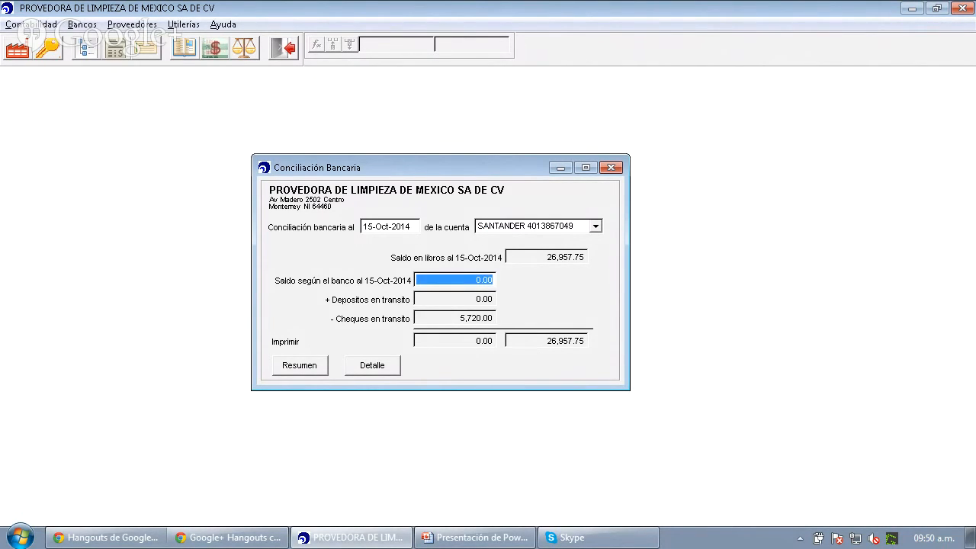
Change the reconciliation's bank to the first listed BANAMEX account and back to the first SANTANDER account
{"action": "left_click", "coordinate": [593, 227]}
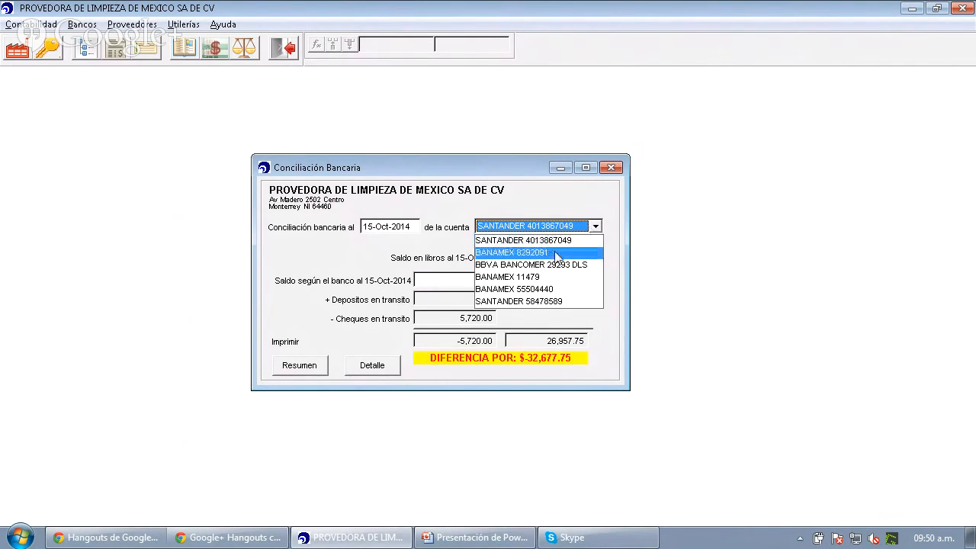
{"action": "left_click", "coordinate": [555, 252]}
{"action": "left_click", "coordinate": [584, 228]}
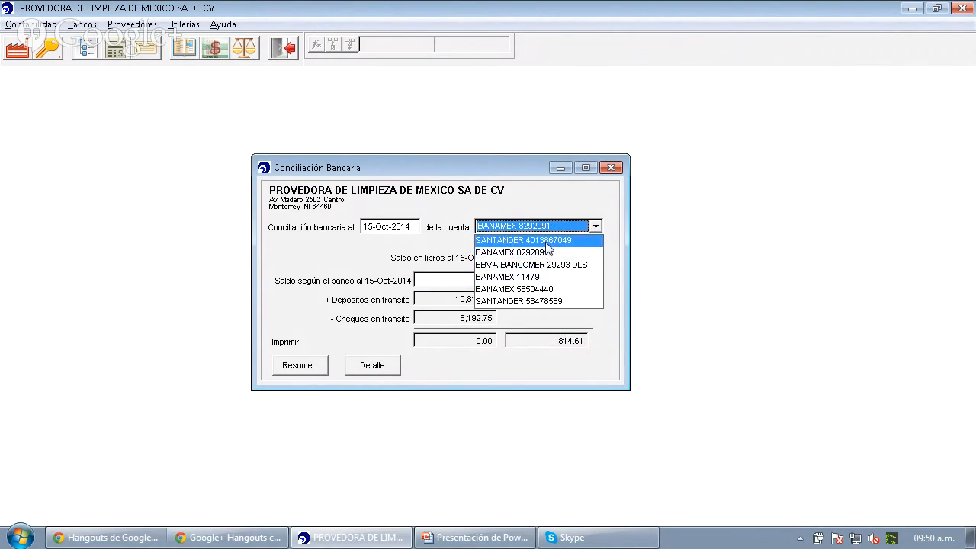
{"action": "left_click", "coordinate": [545, 241]}
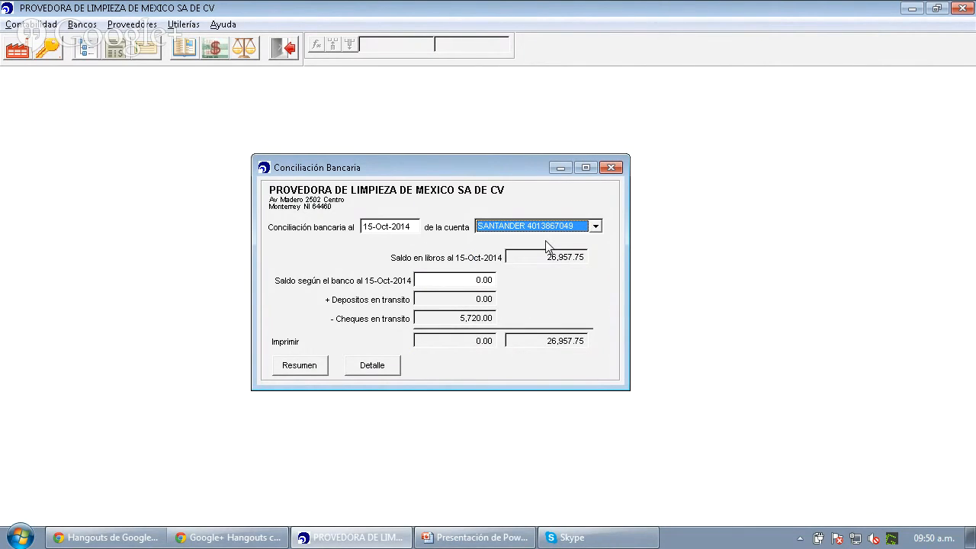
Set the balance according to the bank at 15-Oct-2014 to 32,677.75
{"action": "key", "text": "Tab"}
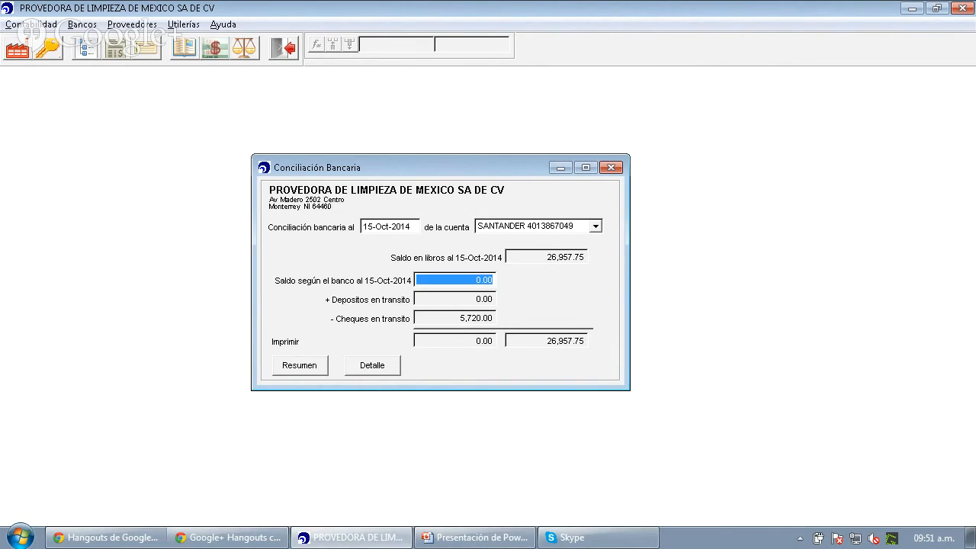
{"action": "type", "text": "326,77"}
{"action": "type", "text": ".75"}
{"action": "key", "text": "Tab"}
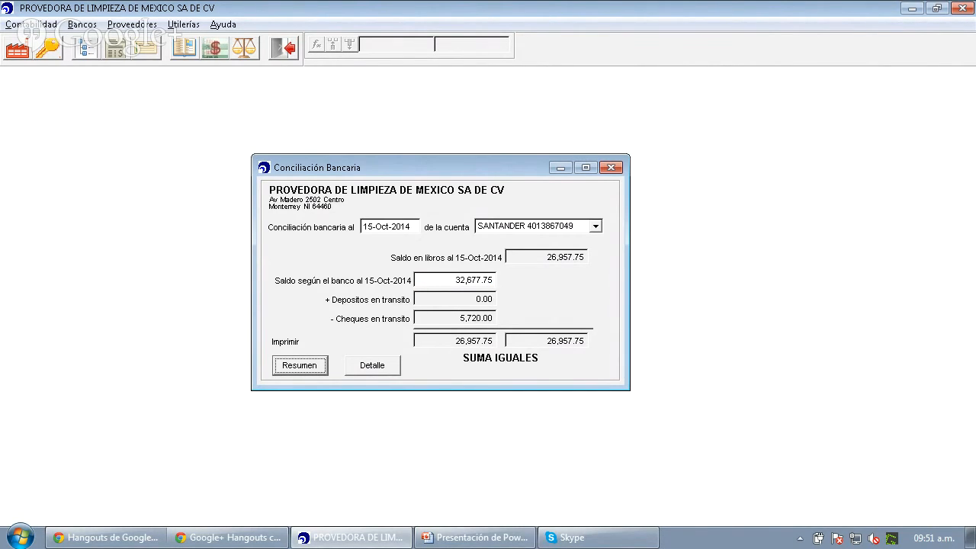
{"action": "left_click_drag", "start_coordinate": [448, 280], "coordinate": [518, 286]}
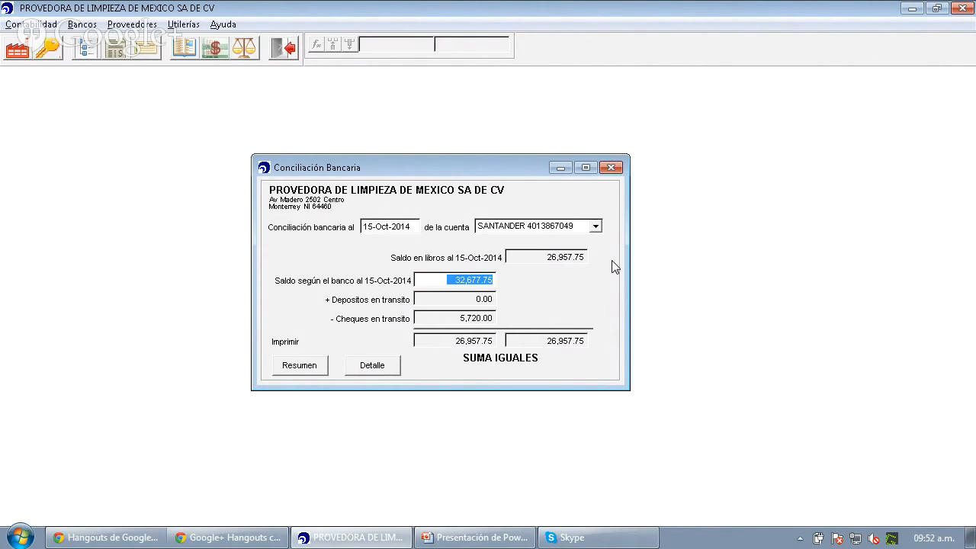
Preview the detailed bank reconciliation report on screen, examine its outstanding cheques section and close the preview
{"action": "left_click", "coordinate": [378, 365]}
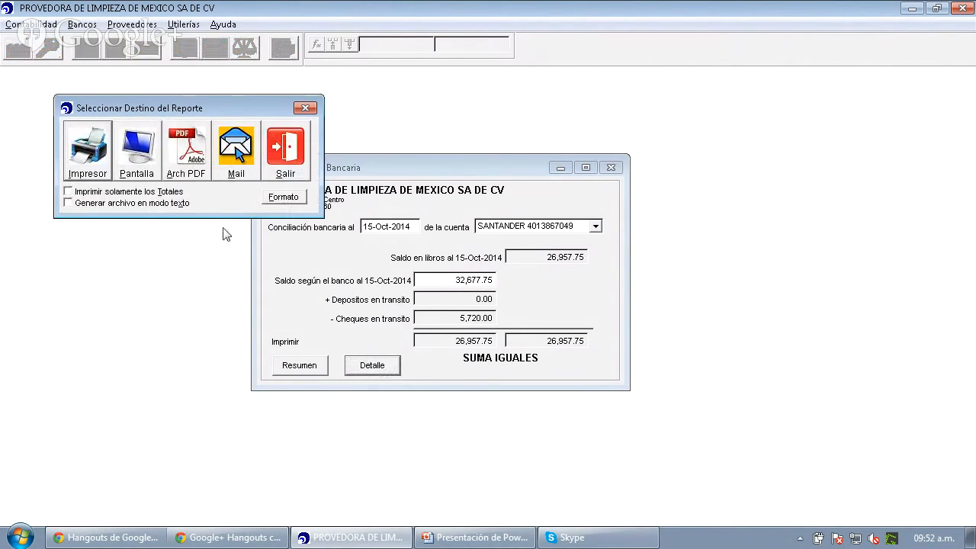
{"action": "left_click", "coordinate": [152, 160]}
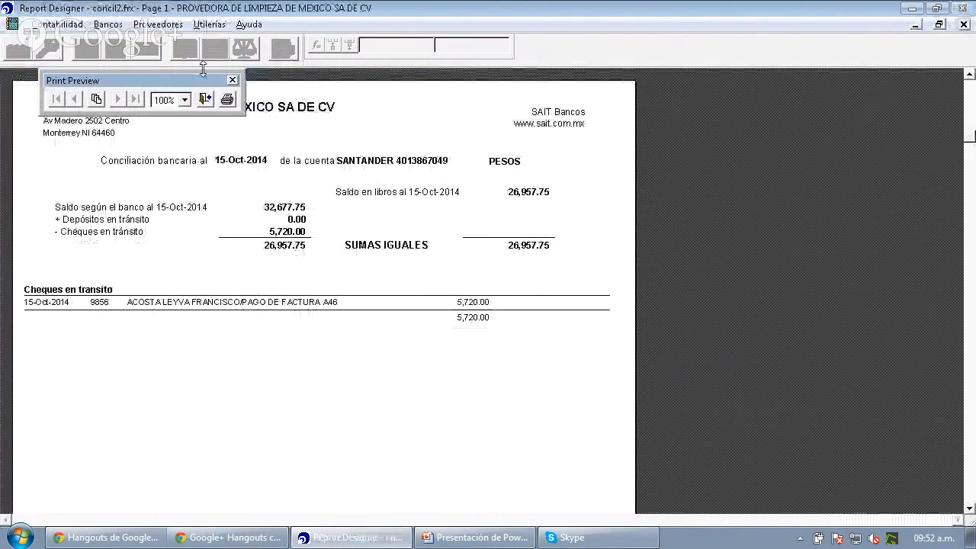
{"action": "left_click_drag", "start_coordinate": [419, 85], "coordinate": [682, 66]}
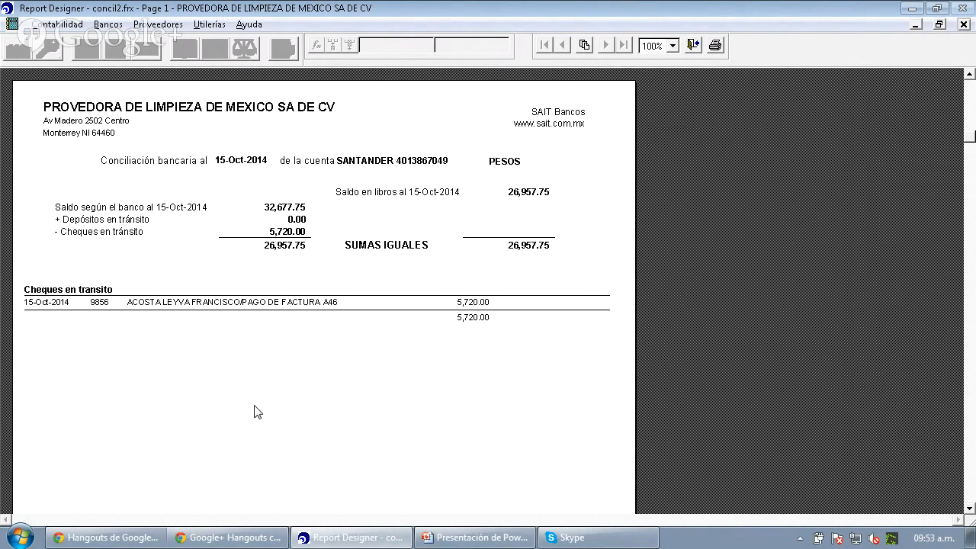
{"action": "double_click", "coordinate": [406, 235]}
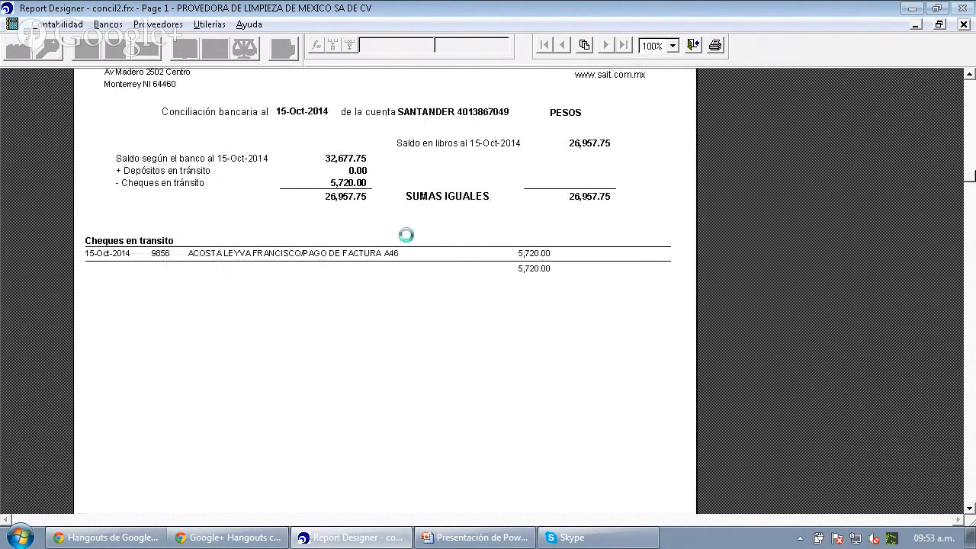
{"action": "key", "text": "Escape"}
{"action": "key", "text": "Escape"}
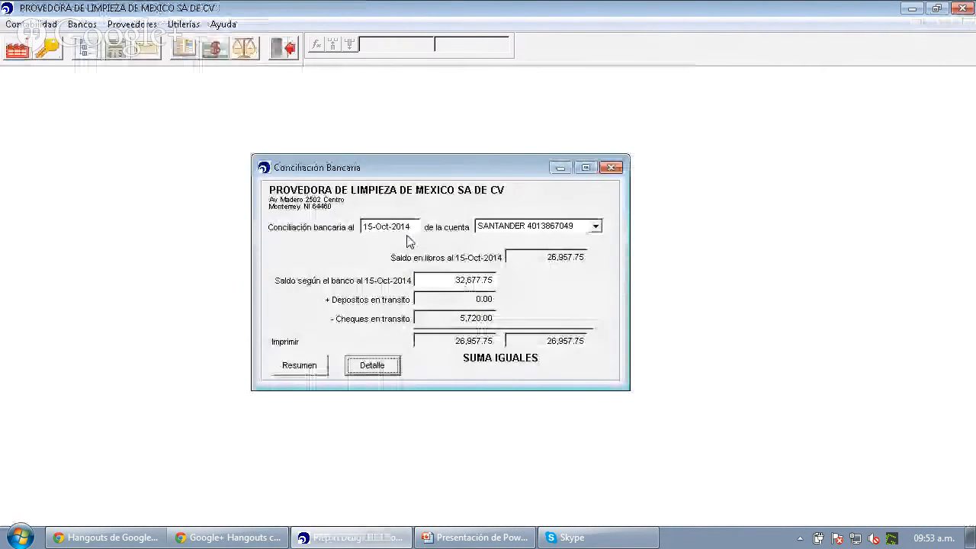
Preview the summary version of the bank reconciliation on screen, close it and switch to the presentation's Temario slide
{"action": "left_click", "coordinate": [284, 366]}
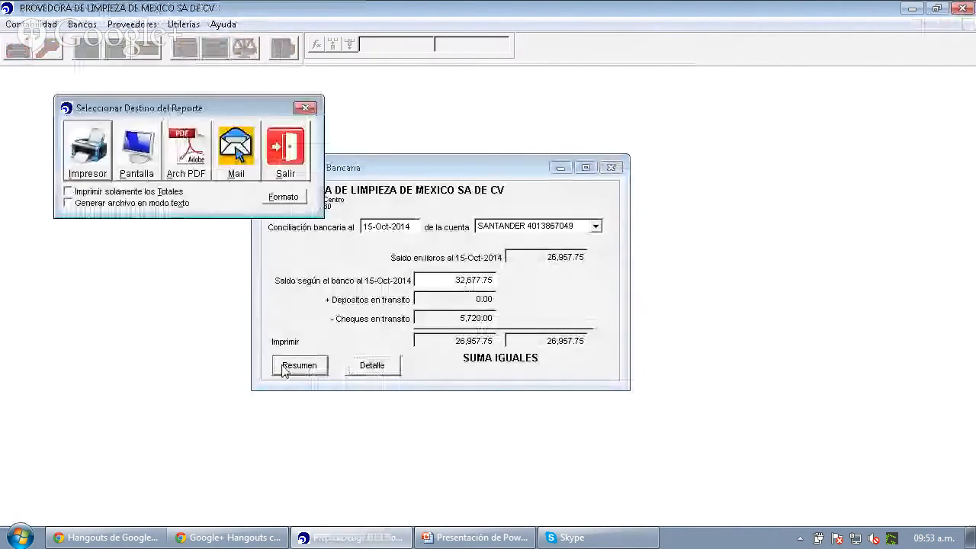
{"action": "left_click", "coordinate": [131, 173]}
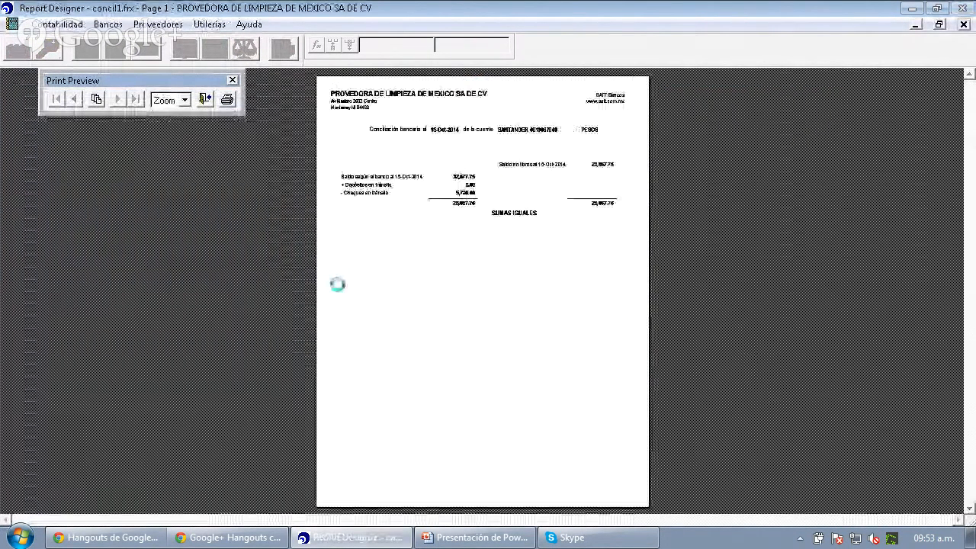
{"action": "left_click", "coordinate": [388, 233]}
{"action": "left_click_drag", "start_coordinate": [204, 109], "coordinate": [708, 45]}
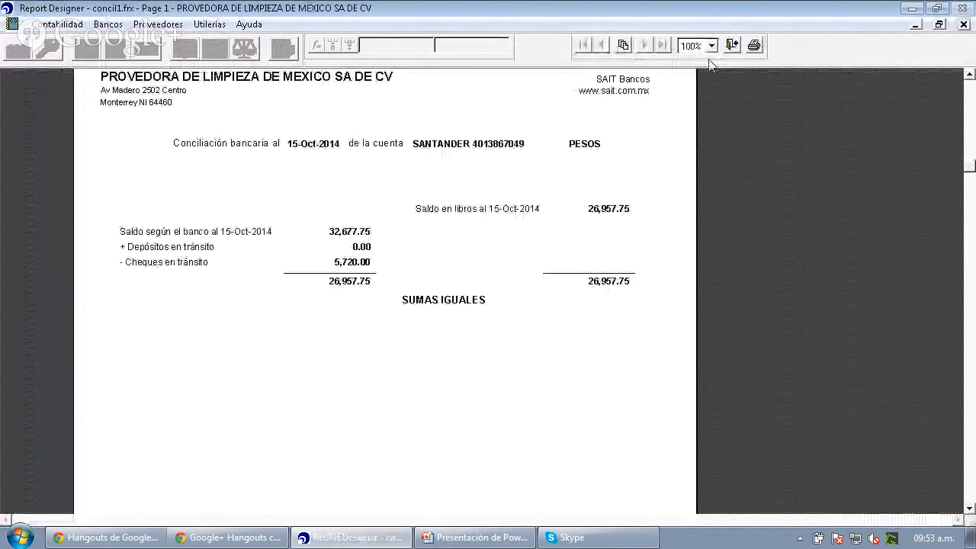
{"action": "left_click", "coordinate": [429, 318]}
{"action": "left_click", "coordinate": [465, 253]}
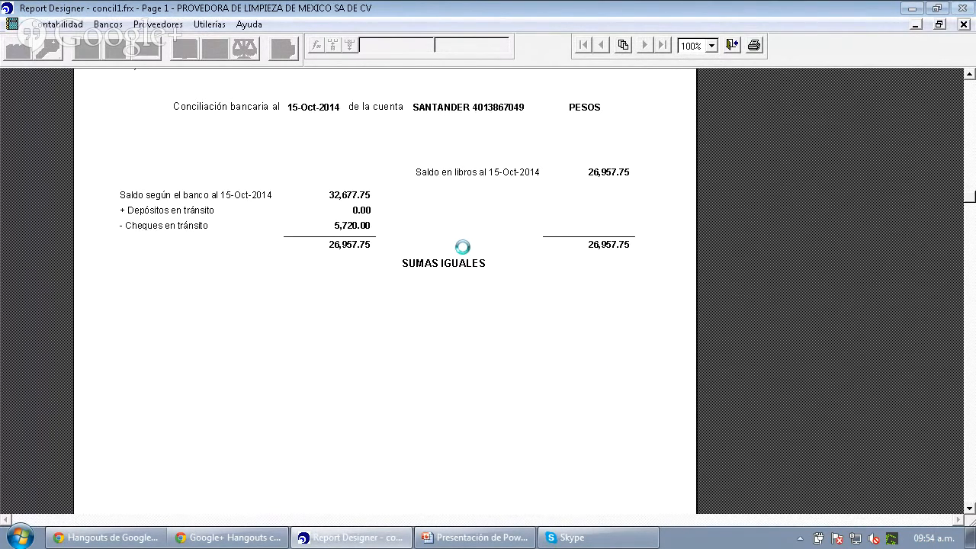
{"action": "key", "text": "Escape"}
{"action": "key", "text": "Escape"}
{"action": "key", "text": "Escape"}
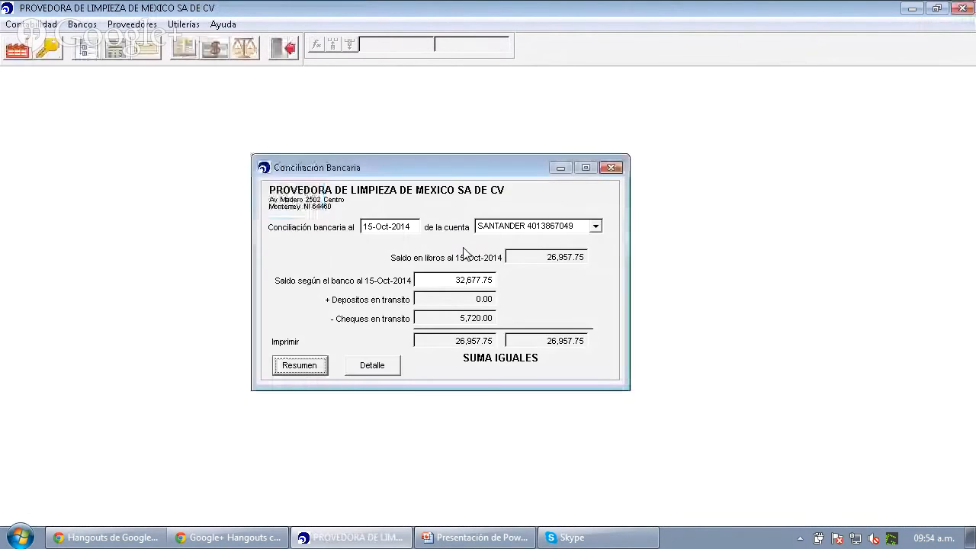
{"action": "key", "text": "alt+Tab"}
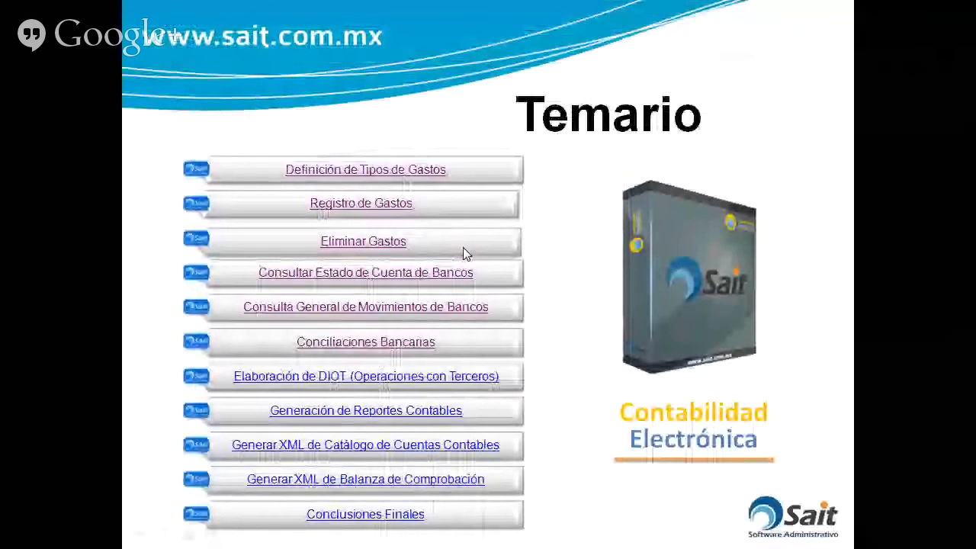
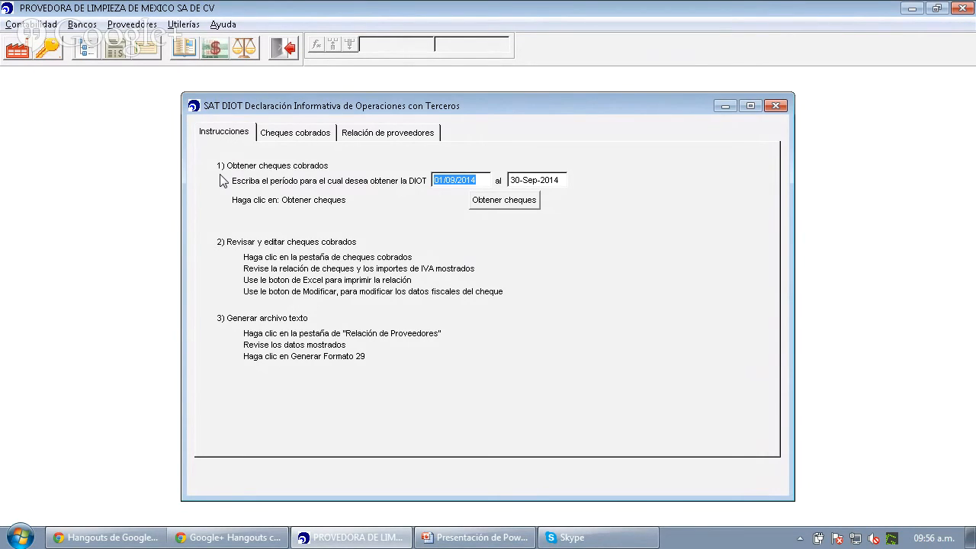
Keep the DIOT period from 1-Sep-2014 to 30-Sep-2014 and obtain the cashed cheques for it
{"action": "key", "text": "Tab"}
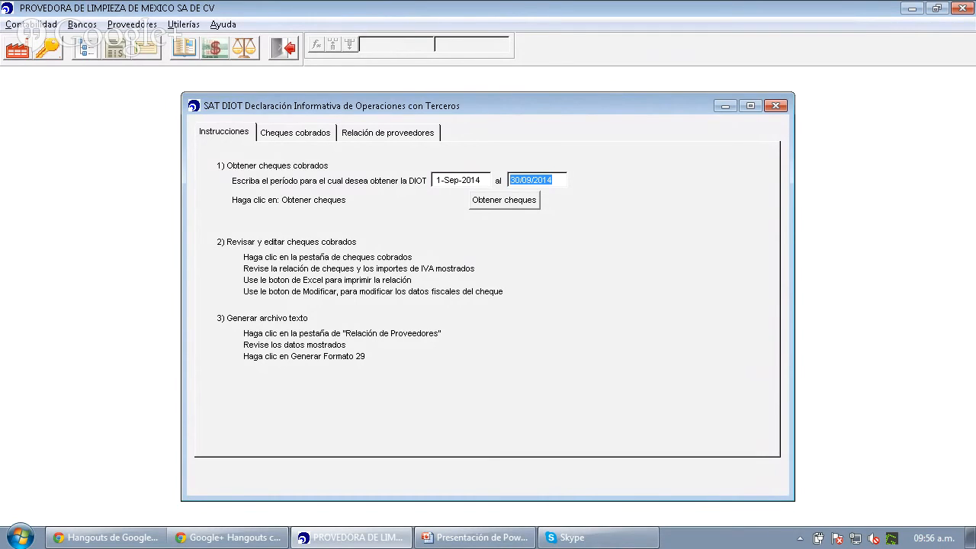
{"action": "key", "text": "Tab"}
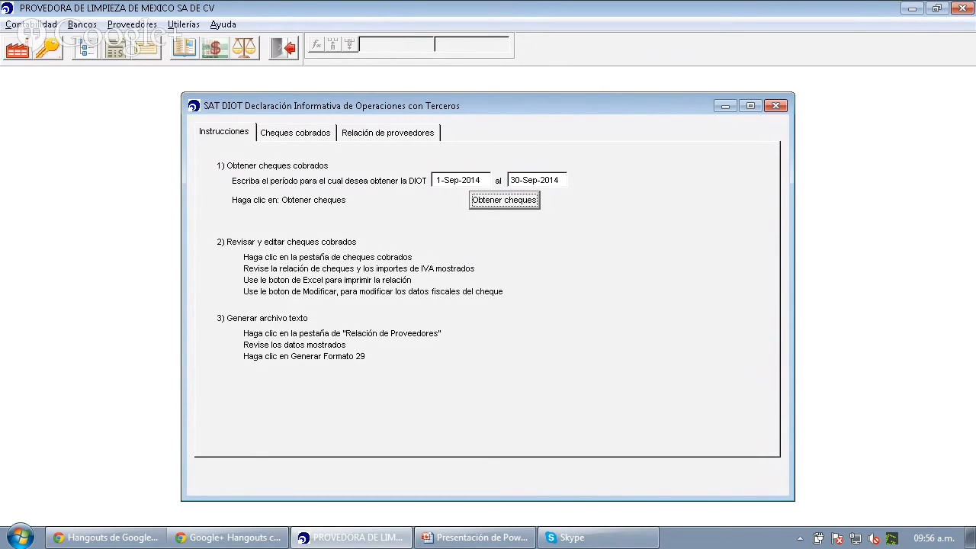
{"action": "key", "text": "Return"}
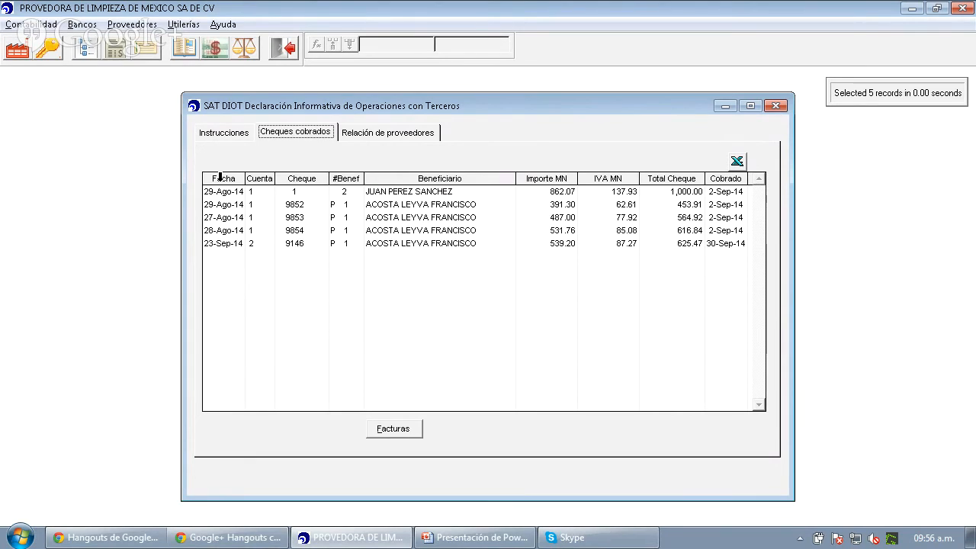
Examine the issue dates in the Fecha column of the cashed cheques list
{"action": "left_click", "coordinate": [235, 218]}
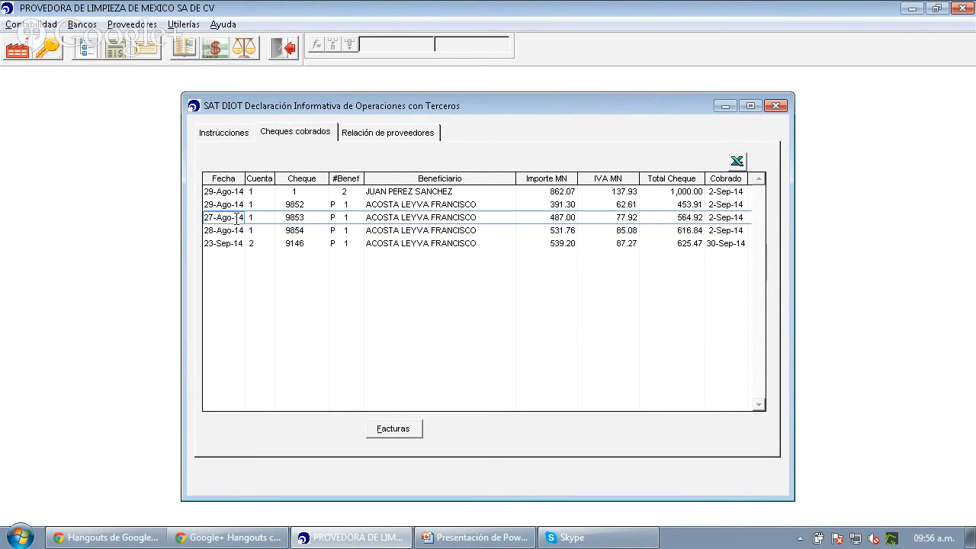
{"action": "key", "text": "Down"}
{"action": "key", "text": "Down"}
{"action": "key", "text": "Up"}
{"action": "key", "text": "Up"}
{"action": "key", "text": "Up"}
{"action": "key", "text": "Up"}
{"action": "key", "text": "Down"}
{"action": "key", "text": "Down"}
{"action": "key", "text": "Down"}
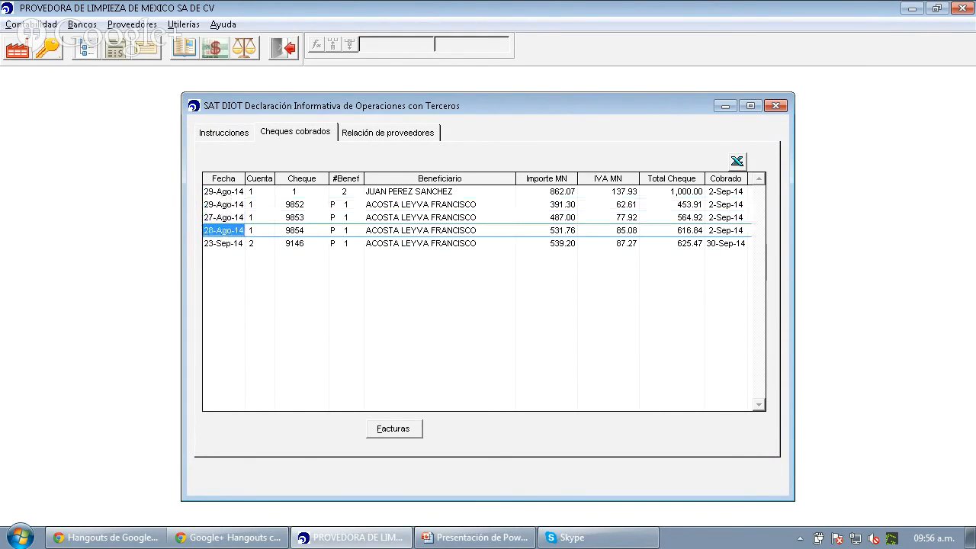
{"action": "key", "text": "Down"}
{"action": "key", "text": "Up"}
{"action": "key", "text": "Up"}
{"action": "key", "text": "Up"}
{"action": "key", "text": "Down"}
{"action": "key", "text": "Down"}
{"action": "key", "text": "Down"}
Move across to the Cobrado column and examine the date each listed cheque was cashed
{"action": "key", "text": "Right"}
{"action": "key", "text": "Right"}
{"action": "key", "text": "Right"}
{"action": "key", "text": "Right"}
{"action": "key", "text": "Right"}
{"action": "key", "text": "Right"}
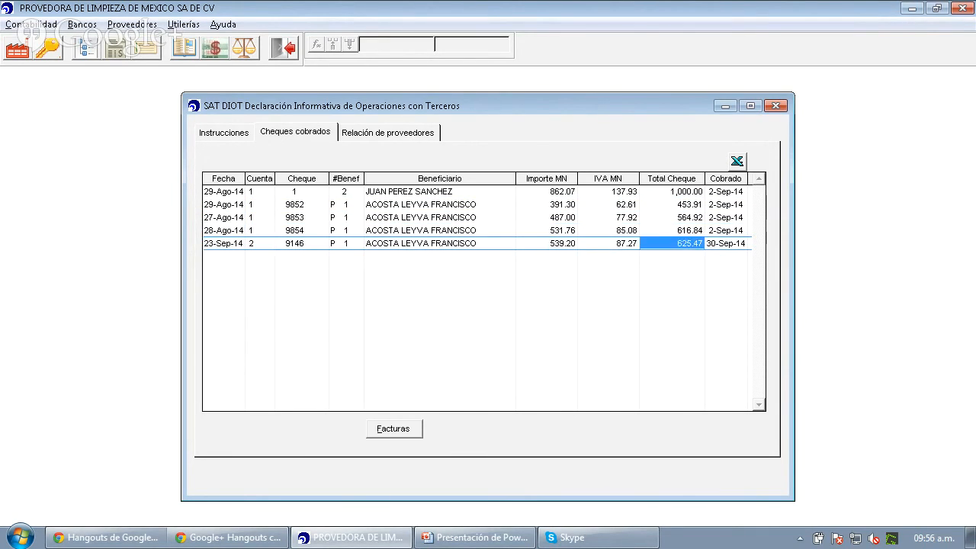
{"action": "key", "text": "Up"}
{"action": "key", "text": "Up"}
{"action": "key", "text": "Up"}
{"action": "key", "text": "Up"}
{"action": "key", "text": "Down"}
{"action": "key", "text": "Down"}
{"action": "key", "text": "Down"}
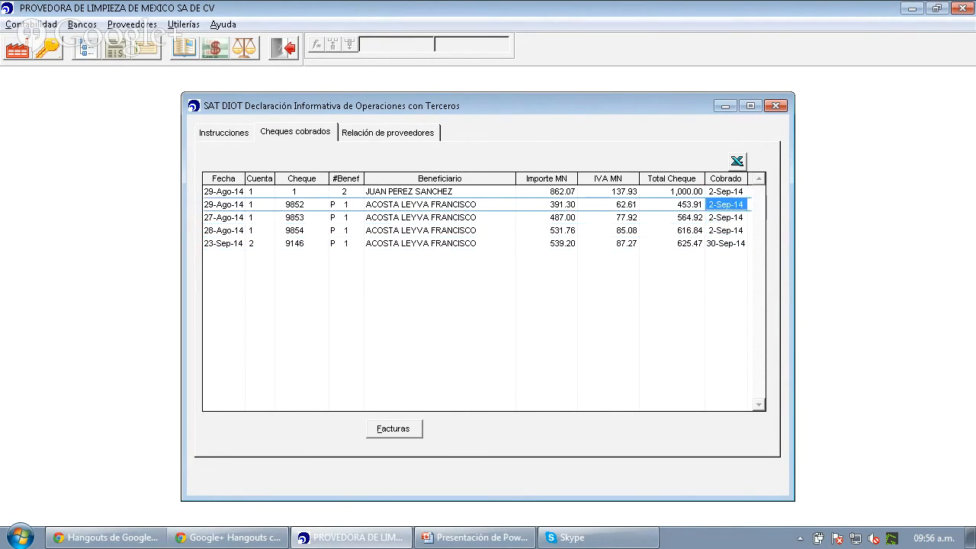
Return to the Fecha column and compare the cheques' issue dates with their cashing dates
{"action": "key", "text": "Home"}
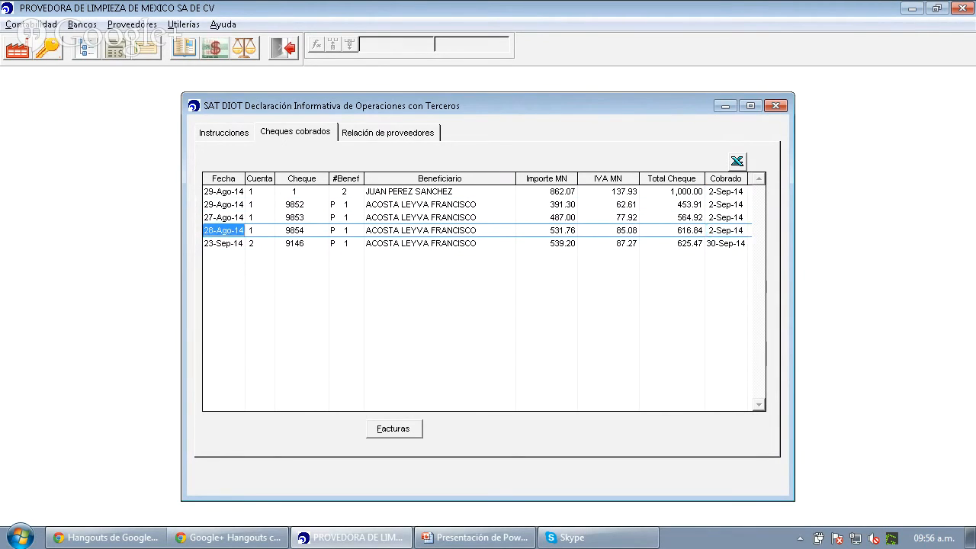
{"action": "key", "text": "Up"}
{"action": "key", "text": "Up"}
{"action": "key", "text": "Up"}
{"action": "key", "text": "Down"}
{"action": "key", "text": "Down"}
{"action": "key", "text": "Down"}
{"action": "key", "text": "Down"}
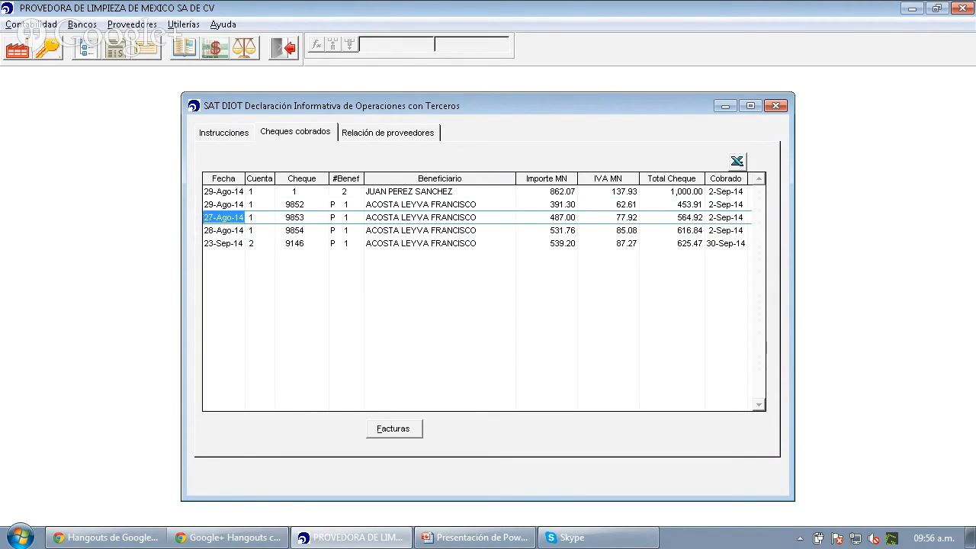
{"action": "key", "text": "Up"}
{"action": "key", "text": "Up"}
Examine the bank account and cheque numbers in the Cuenta and Cheque columns
{"action": "key", "text": "Right"}
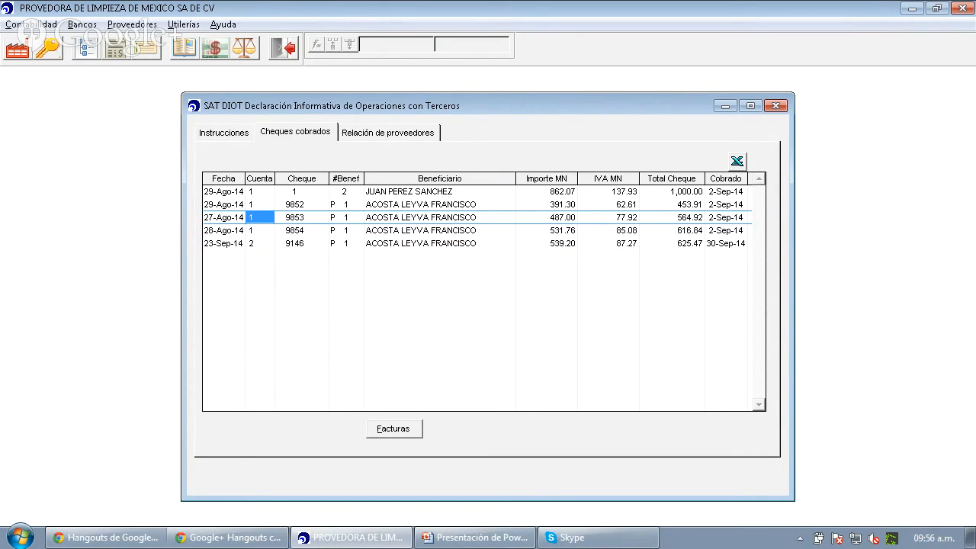
{"action": "key", "text": "Right"}
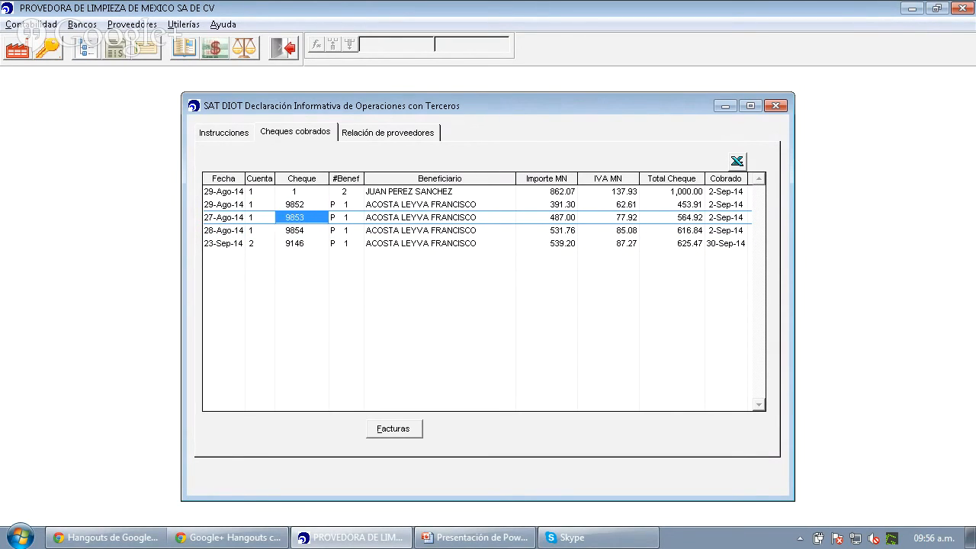
{"action": "key", "text": "Up"}
{"action": "key", "text": "Down"}
{"action": "key", "text": "Down"}
Examine the #Benef and Beneficiario columns to see which cheques belong to suppliers marked P
{"action": "key", "text": "Right"}
{"action": "key", "text": "Right"}
{"action": "key", "text": "Left"}
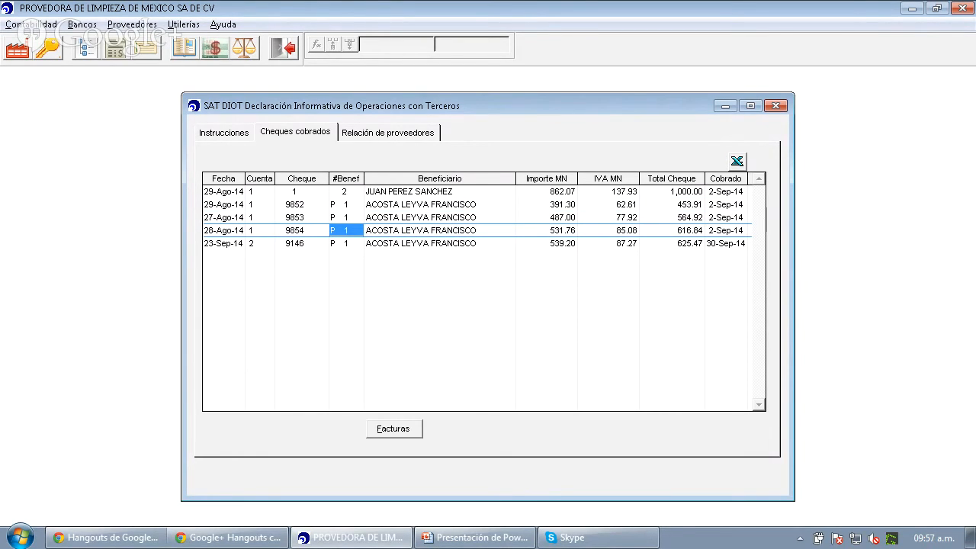
{"action": "key", "text": "Up"}
{"action": "key", "text": "Up"}
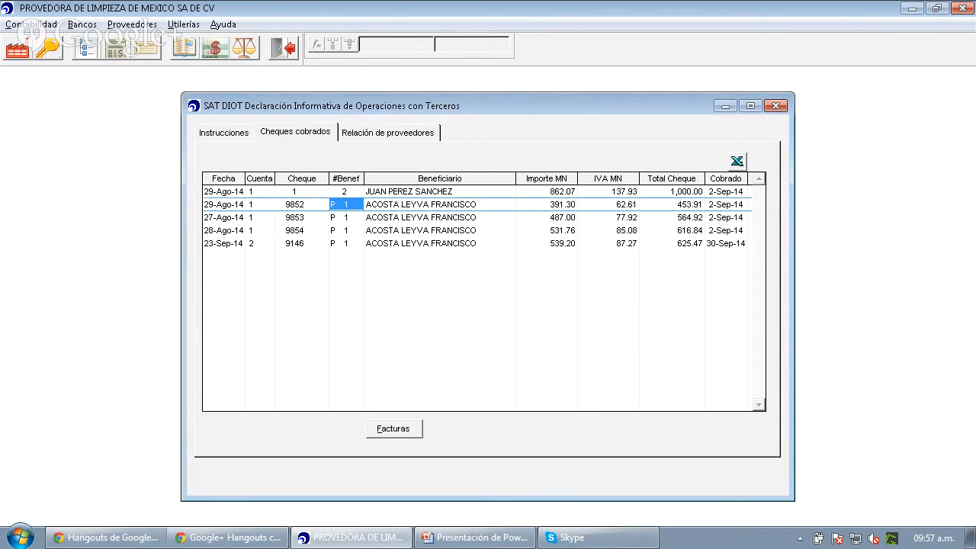
{"action": "key", "text": "Down"}
{"action": "key", "text": "Down"}
{"action": "key", "text": "Down"}
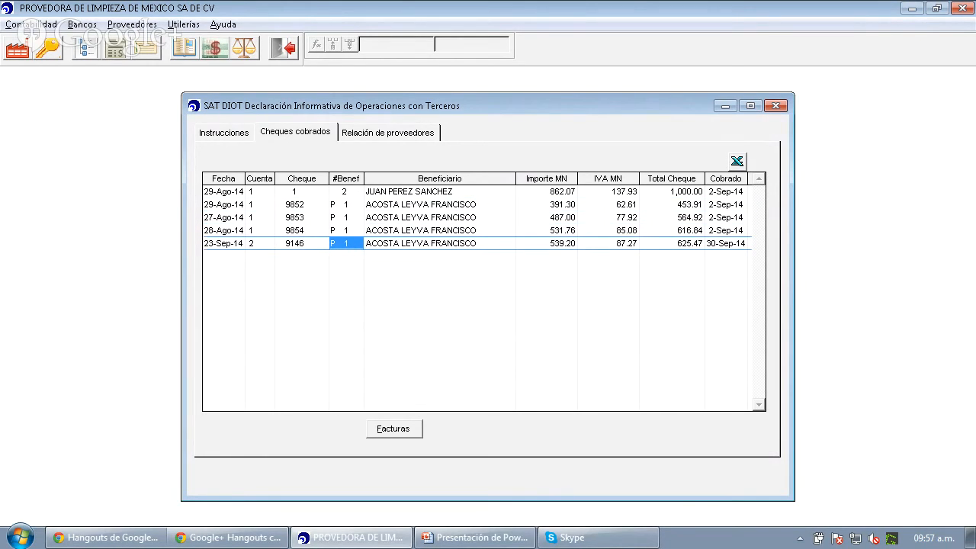
{"action": "key", "text": "Up"}
{"action": "key", "text": "Up"}
{"action": "key", "text": "Up"}
{"action": "key", "text": "Up"}
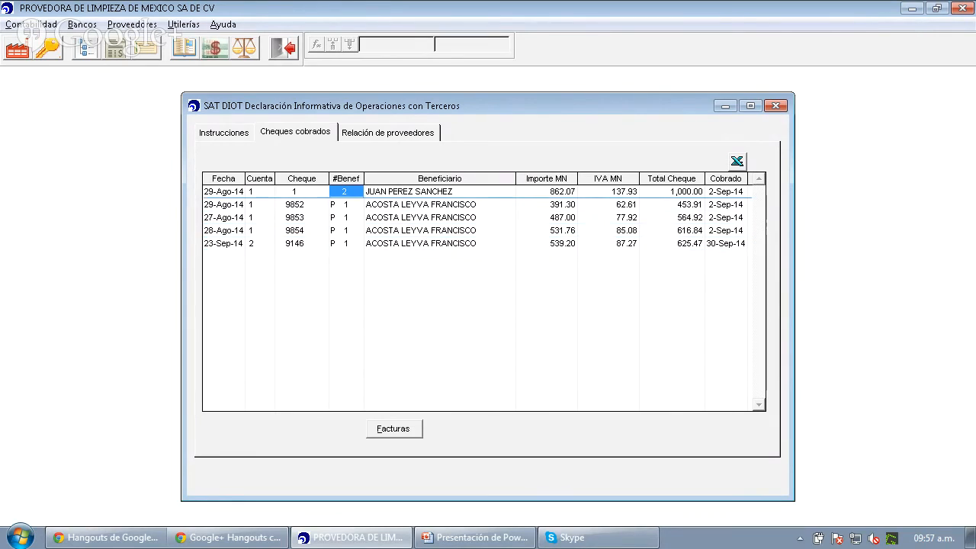
{"action": "key", "text": "Right"}
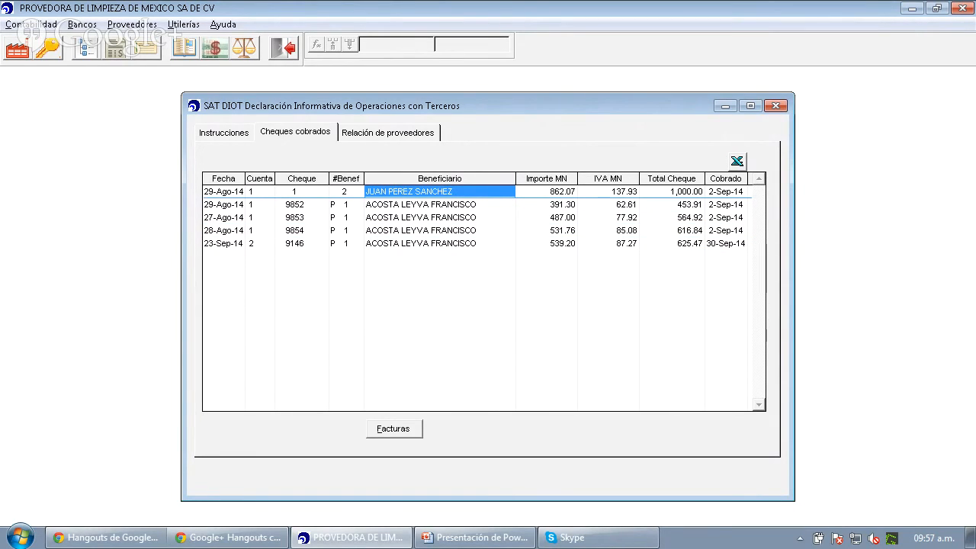
Examine the Importe MN, IVA MN and Total Cheque amounts of the cashed cheques
{"action": "key", "text": "Right"}
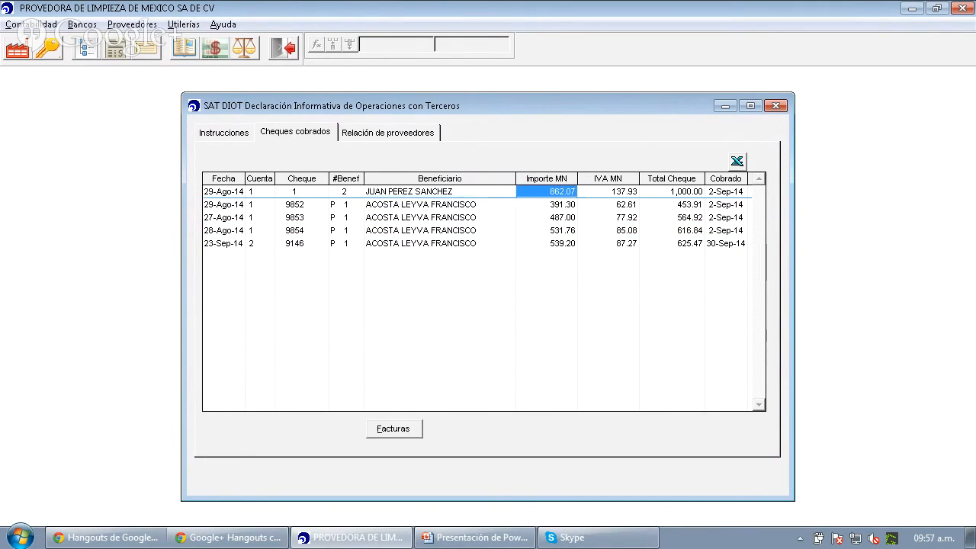
{"action": "key", "text": "Down"}
{"action": "key", "text": "Down"}
{"action": "key", "text": "Down"}
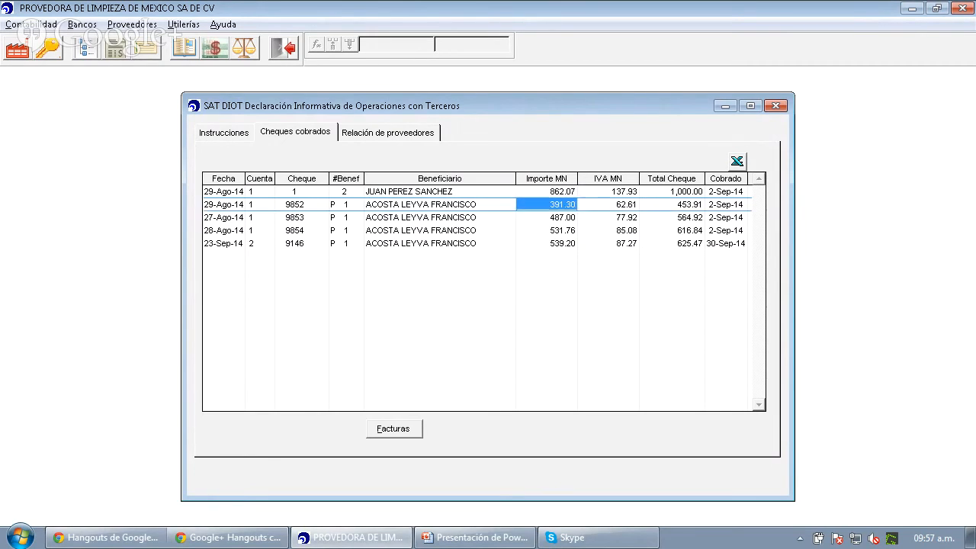
{"action": "key", "text": "Right"}
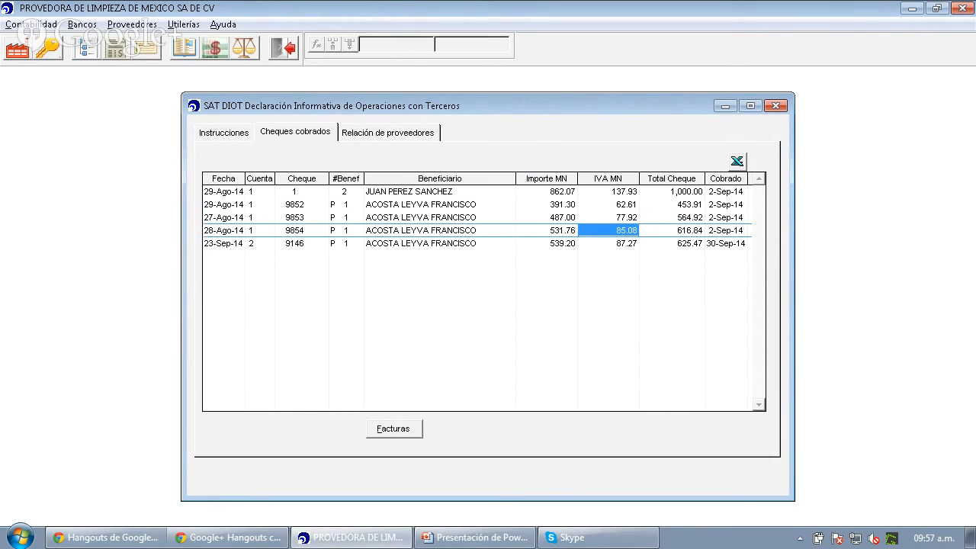
{"action": "key", "text": "Right"}
{"action": "key", "text": "Up"}
{"action": "key", "text": "Up"}
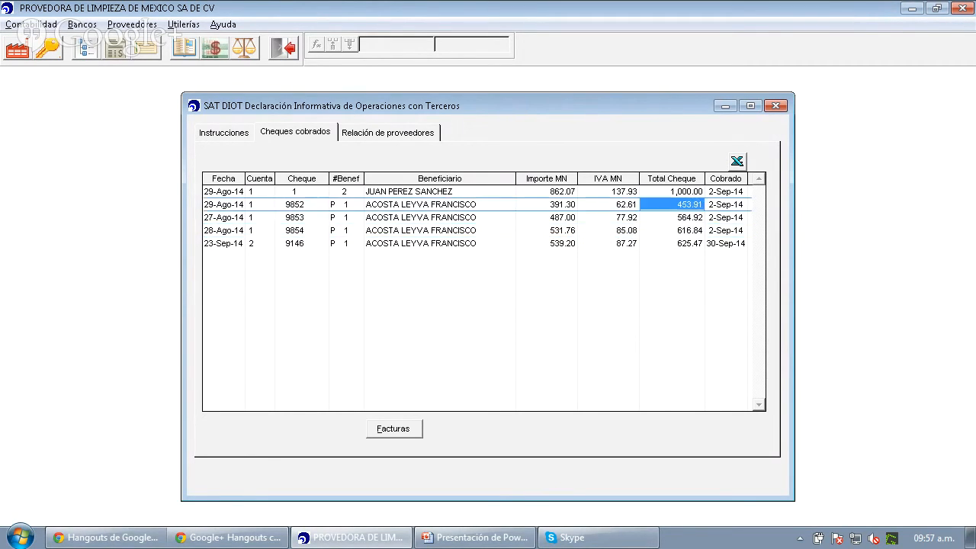
{"action": "key", "text": "Up"}
{"action": "key", "text": "Down"}
Check the Cobrado column again and go back across the 27-Ago-14 cheque to its #Benef field
{"action": "key", "text": "Right"}
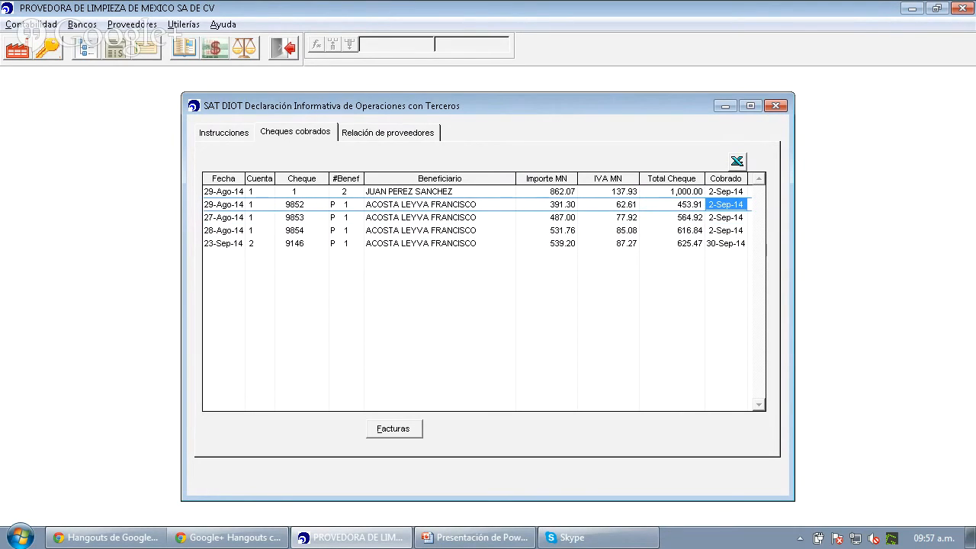
{"action": "key", "text": "Down"}
{"action": "key", "text": "Left"}
{"action": "key", "text": "Left"}
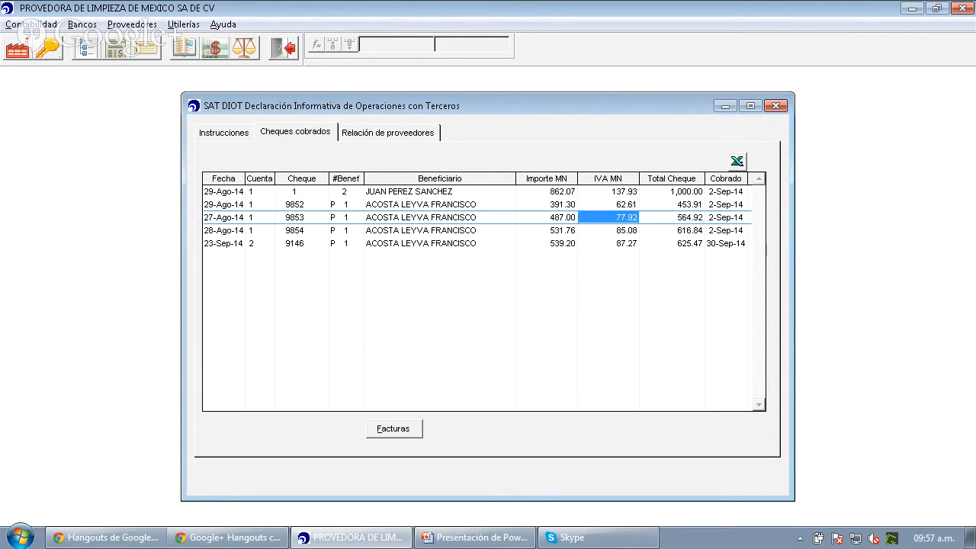
{"action": "key", "text": "Left"}
{"action": "key", "text": "Left"}
{"action": "key", "text": "Left"}
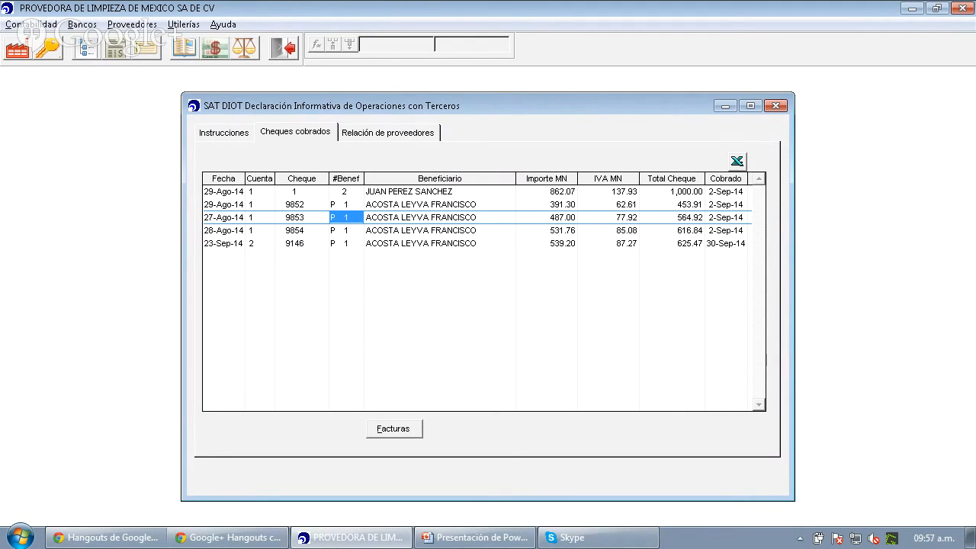
Go through the supplier cheques in the list, comparing their #Benef and Cheque fields, and return to the 28-Ago-14 one
{"action": "key", "text": "Down"}
{"action": "key", "text": "Down"}
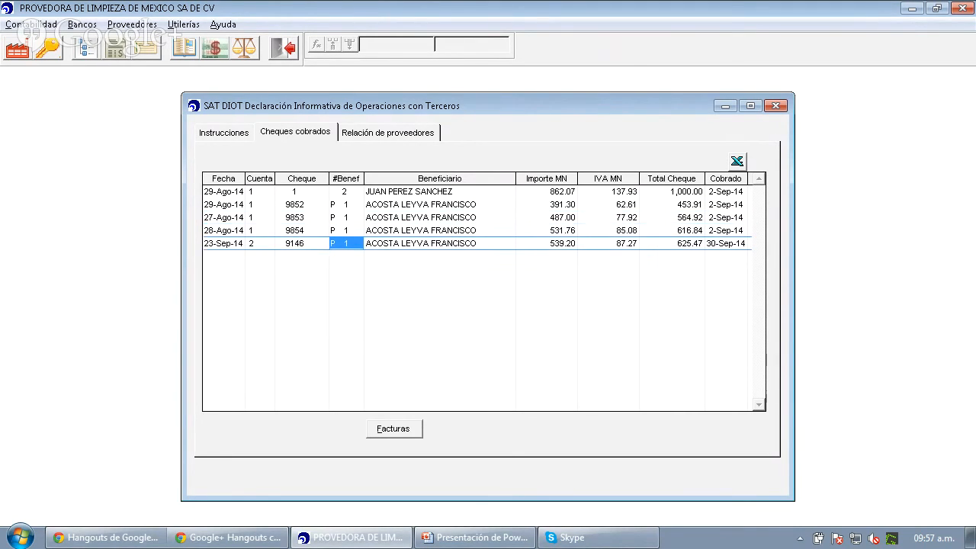
{"action": "key", "text": "Up"}
{"action": "key", "text": "Left"}
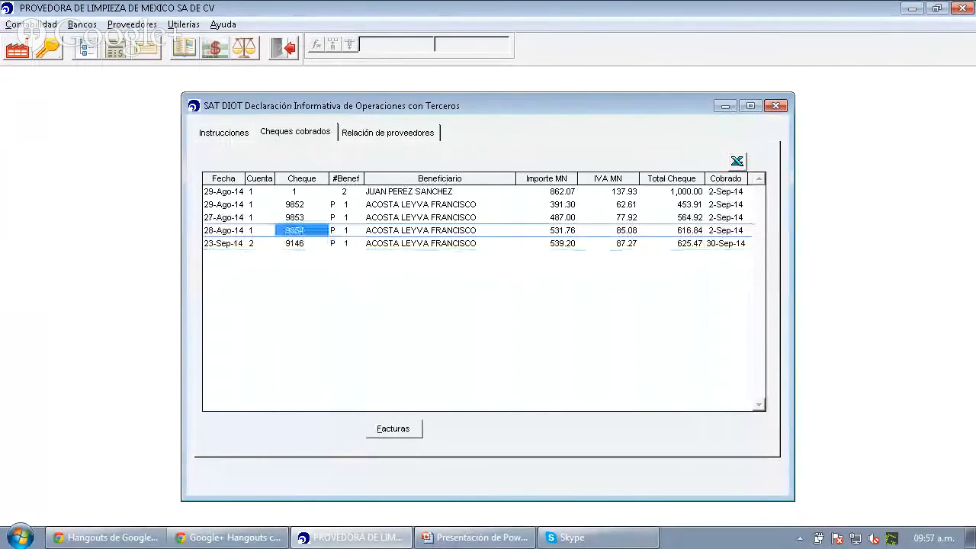
{"action": "key", "text": "Down"}
{"action": "key", "text": "Up"}
{"action": "key", "text": "Up"}
{"action": "key", "text": "Up"}
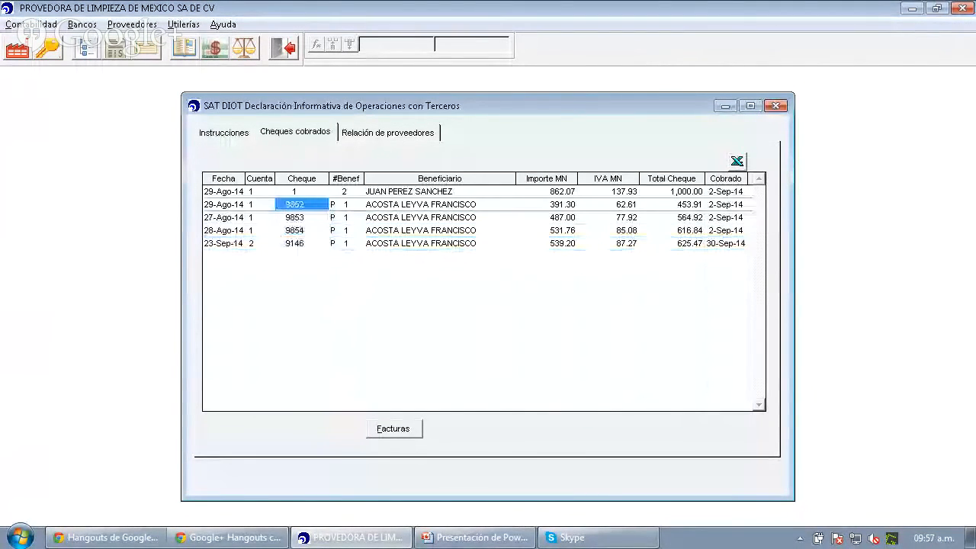
{"action": "key", "text": "Down"}
{"action": "key", "text": "Down"}
{"action": "key", "text": "Down"}
{"action": "key", "text": "Up"}
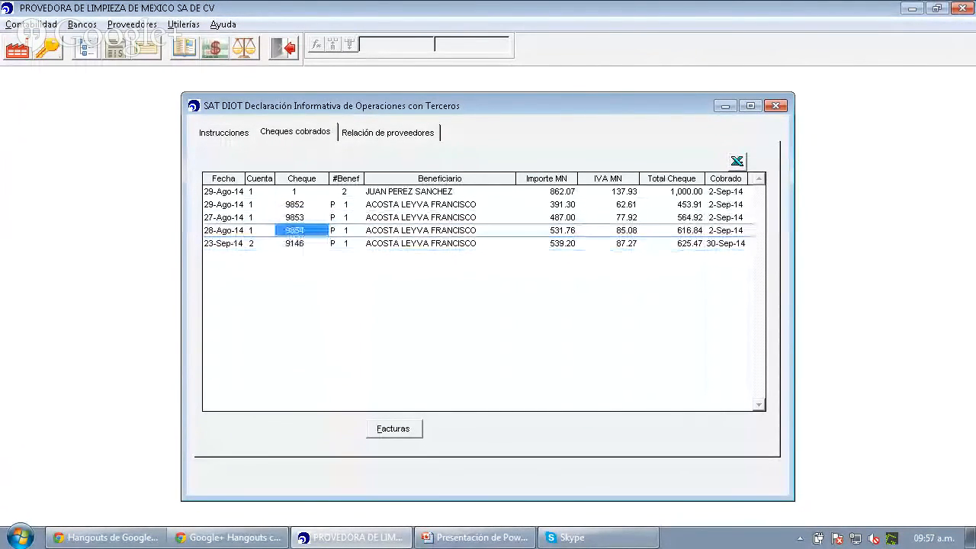
Open the invoices paid by the 28-Ago-14 cheque and check the document's supplier and folio
{"action": "left_click", "coordinate": [394, 429]}
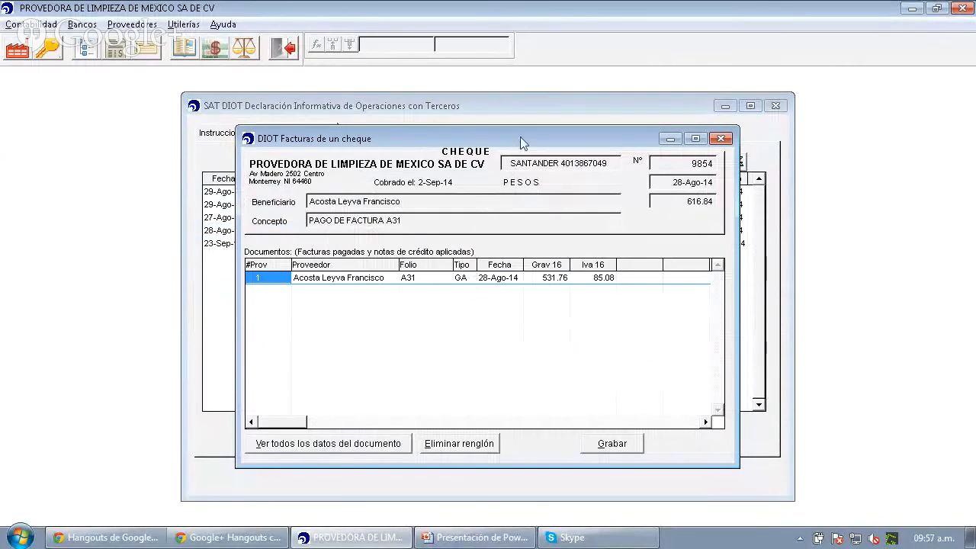
{"action": "left_click_drag", "start_coordinate": [521, 141], "coordinate": [505, 161]}
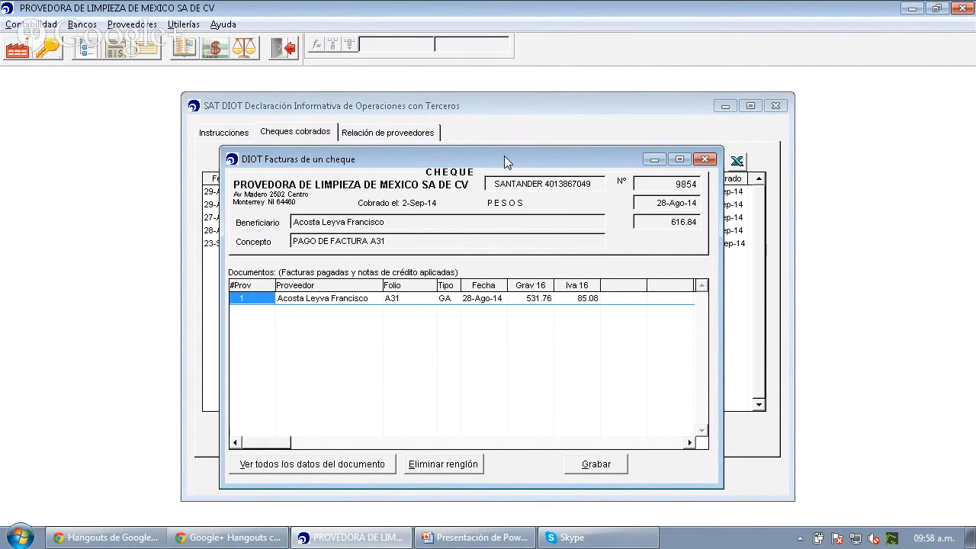
{"action": "key", "text": "Right"}
{"action": "key", "text": "Right"}
{"action": "key", "text": "Left"}
{"action": "key", "text": "Left"}
{"action": "left_click", "coordinate": [410, 298]}
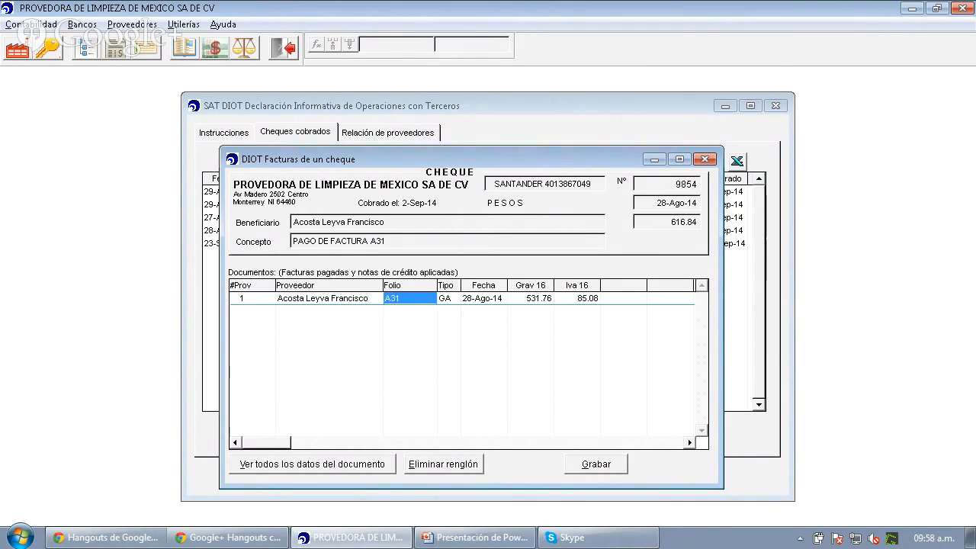
Examine the Tipo, Fecha, Grav 16 and Iva 16 fields of invoice A31
{"action": "key", "text": "Right"}
{"action": "key", "text": "Right"}
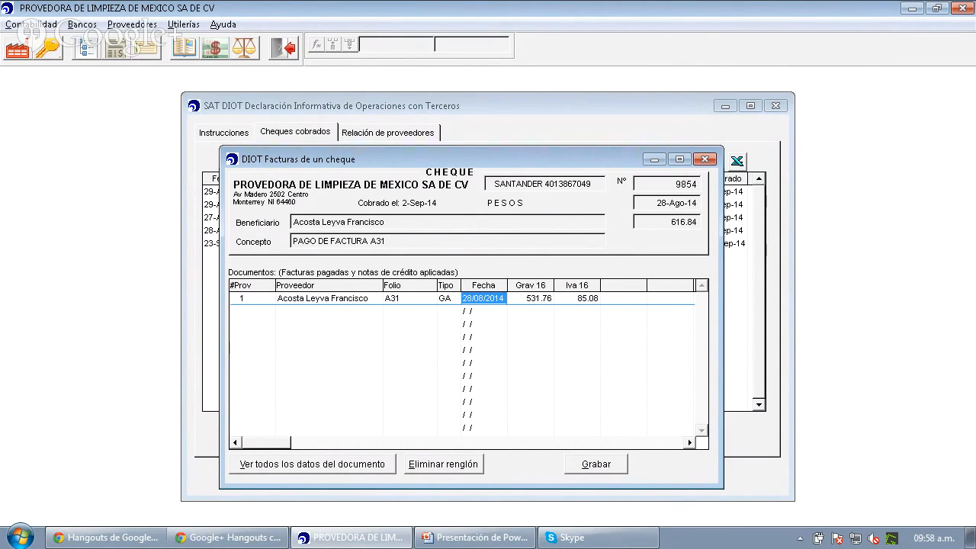
{"action": "key", "text": "Tab"}
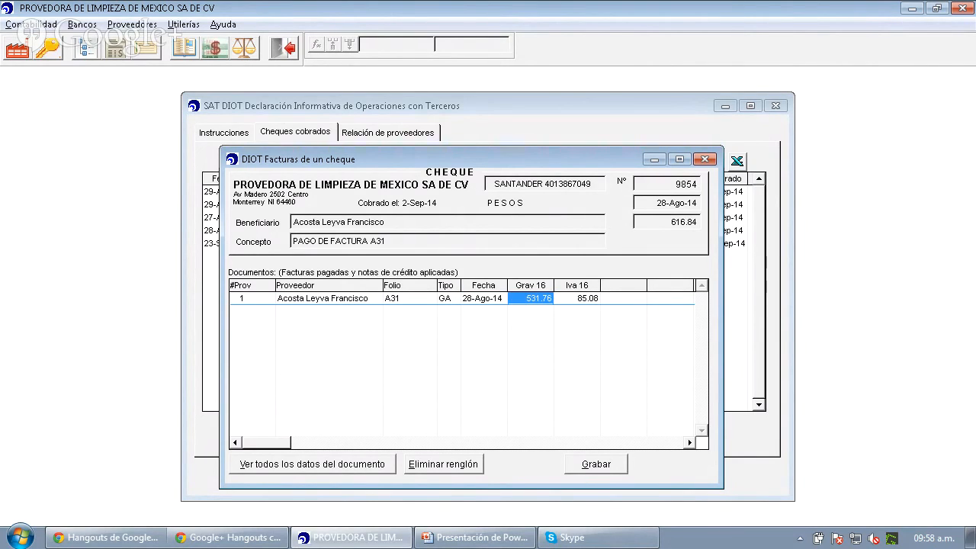
{"action": "left_click", "coordinate": [483, 298]}
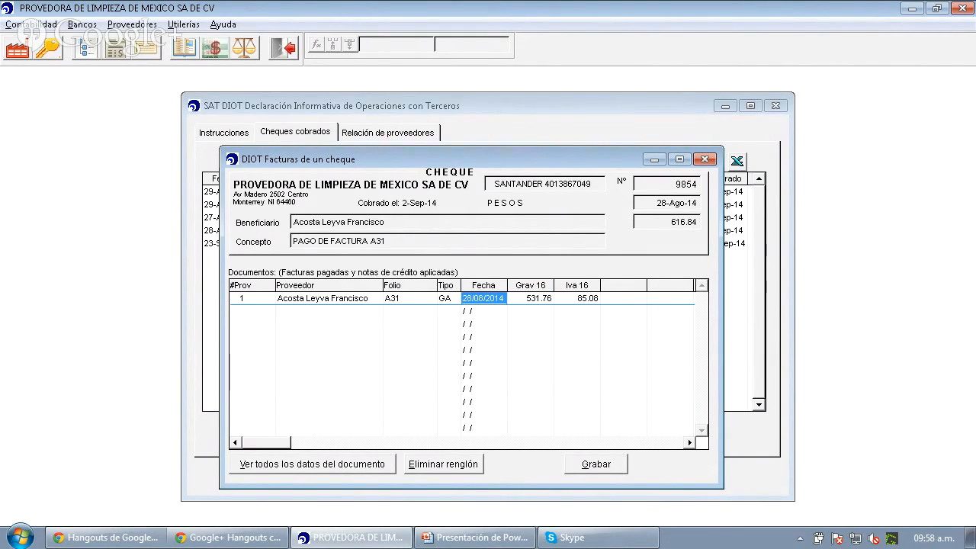
{"action": "key", "text": "Tab"}
{"action": "key", "text": "Tab"}
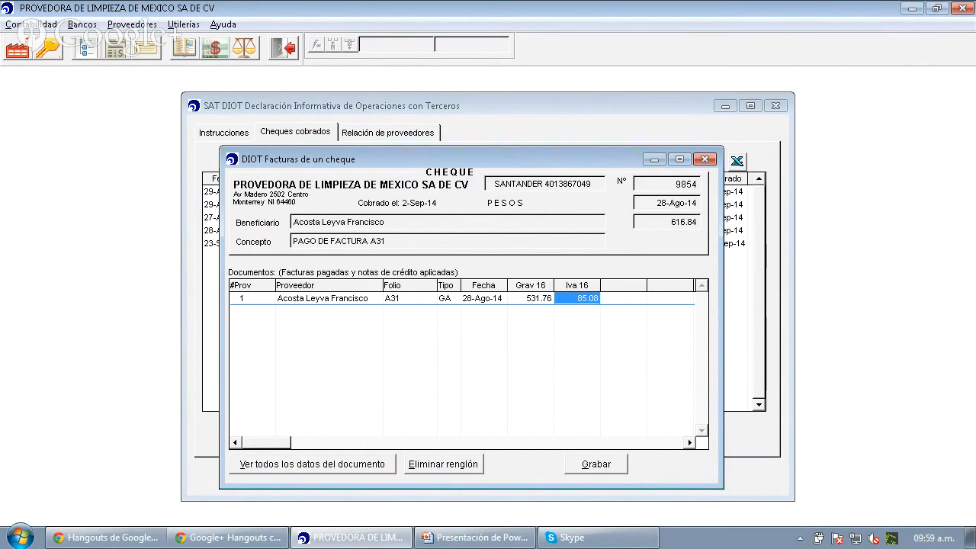
Review the tax amounts of invoice A31 and go across the empty document row beneath it
{"action": "left_click", "coordinate": [531, 298]}
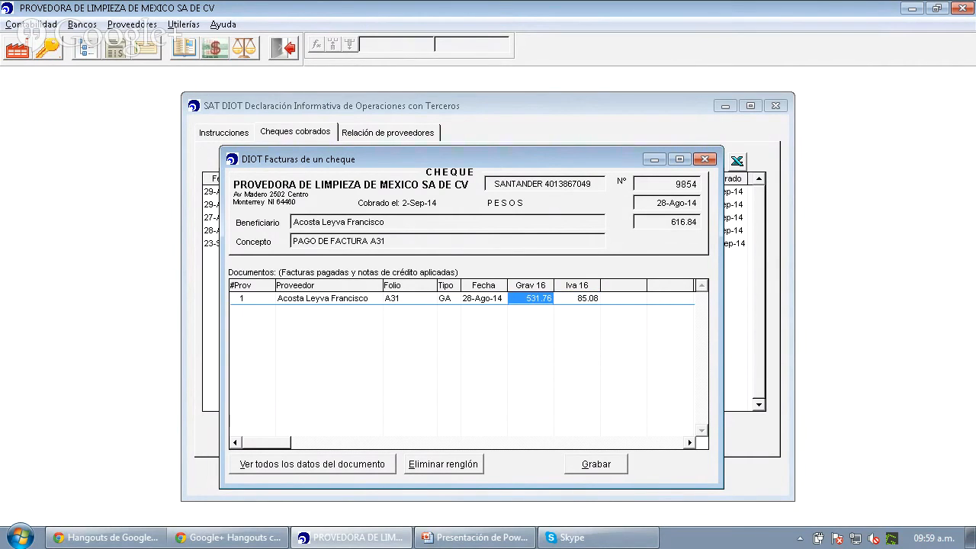
{"action": "key", "text": "Right"}
{"action": "key", "text": "Down"}
{"action": "key", "text": "Left"}
{"action": "key", "text": "Left"}
{"action": "key", "text": "Left"}
{"action": "key", "text": "Left"}
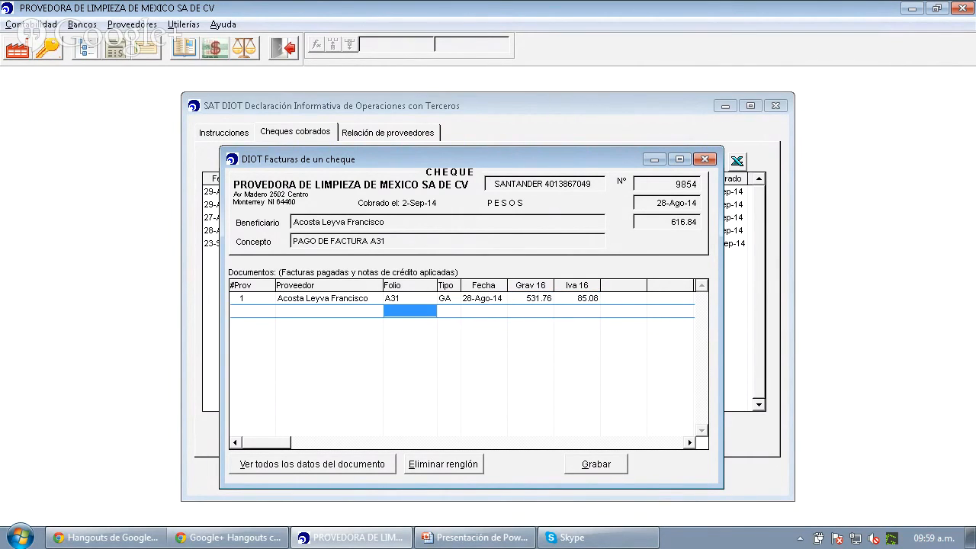
{"action": "key", "text": "Left"}
{"action": "key", "text": "Left"}
{"action": "key", "text": "Right"}
Go back across invoice A31 to its Grav 16 and Iva 16 amounts and leave the cheque's invoices without saving
{"action": "key", "text": "Up"}
{"action": "key", "text": "Right"}
{"action": "key", "text": "Right"}
{"action": "key", "text": "Right"}
{"action": "key", "text": "Right"}
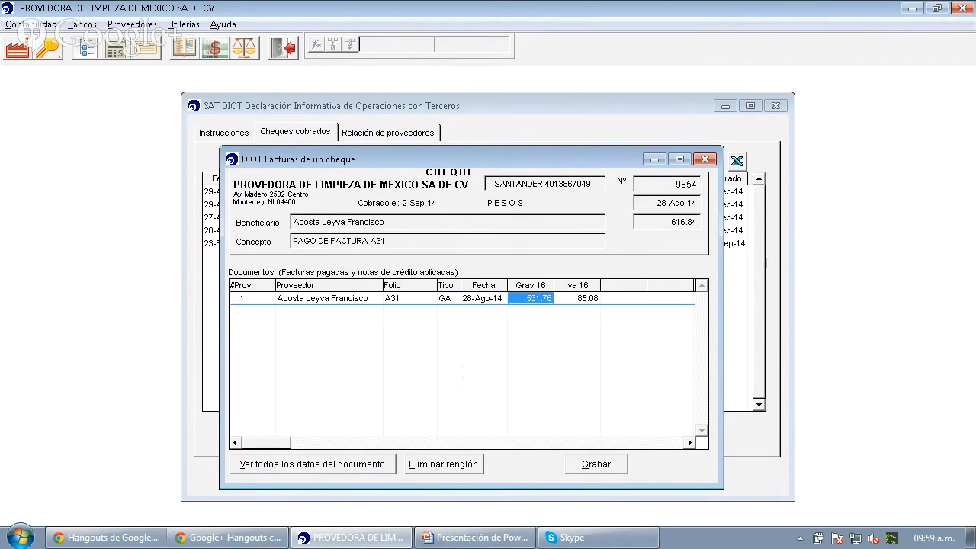
{"action": "key", "text": "Right"}
{"action": "key", "text": "Left"}
{"action": "key", "text": "Escape"}
Go through the supplier cheques again, from the 23-Sep-14 one back up to the 29-Ago-14 one
{"action": "key", "text": "Down"}
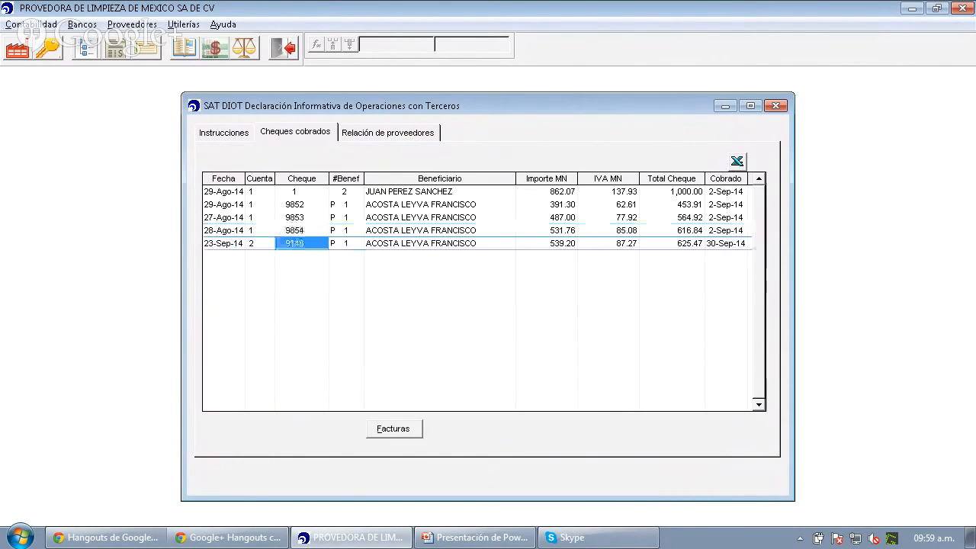
{"action": "key", "text": "Up"}
{"action": "key", "text": "Up"}
{"action": "key", "text": "Up"}
{"action": "key", "text": "Down"}
{"action": "key", "text": "Down"}
{"action": "key", "text": "Down"}
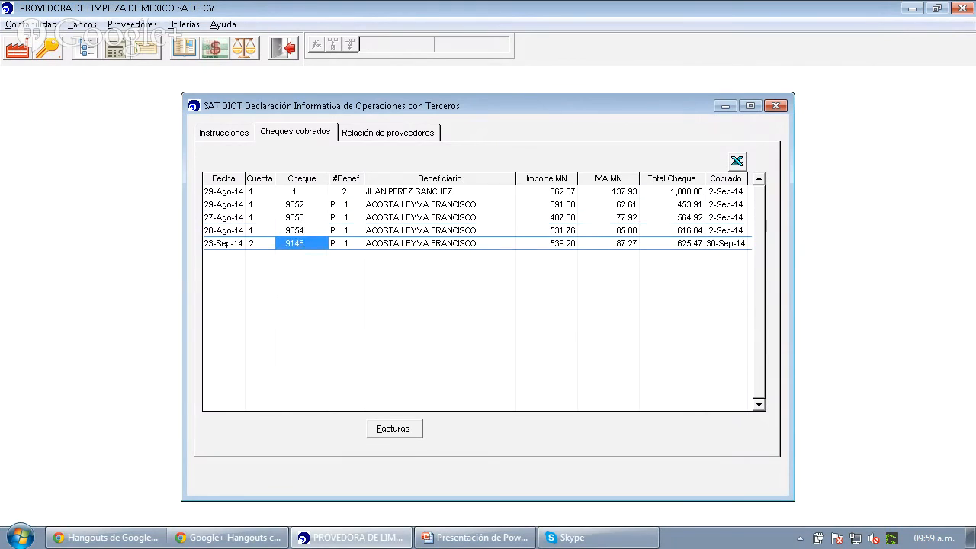
{"action": "key", "text": "Up"}
{"action": "key", "text": "Up"}
{"action": "key", "text": "Up"}
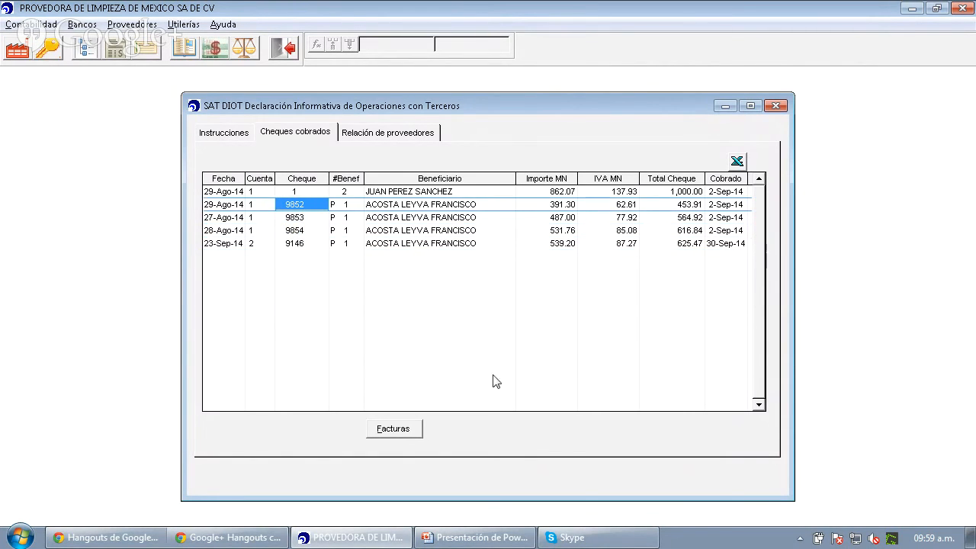
Open the invoices of the 29-Ago-14 supplier cheque, view the full DIOT data of invoice A32 and cancel out of it
{"action": "left_click", "coordinate": [411, 430]}
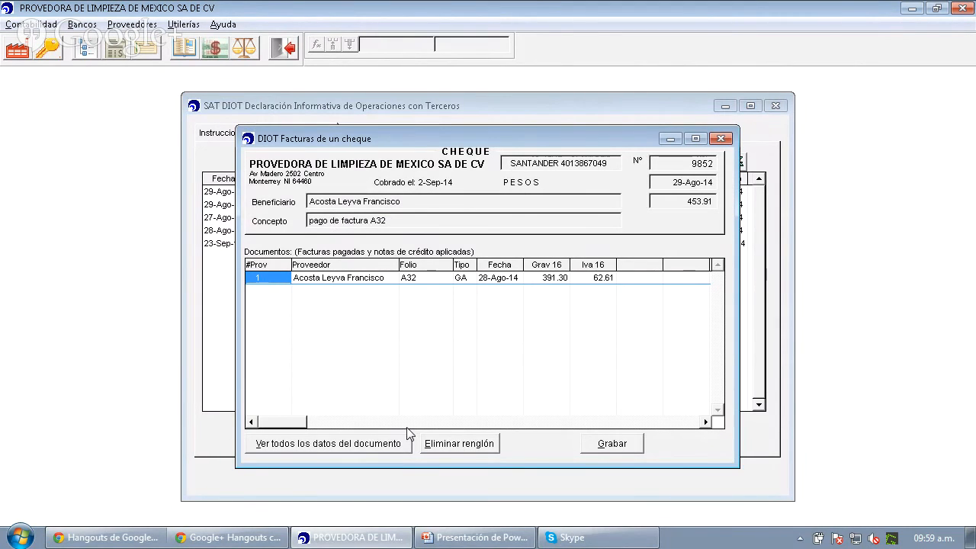
{"action": "left_click", "coordinate": [380, 446]}
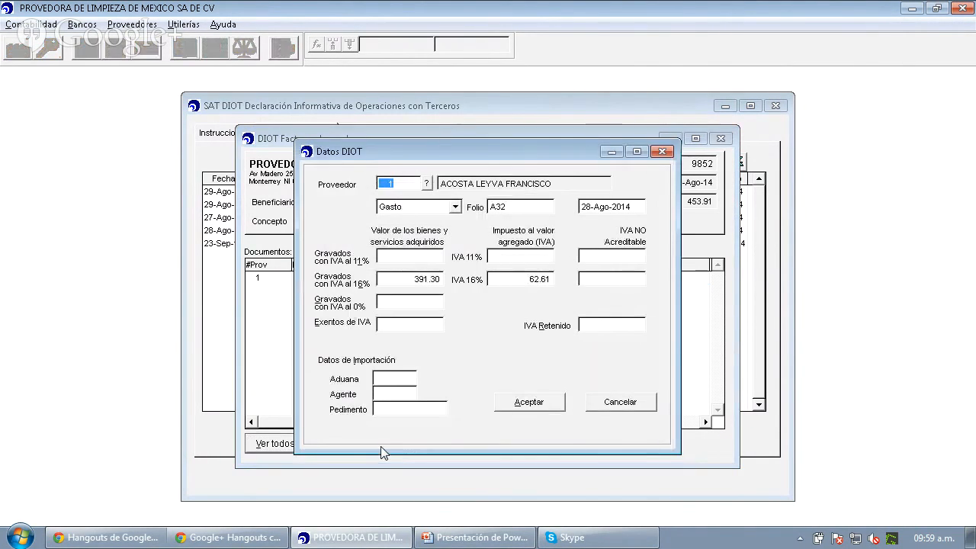
{"action": "left_click", "coordinate": [610, 406]}
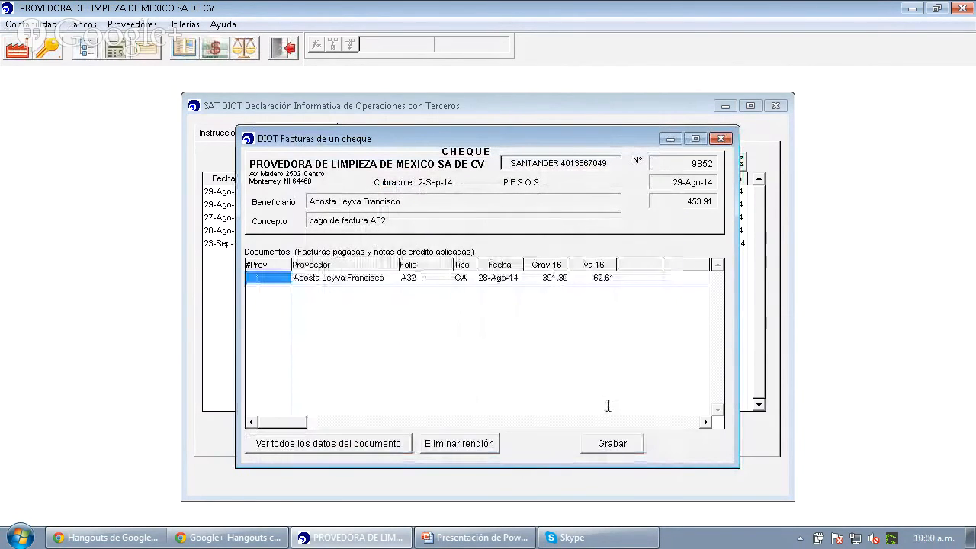
Reopen the full DIOT data of invoice A32, accept it and save the cheque's invoices
{"action": "left_click", "coordinate": [342, 442]}
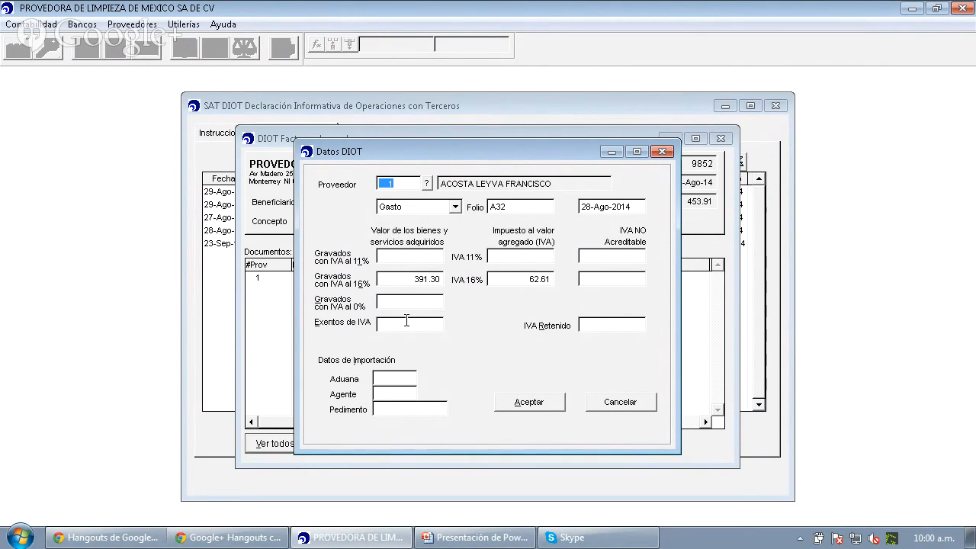
{"action": "left_click", "coordinate": [552, 404]}
{"action": "left_click", "coordinate": [601, 446]}
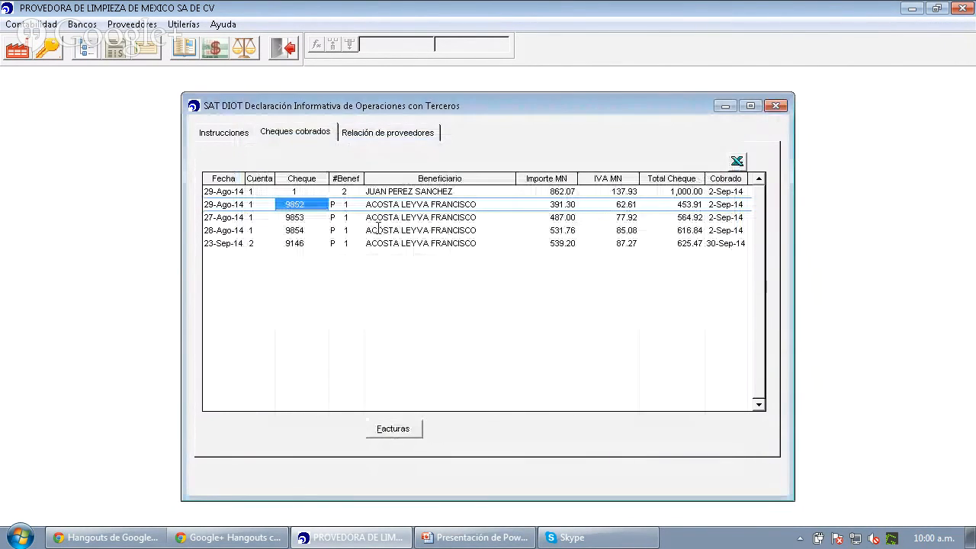
Open the invoices assigned to the first cheque in the list, whose beneficiary is not marked as a supplier
{"action": "key", "text": "Down"}
{"action": "key", "text": "Down"}
{"action": "key", "text": "Up"}
{"action": "key", "text": "Up"}
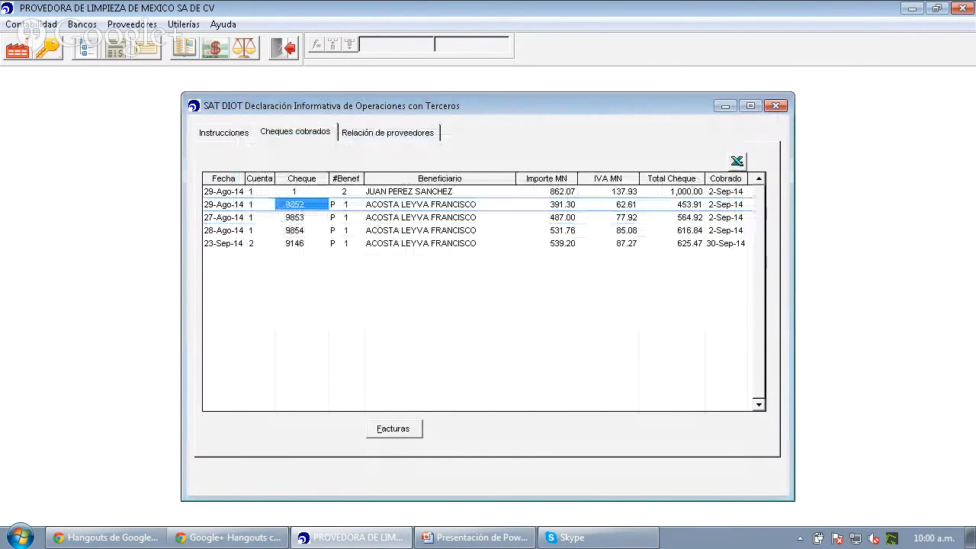
{"action": "key", "text": "Up"}
{"action": "left_click", "coordinate": [393, 428]}
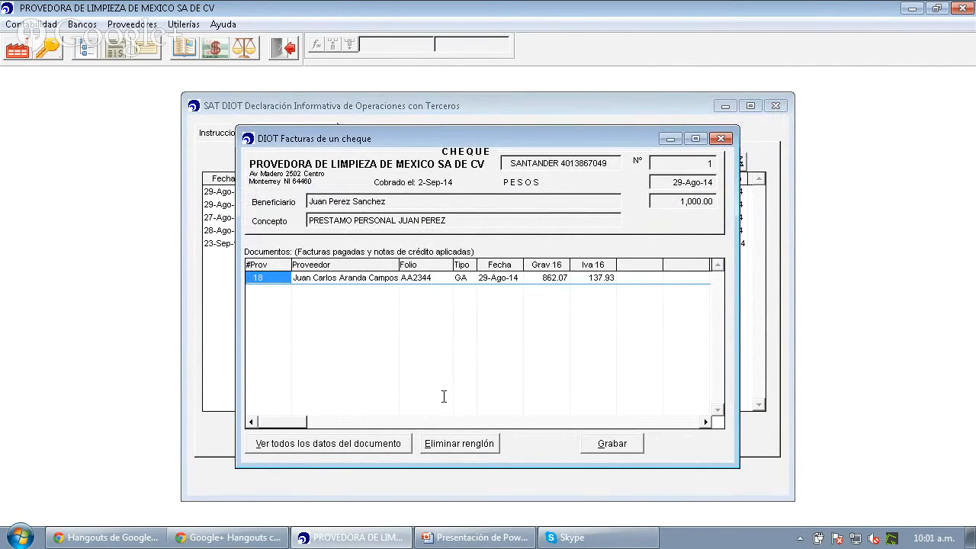
Examine invoice AA2344 field by field, from the supplier number across to Iva 16
{"action": "key", "text": "Right"}
{"action": "key", "text": "Right"}
{"action": "key", "text": "Left"}
{"action": "key", "text": "Left"}
{"action": "key", "text": "Right"}
{"action": "key", "text": "Right"}
{"action": "key", "text": "Right"}
{"action": "key", "text": "Right"}
{"action": "key", "text": "Right"}
{"action": "key", "text": "Right"}
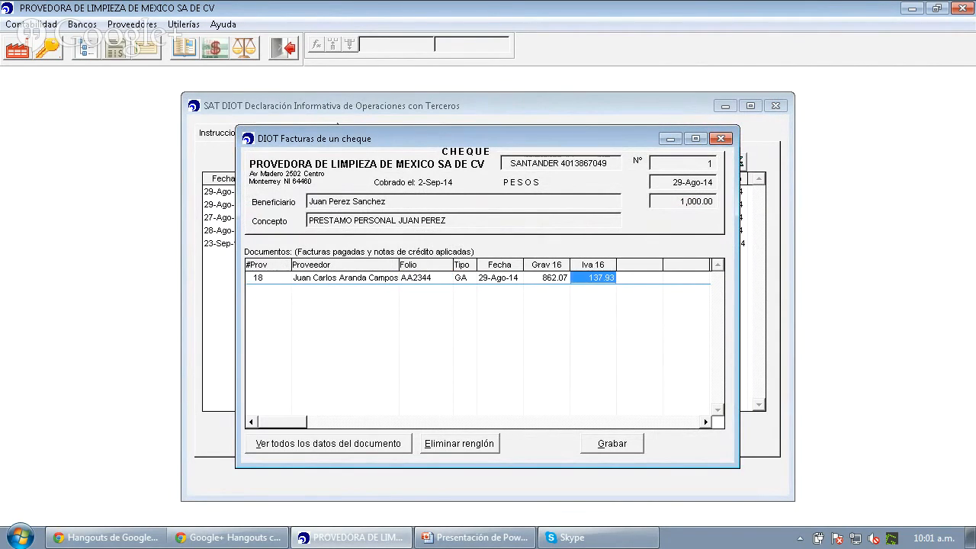
Compare the Fecha, Grav 16 and Iva 16 fields of invoice AA2344
{"action": "key", "text": "Left"}
{"action": "key", "text": "Left"}
{"action": "key", "text": "Left"}
{"action": "key", "text": "Right"}
{"action": "key", "text": "Right"}
{"action": "key", "text": "Right"}
{"action": "key", "text": "Left"}
{"action": "key", "text": "Left"}
{"action": "key", "text": "Right"}
{"action": "key", "text": "Right"}
Recheck the Grav 16 and Iva 16 amounts of invoice AA2344 and close the cheque's invoices without saving
{"action": "key", "text": "Home"}
{"action": "key", "text": "End"}
{"action": "key", "text": "Home"}
{"action": "key", "text": "End"}
{"action": "key", "text": "Left"}
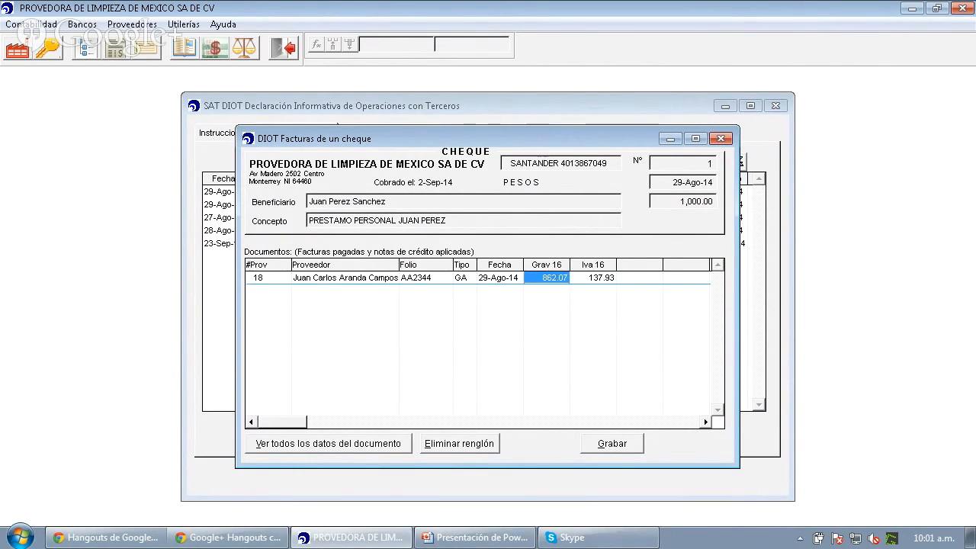
{"action": "key", "text": "Left"}
{"action": "key", "text": "Right"}
{"action": "key", "text": "Right"}
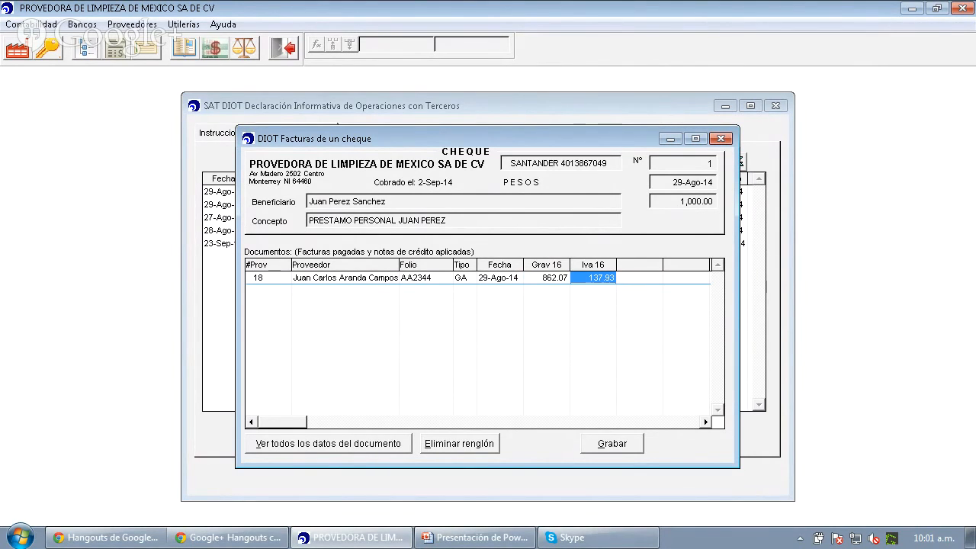
{"action": "key", "text": "Escape"}
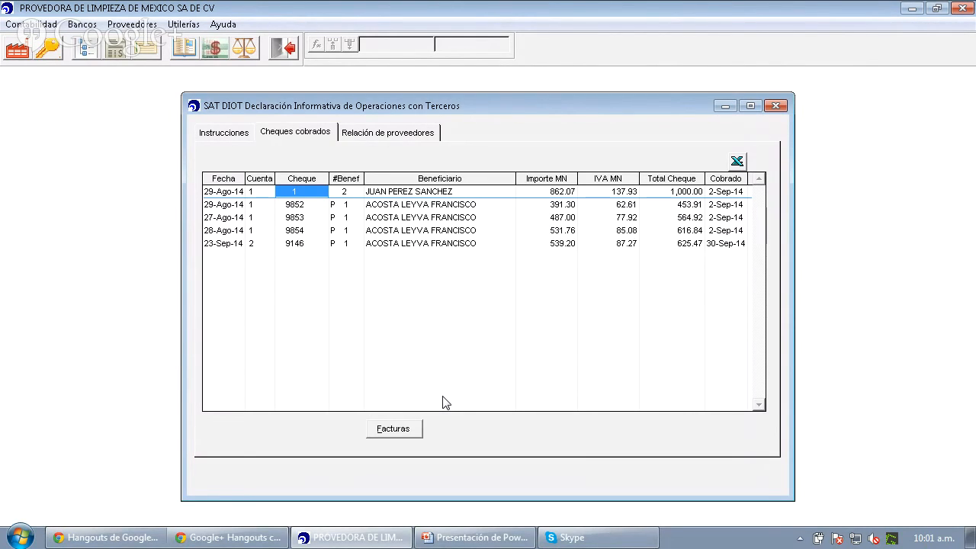
Generate Formato 29 from the supplier summary, save it as text file F291409 in the CFD folder and close the DIOT window
{"action": "left_click", "coordinate": [396, 138]}
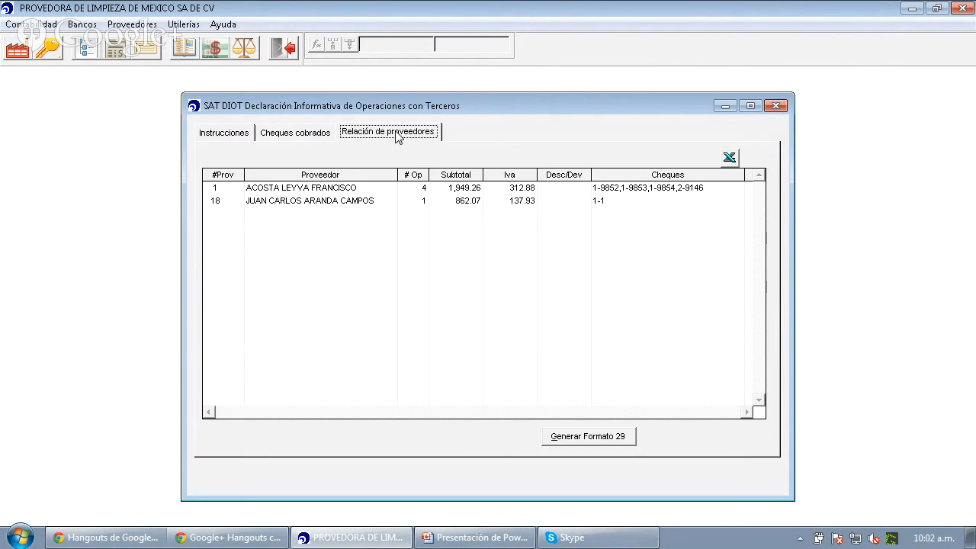
{"action": "left_click", "coordinate": [589, 436]}
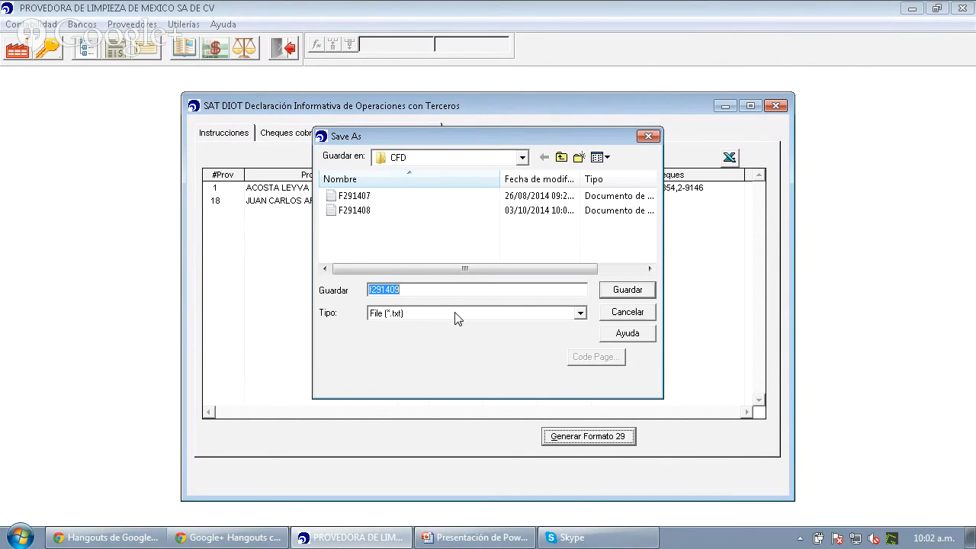
{"action": "left_click", "coordinate": [642, 293]}
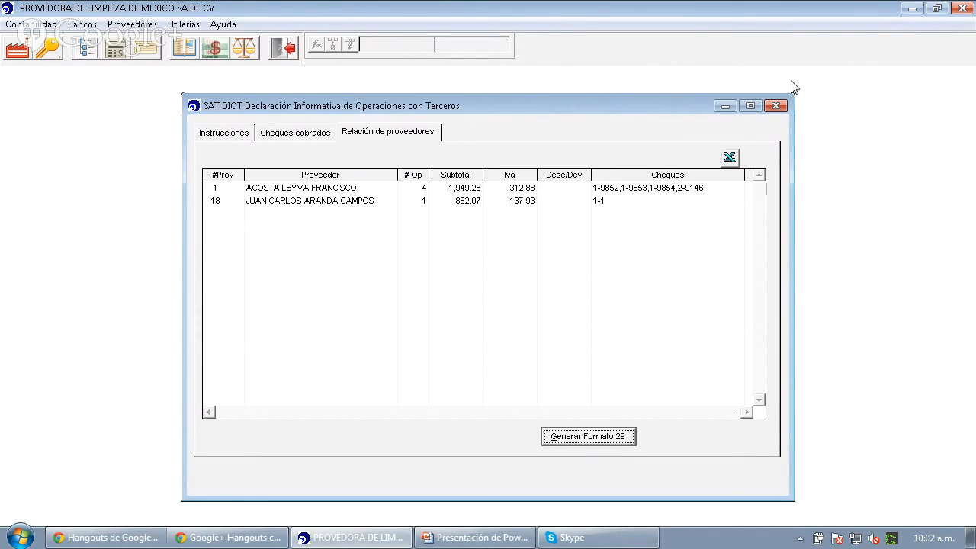
{"action": "left_click", "coordinate": [775, 105]}
Show the Temario slide in the presentation, return to SAIT and open the Balance General report settings
{"action": "key", "text": "alt+Tab"}
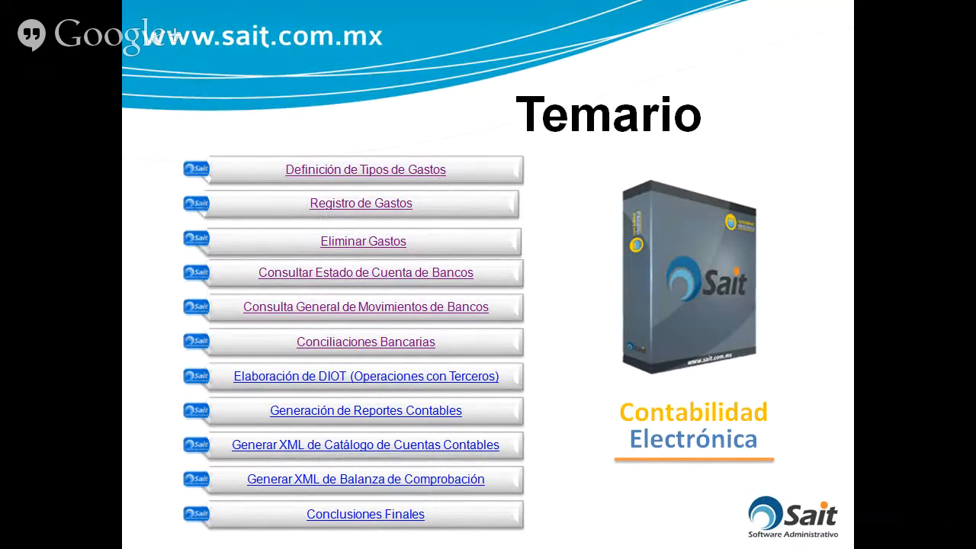
{"action": "key", "text": "alt+Tab"}
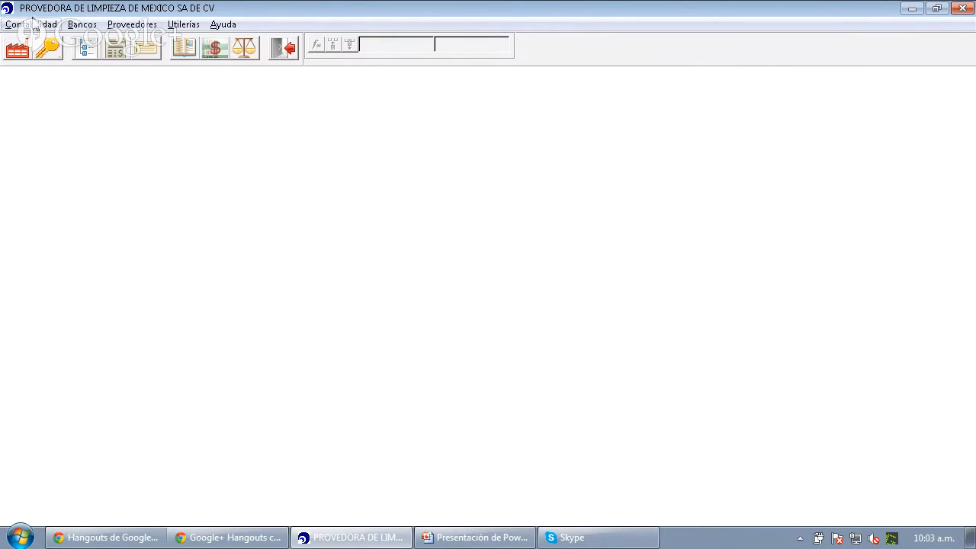
{"action": "left_click", "coordinate": [34, 26]}
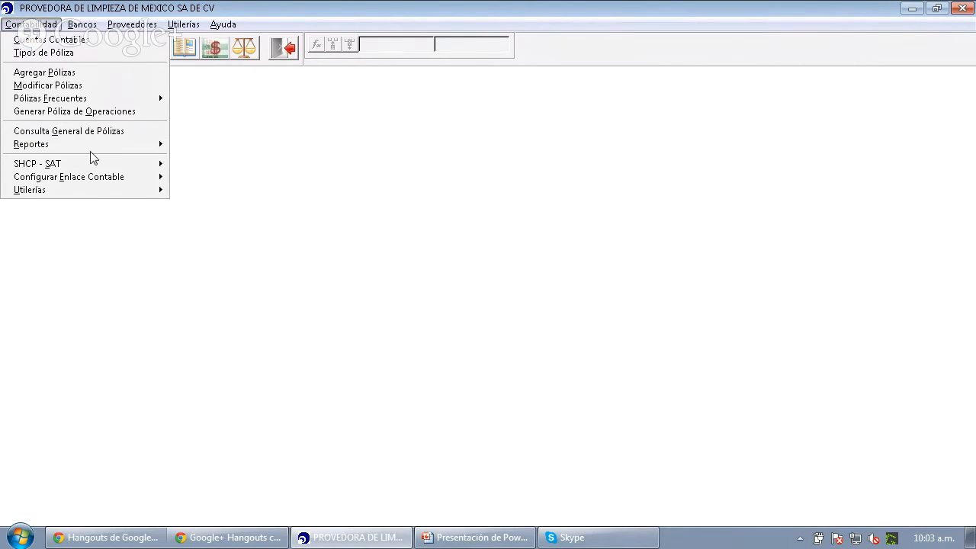
{"action": "mouse_move", "coordinate": [133, 151]}
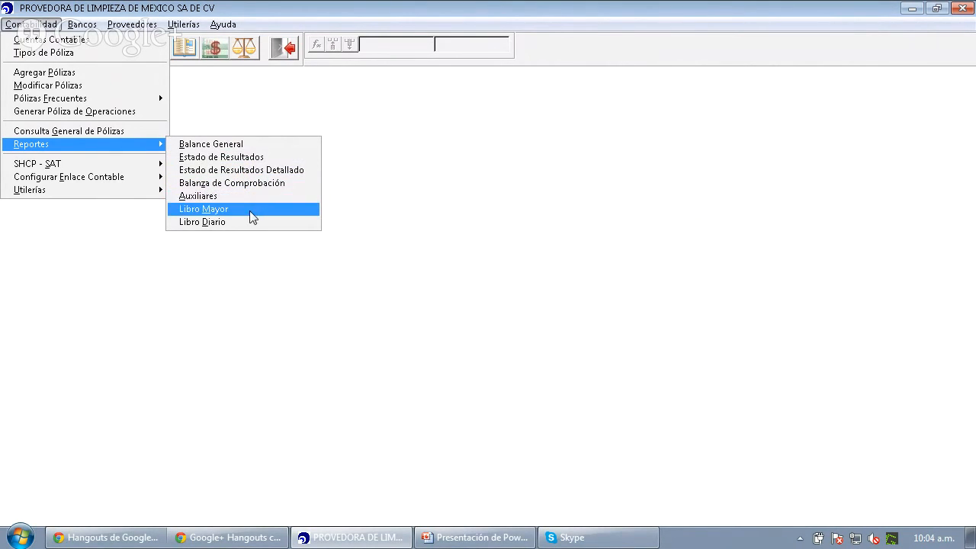
{"action": "left_click", "coordinate": [246, 149]}
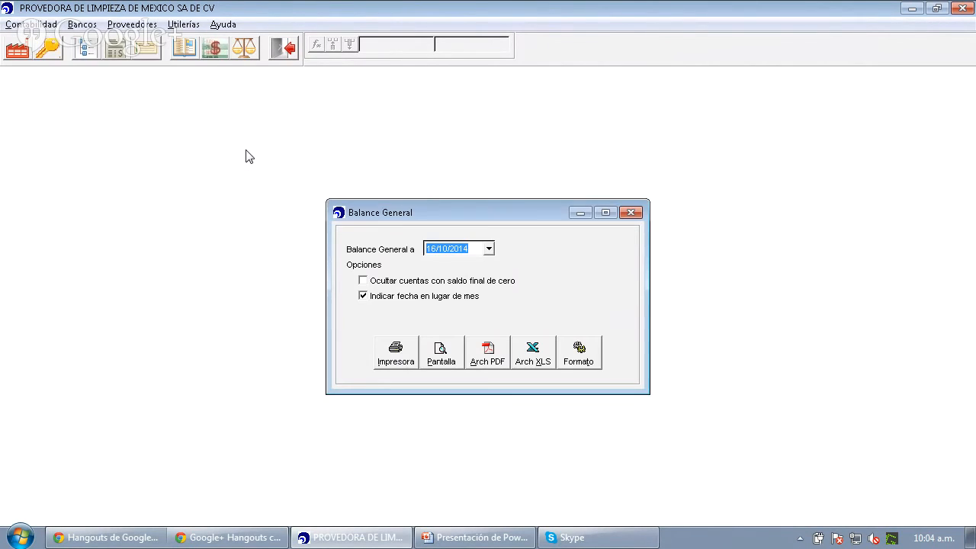
{"action": "left_click_drag", "start_coordinate": [387, 219], "coordinate": [297, 129]}
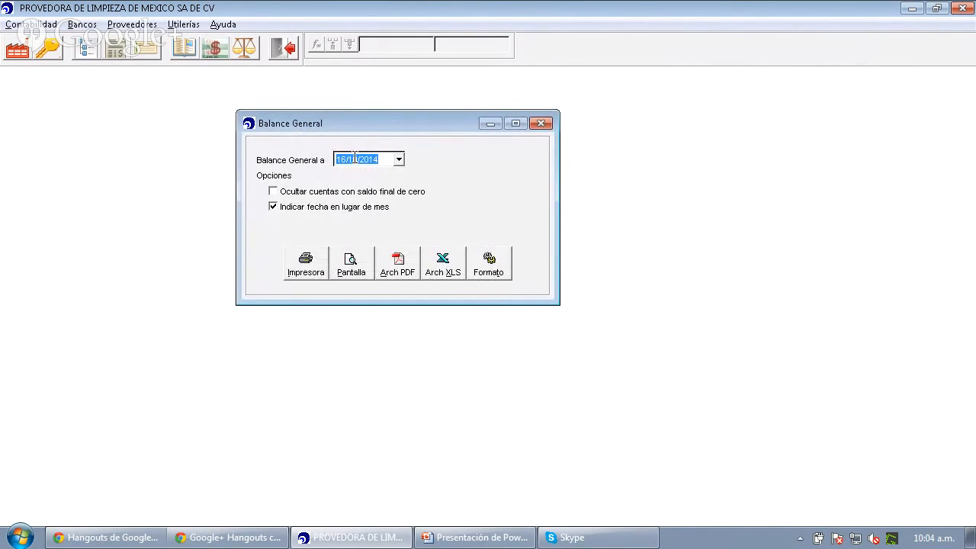
Try the month-and-year period, restore the date option for 16-Oct-2014 and preview the Balance General on screen in a maximized window
{"action": "left_click", "coordinate": [318, 215]}
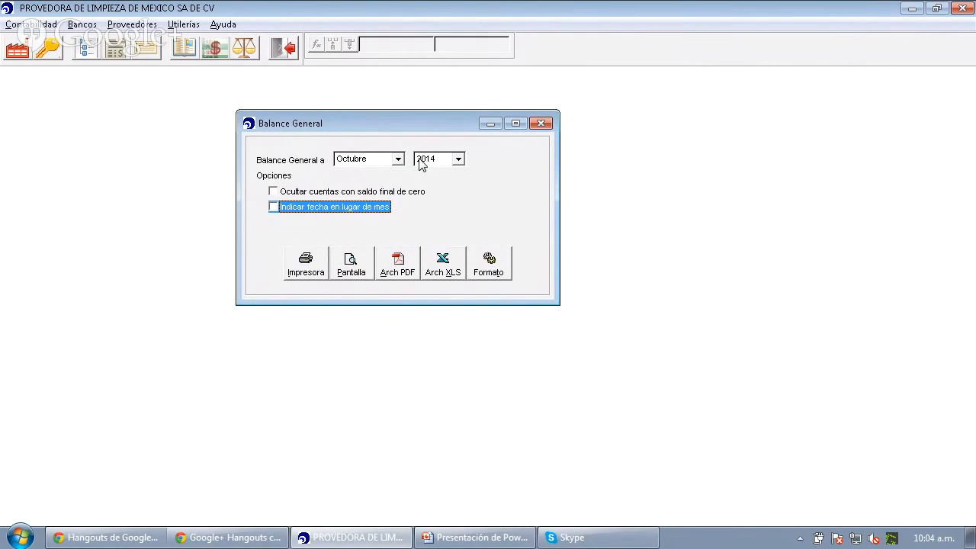
{"action": "left_click", "coordinate": [318, 209]}
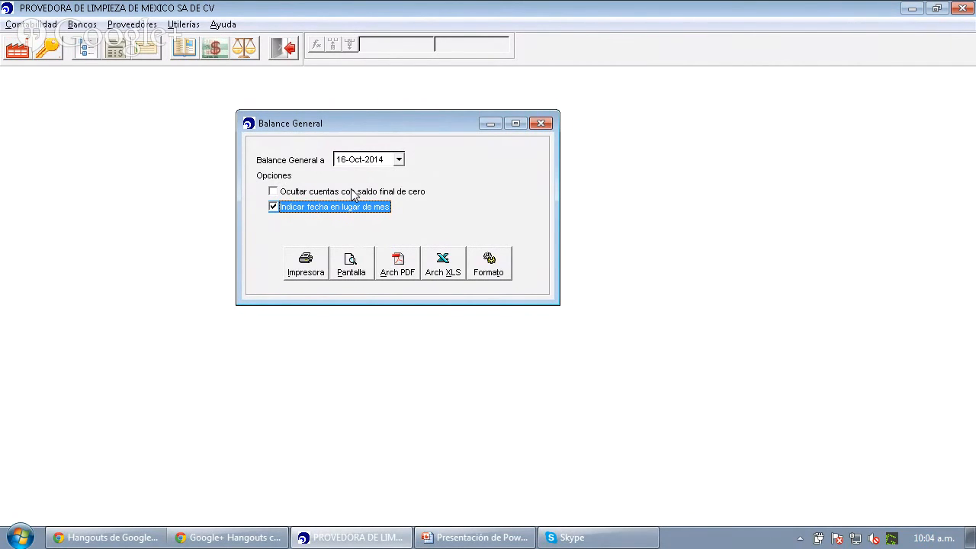
{"action": "left_click", "coordinate": [351, 263]}
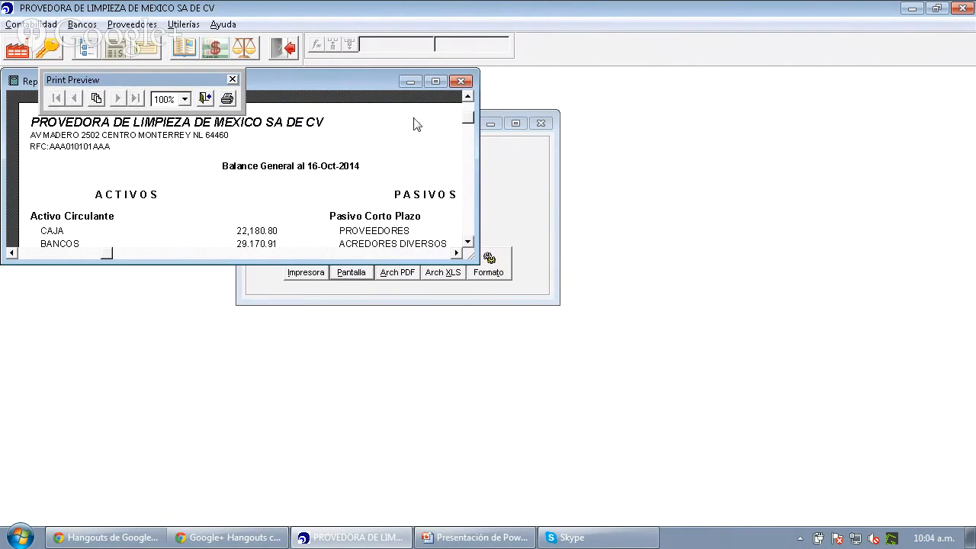
{"action": "left_click", "coordinate": [436, 82]}
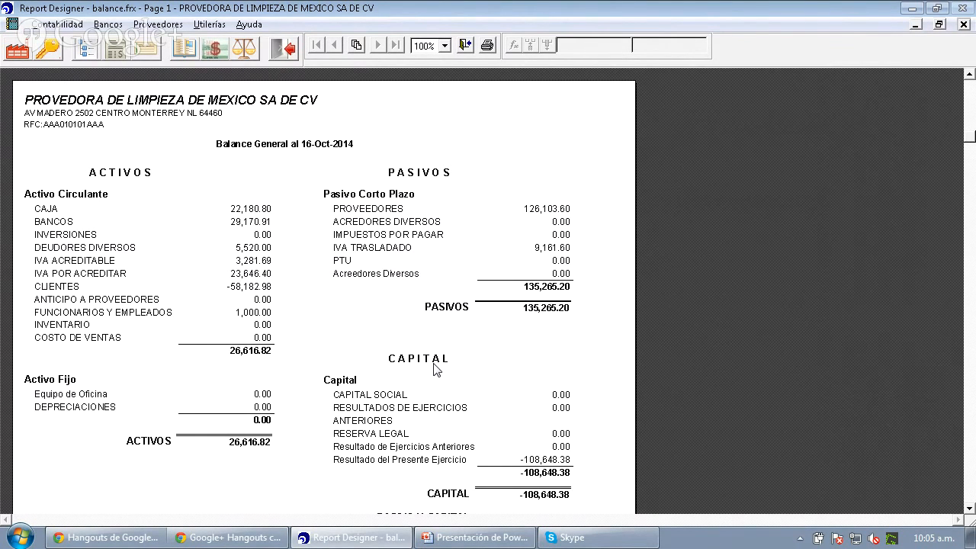
Examine the previewed Balance General as a full page and up close, including the Capital section, and close the preview
{"action": "left_click", "coordinate": [404, 409]}
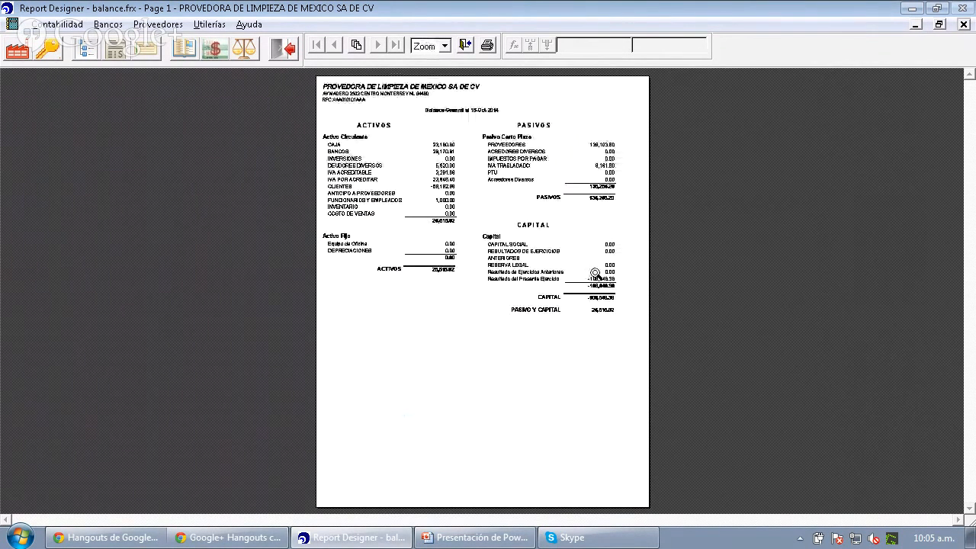
{"action": "left_click", "coordinate": [562, 303]}
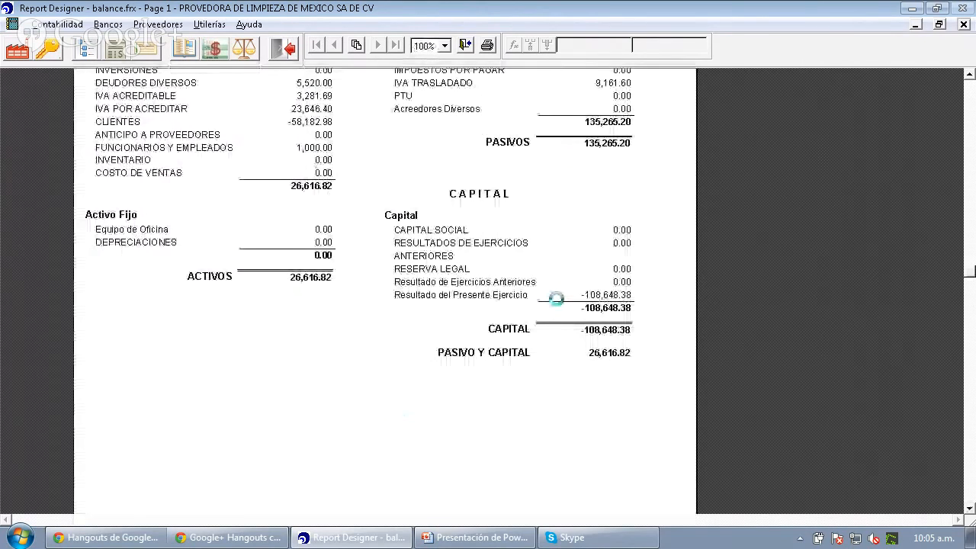
{"action": "left_click", "coordinate": [500, 391]}
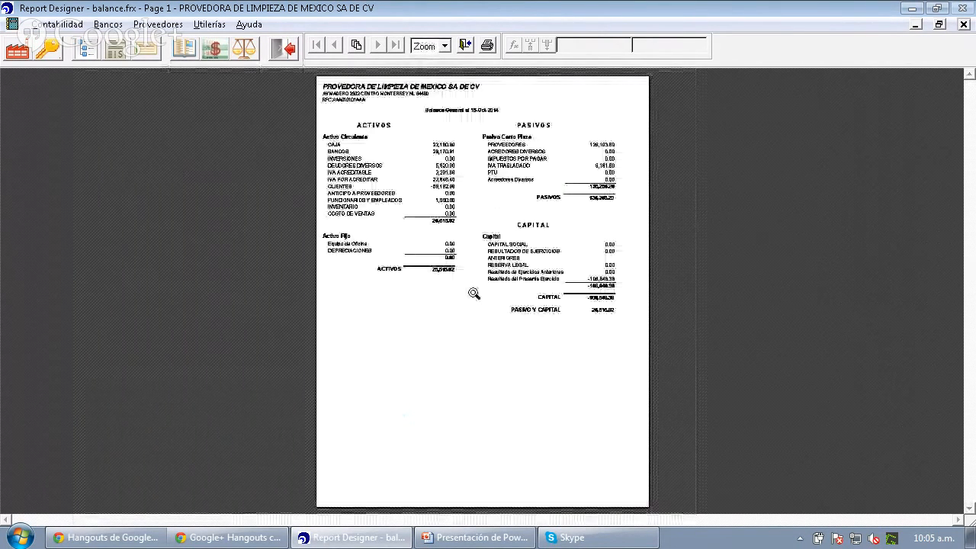
{"action": "left_click", "coordinate": [544, 275]}
{"action": "left_click", "coordinate": [461, 226]}
{"action": "left_click", "coordinate": [451, 217]}
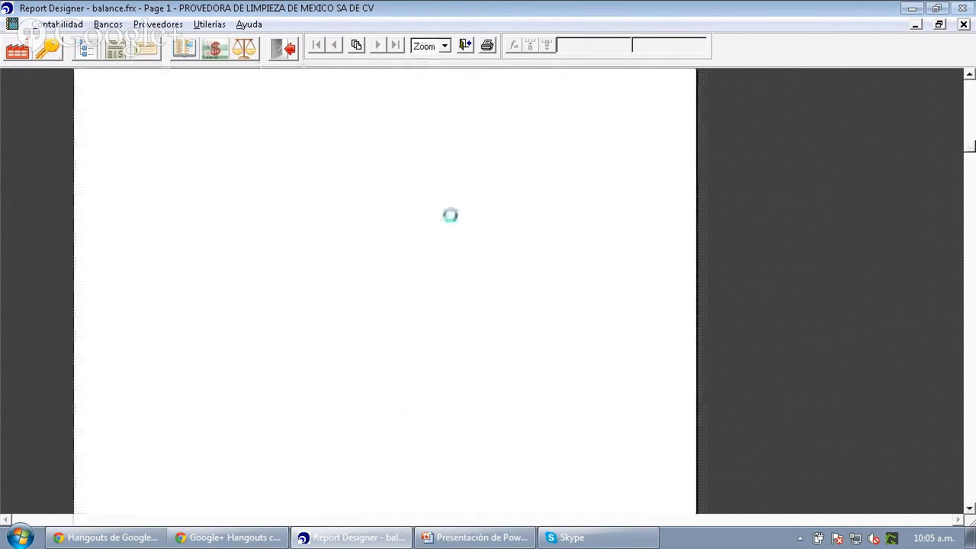
{"action": "left_click", "coordinate": [451, 217]}
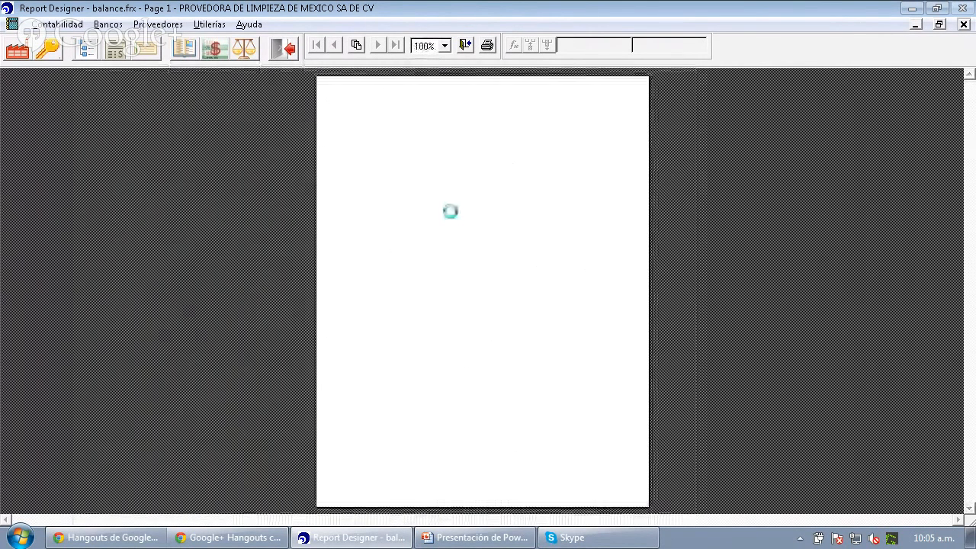
{"action": "left_click", "coordinate": [449, 212]}
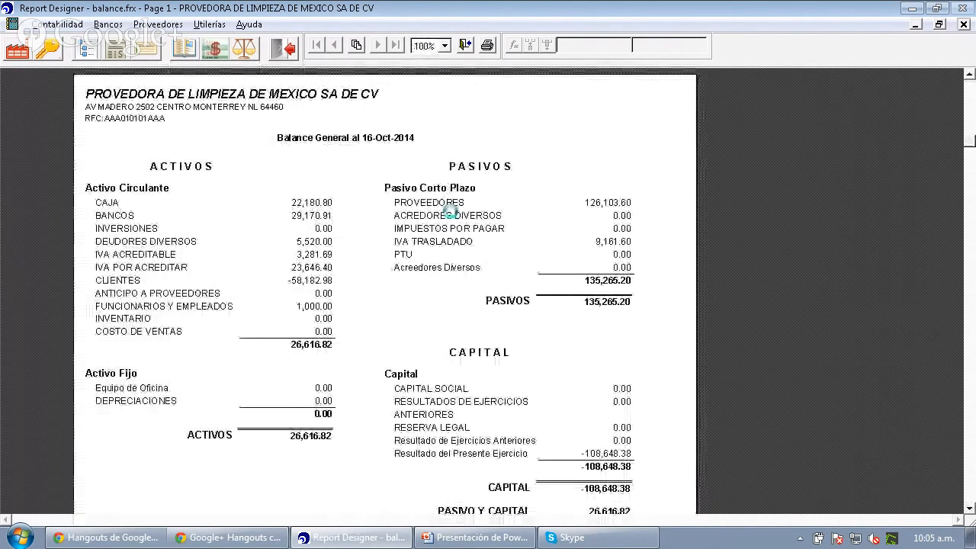
{"action": "key", "text": "Escape"}
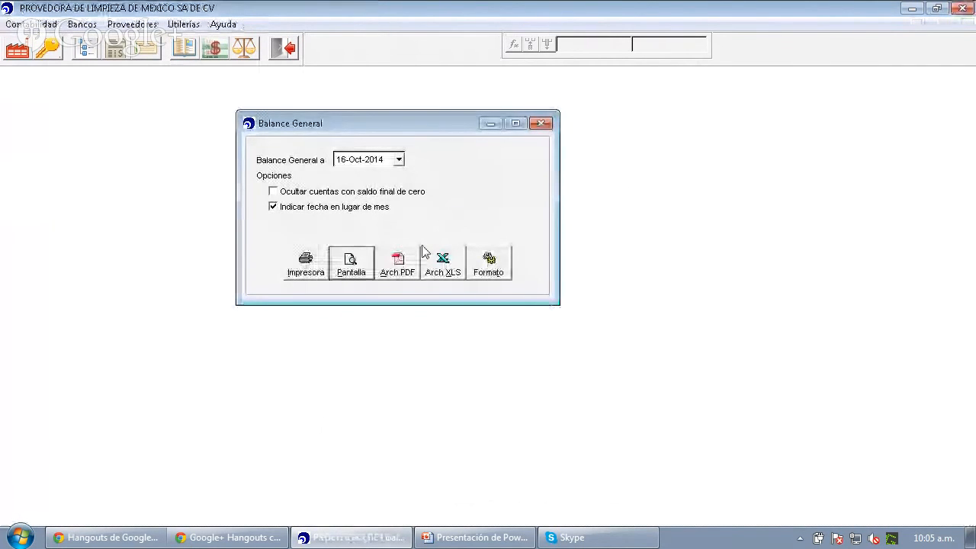
Export the Balance General as PDF file sait-balance to the Escritorio, review the file down to Pasivo y Capital and close it
{"action": "left_click", "coordinate": [397, 261]}
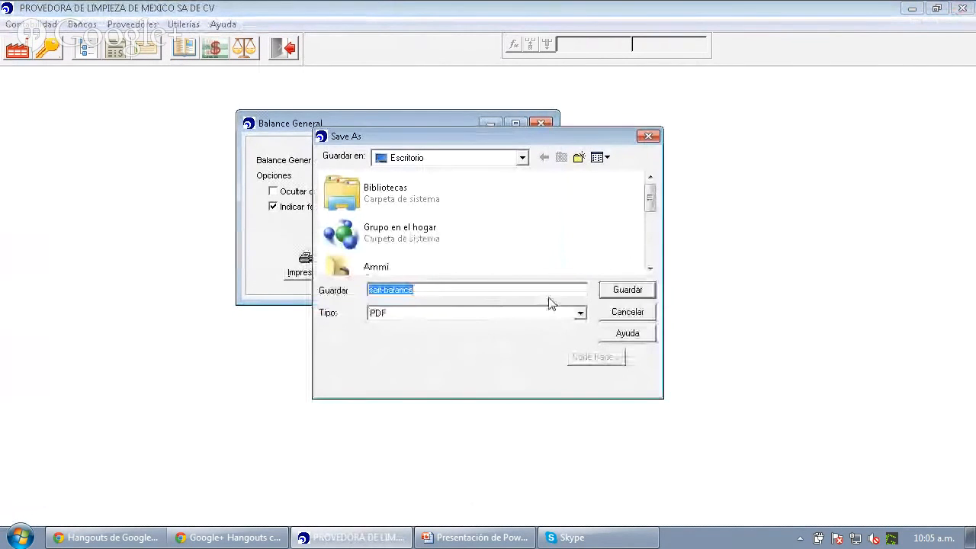
{"action": "left_click", "coordinate": [626, 289]}
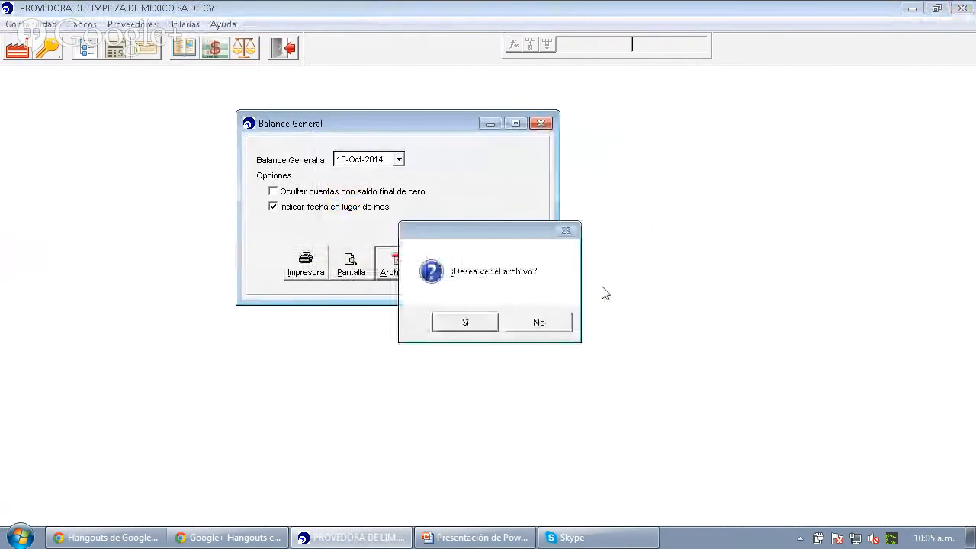
{"action": "left_click", "coordinate": [473, 324]}
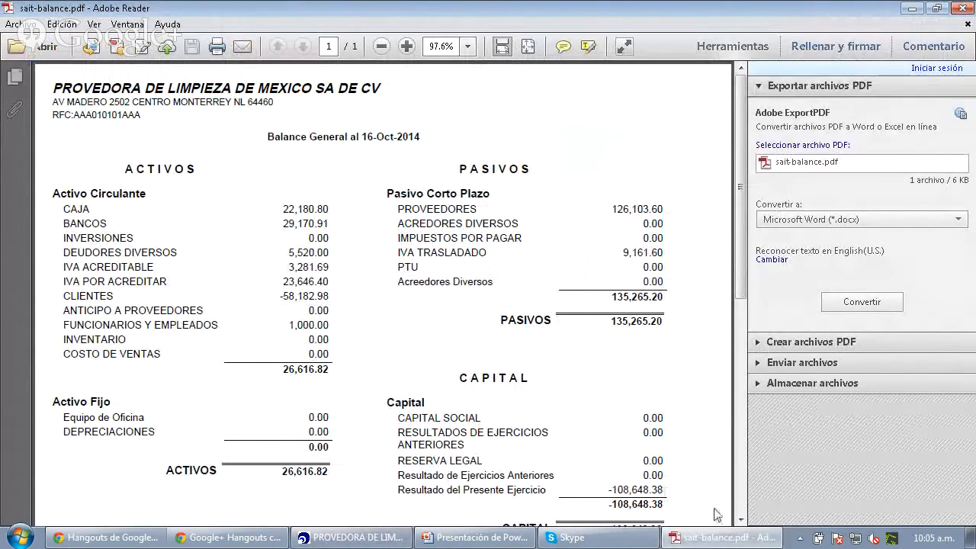
{"action": "left_click", "coordinate": [743, 520]}
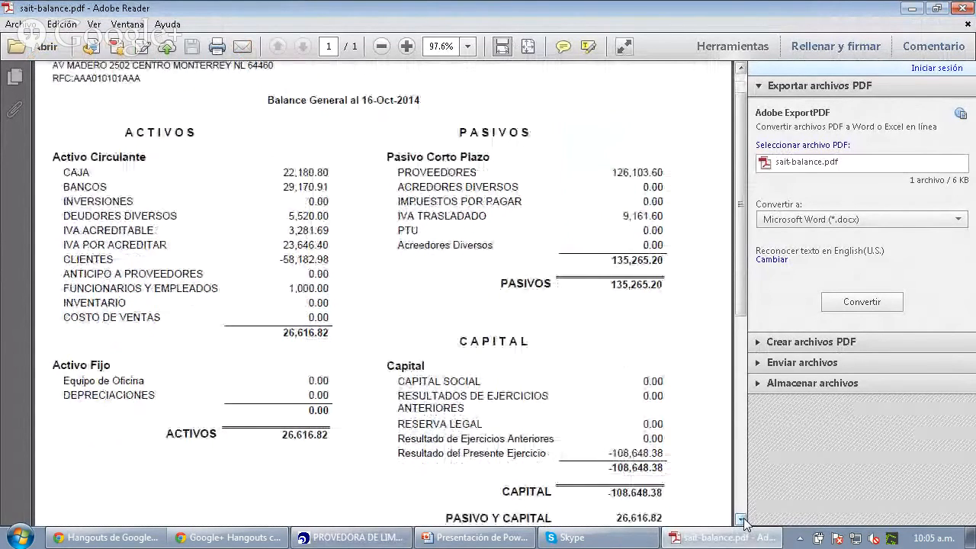
{"action": "left_click", "coordinate": [743, 520]}
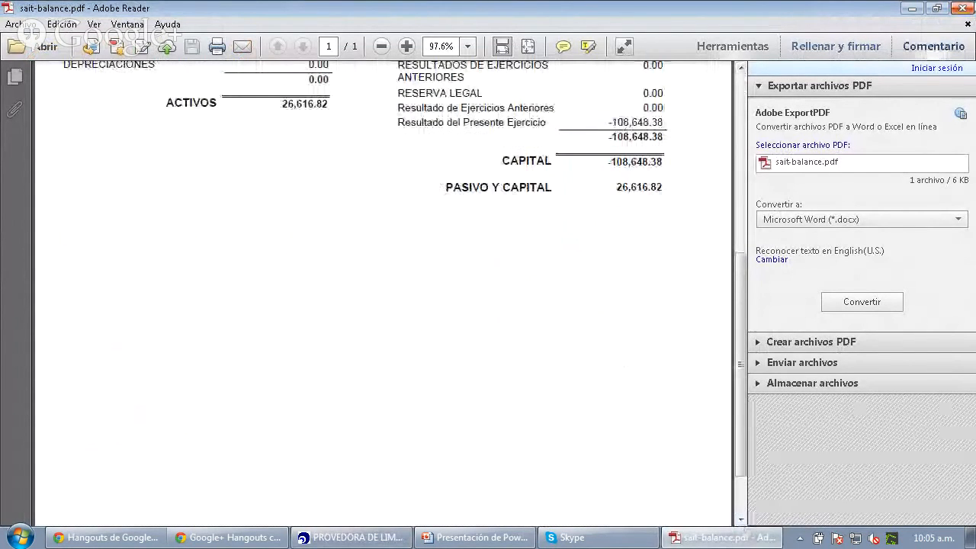
{"action": "left_click", "coordinate": [960, 8]}
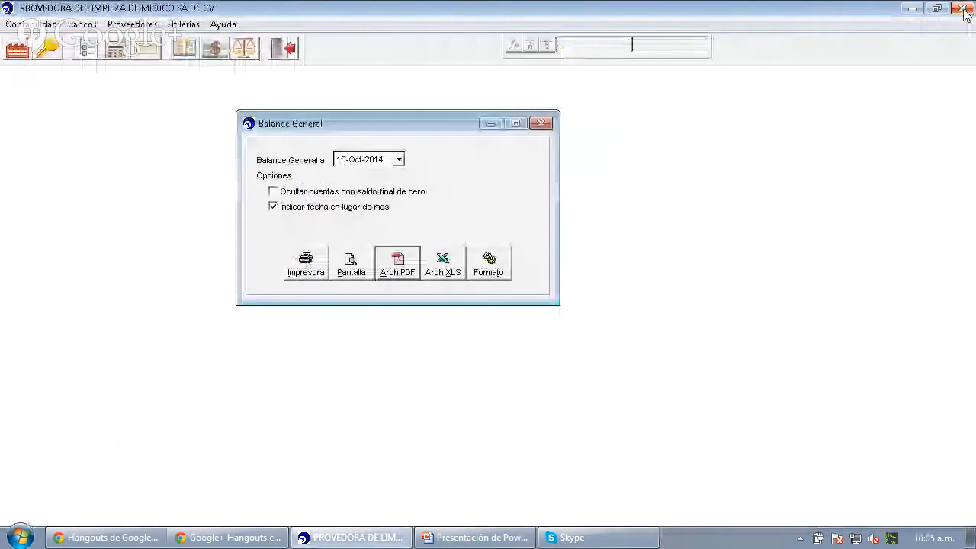
Export the Balance General as XLS file sait-balance to the Escritorio and open it in a maximized Excel window
{"action": "left_click", "coordinate": [444, 259]}
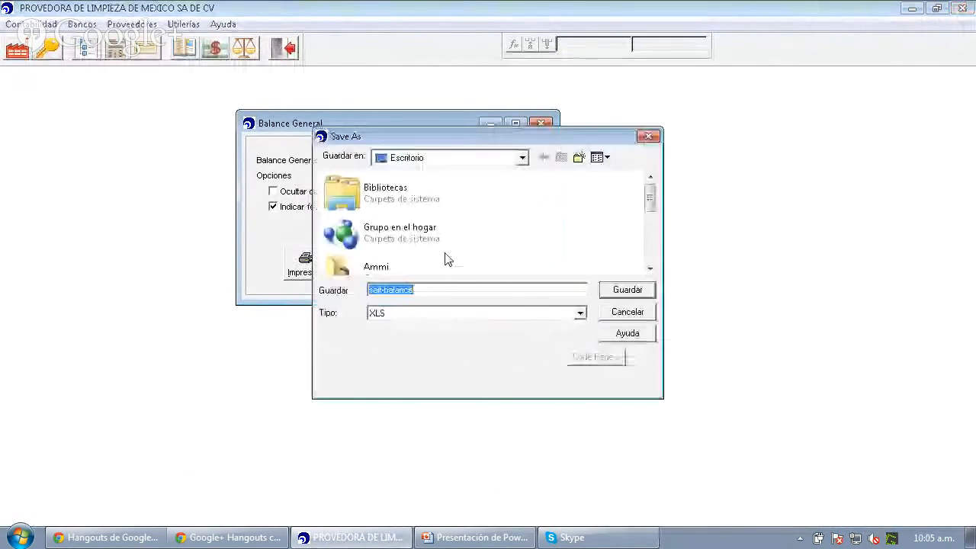
{"action": "left_click", "coordinate": [621, 291]}
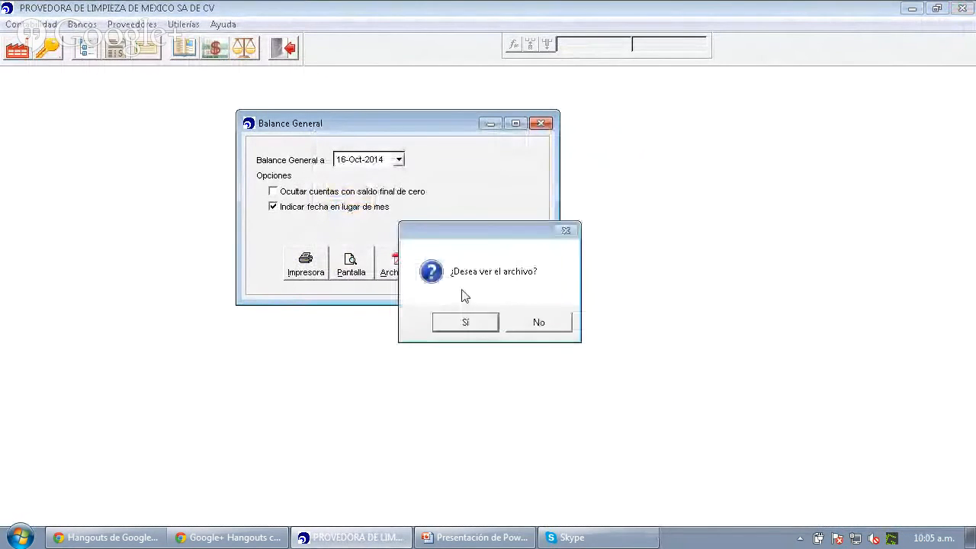
{"action": "left_click", "coordinate": [463, 324]}
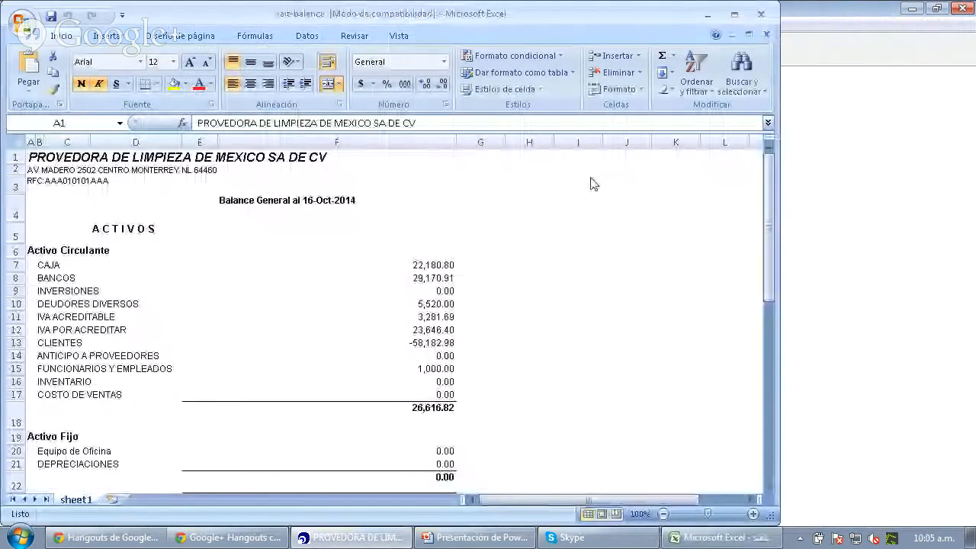
{"action": "left_click", "coordinate": [734, 15]}
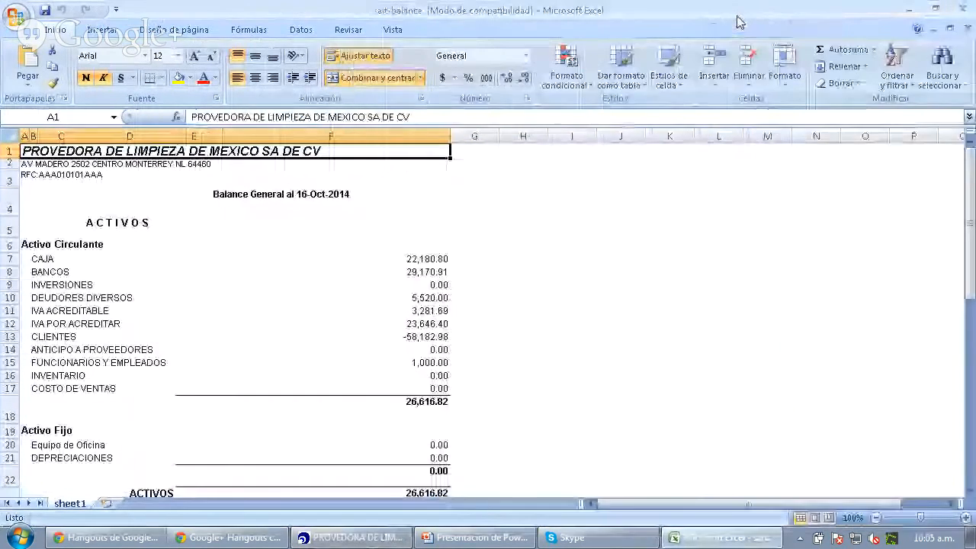
Examine the report heading and the Activo Circulante accounts down to COSTO DE VENTAS in the exported sheet
{"action": "left_click", "coordinate": [140, 224]}
{"action": "key", "text": "Down"}
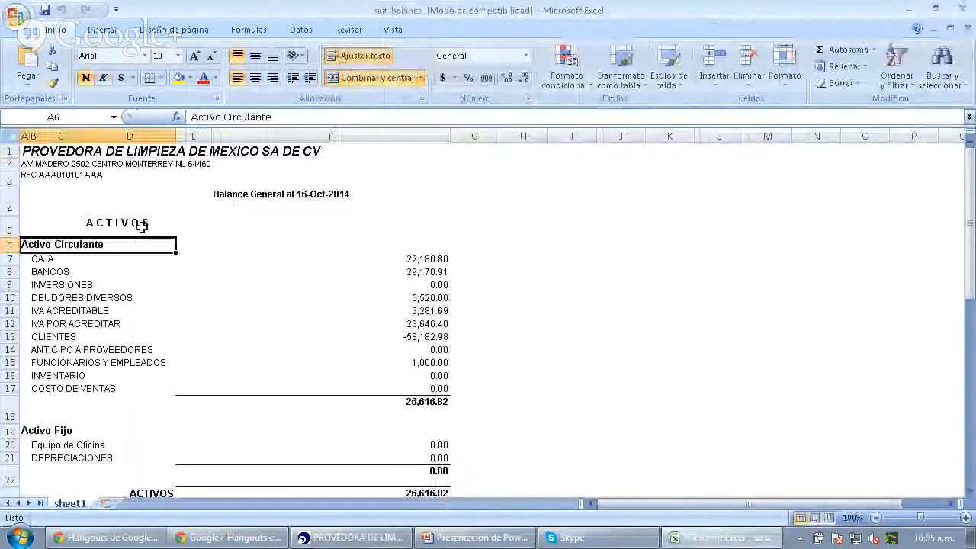
{"action": "key", "text": "Down"}
{"action": "key", "text": "Down"}
{"action": "key", "text": "Up"}
{"action": "key", "text": "Up"}
{"action": "key", "text": "Up"}
{"action": "key", "text": "Up"}
{"action": "key", "text": "Up"}
{"action": "key", "text": "Up"}
{"action": "key", "text": "Up"}
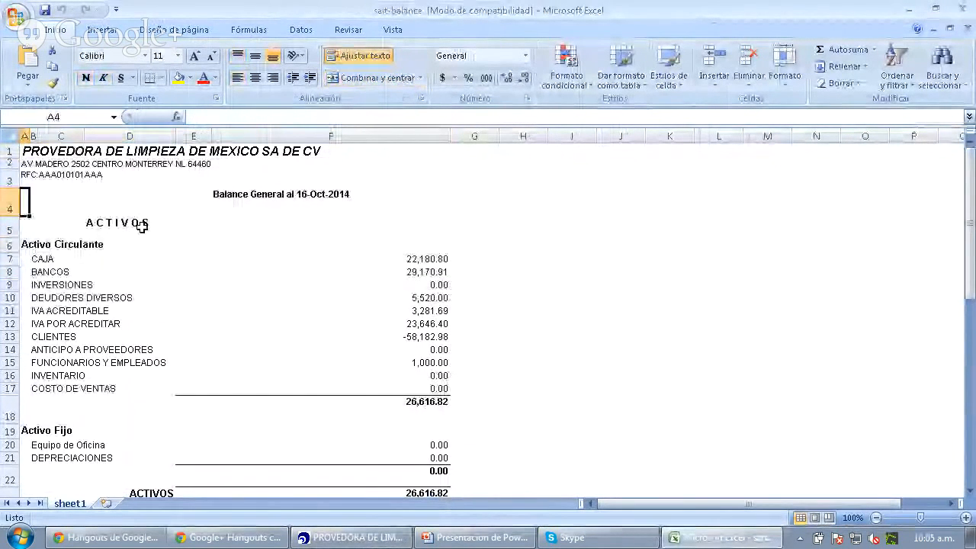
{"action": "key", "text": "Down"}
{"action": "key", "text": "Down"}
{"action": "key", "text": "Down"}
{"action": "key", "text": "Down"}
{"action": "key", "text": "Down"}
{"action": "key", "text": "Down"}
{"action": "key", "text": "Down"}
{"action": "key", "text": "Down"}
{"action": "key", "text": "Down"}
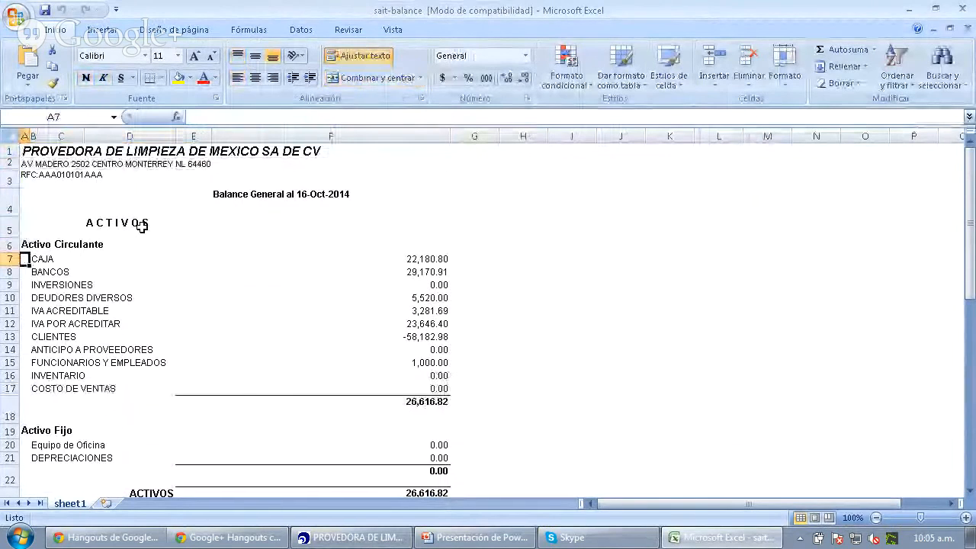
{"action": "key", "text": "Down"}
{"action": "key", "text": "Right"}
{"action": "key", "text": "Left"}
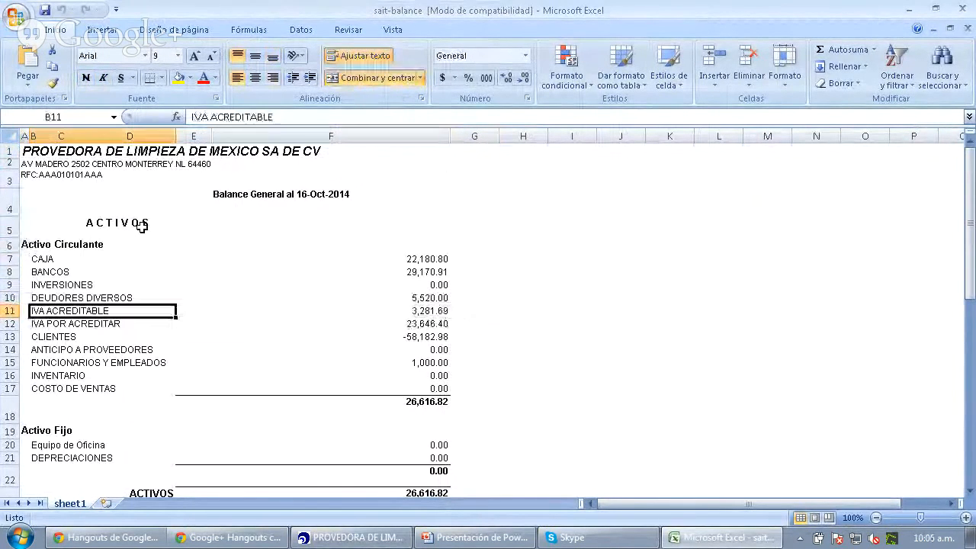
{"action": "key", "text": "Down"}
{"action": "key", "text": "Down"}
{"action": "key", "text": "Down"}
{"action": "key", "text": "Down"}
{"action": "key", "text": "Down"}
{"action": "key", "text": "Down"}
{"action": "key", "text": "Down"}
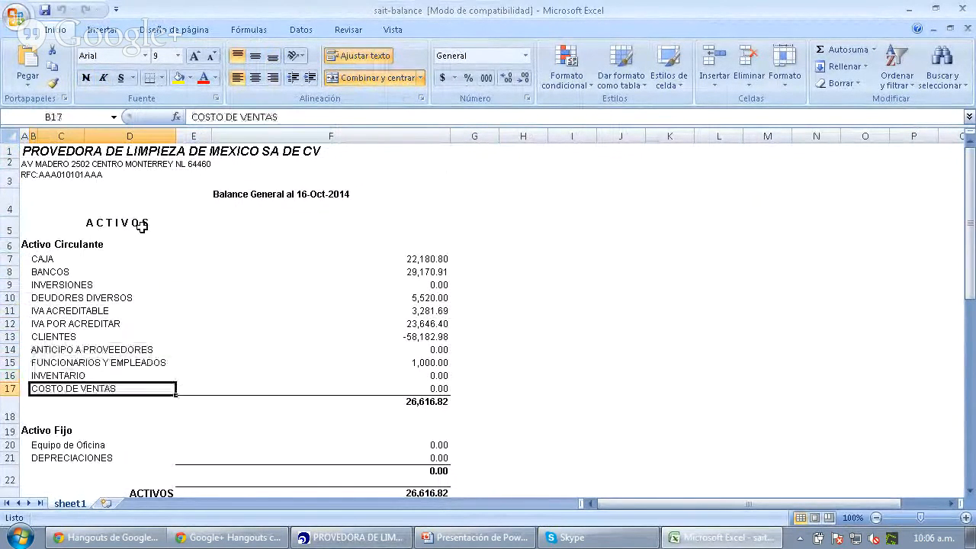
Examine the Activo Fijo and Pasivo Corto Plazo sections down to the PASIVOS total in the exported sheet, and close Excel
{"action": "key", "text": "Down"}
{"action": "key", "text": "Down"}
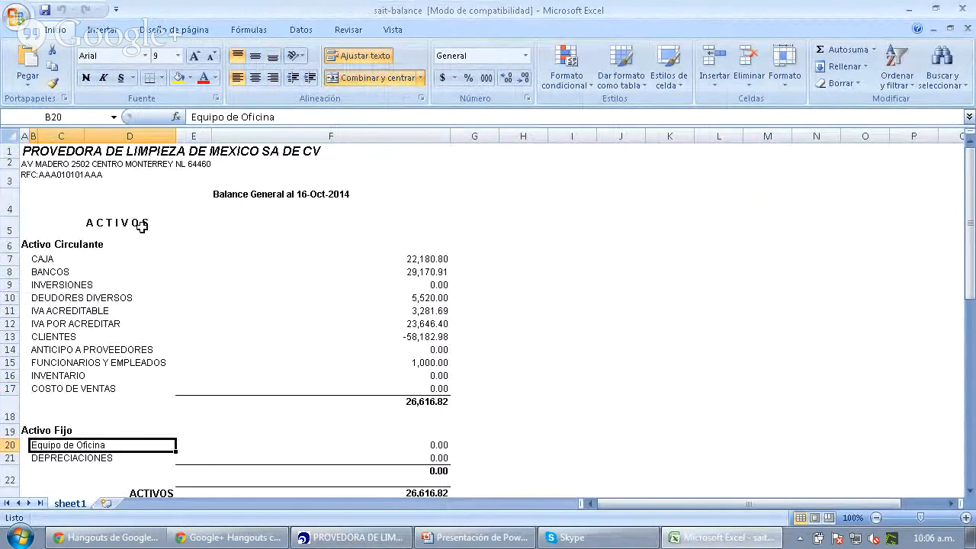
{"action": "key", "text": "Down"}
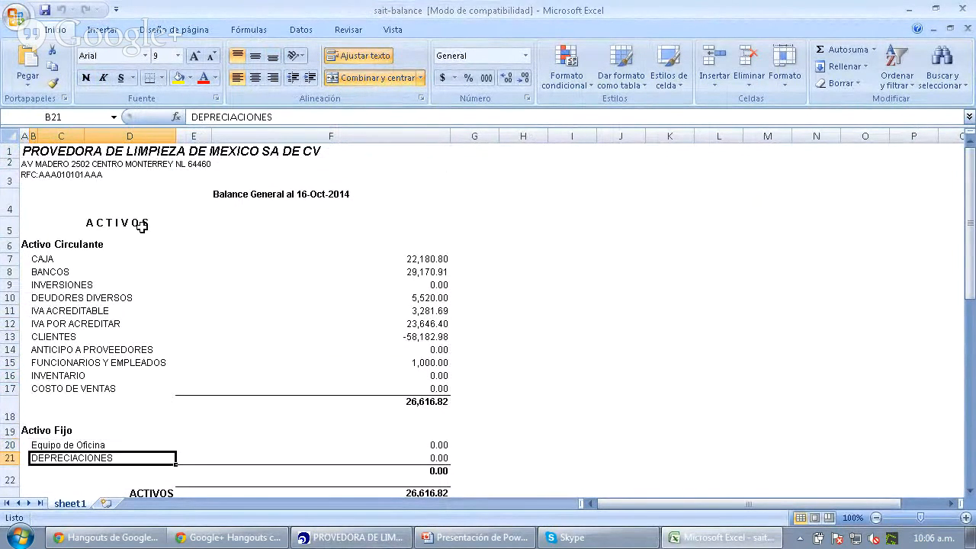
{"action": "key", "text": "Down"}
{"action": "key", "text": "Down"}
{"action": "key", "text": "Down"}
{"action": "key", "text": "Down"}
{"action": "key", "text": "Down"}
{"action": "key", "text": "Down"}
{"action": "key", "text": "Down"}
{"action": "key", "text": "Down"}
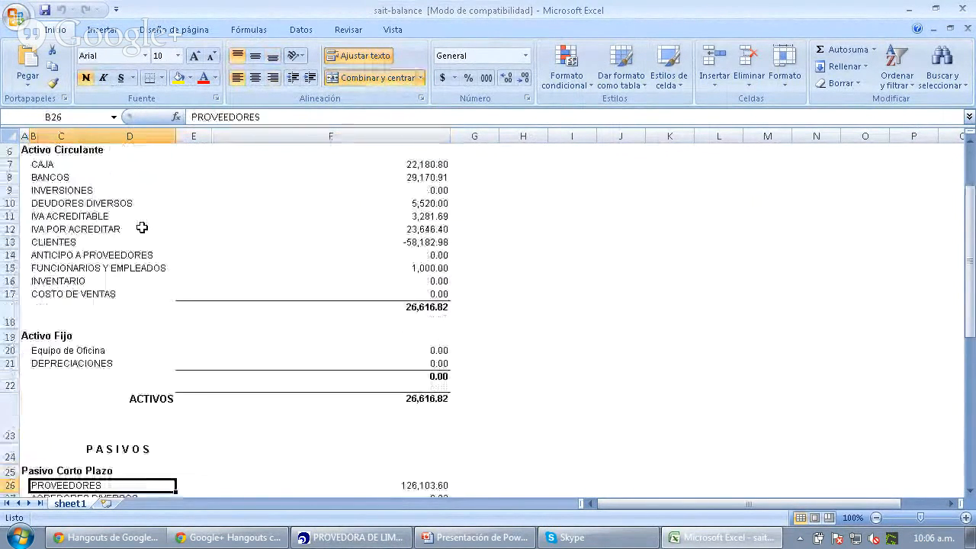
{"action": "key", "text": "Down"}
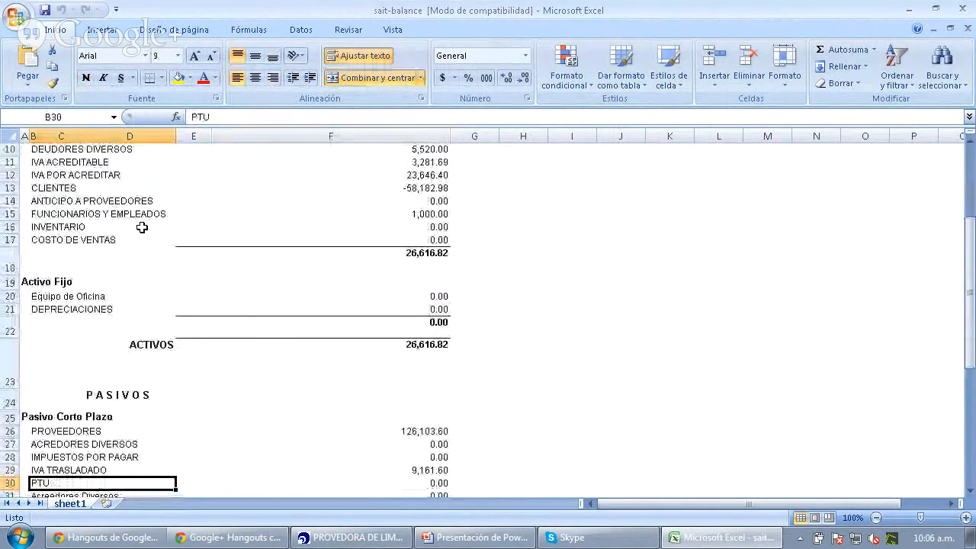
{"action": "key", "text": "Down"}
{"action": "key", "text": "Down"}
{"action": "key", "text": "Down"}
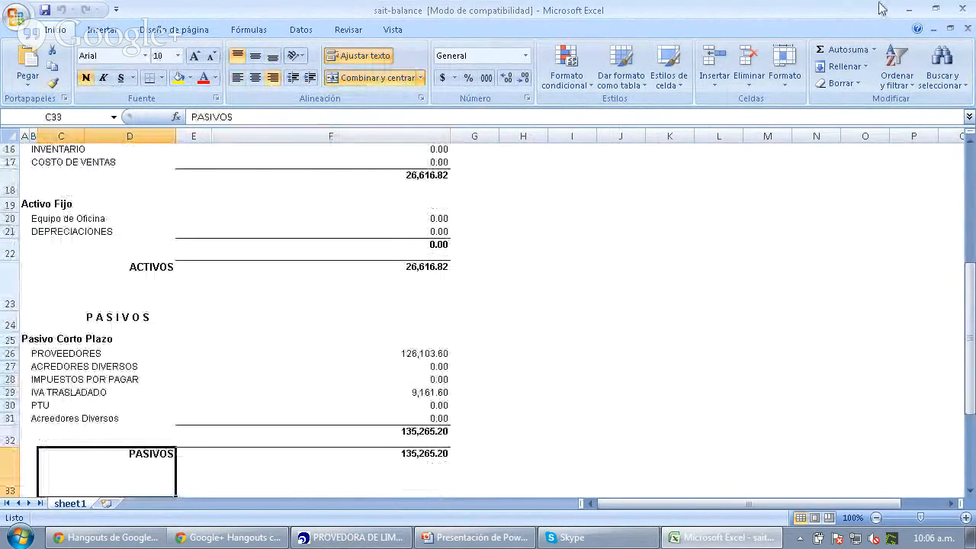
{"action": "left_click", "coordinate": [963, 8]}
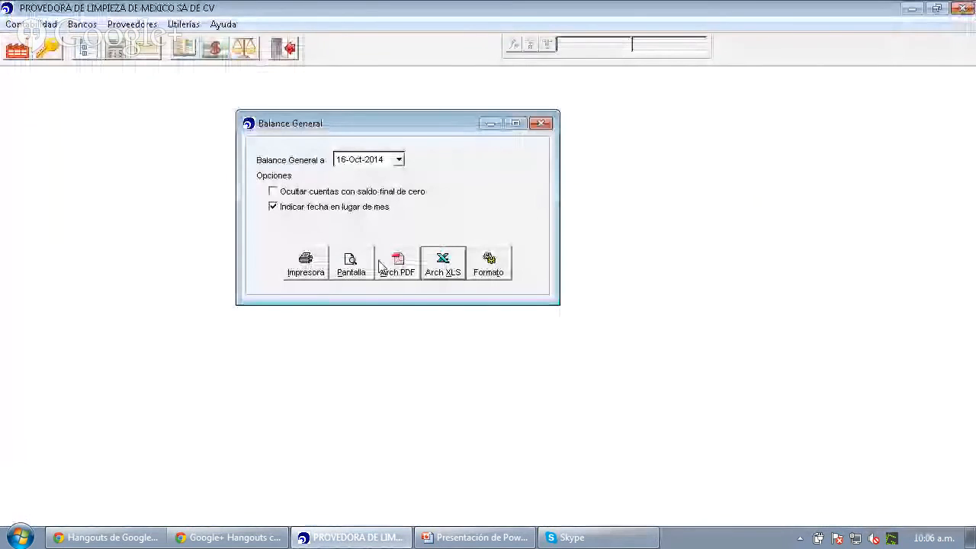
Send the Balance General as of 16-Oct-2014 to the printer and close the report window
{"action": "left_click", "coordinate": [307, 262]}
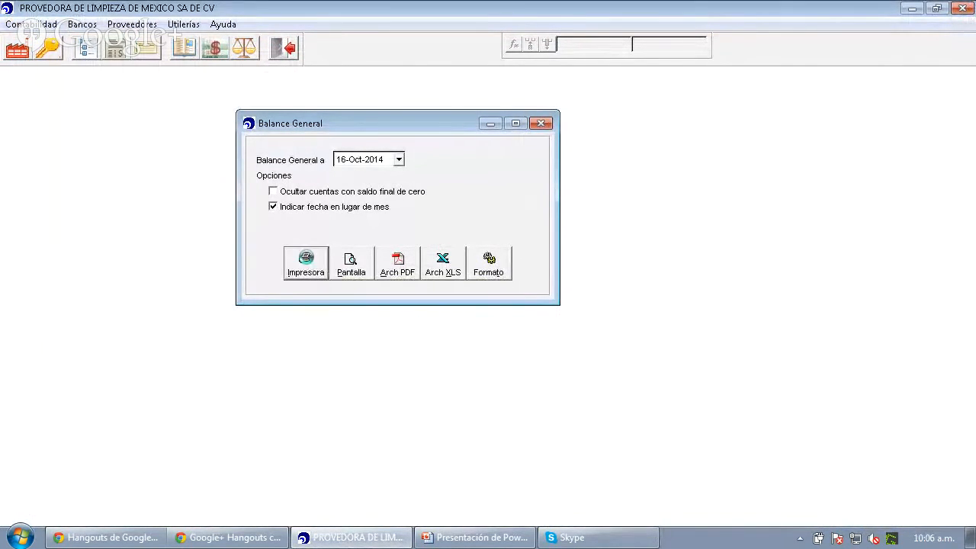
{"action": "left_click", "coordinate": [329, 305]}
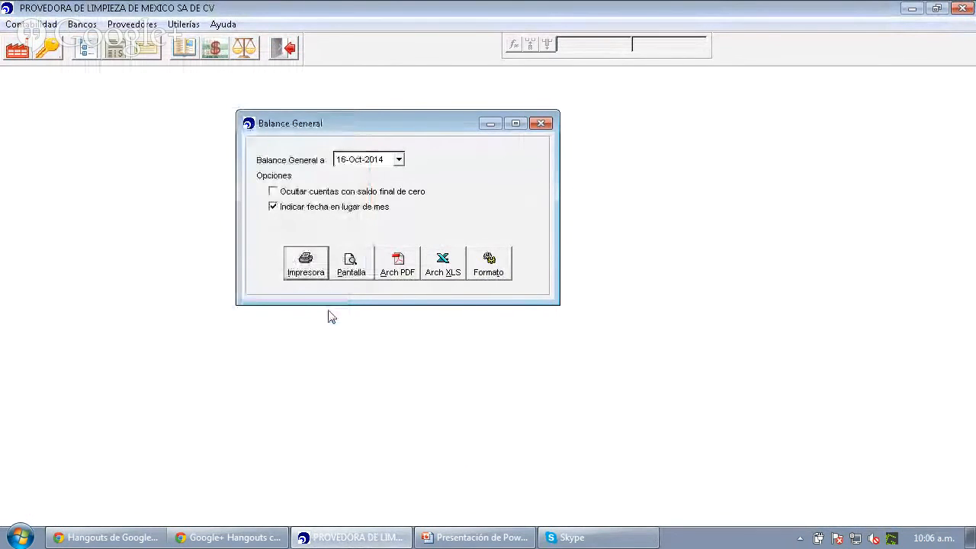
{"action": "left_click", "coordinate": [541, 124]}
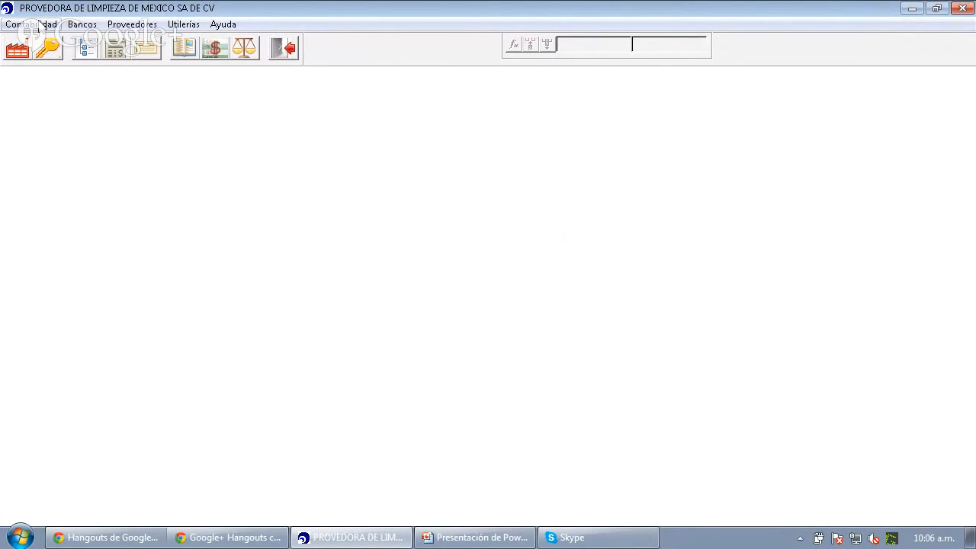
Open the Balanza de Comprobación report, keeping the period 1-Oct-2014 to 16-Oct-2014 and the accounts 1001 to 9000
{"action": "left_click", "coordinate": [40, 23]}
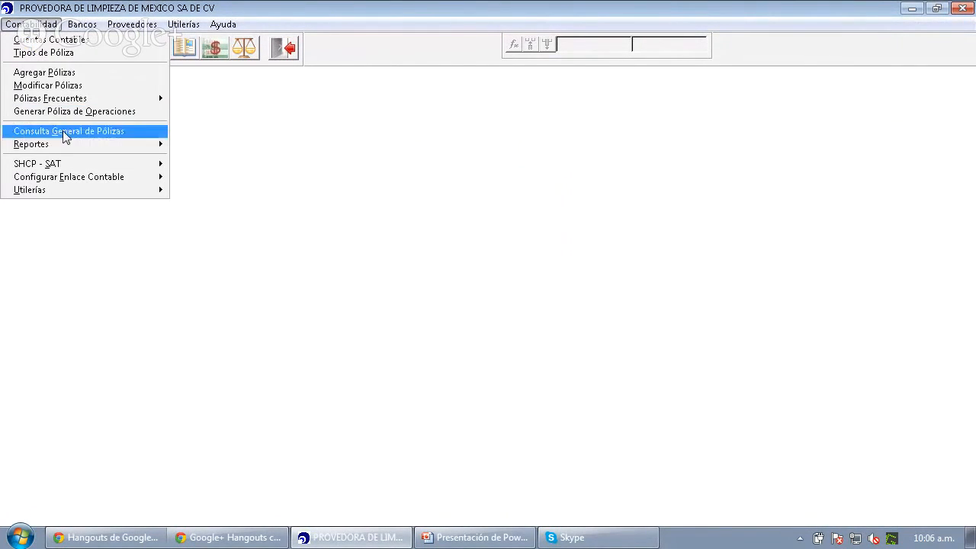
{"action": "mouse_move", "coordinate": [161, 145]}
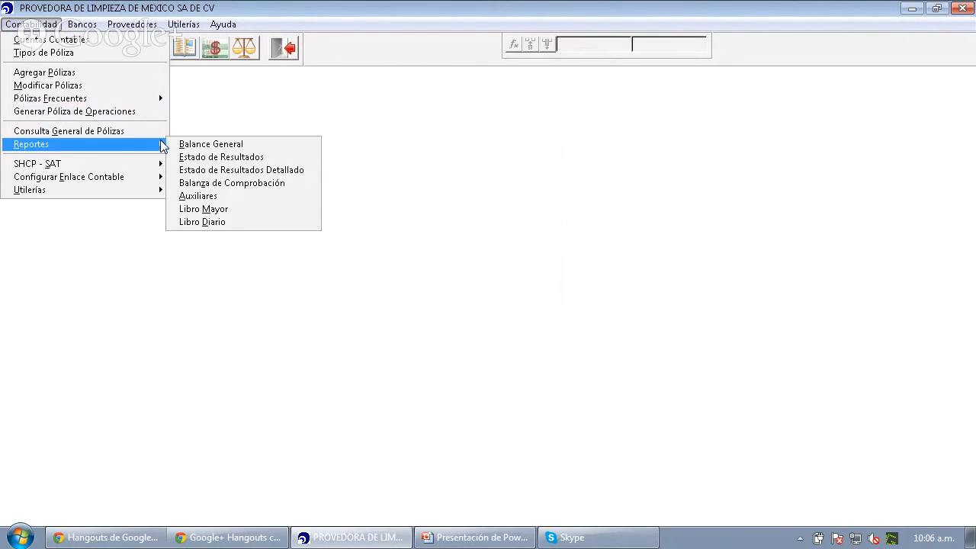
{"action": "left_click", "coordinate": [219, 188]}
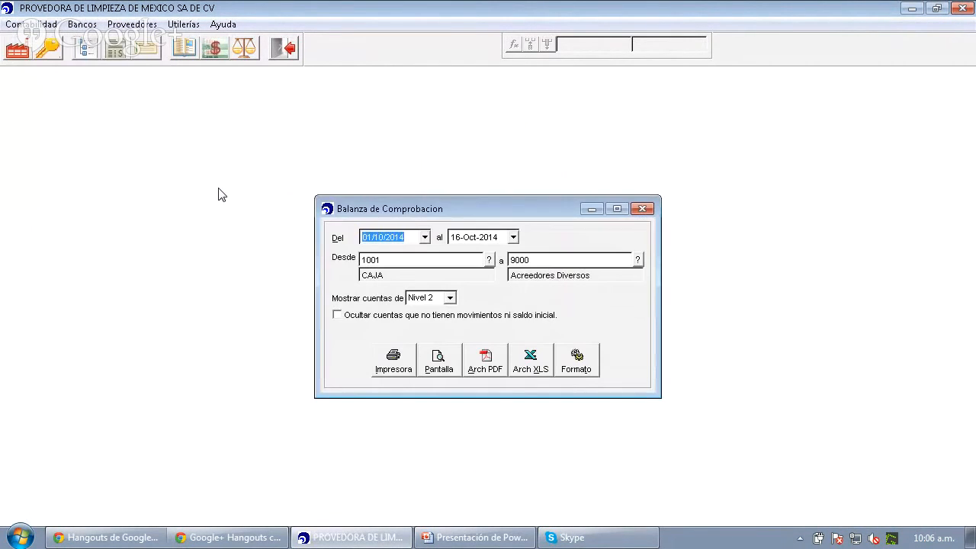
{"action": "double_click", "coordinate": [447, 211]}
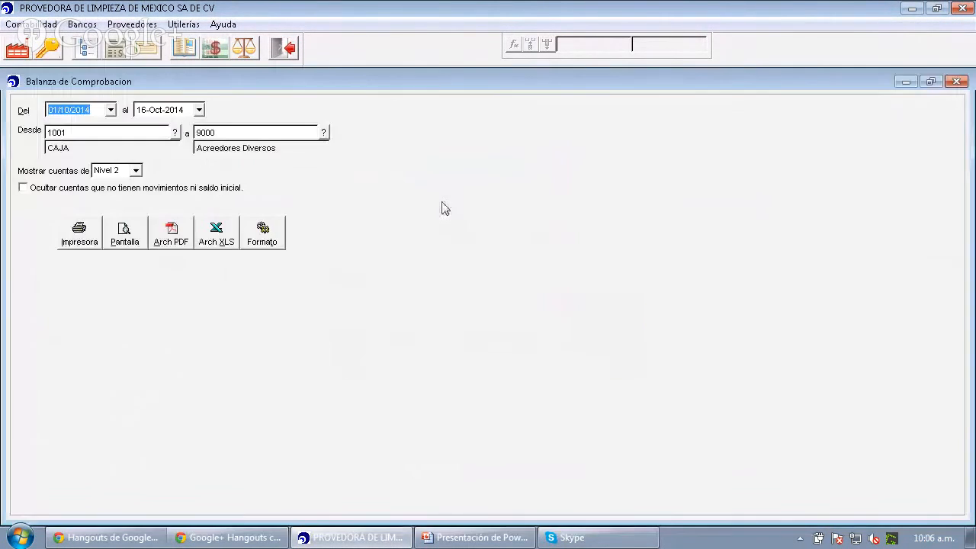
{"action": "left_click", "coordinate": [931, 81]}
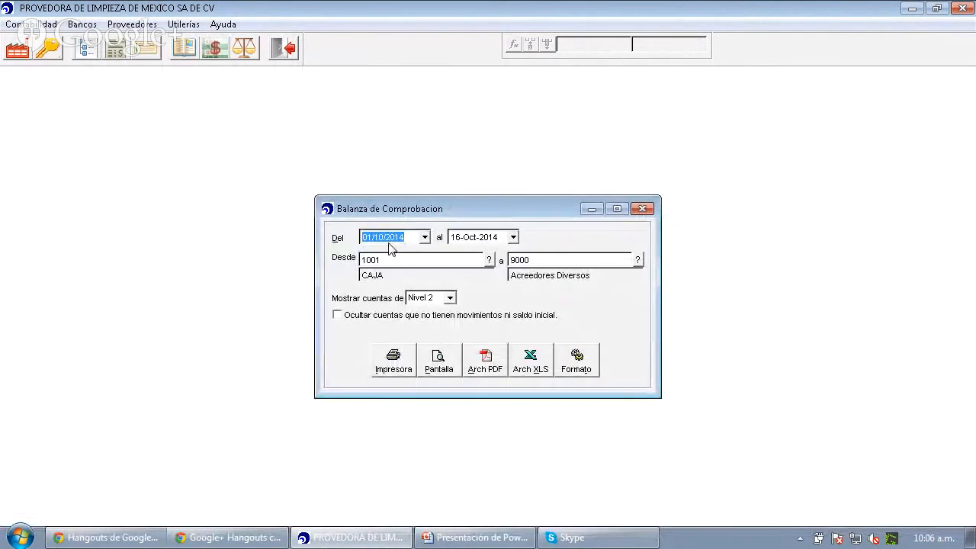
{"action": "key", "text": "Tab"}
{"action": "key", "text": "Tab"}
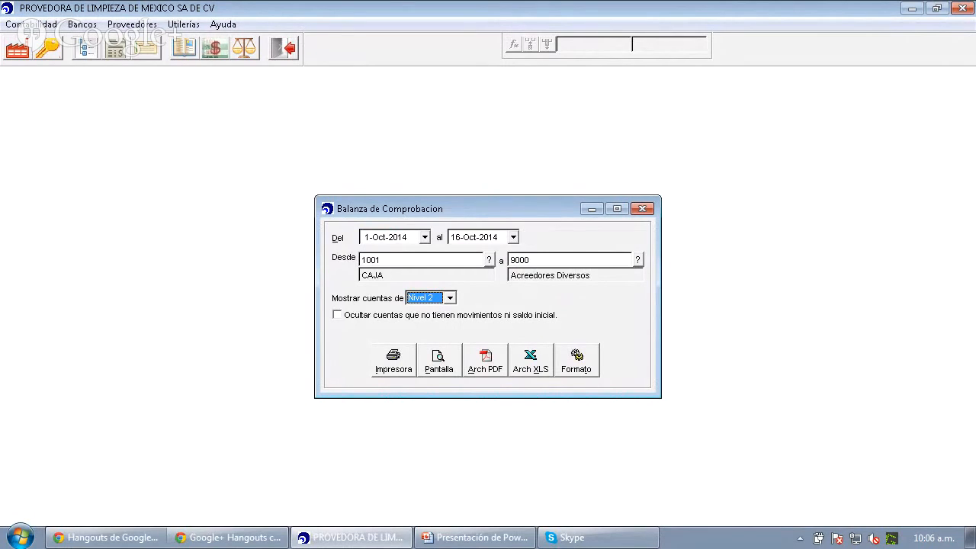
Try the Mayor level for the accounts shown in the Balanza de Comprobación, and return the level to Nivel 2
{"action": "left_click", "coordinate": [450, 297]}
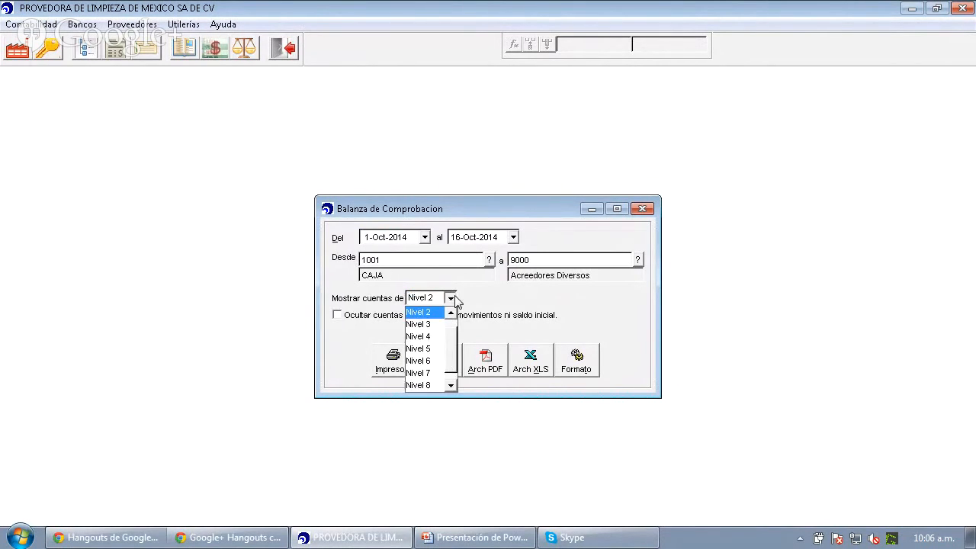
{"action": "left_click", "coordinate": [450, 314]}
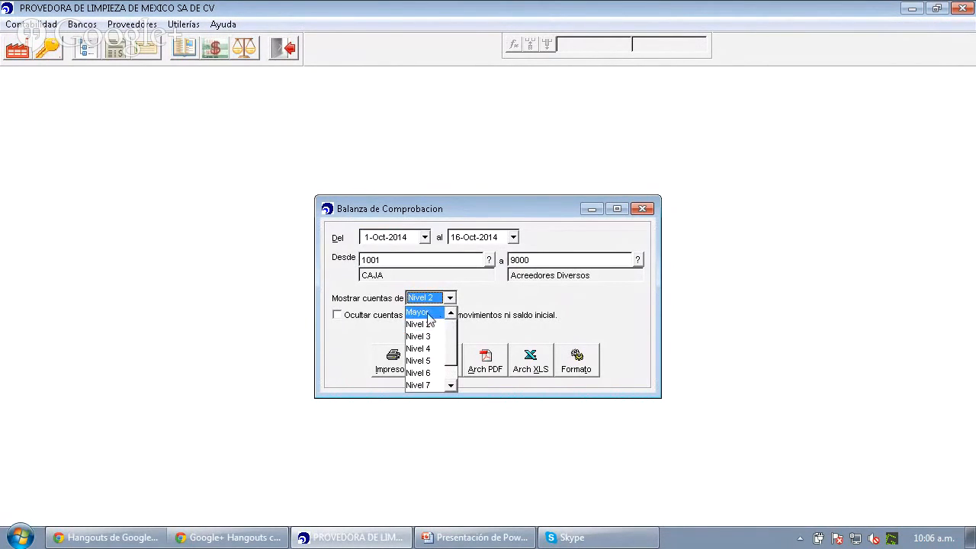
{"action": "left_click", "coordinate": [429, 314]}
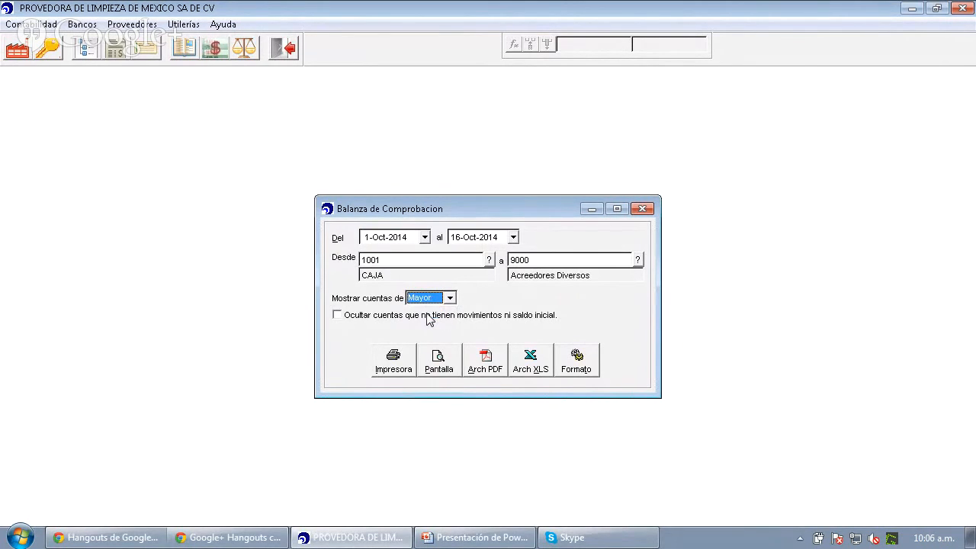
{"action": "left_click", "coordinate": [450, 299]}
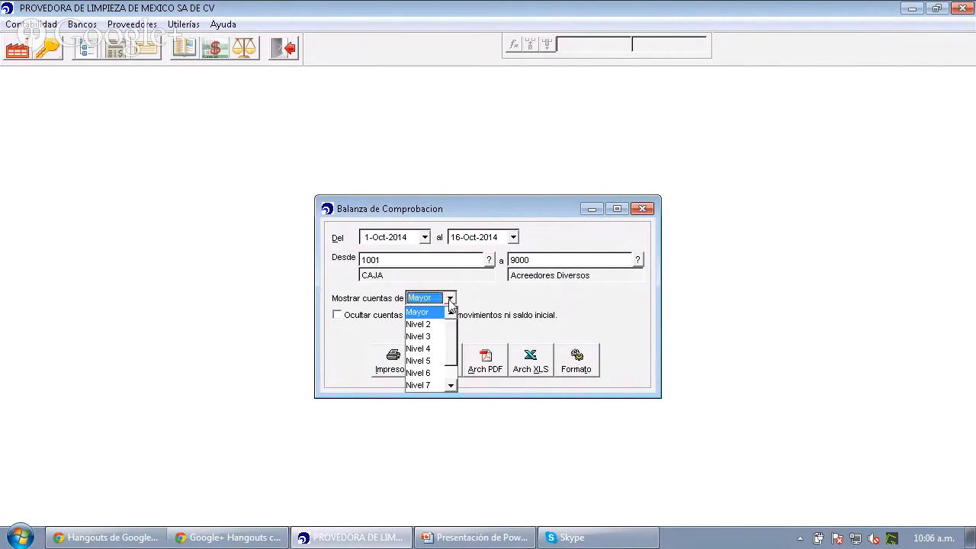
{"action": "left_click", "coordinate": [421, 328]}
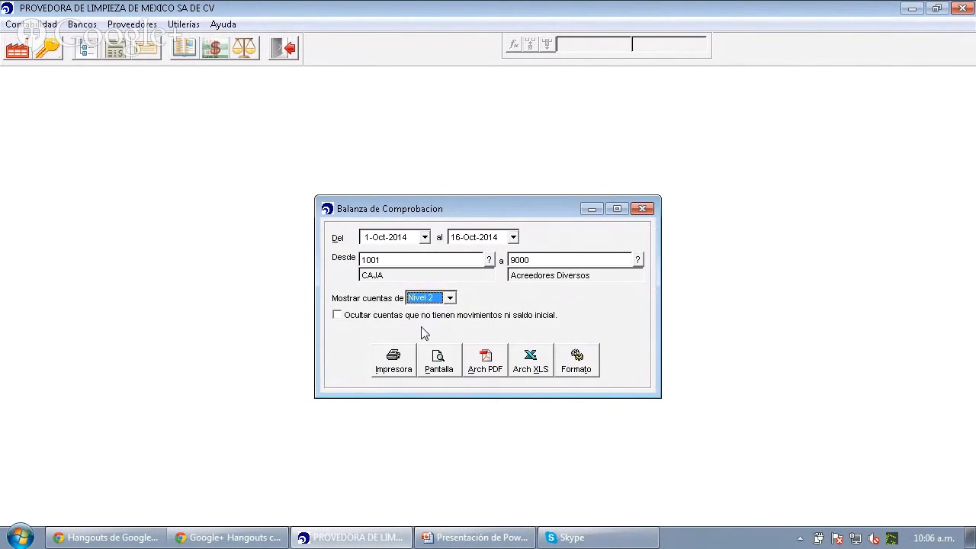
Preview the Balanza de Comprobación on screen in a maximized window, examine it as a full page and up close, and close the preview
{"action": "left_click", "coordinate": [439, 358]}
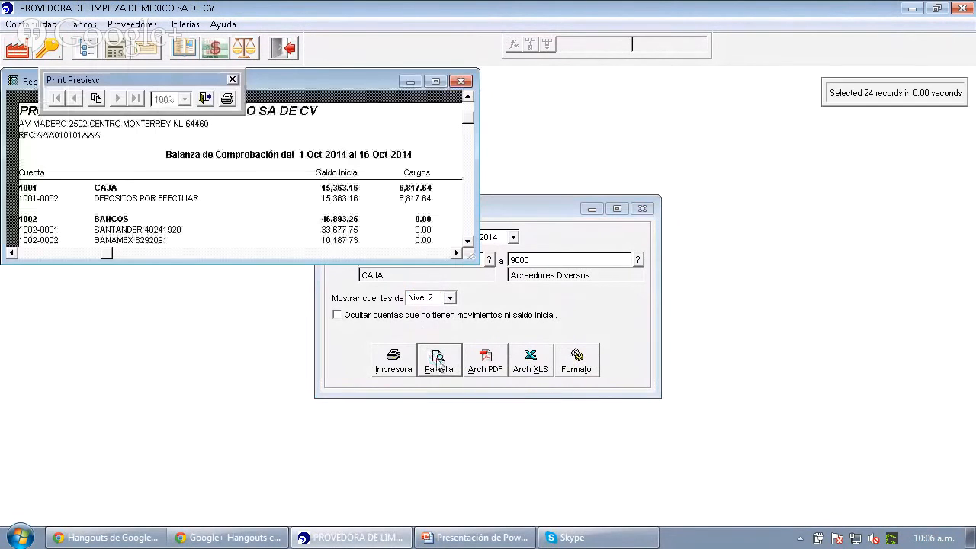
{"action": "left_click", "coordinate": [435, 82]}
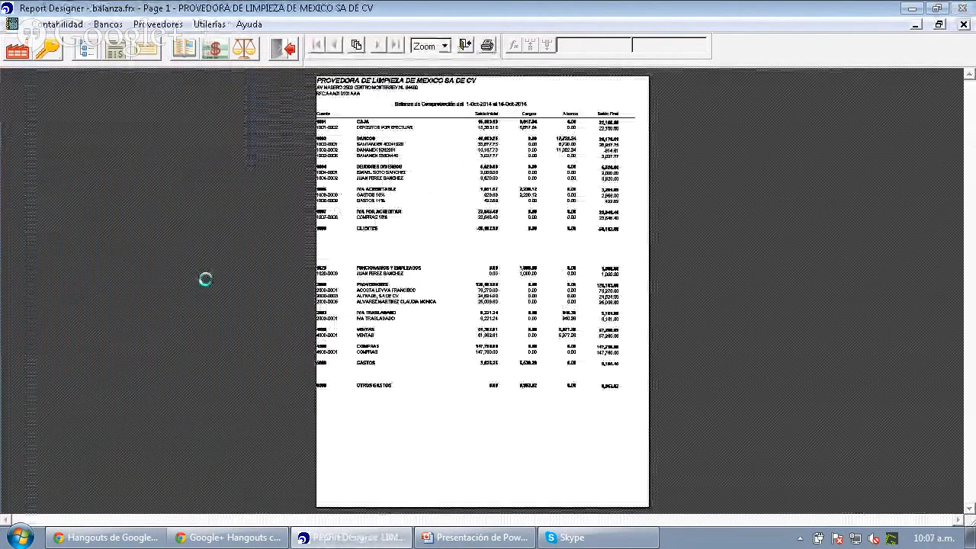
{"action": "left_click", "coordinate": [335, 224]}
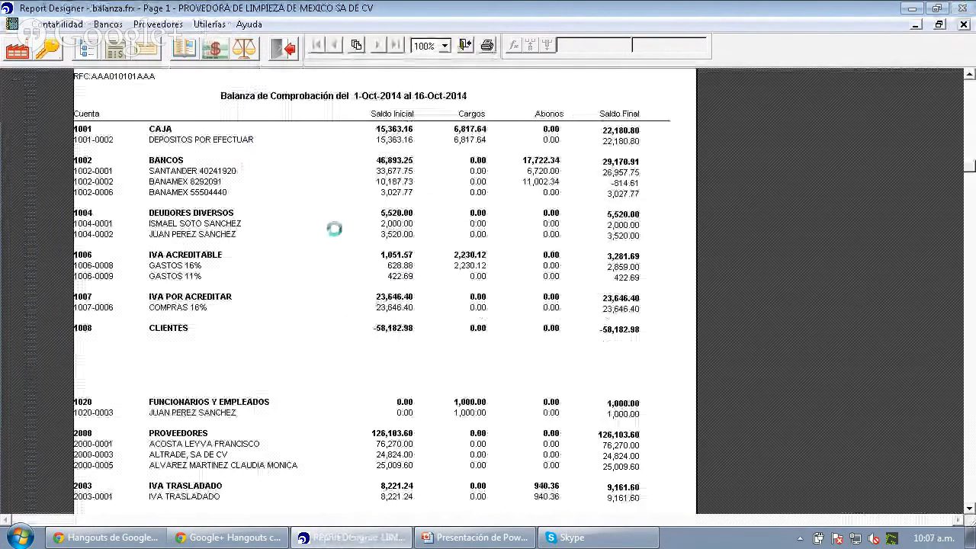
{"action": "left_click", "coordinate": [208, 144]}
{"action": "left_click", "coordinate": [317, 104]}
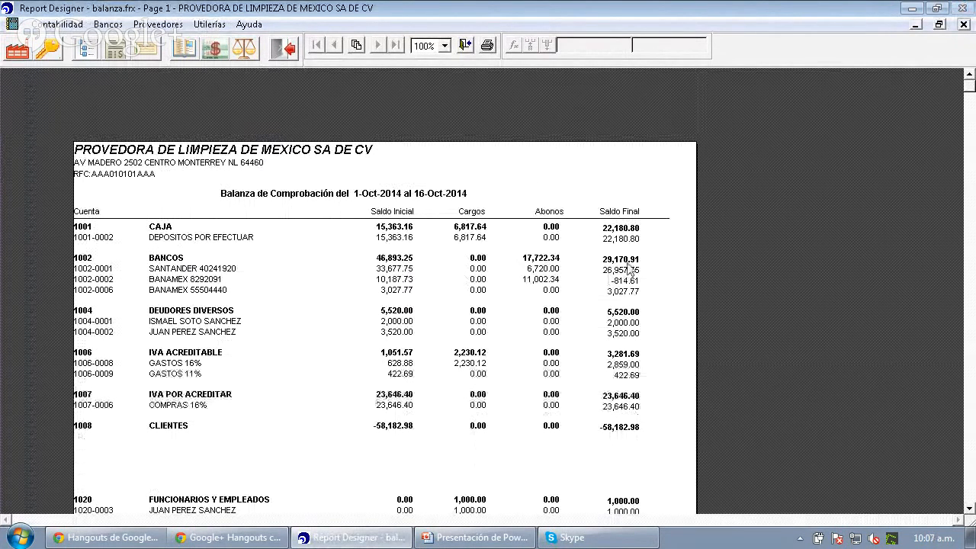
{"action": "left_click", "coordinate": [583, 397]}
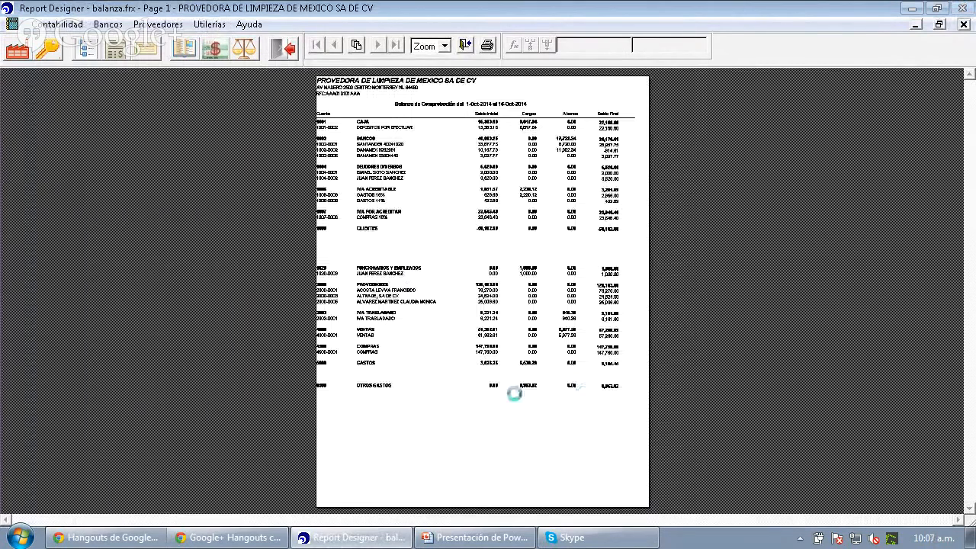
{"action": "left_click", "coordinate": [480, 393]}
{"action": "left_click", "coordinate": [449, 306]}
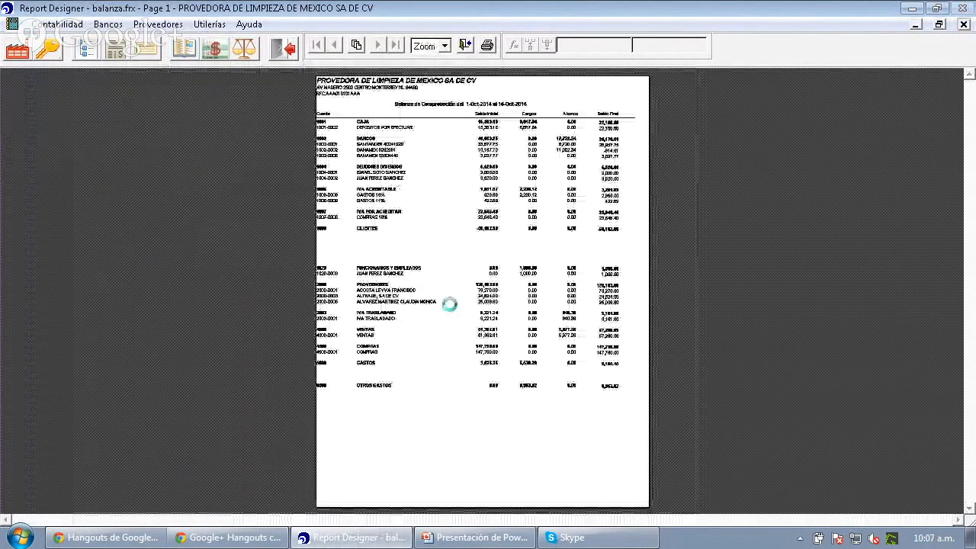
{"action": "left_click", "coordinate": [425, 177]}
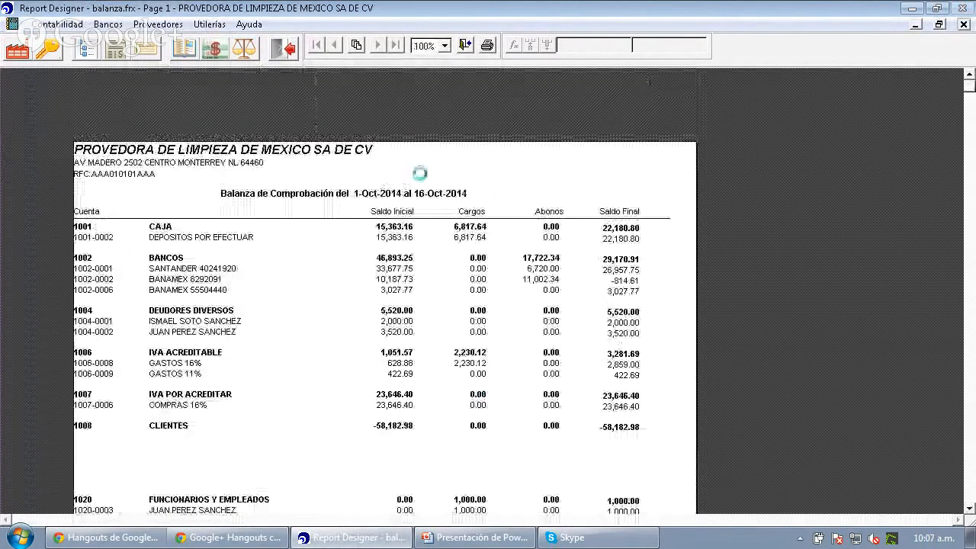
{"action": "left_click", "coordinate": [465, 45]}
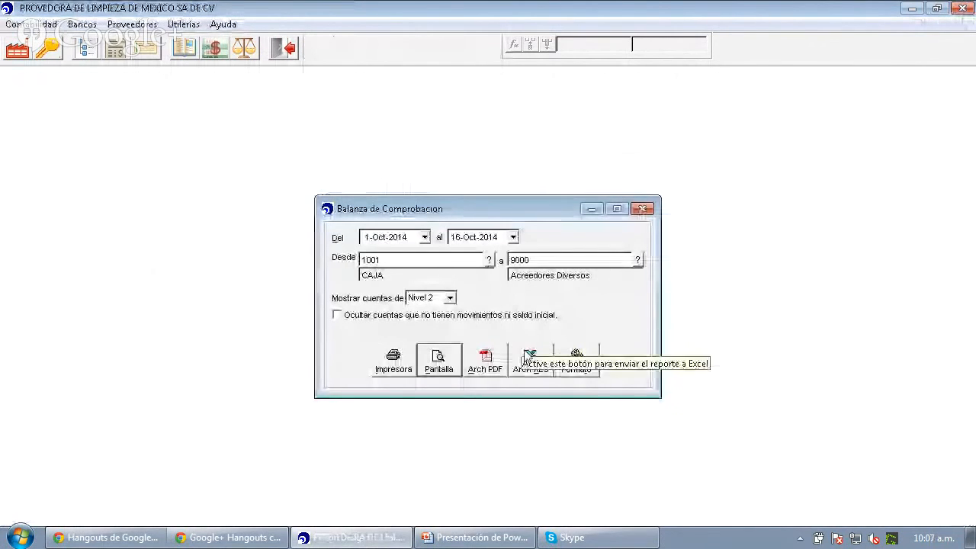
Export the Balanza de Comprobación as XLS file sait-balanza to the Escritorio and open it in a maximized Excel window
{"action": "left_click", "coordinate": [531, 369]}
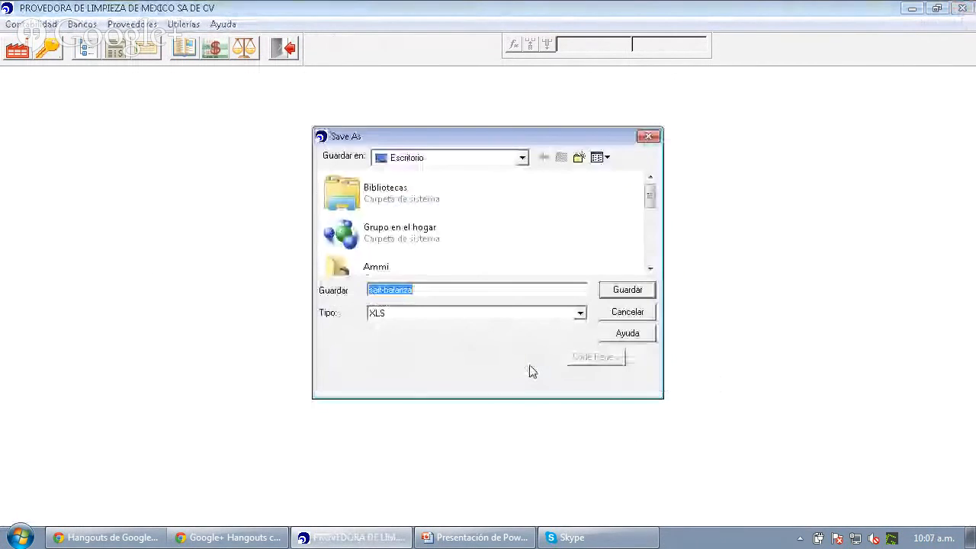
{"action": "left_click", "coordinate": [629, 293]}
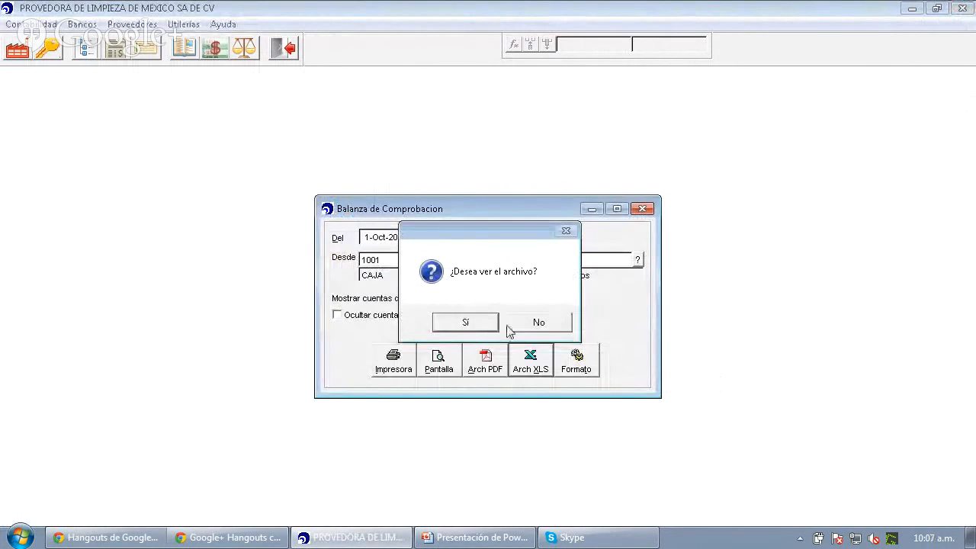
{"action": "left_click", "coordinate": [465, 322]}
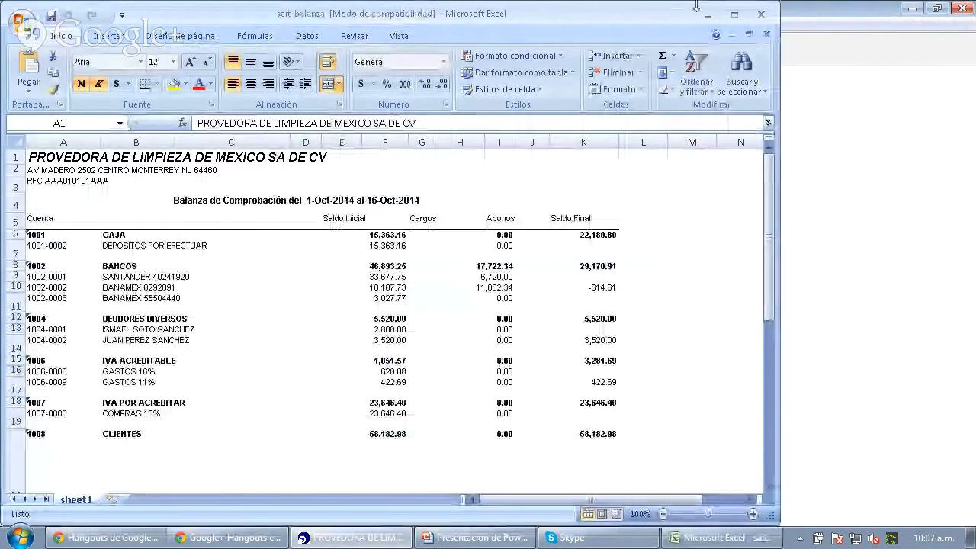
{"action": "left_click", "coordinate": [732, 17]}
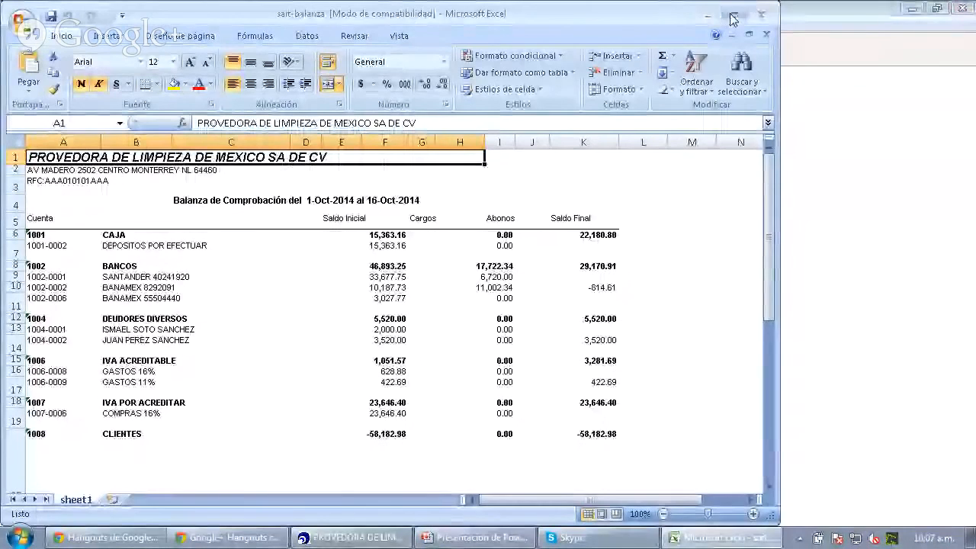
Examine the report heading, the Cuenta column and the CAJA and BANCOS accounts in the exported Balanza de Comprobación sheet
{"action": "left_click", "coordinate": [359, 240]}
{"action": "key", "text": "Down"}
{"action": "key", "text": "Down"}
{"action": "key", "text": "Down"}
{"action": "key", "text": "Left"}
{"action": "key", "text": "Left"}
{"action": "key", "text": "Left"}
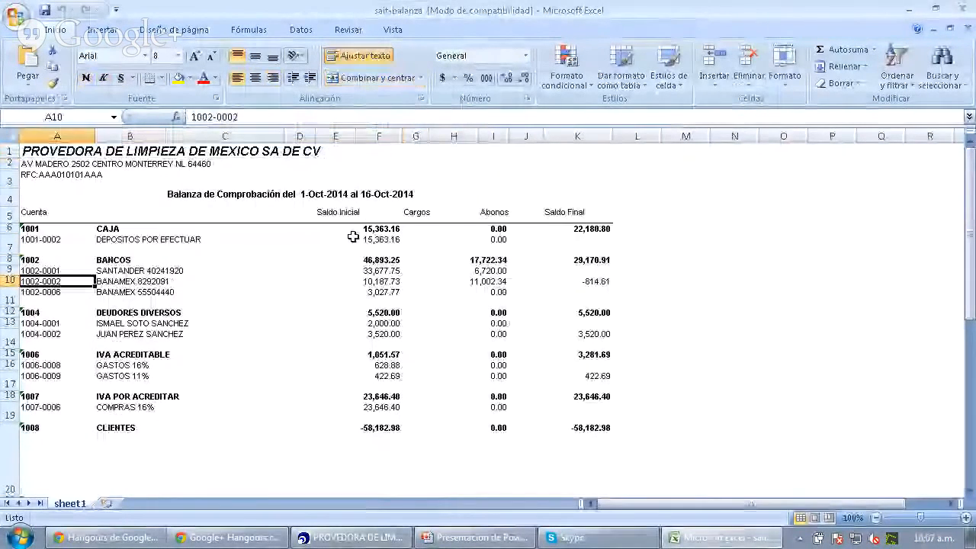
{"action": "key", "text": "Right"}
{"action": "key", "text": "Up"}
{"action": "key", "text": "Up"}
{"action": "key", "text": "Up"}
{"action": "key", "text": "Up"}
{"action": "key", "text": "Up"}
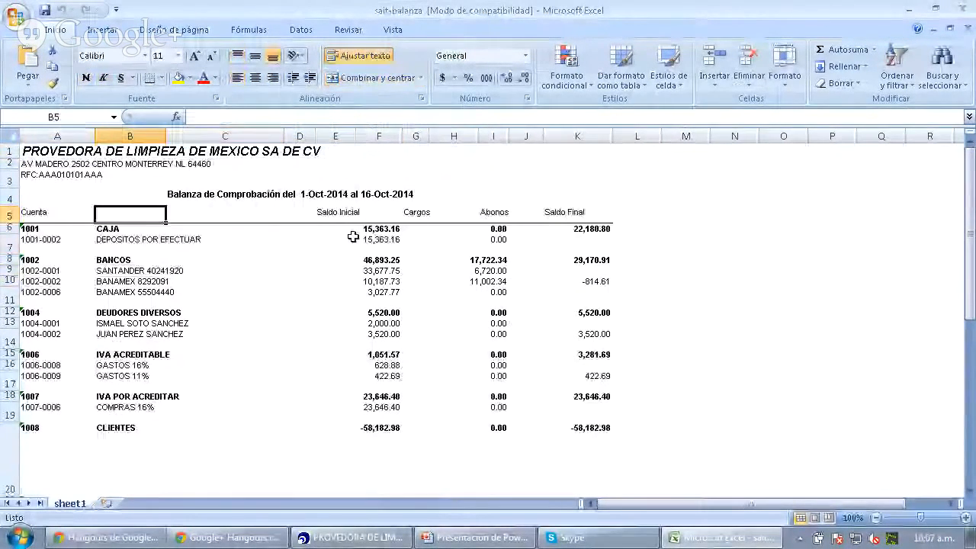
{"action": "key", "text": "Down"}
{"action": "key", "text": "Down"}
{"action": "key", "text": "Left"}
{"action": "key", "text": "Up"}
{"action": "key", "text": "Up"}
{"action": "key", "text": "Up"}
{"action": "key", "text": "Up"}
{"action": "key", "text": "Up"}
{"action": "key", "text": "Up"}
{"action": "key", "text": "Down"}
{"action": "key", "text": "Down"}
{"action": "key", "text": "Down"}
{"action": "key", "text": "Down"}
{"action": "key", "text": "Down"}
{"action": "key", "text": "Down"}
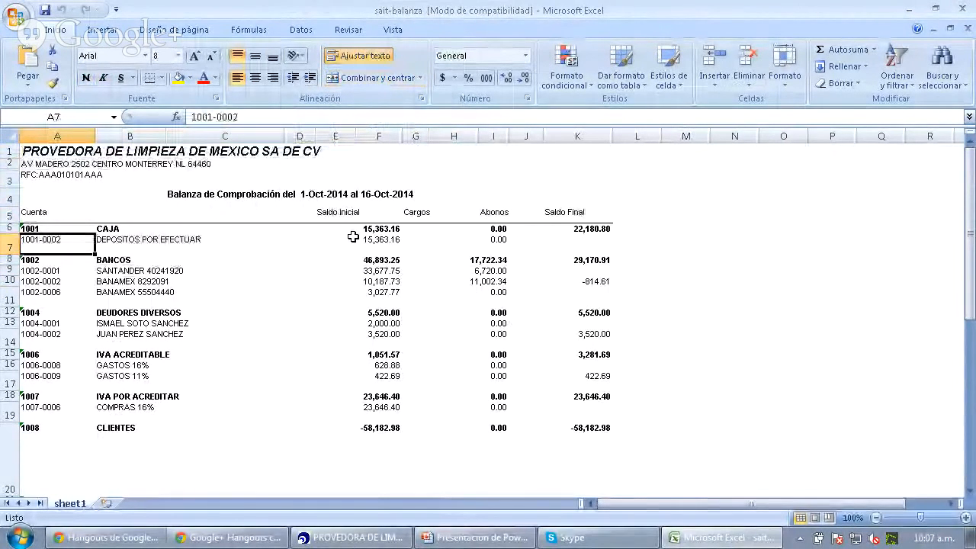
Examine the DEPOSITOS POR EFECTUAR row across all balance columns of the exported Balanza de Comprobación sheet
{"action": "key", "text": "Right"}
{"action": "key", "text": "Right"}
{"action": "key", "text": "Right"}
{"action": "key", "text": "Right"}
{"action": "key", "text": "Right"}
{"action": "key", "text": "Right"}
{"action": "key", "text": "Right"}
{"action": "key", "text": "Right"}
{"action": "key", "text": "Right"}
{"action": "key", "text": "Right"}
{"action": "key", "text": "Right"}
{"action": "key", "text": "Right"}
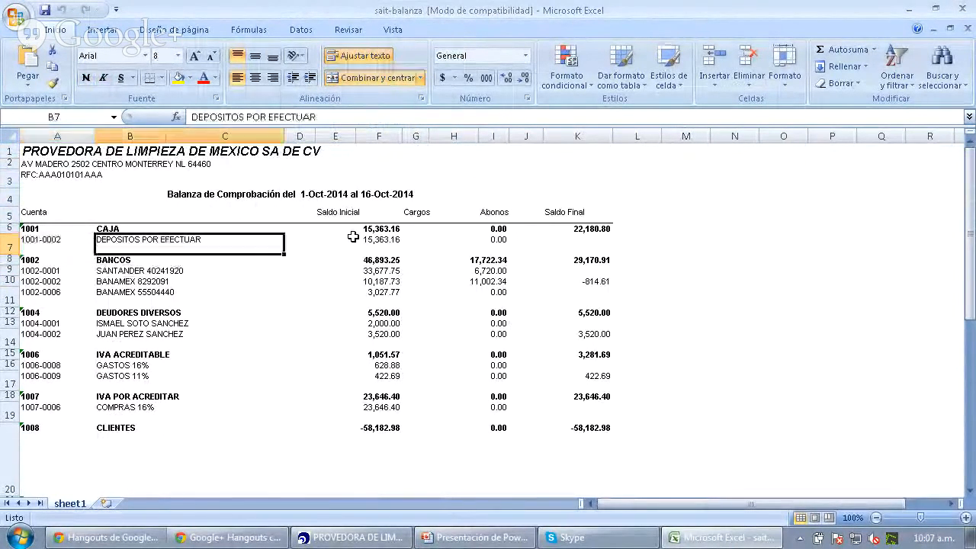
{"action": "key", "text": "Left"}
{"action": "key", "text": "Left"}
{"action": "key", "text": "Left"}
{"action": "key", "text": "Left"}
{"action": "key", "text": "Left"}
{"action": "key", "text": "Left"}
{"action": "key", "text": "Left"}
{"action": "key", "text": "Left"}
{"action": "key", "text": "Left"}
{"action": "key", "text": "Left"}
{"action": "key", "text": "Left"}
{"action": "key", "text": "Left"}
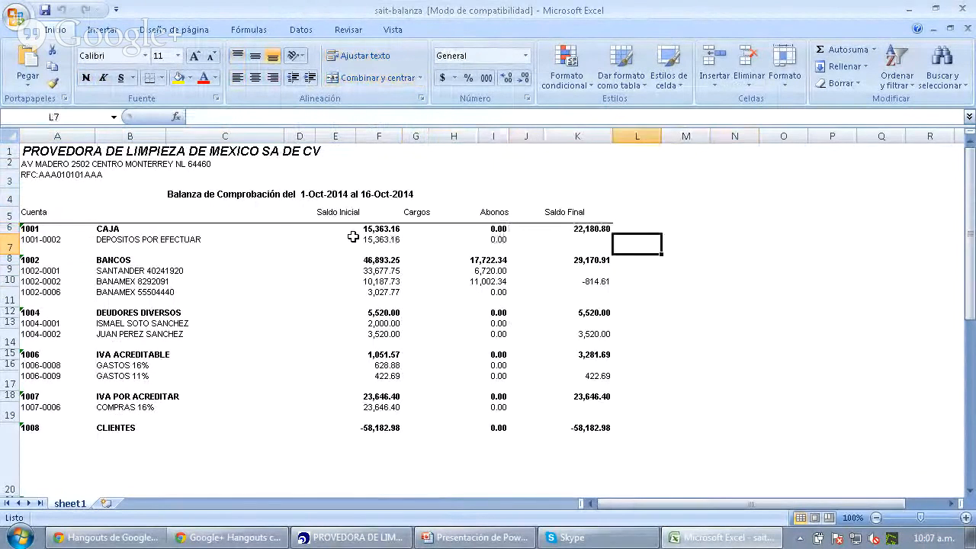
{"action": "key", "text": "Right"}
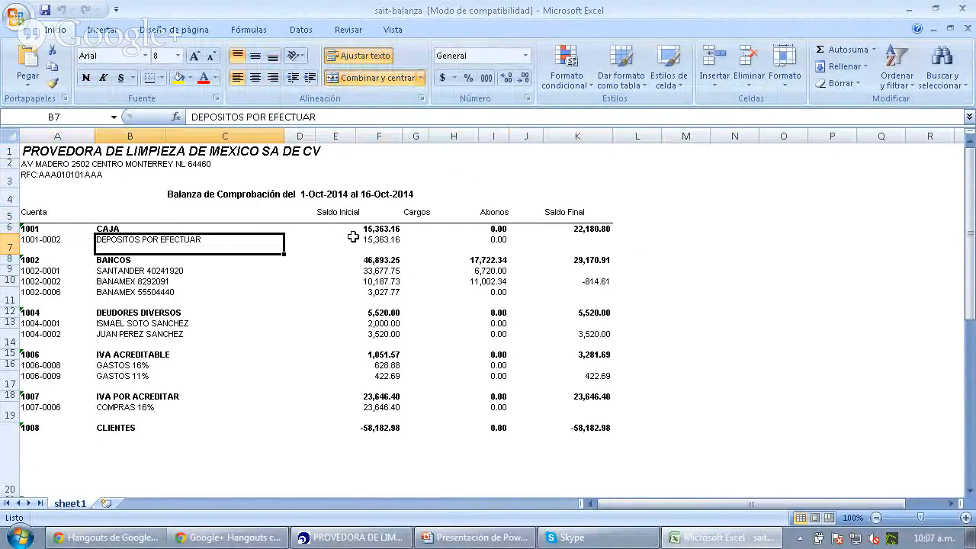
Examine the exported sheet from the company heading down to the IVA POR ACREDITAR accounts and back to the heading
{"action": "key", "text": "Up"}
{"action": "key", "text": "Left"}
{"action": "key", "text": "Up"}
{"action": "key", "text": "Up"}
{"action": "key", "text": "Up"}
{"action": "key", "text": "Up"}
{"action": "key", "text": "Up"}
{"action": "key", "text": "Right"}
{"action": "key", "text": "Right"}
{"action": "key", "text": "Right"}
{"action": "key", "text": "Right"}
{"action": "key", "text": "Right"}
{"action": "key", "text": "Right"}
{"action": "key", "text": "Right"}
{"action": "key", "text": "Right"}
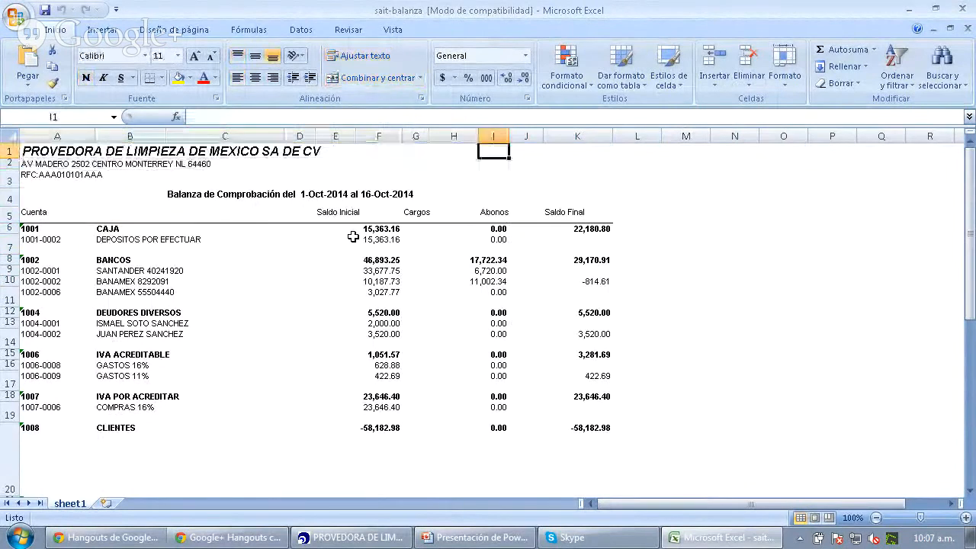
{"action": "key", "text": "Right"}
{"action": "key", "text": "Right"}
{"action": "key", "text": "Down"}
{"action": "key", "text": "Down"}
{"action": "key", "text": "Down"}
{"action": "key", "text": "Down"}
{"action": "key", "text": "Down"}
{"action": "key", "text": "Down"}
{"action": "key", "text": "Down"}
{"action": "key", "text": "Down"}
{"action": "key", "text": "Down"}
{"action": "key", "text": "Down"}
{"action": "key", "text": "Down"}
{"action": "key", "text": "Down"}
{"action": "key", "text": "Down"}
{"action": "key", "text": "Down"}
{"action": "key", "text": "Down"}
{"action": "key", "text": "Down"}
{"action": "key", "text": "Down"}
{"action": "key", "text": "Left"}
{"action": "key", "text": "Left"}
{"action": "key", "text": "Left"}
{"action": "key", "text": "Left"}
{"action": "key", "text": "Left"}
{"action": "key", "text": "Left"}
{"action": "key", "text": "Left"}
{"action": "key", "text": "Left"}
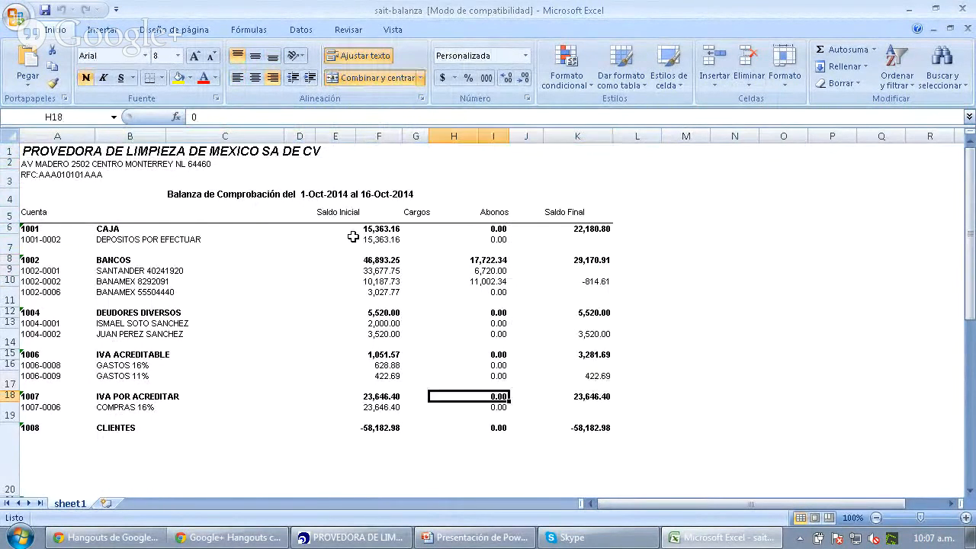
{"action": "key", "text": "Left"}
{"action": "key", "text": "Down"}
{"action": "key", "text": "Up"}
{"action": "key", "text": "Up"}
{"action": "key", "text": "Up"}
{"action": "key", "text": "Up"}
{"action": "key", "text": "Up"}
{"action": "key", "text": "Up"}
{"action": "key", "text": "Up"}
{"action": "key", "text": "Up"}
{"action": "key", "text": "Up"}
{"action": "key", "text": "Up"}
{"action": "key", "text": "Up"}
{"action": "key", "text": "Up"}
{"action": "key", "text": "Up"}
{"action": "key", "text": "Up"}
{"action": "key", "text": "Up"}
{"action": "key", "text": "Up"}
{"action": "key", "text": "Up"}
{"action": "key", "text": "Up"}
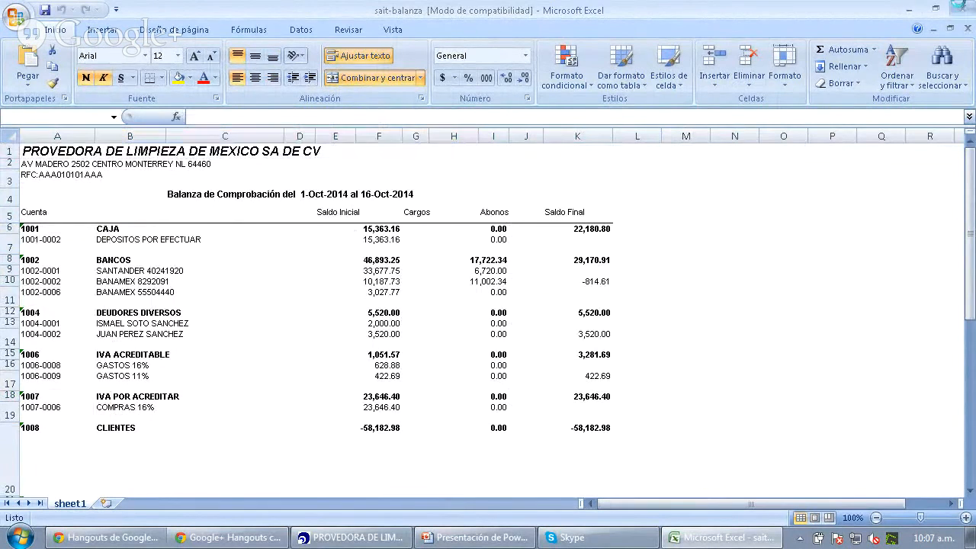
Close the exported sait-balanza workbook and the Balanza de Comprobación report dialog
{"action": "left_click", "coordinate": [961, 9]}
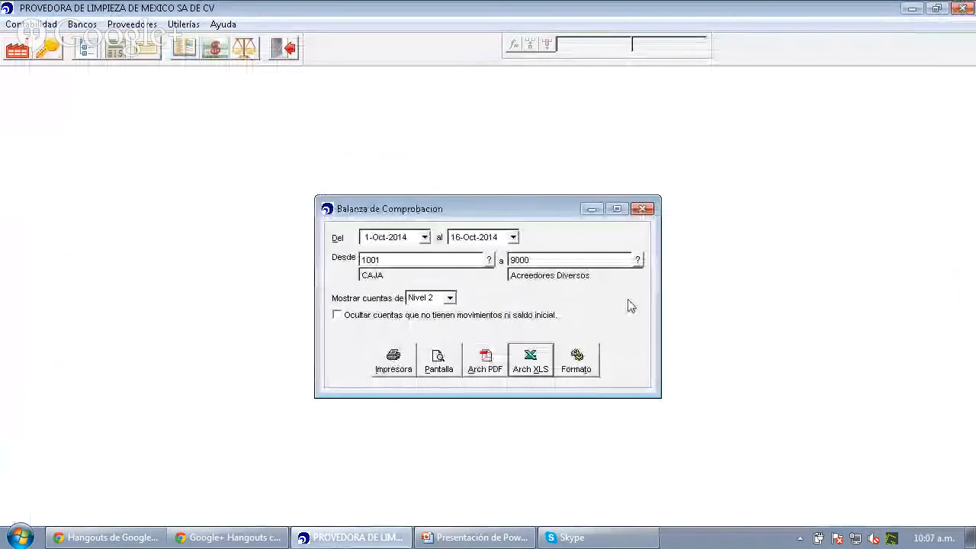
{"action": "left_click", "coordinate": [642, 210]}
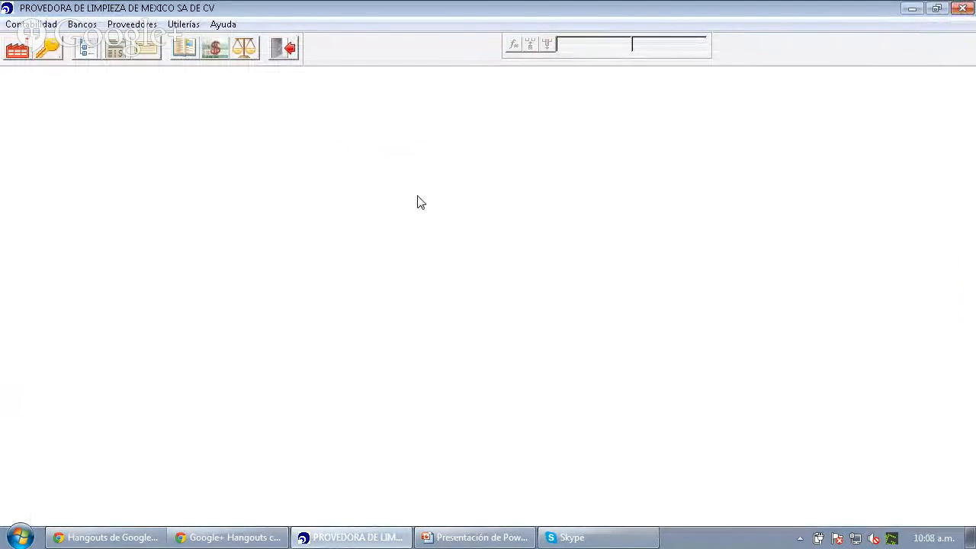
Open the Auxiliares report and preview it on screen as a full page in a maximized window
{"action": "left_click", "coordinate": [51, 25]}
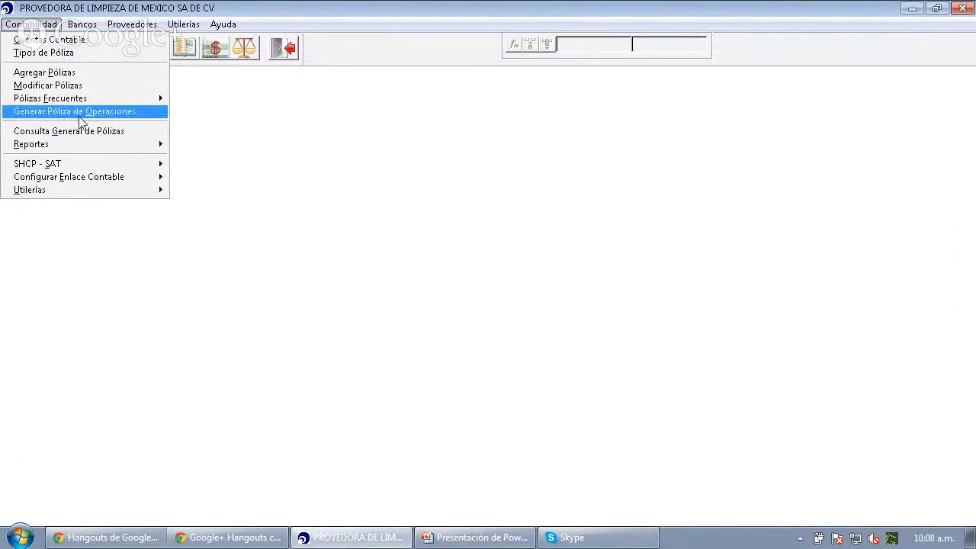
{"action": "mouse_move", "coordinate": [124, 145]}
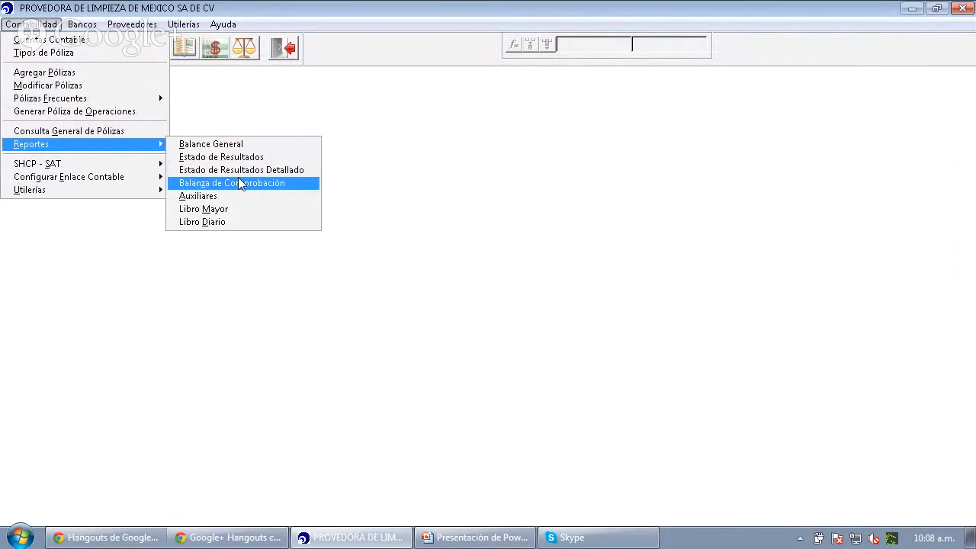
{"action": "left_click", "coordinate": [225, 197]}
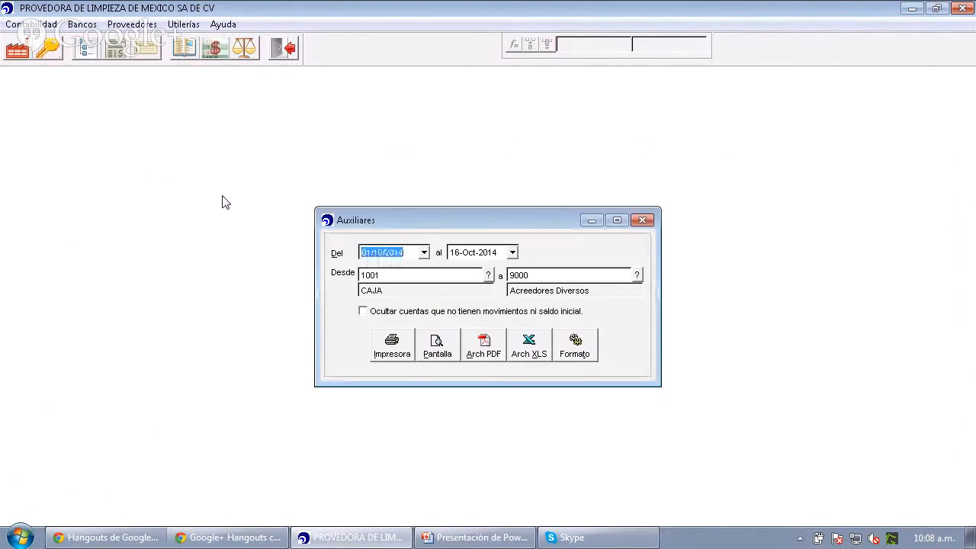
{"action": "left_click", "coordinate": [436, 345]}
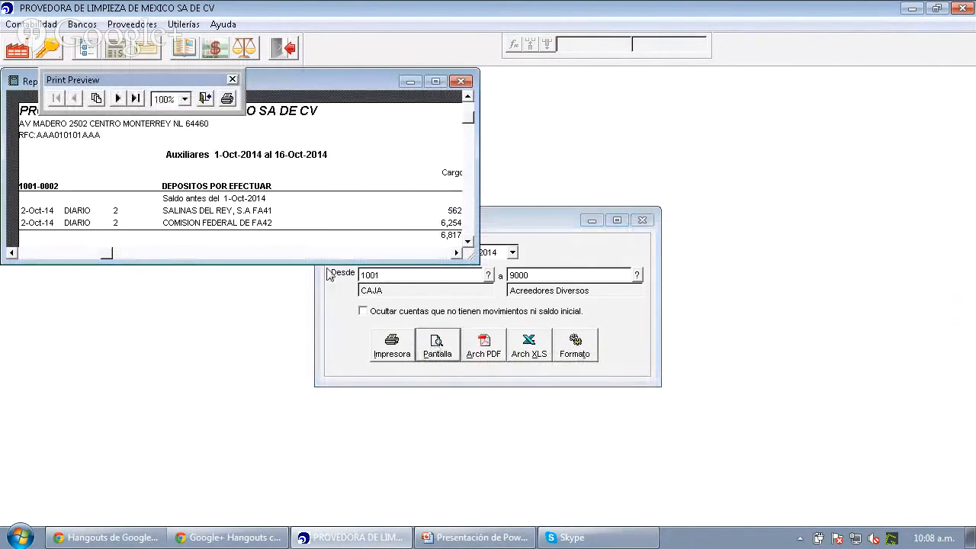
{"action": "double_click", "coordinate": [358, 86]}
{"action": "left_click", "coordinate": [218, 333]}
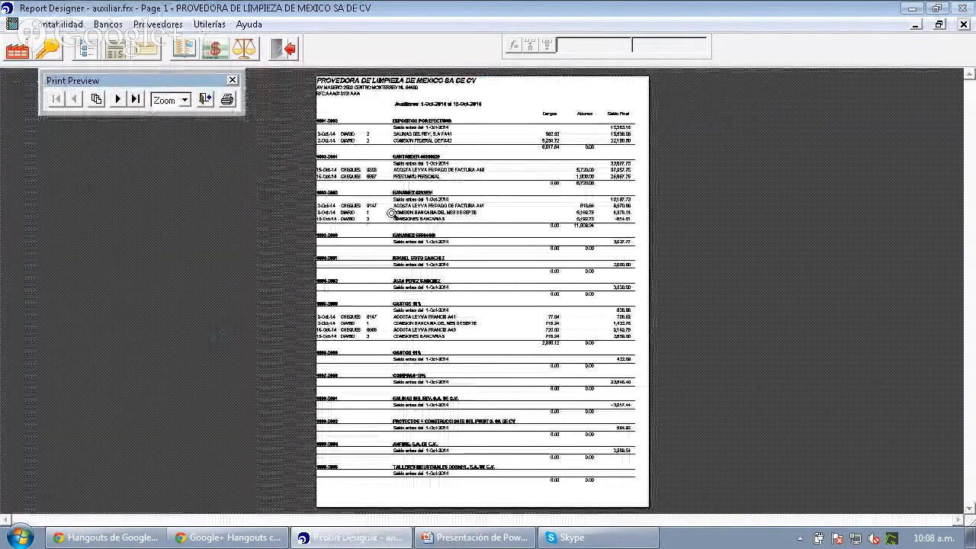
Examine the account movements in the Auxiliares preview up close with its toolbar docked out of the way, and close the preview
{"action": "left_click", "coordinate": [391, 212]}
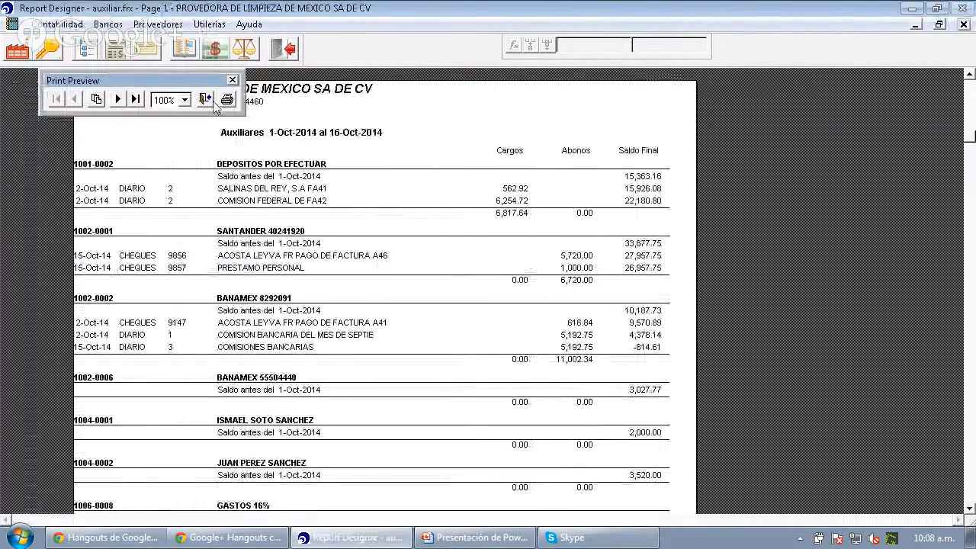
{"action": "left_click_drag", "start_coordinate": [221, 89], "coordinate": [513, 73]}
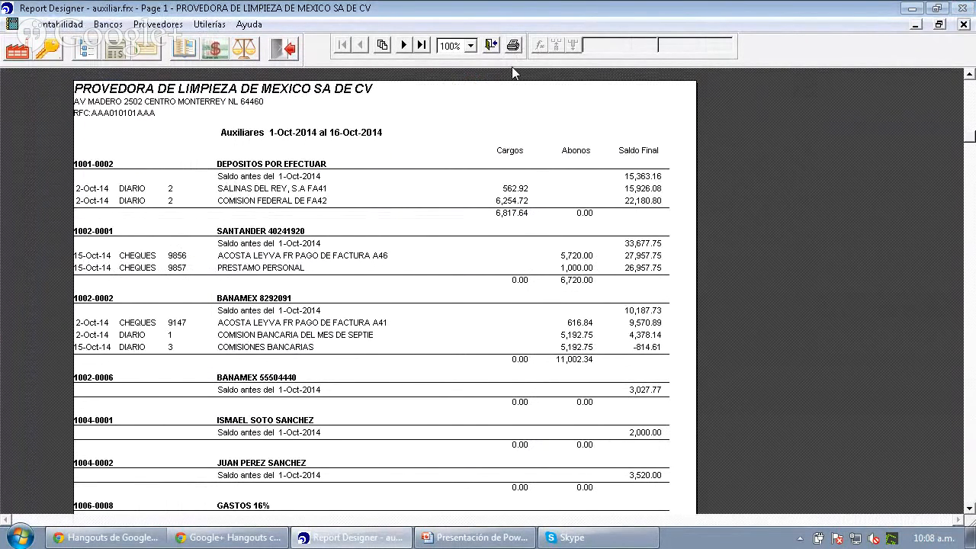
{"action": "left_click", "coordinate": [450, 252]}
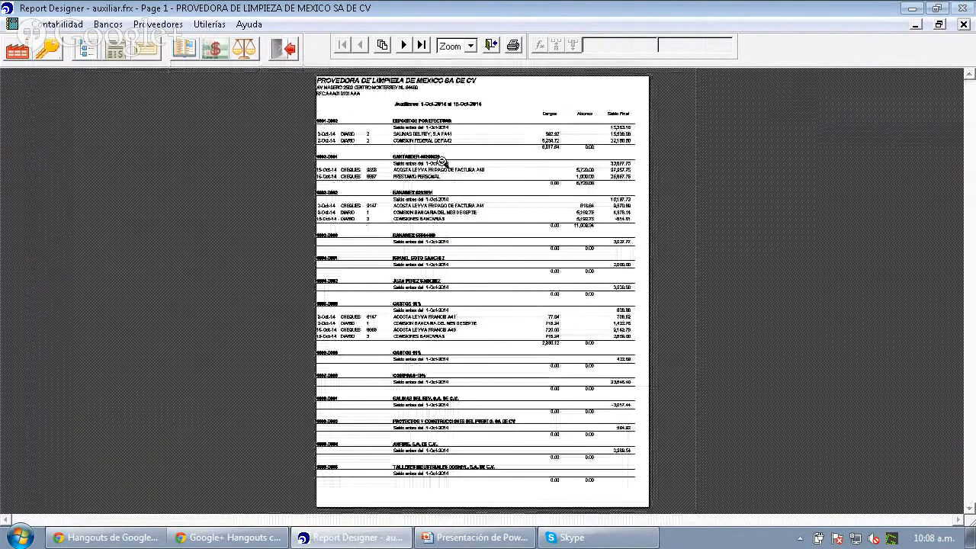
{"action": "left_click", "coordinate": [442, 163]}
{"action": "left_click", "coordinate": [492, 48]}
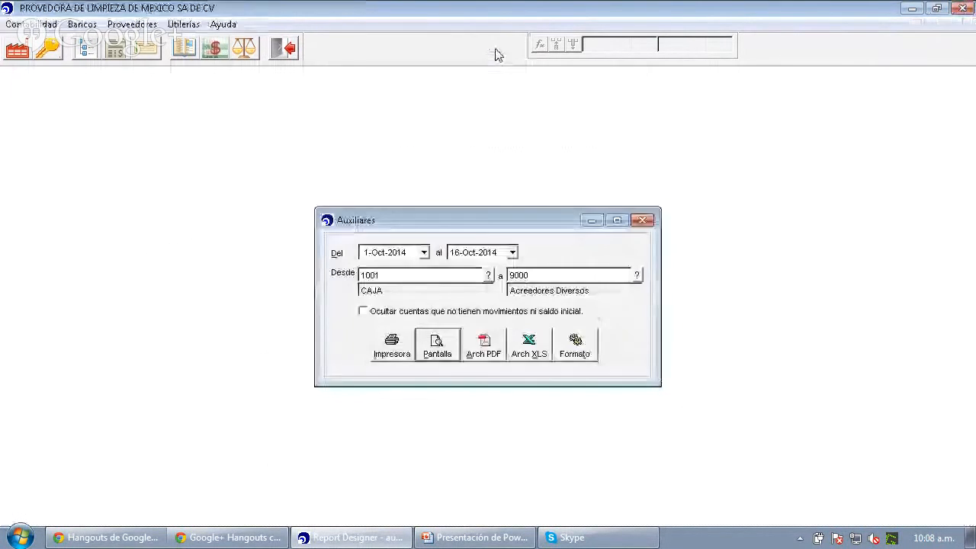